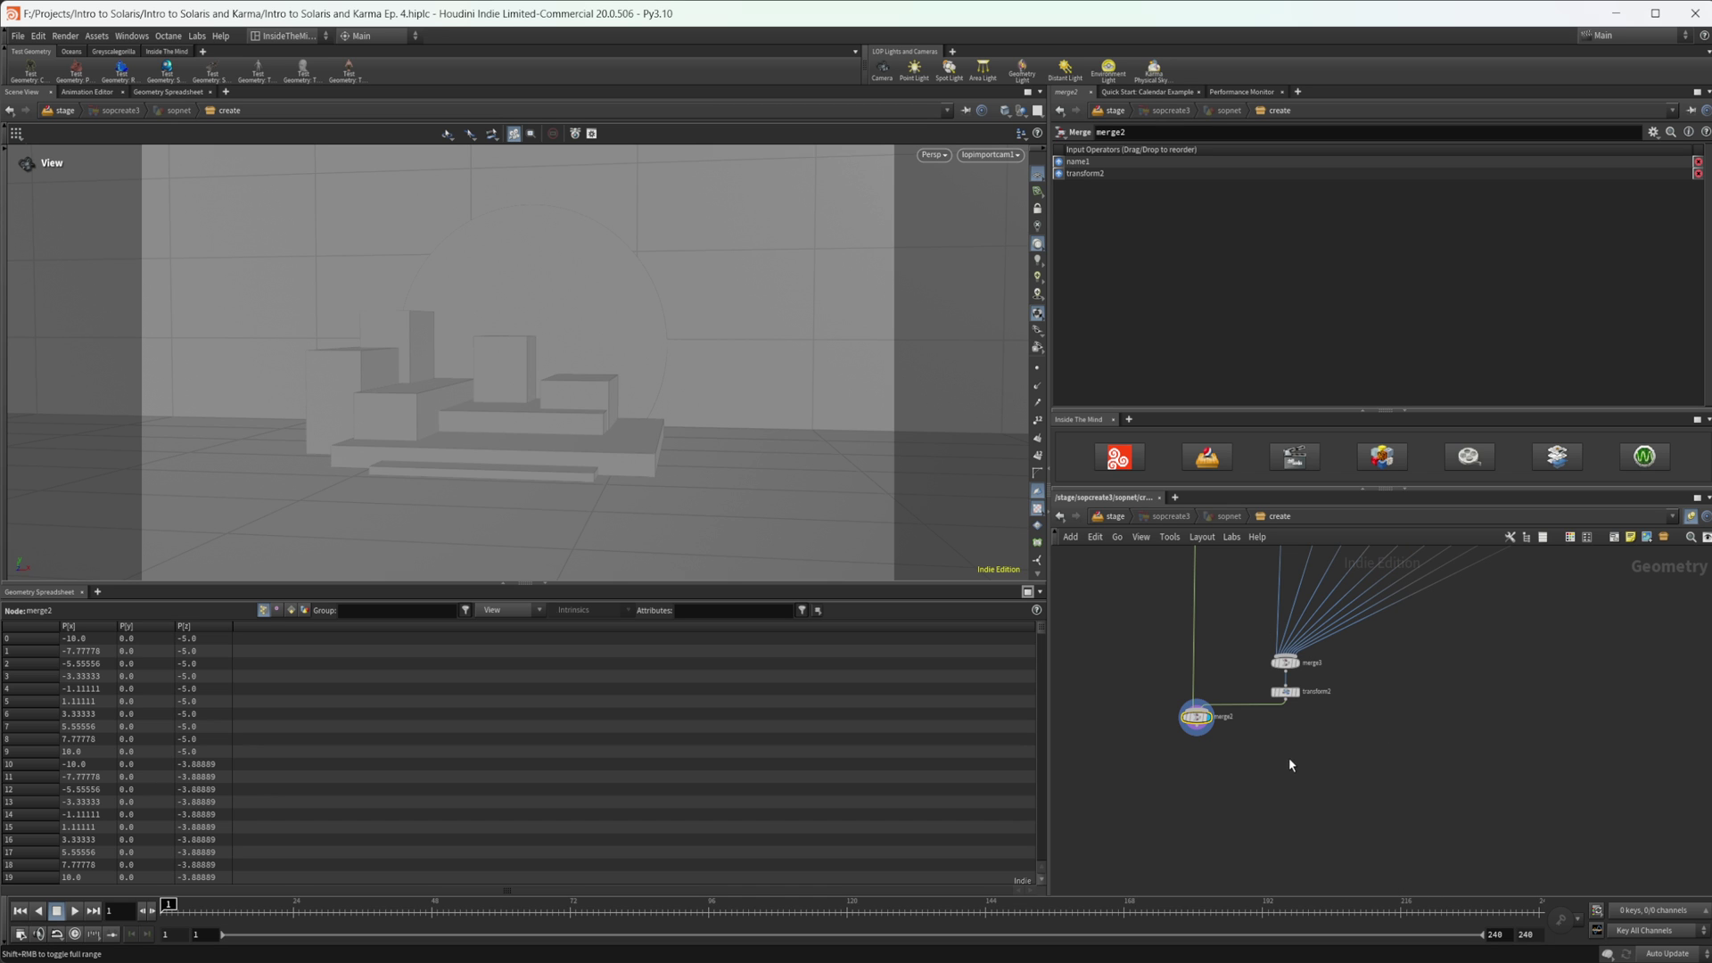
click(1114, 516)
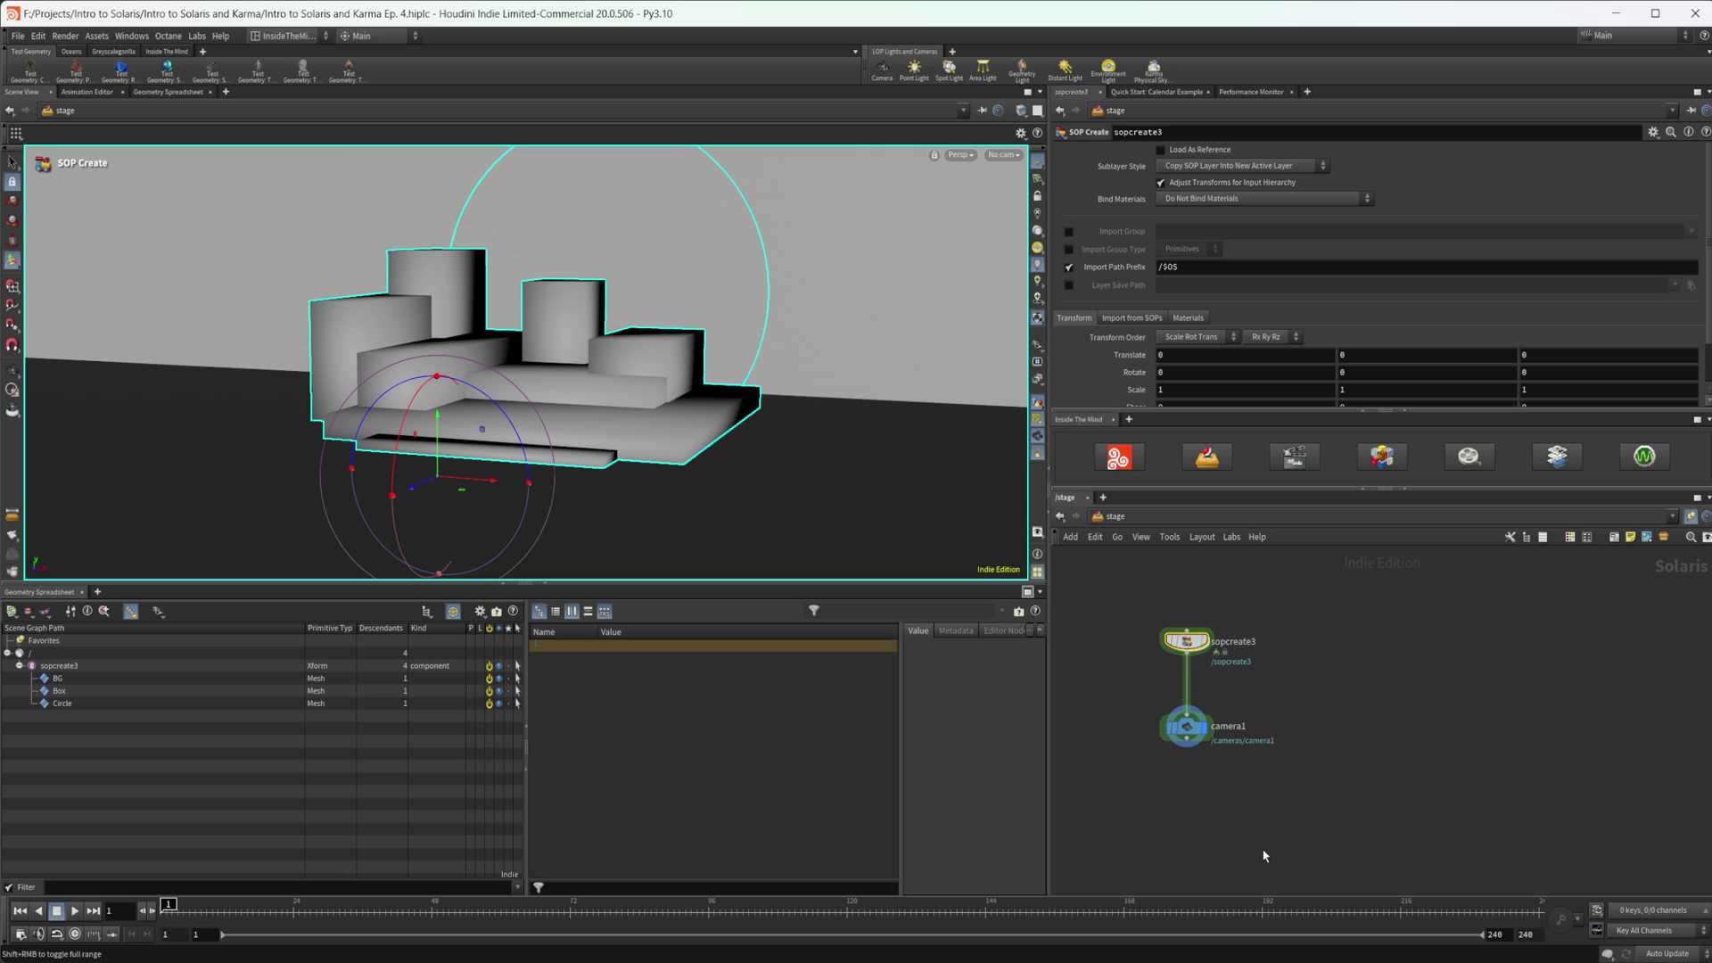
key(Tab)
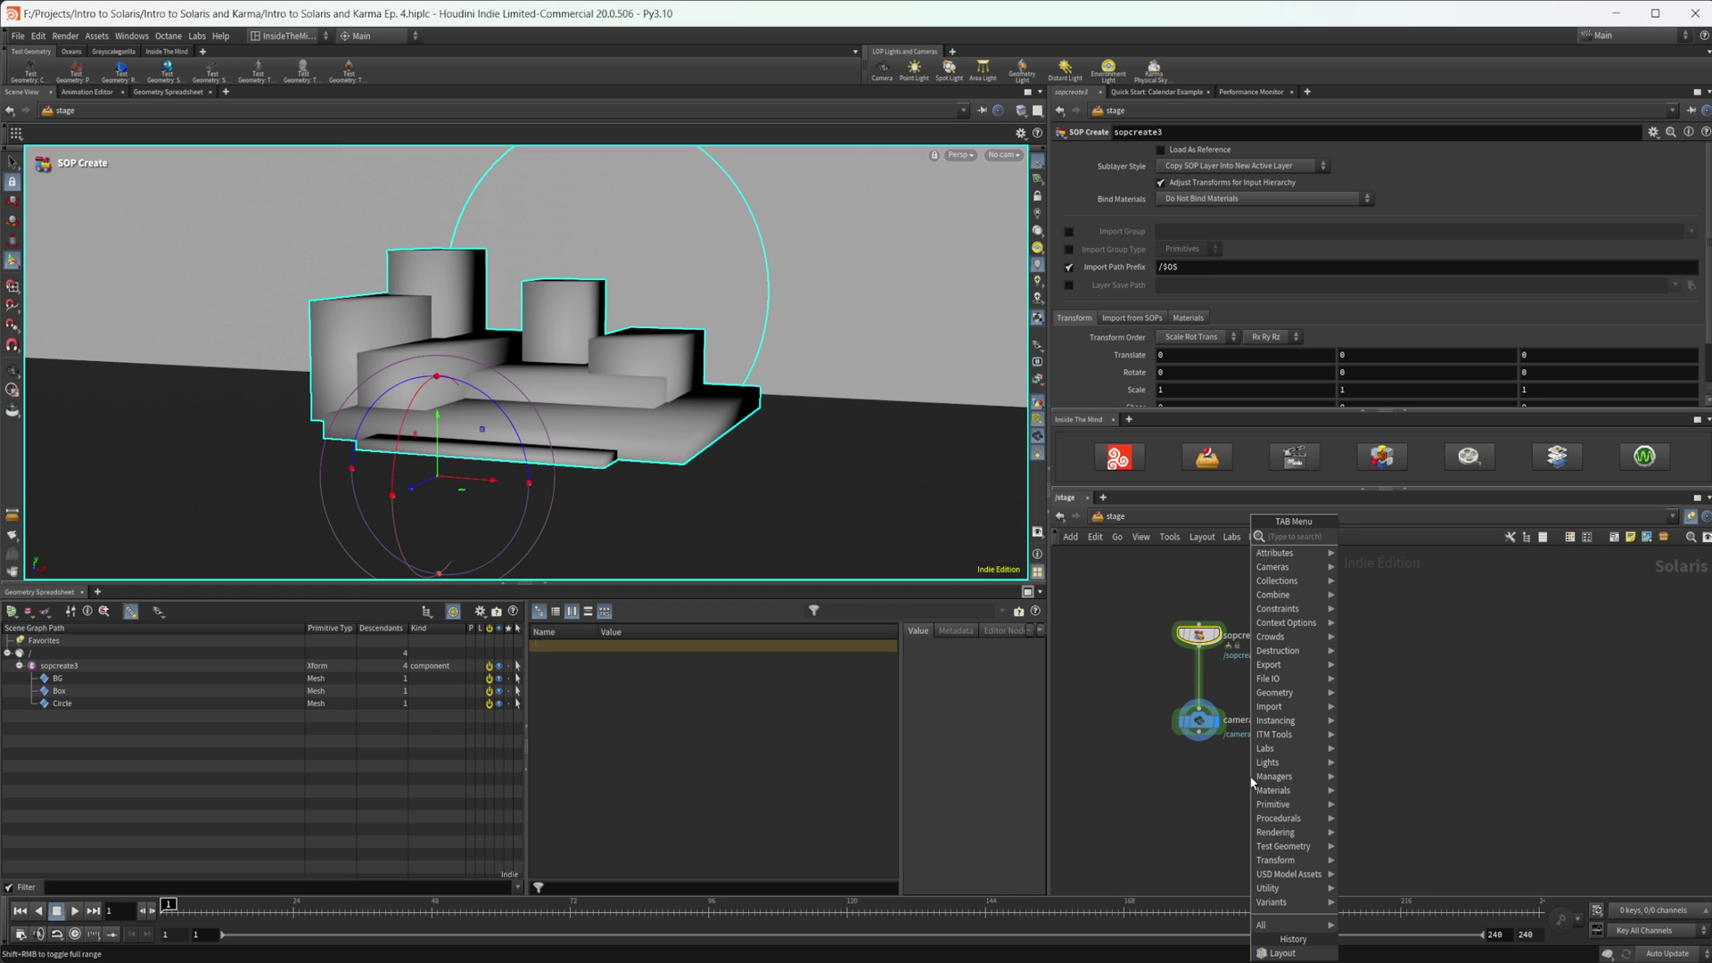
text(layo)
key(Return)
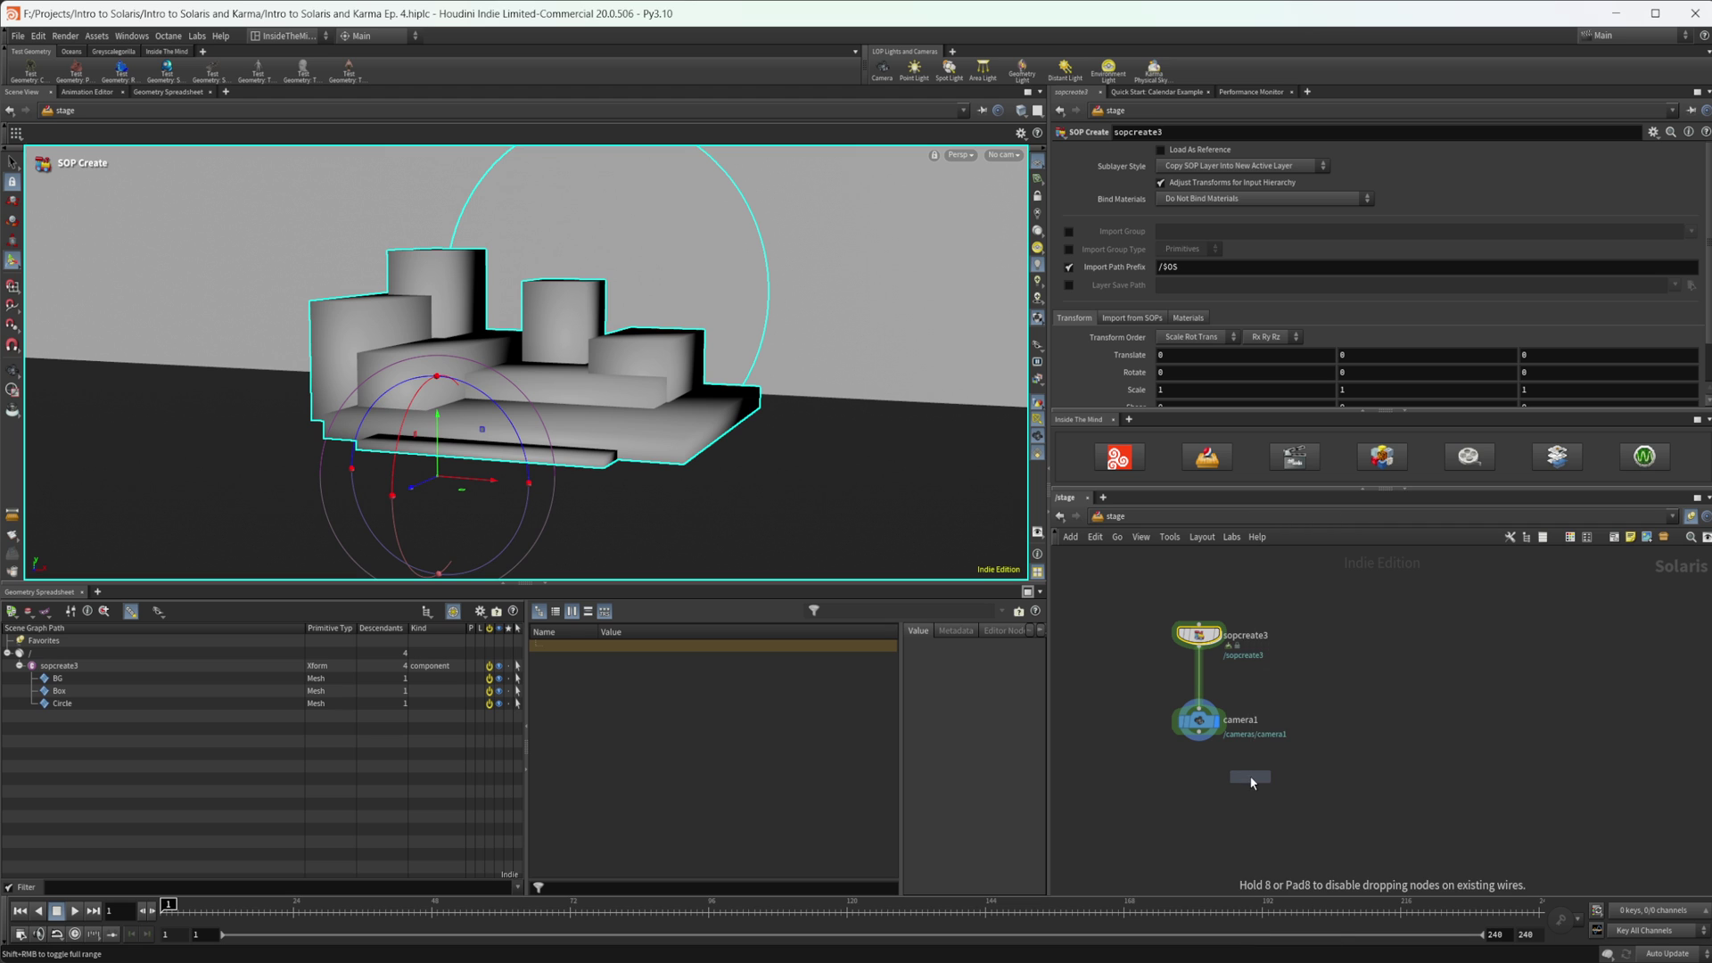
click(1251, 778)
middle_drag(1353, 733, 1430, 709)
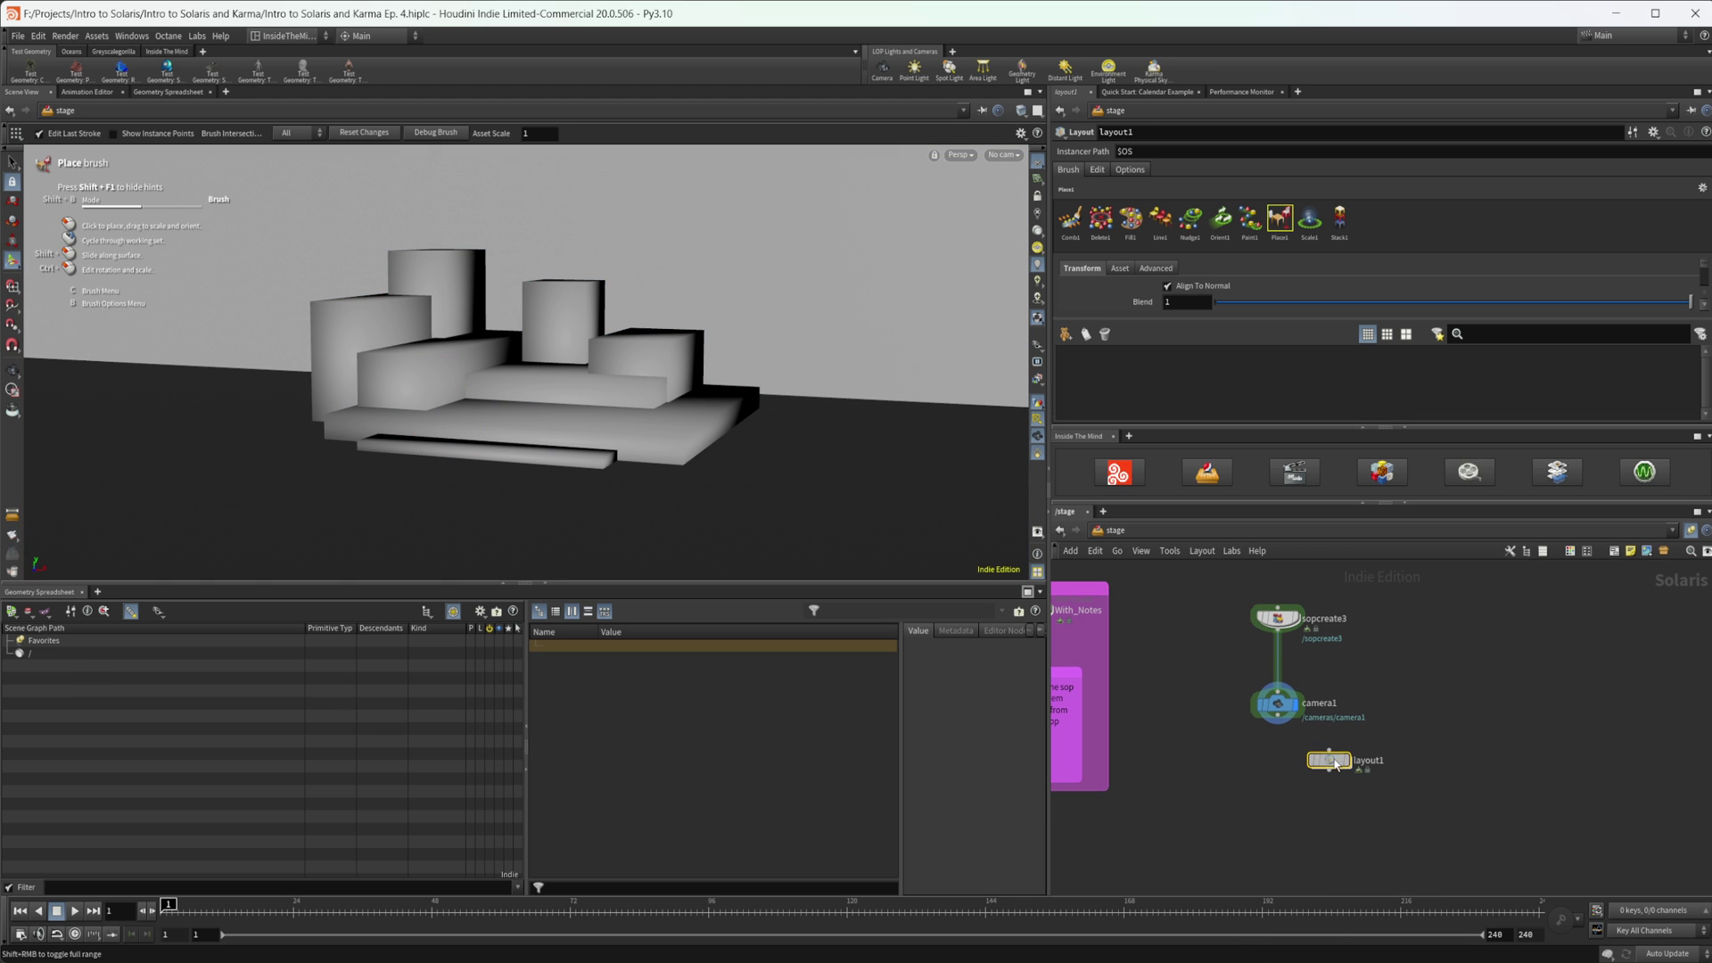
drag(1330, 761, 1273, 763)
middle_drag(1409, 735, 1349, 738)
scroll(1235, 759, up, 2)
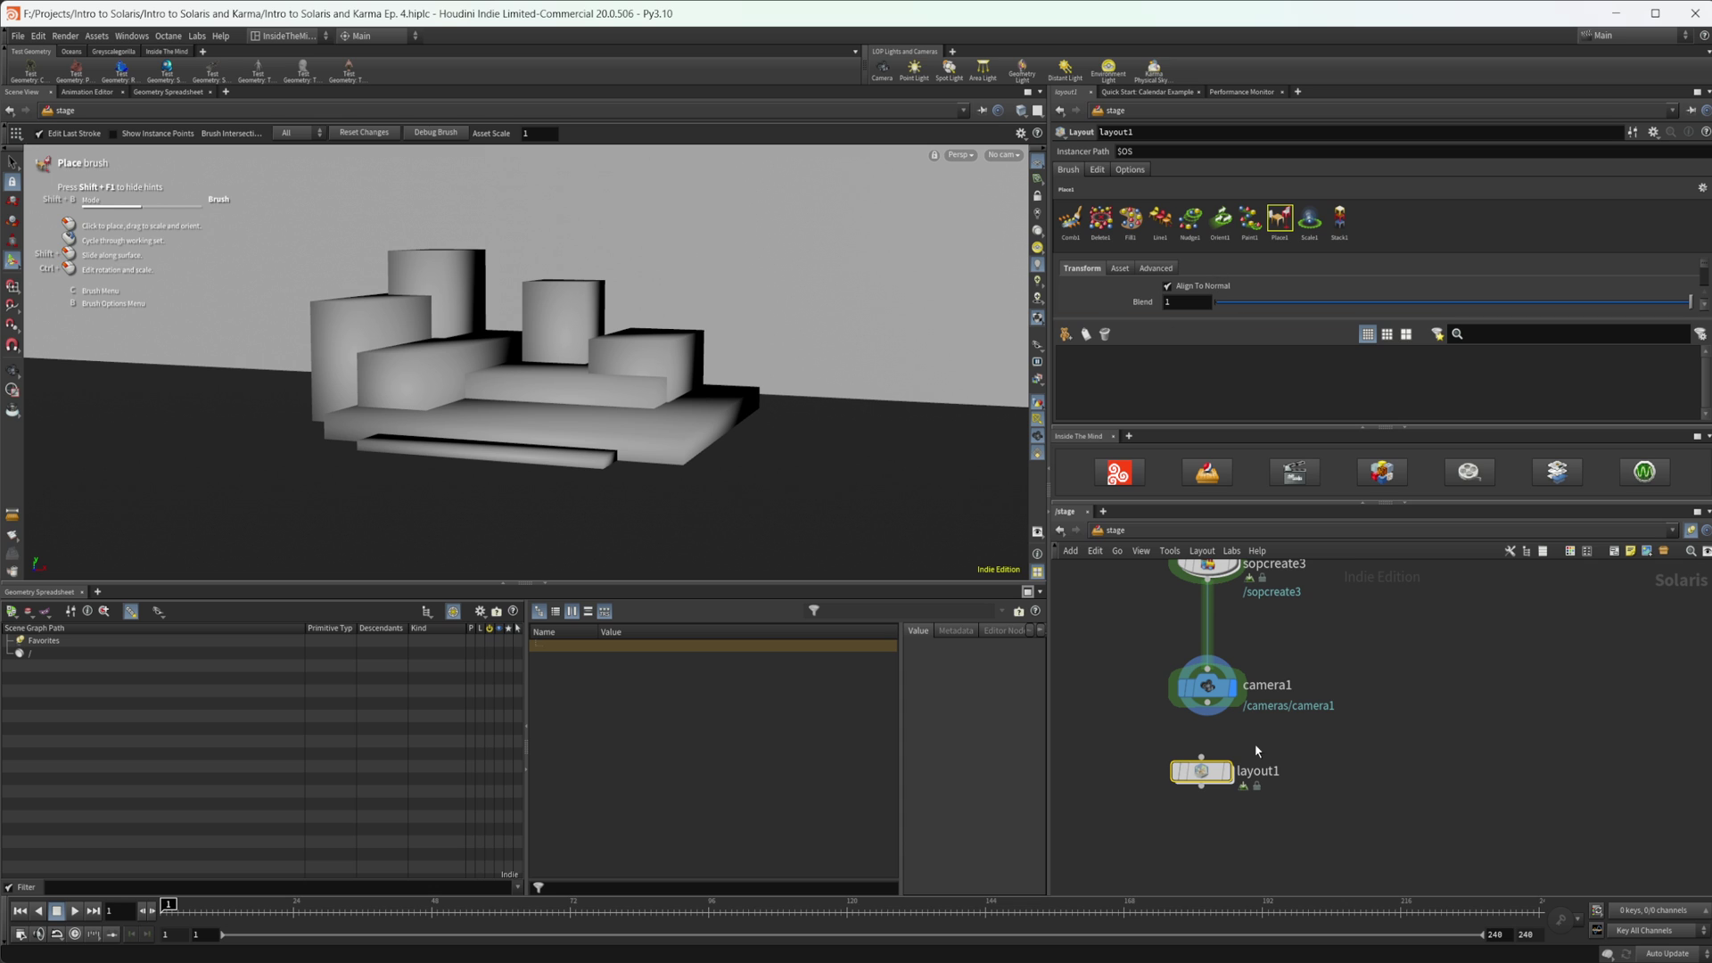
drag(1197, 770, 1210, 771)
drag(1154, 732, 1282, 828)
key(Delete)
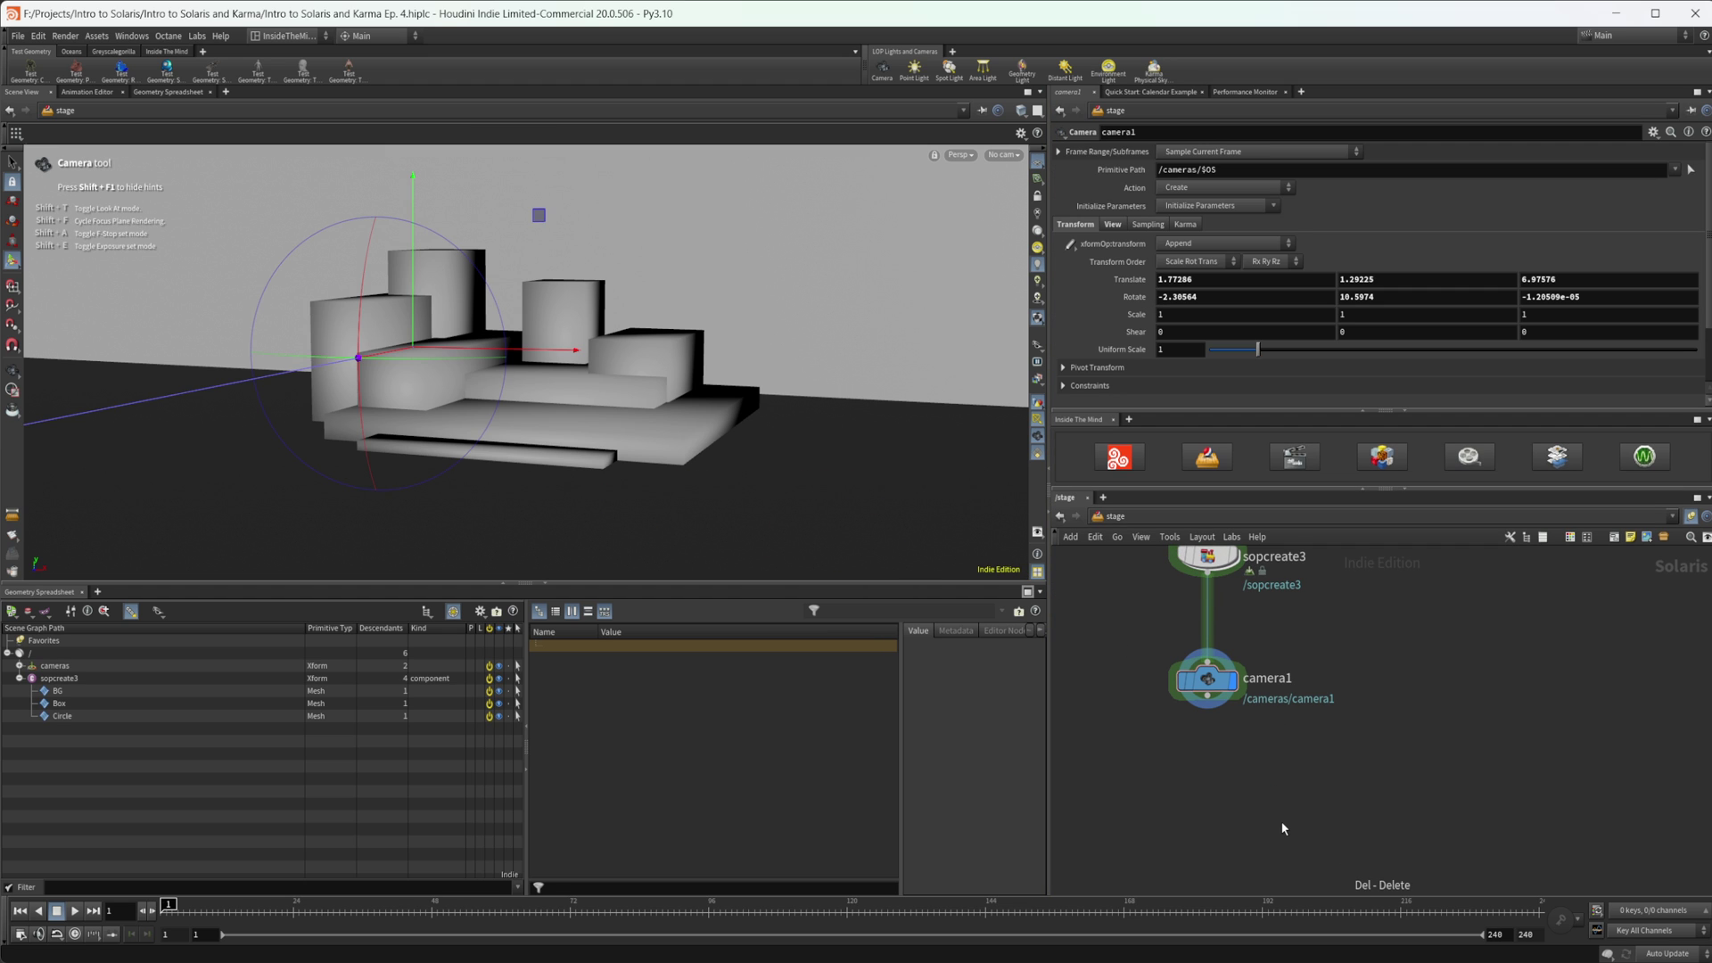
middle_drag(1276, 619, 1276, 675)
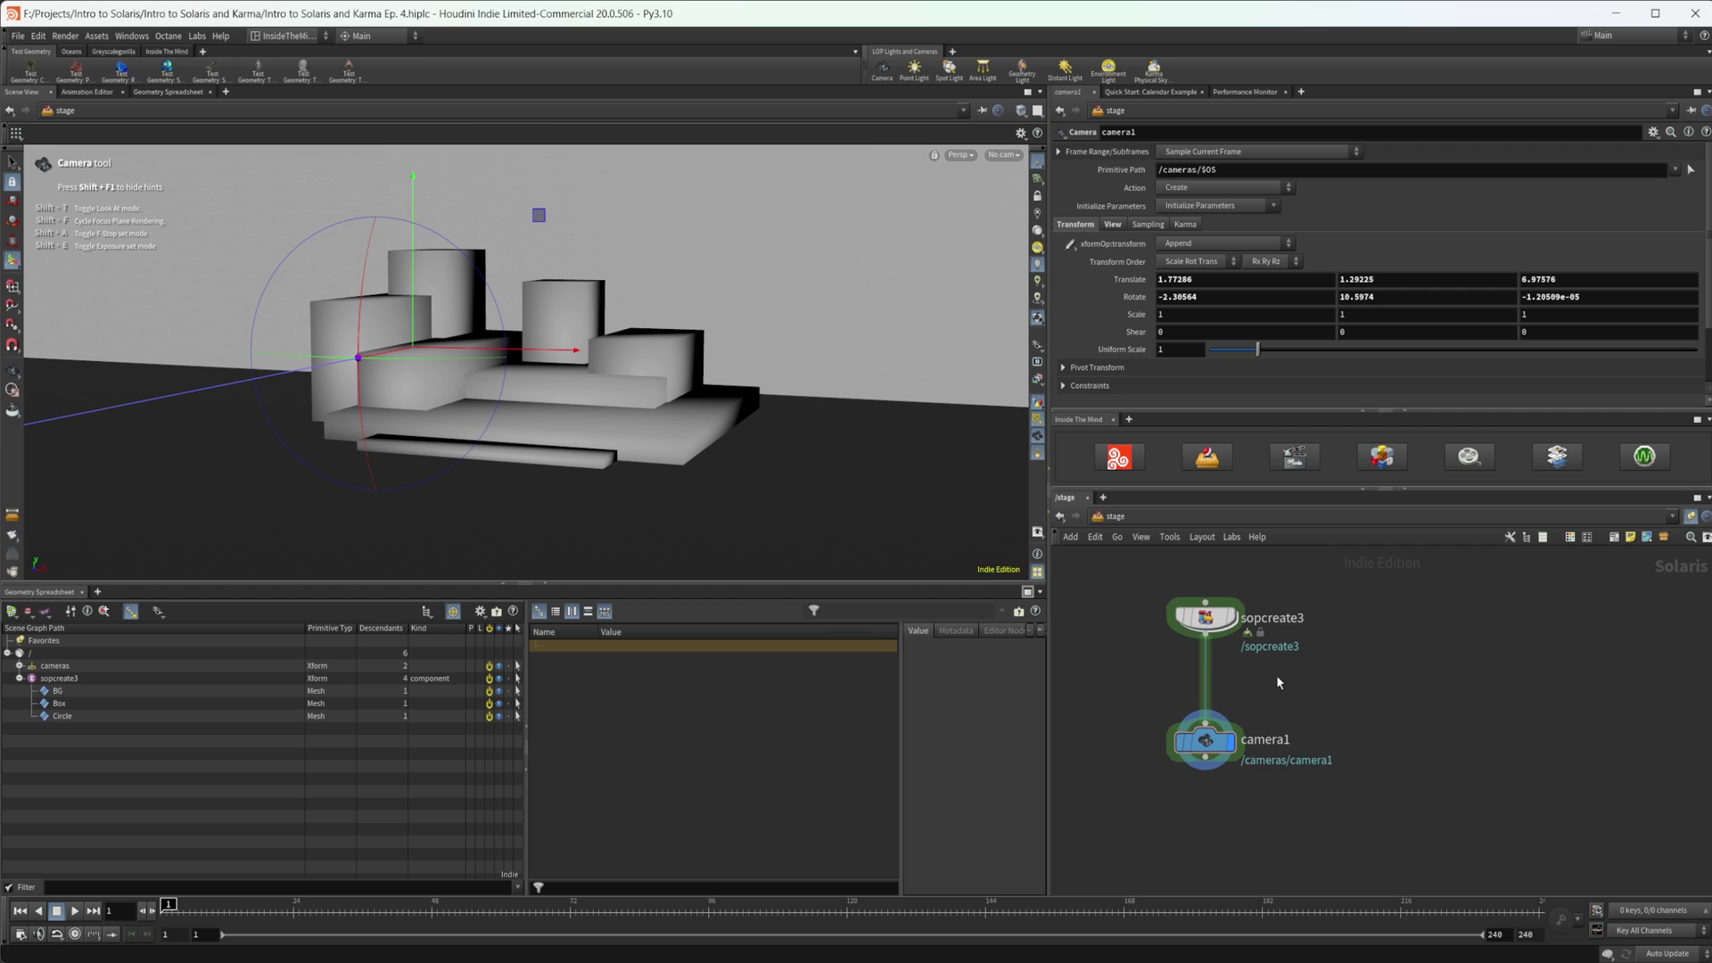
double_click(1208, 624)
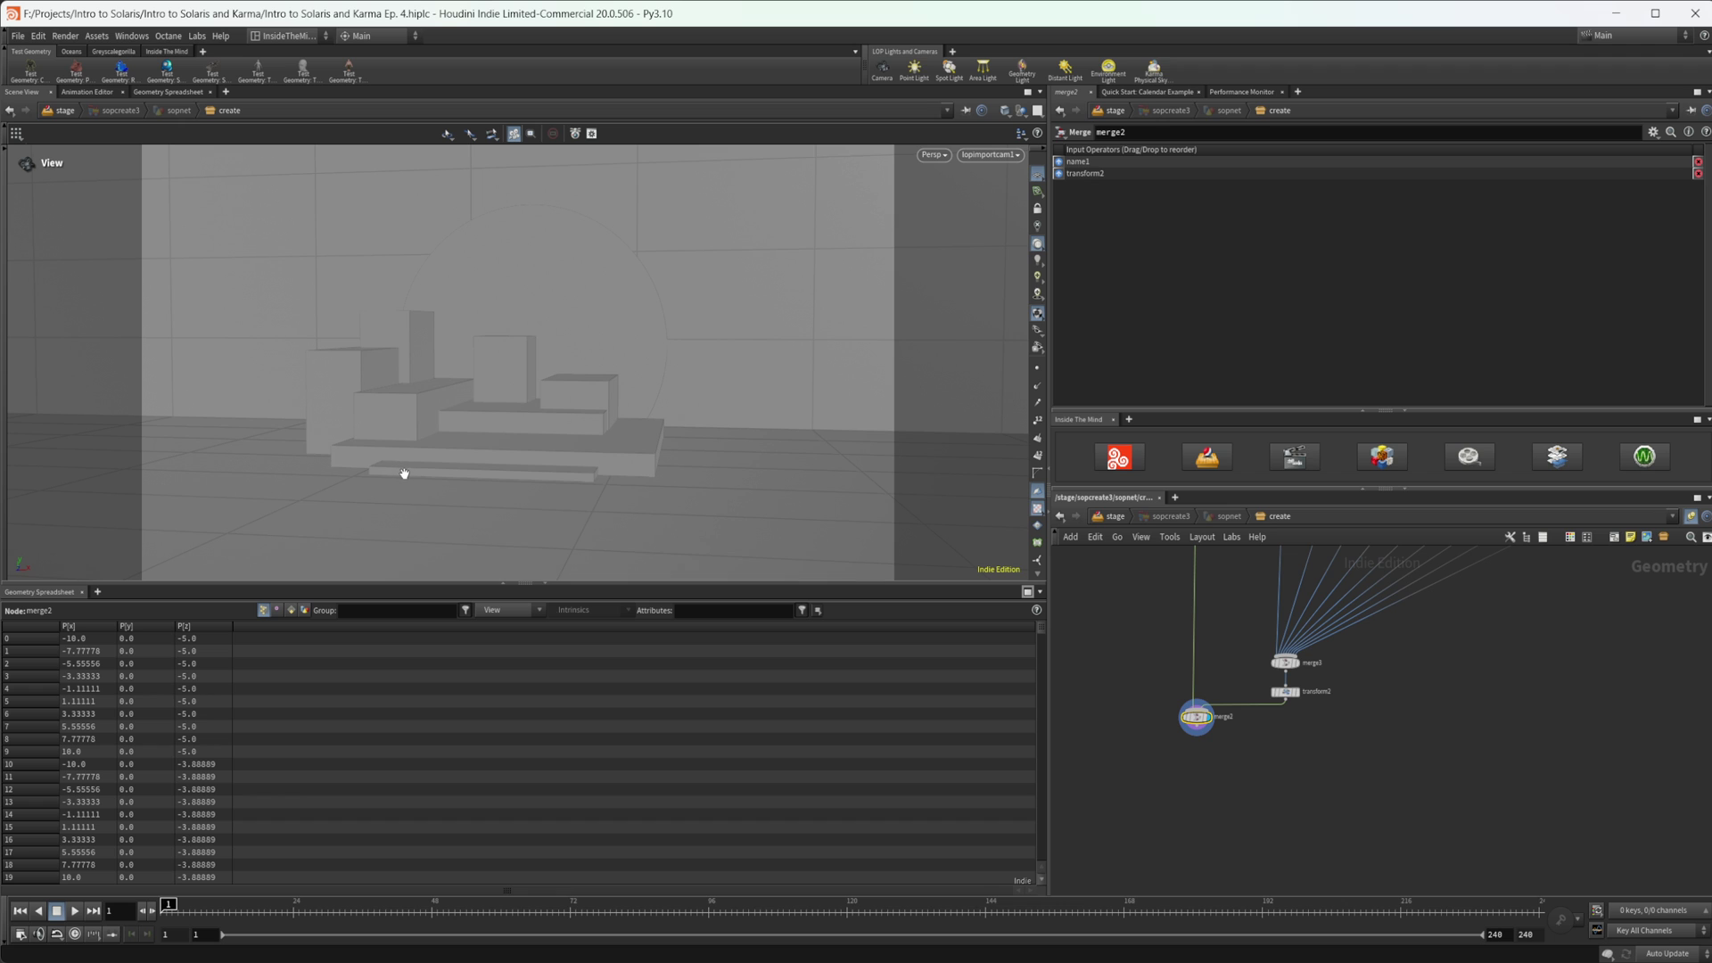
Add a polygon Sphere node in an empty area of the create network, beside the existing merge and transform branch
middle_drag(1367, 751, 1279, 749)
key(Tab)
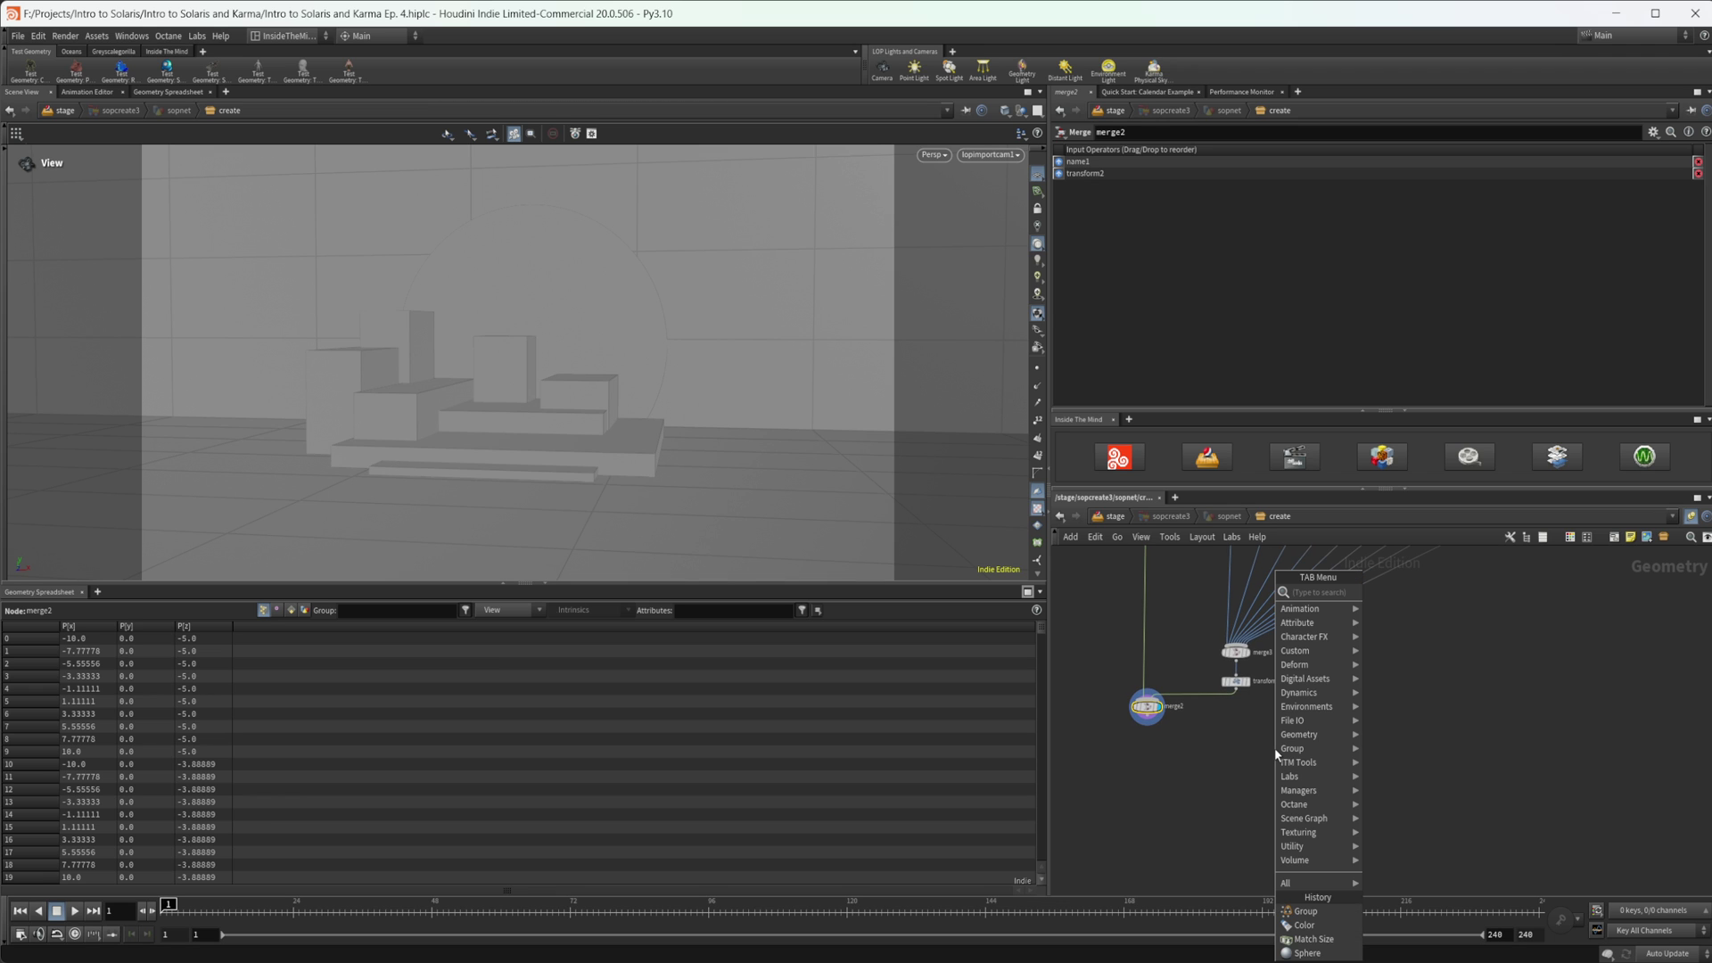
text(name)
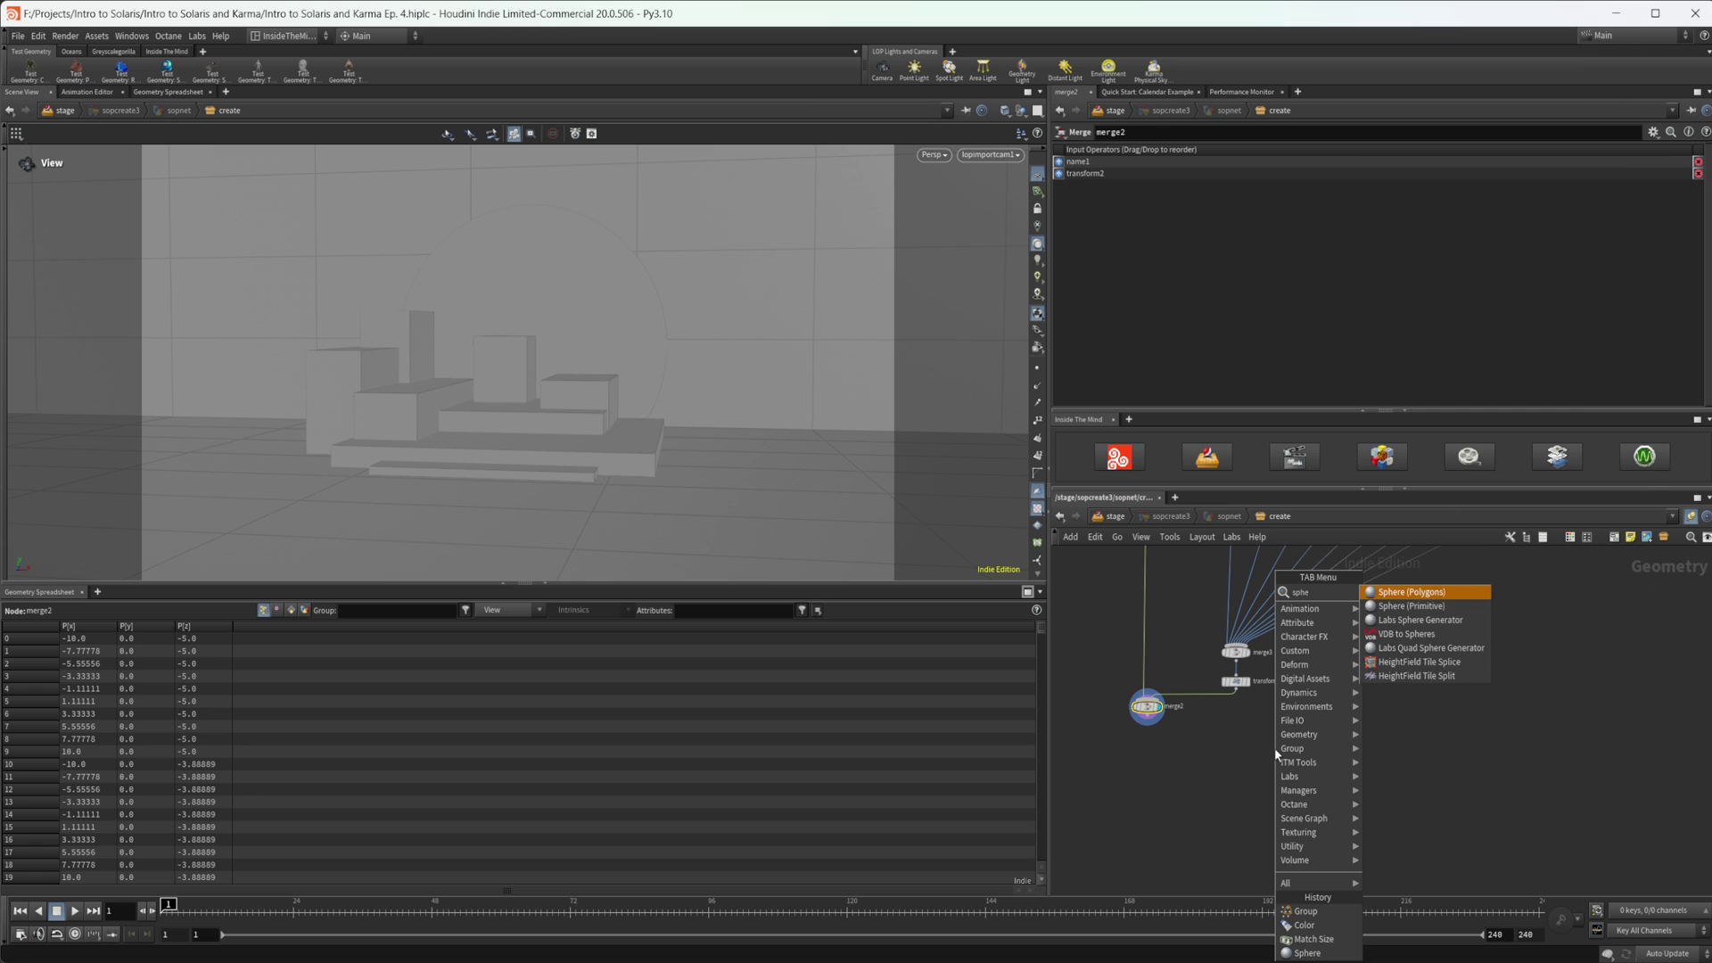
key(Return)
click(1302, 751)
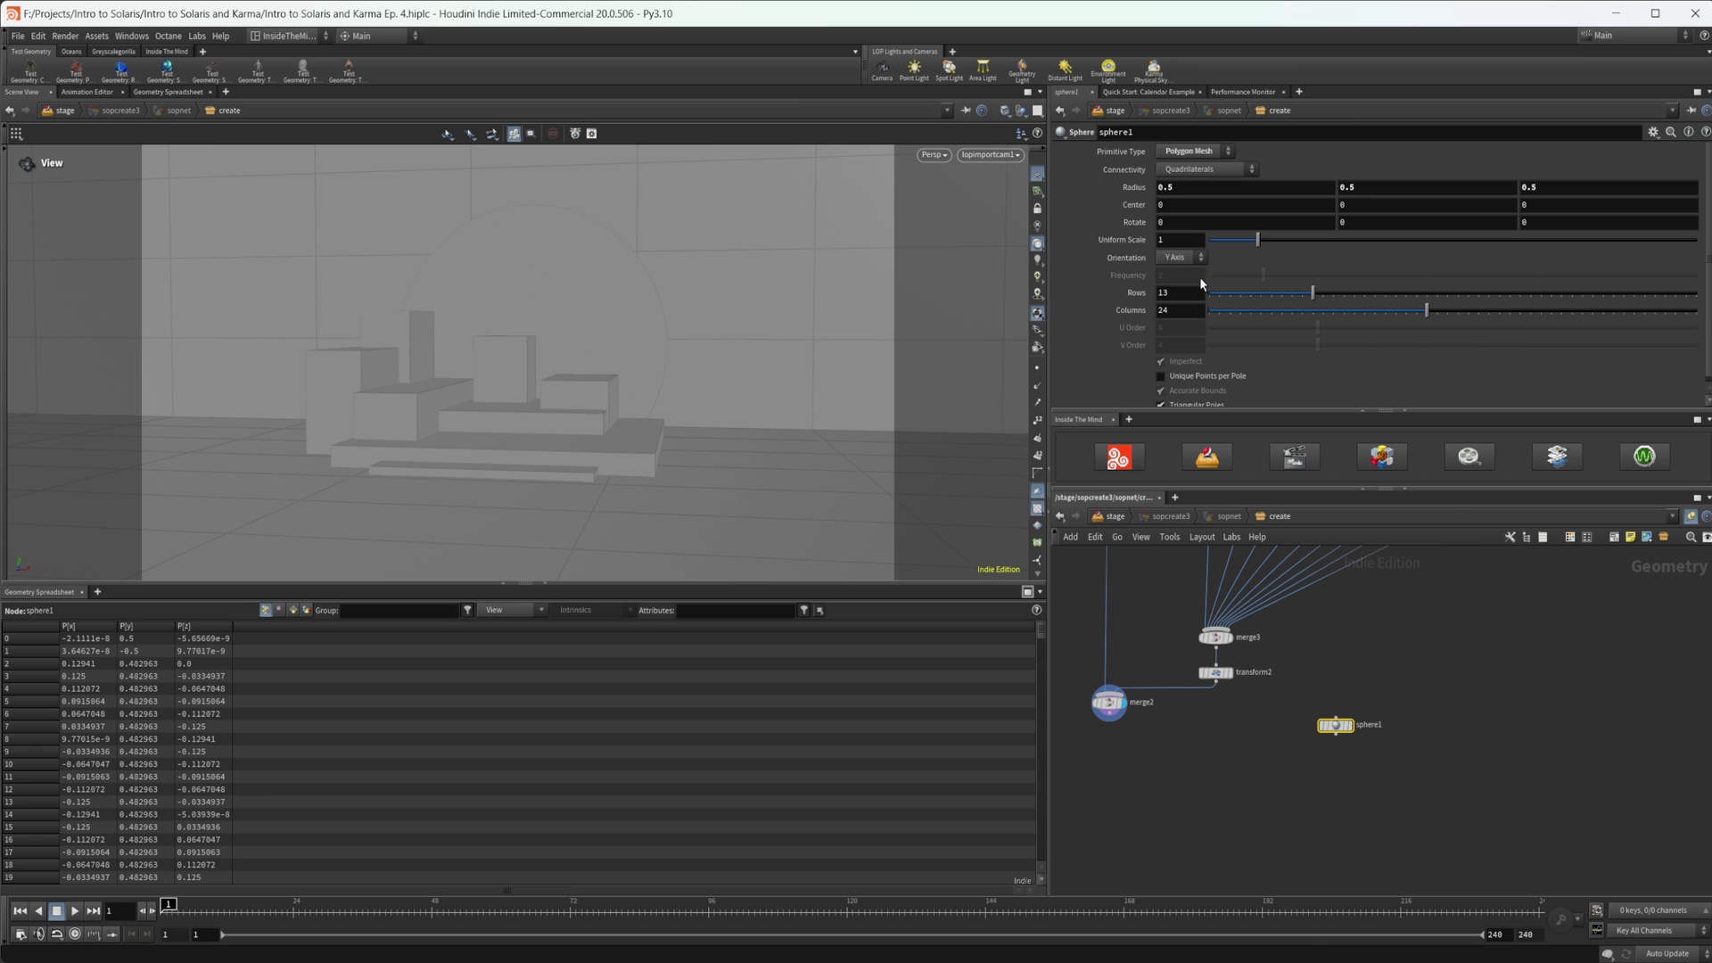
Set the sphere's primitive type to Polygon and its frequency to 10
click(1191, 150)
click(1195, 168)
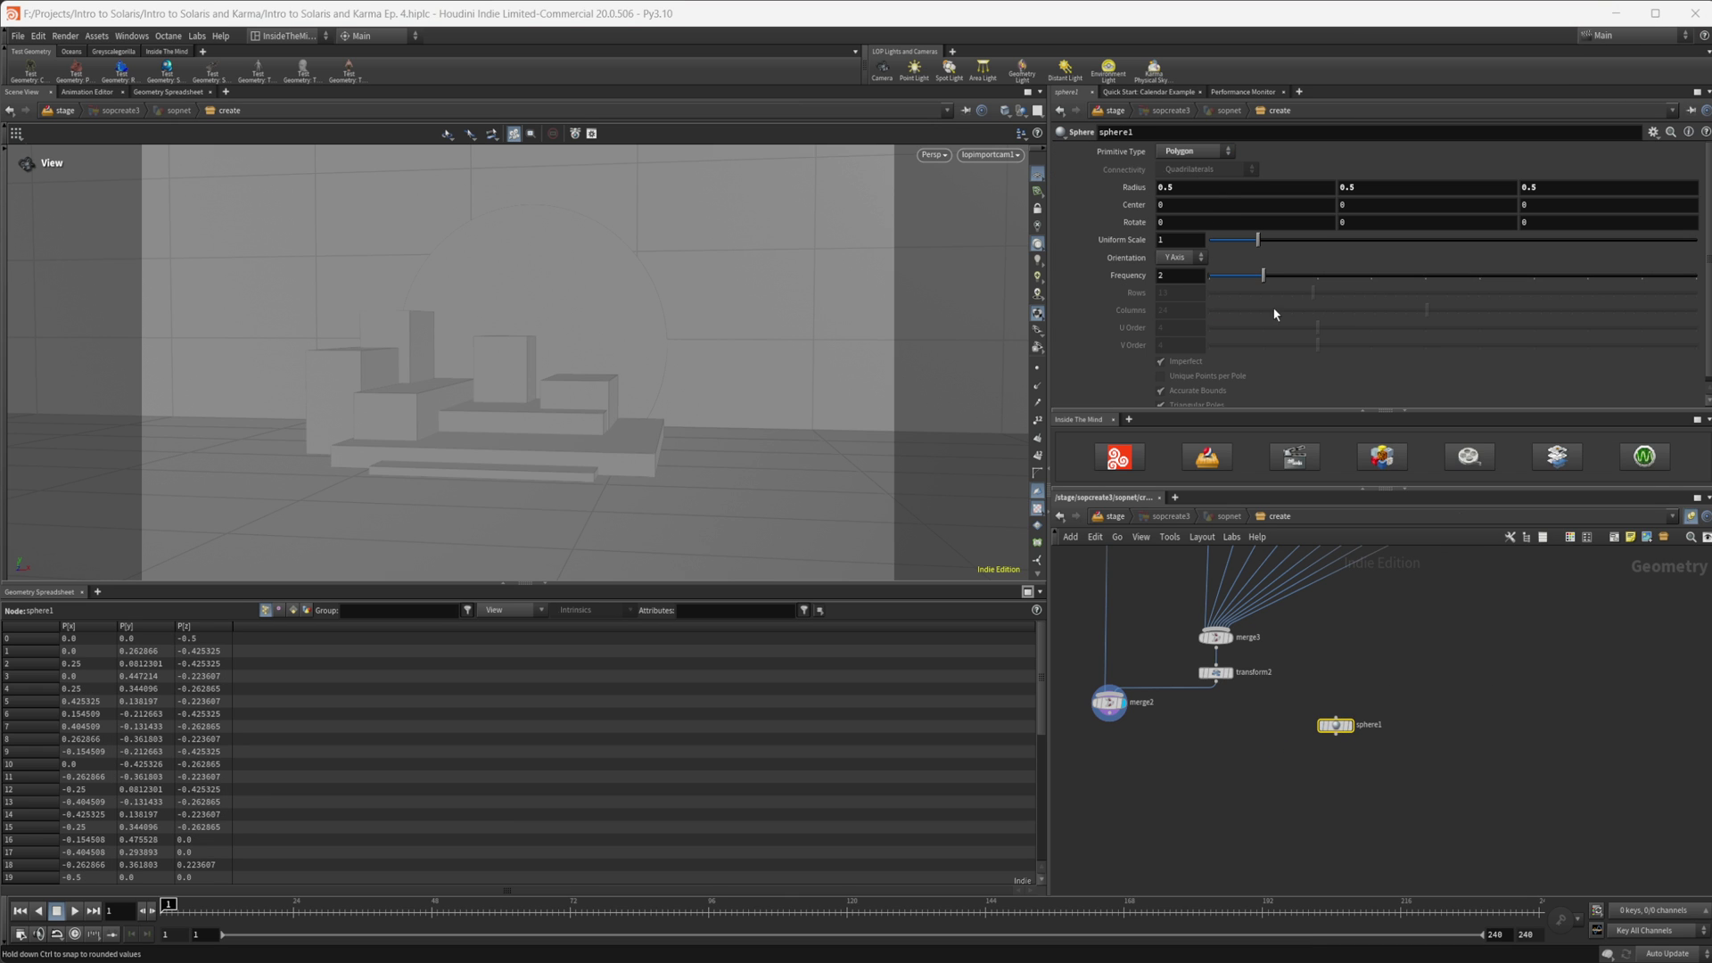
drag(1295, 279, 1699, 278)
middle_drag(1396, 729, 1348, 734)
drag(1278, 730, 1312, 703)
scroll(1313, 740, up, 3)
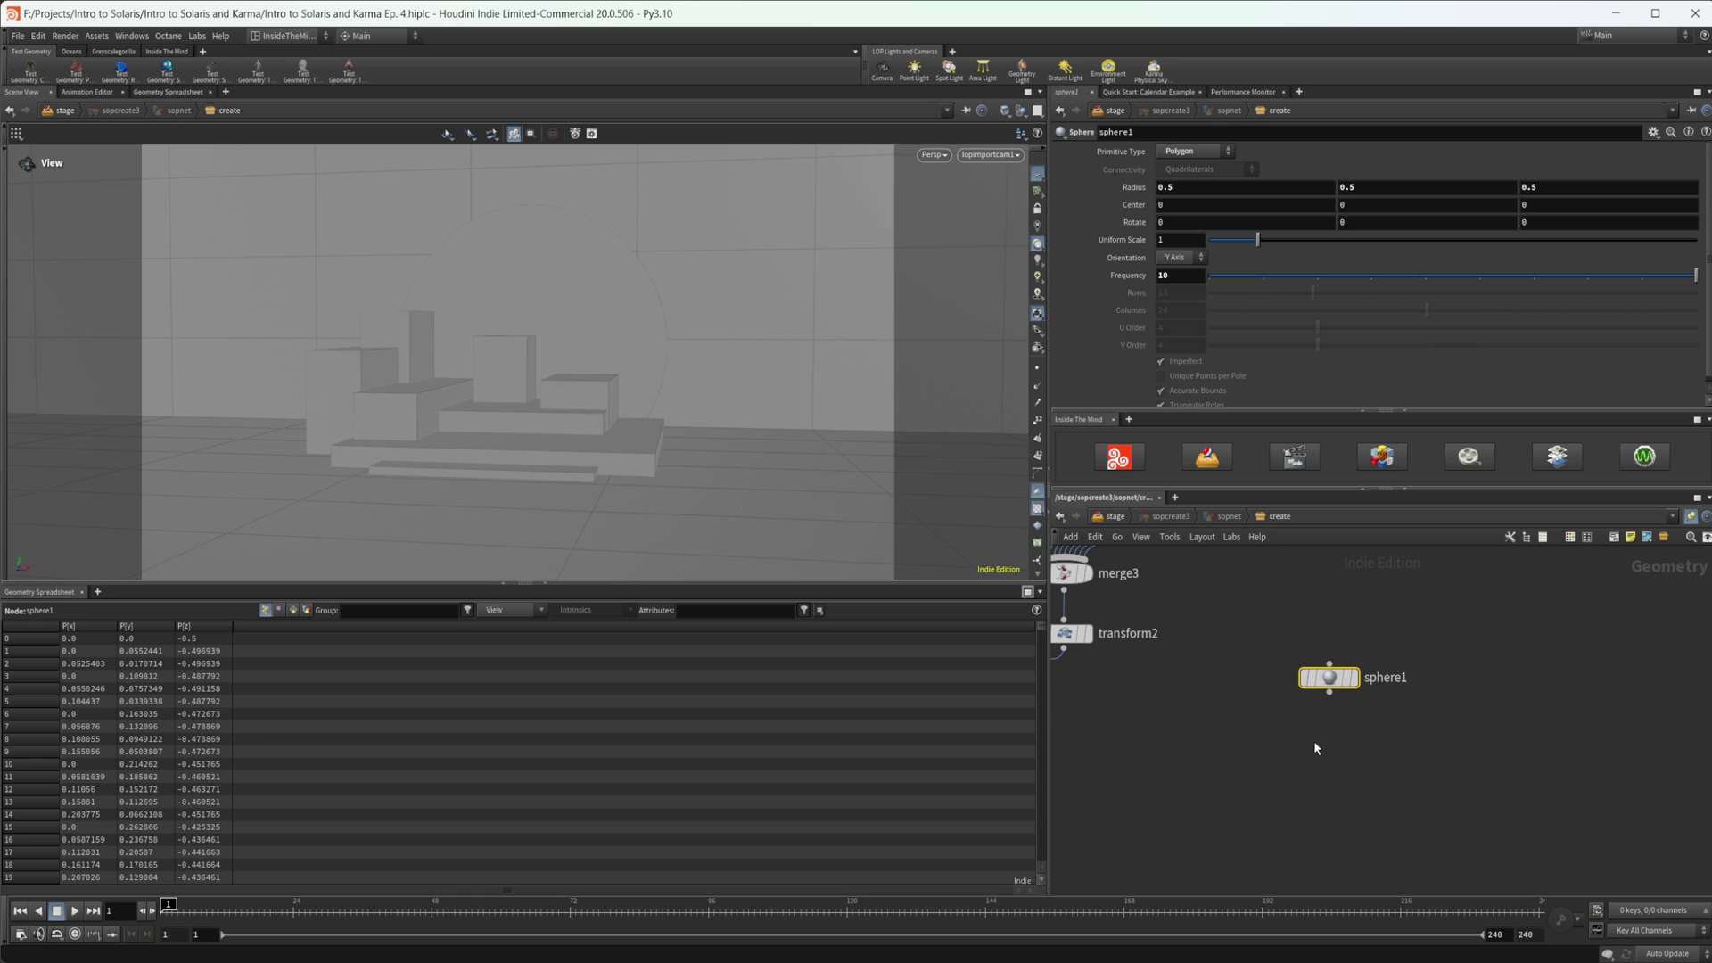
Attach a Group node below the sphere and set its group name to grey
middle_drag(1327, 745, 1282, 731)
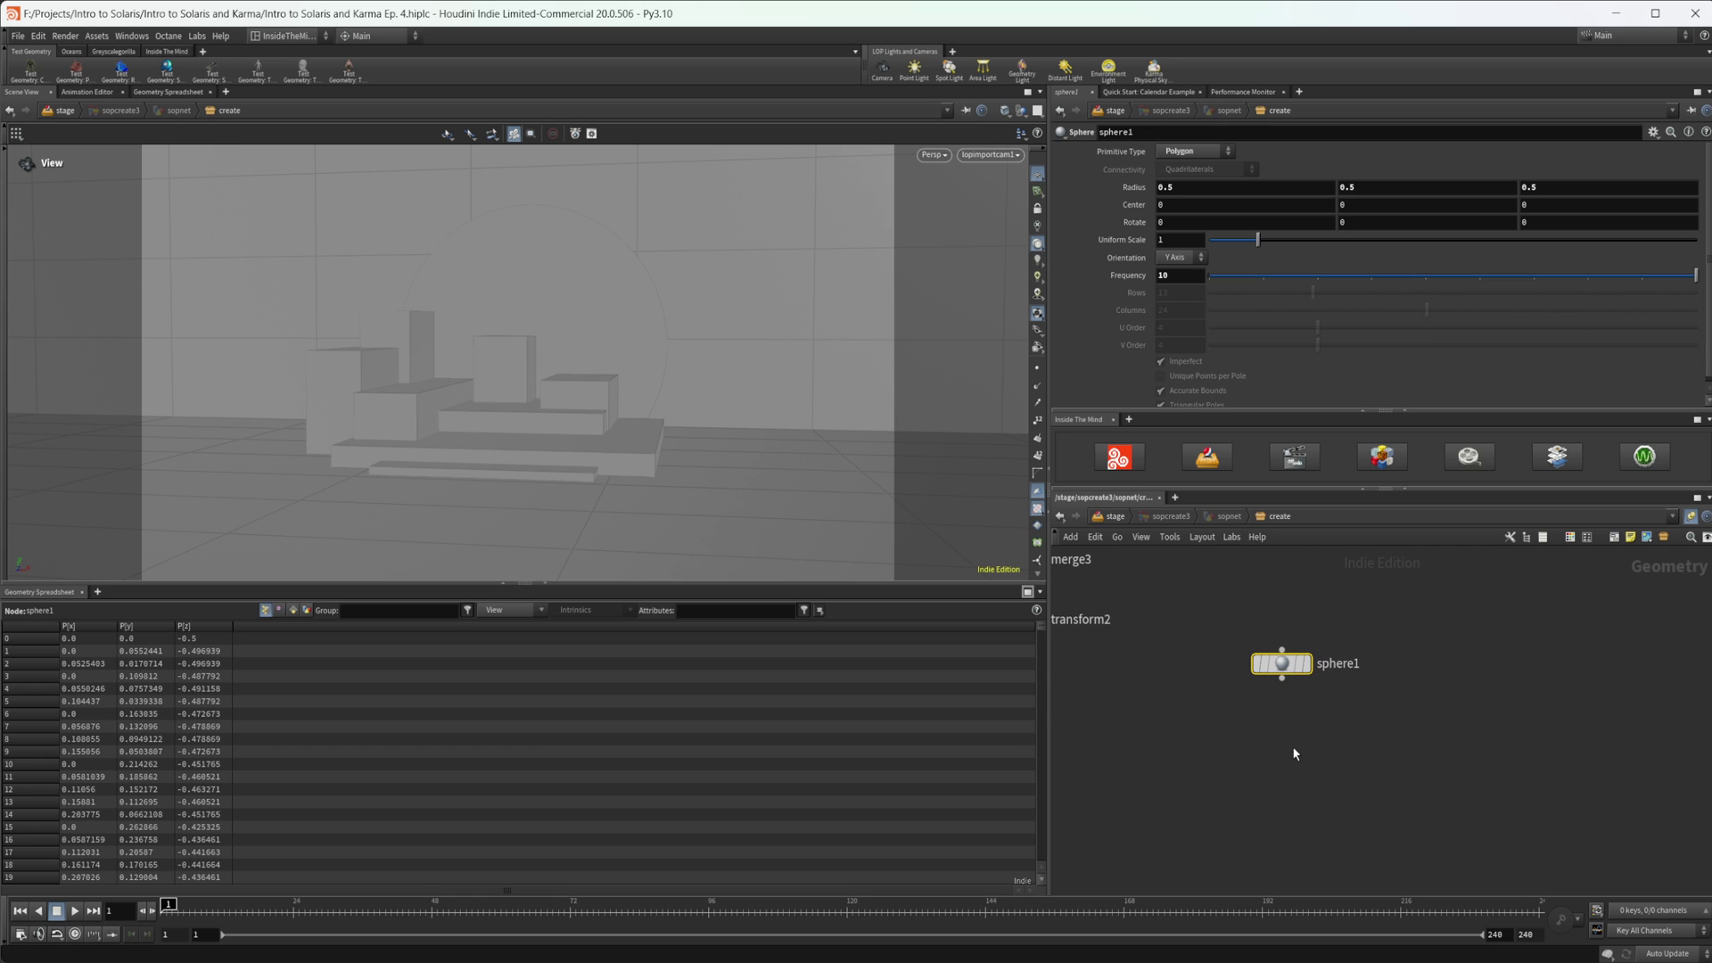
key(Tab)
text(group)
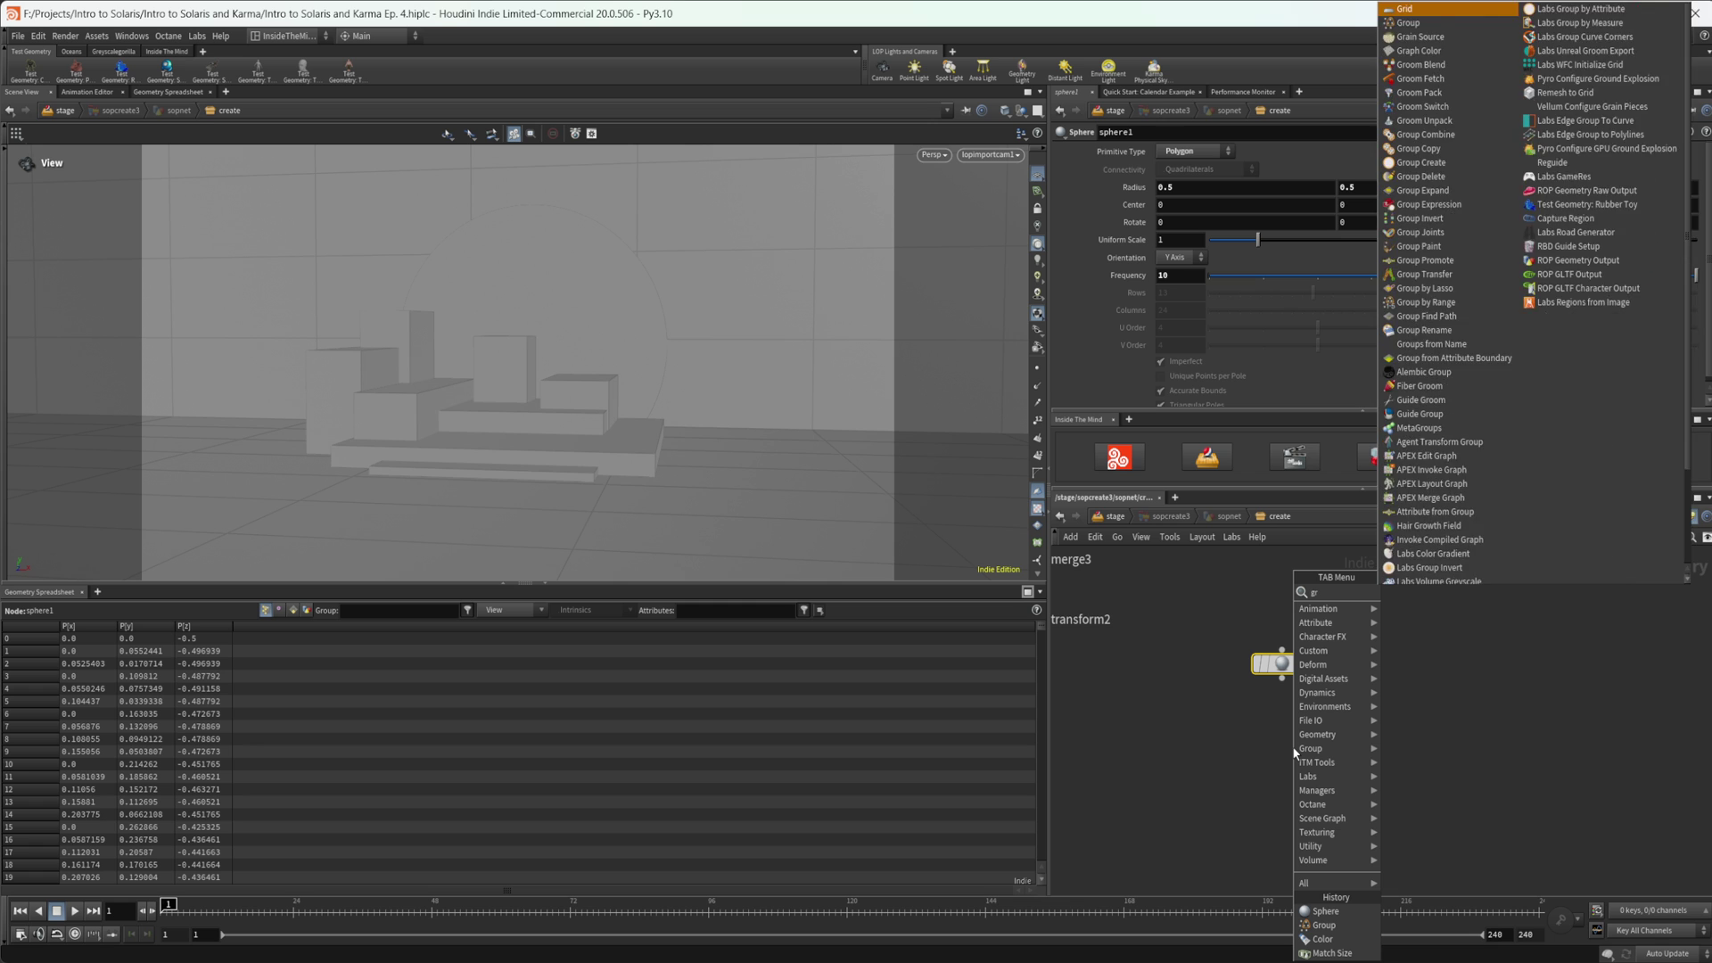
key(shift+Return)
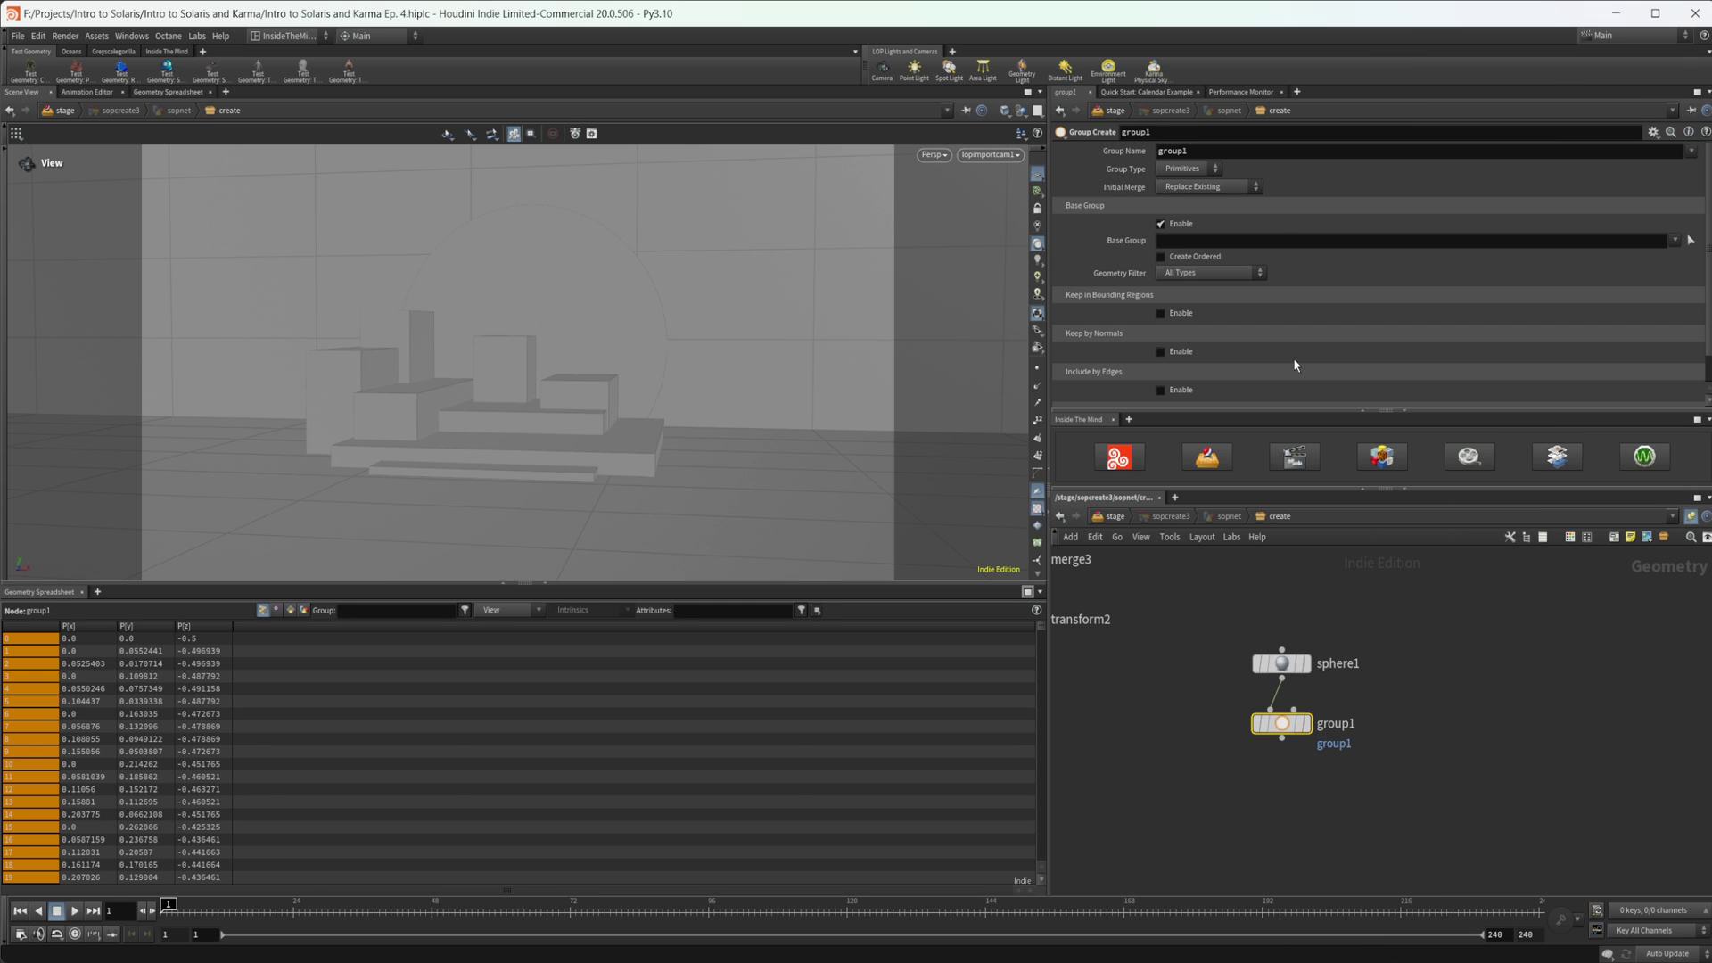
drag(1192, 152, 1150, 153)
text(grey)
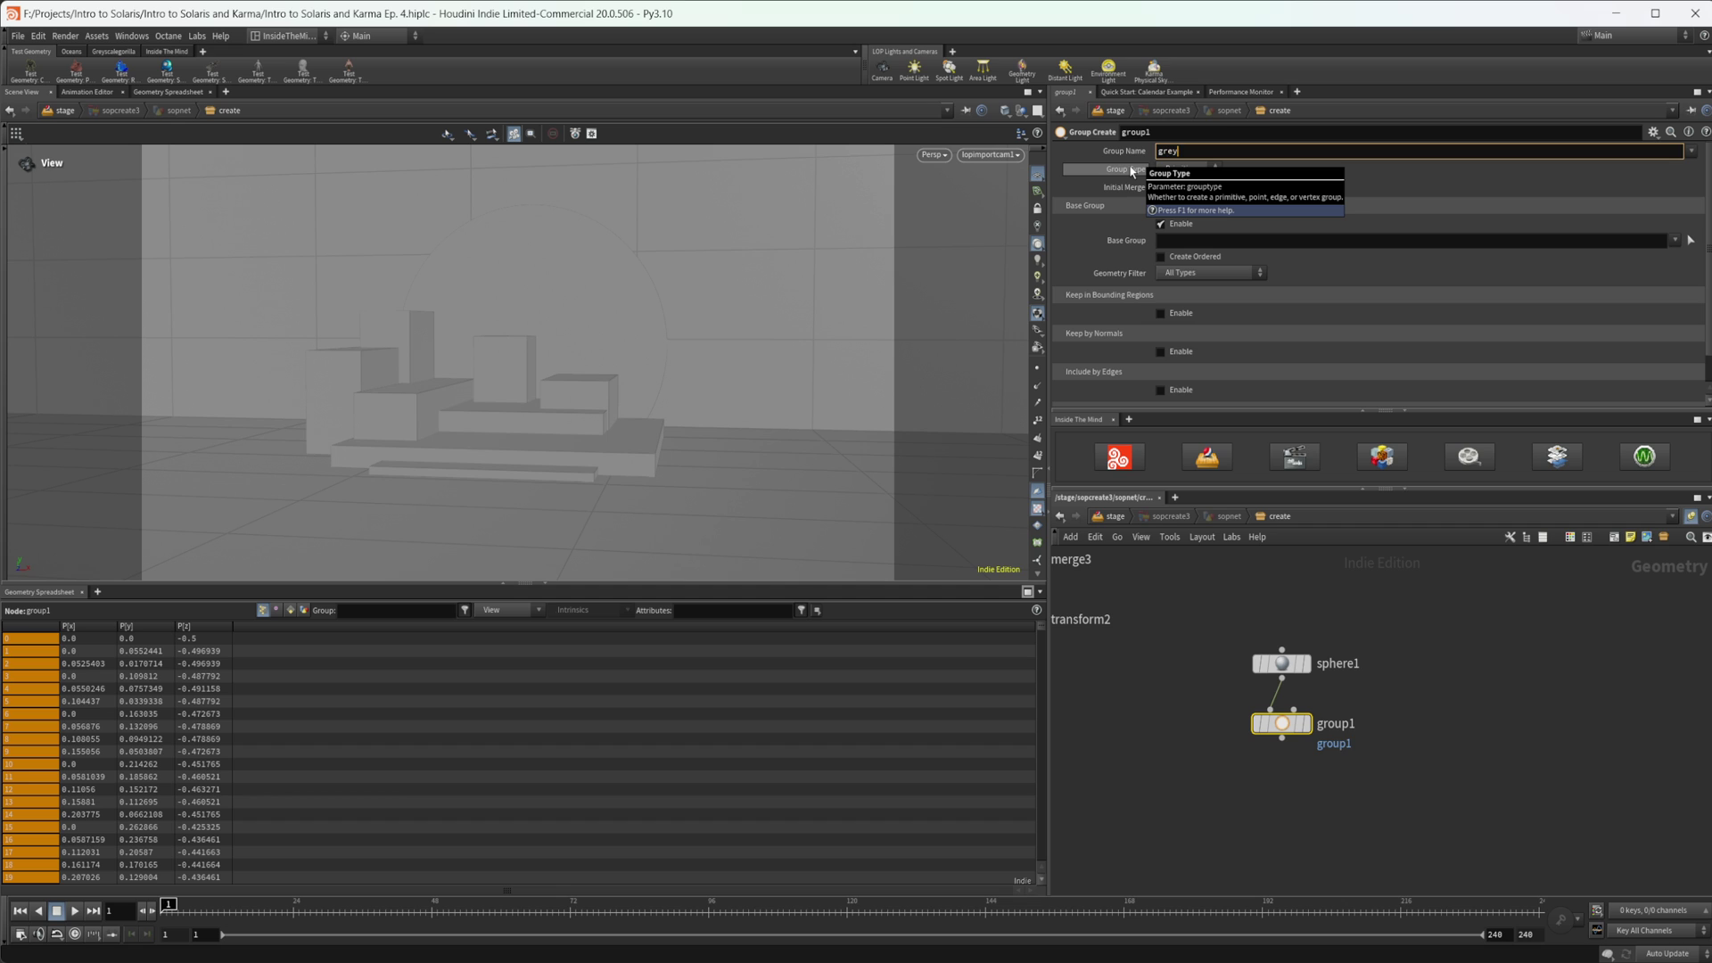
key(Return)
Attach a Match Size node below the grey group node and set its Justify Y to Min
middle_drag(1301, 762, 1293, 728)
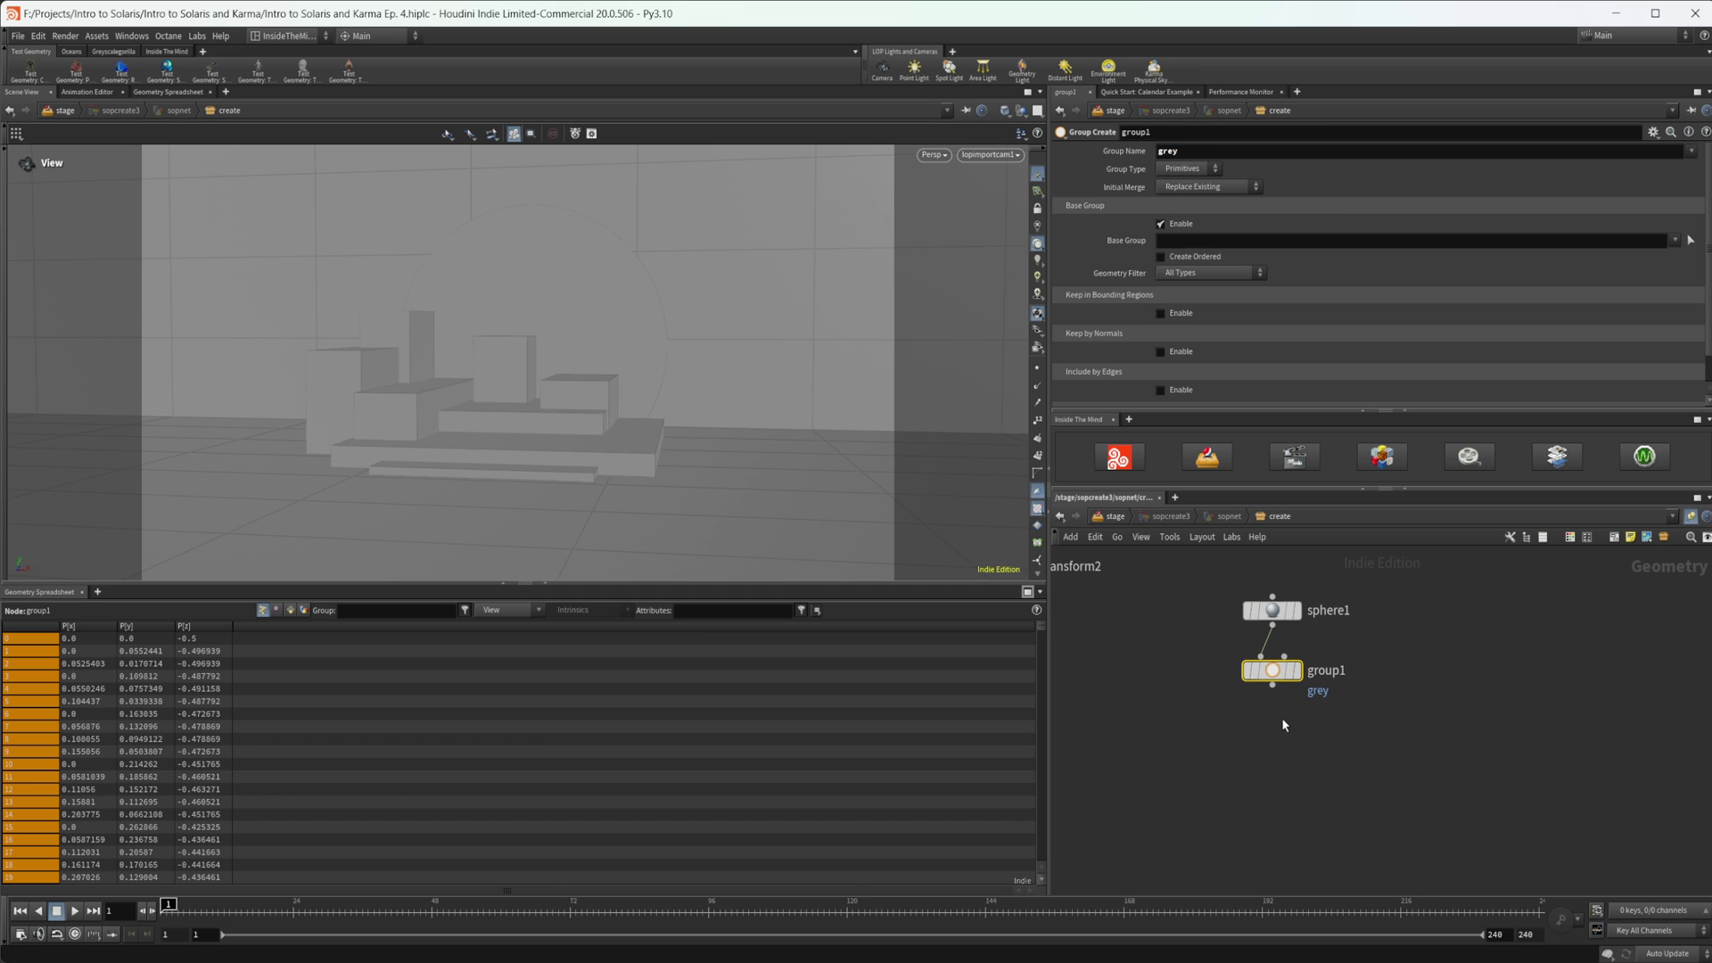
key(Tab)
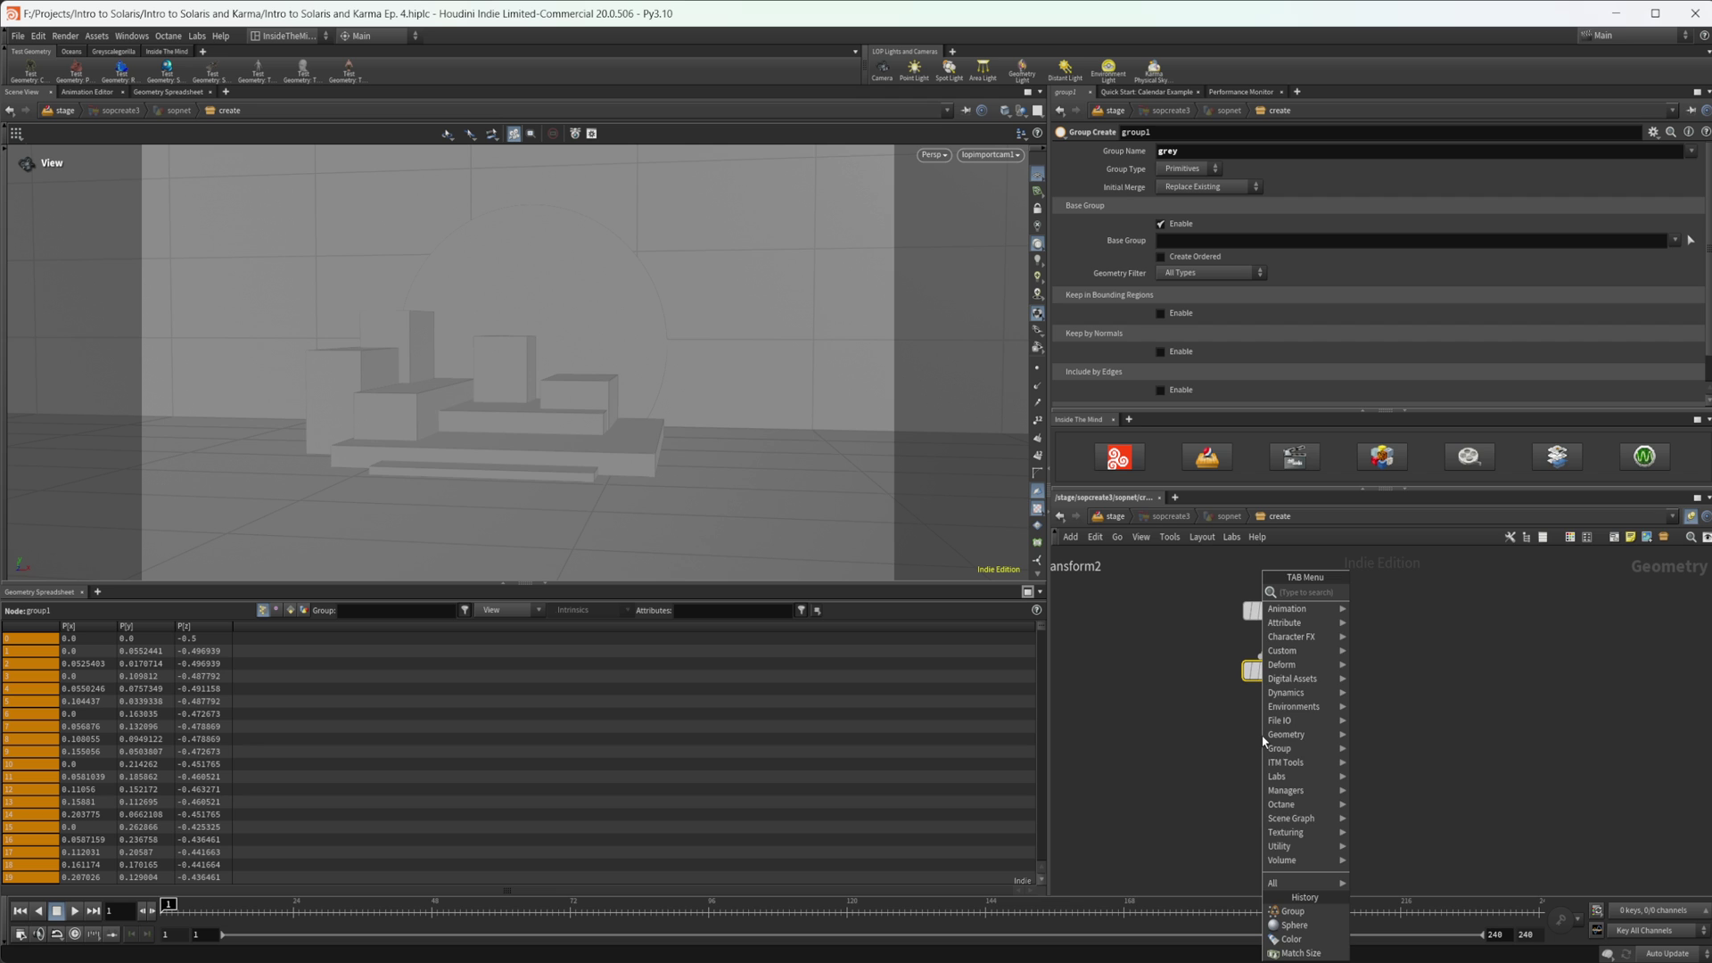
text(match)
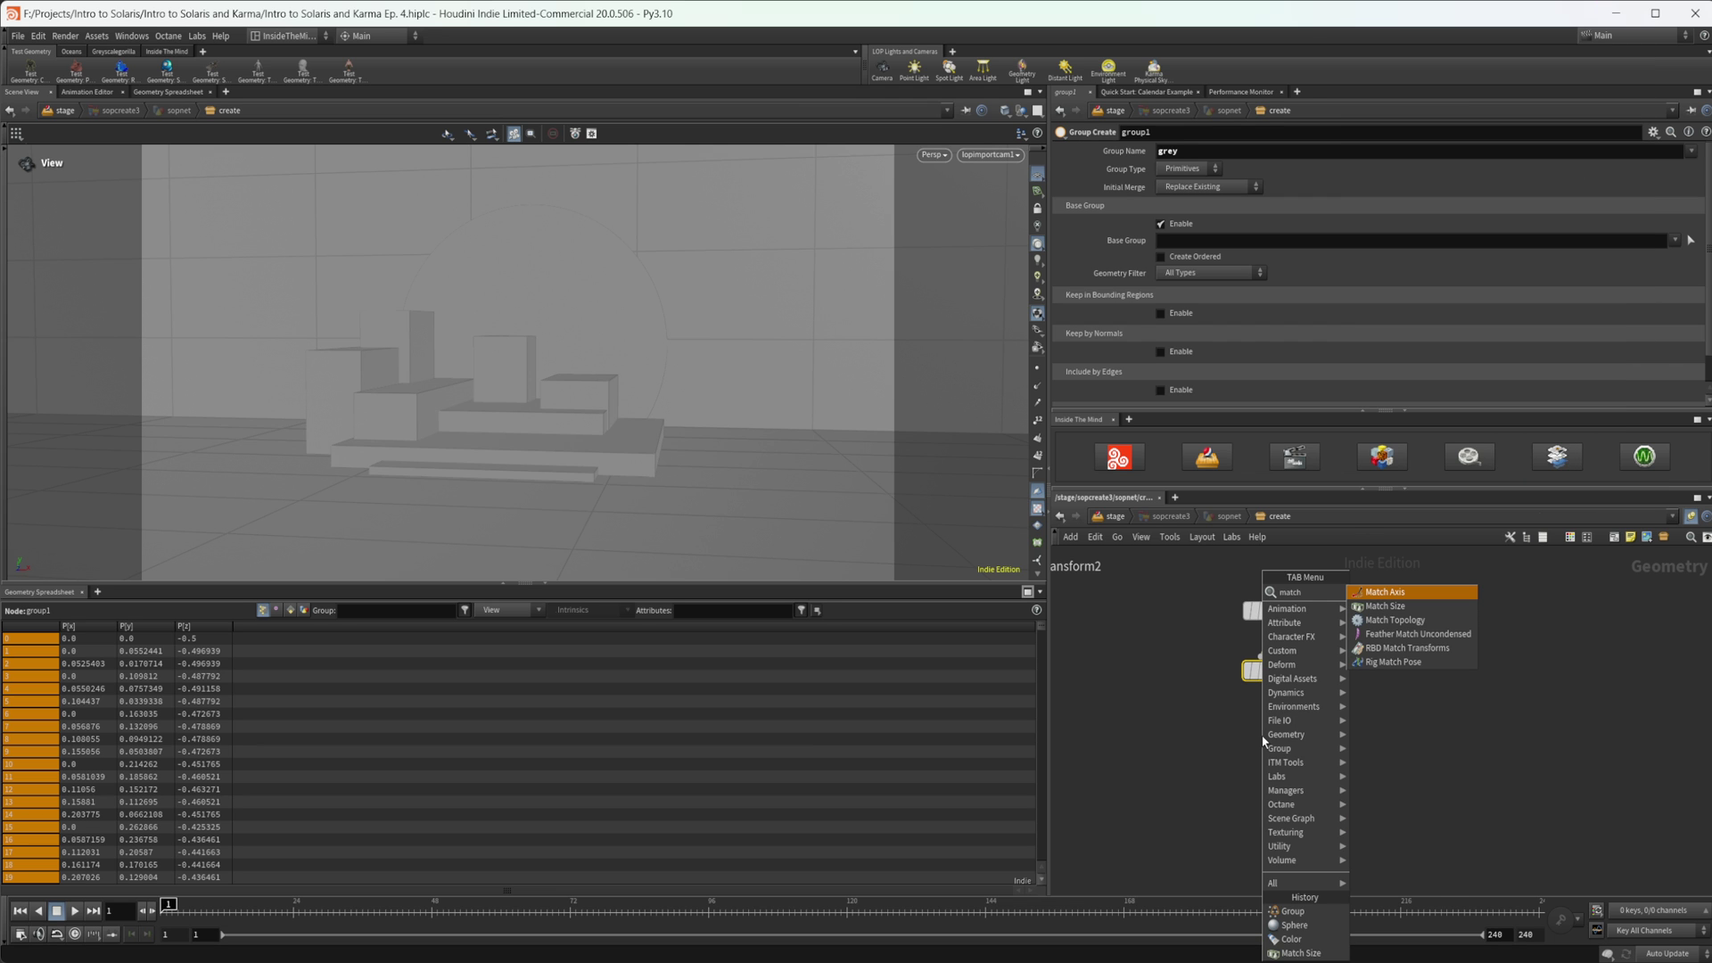
key(Down)
key(Return)
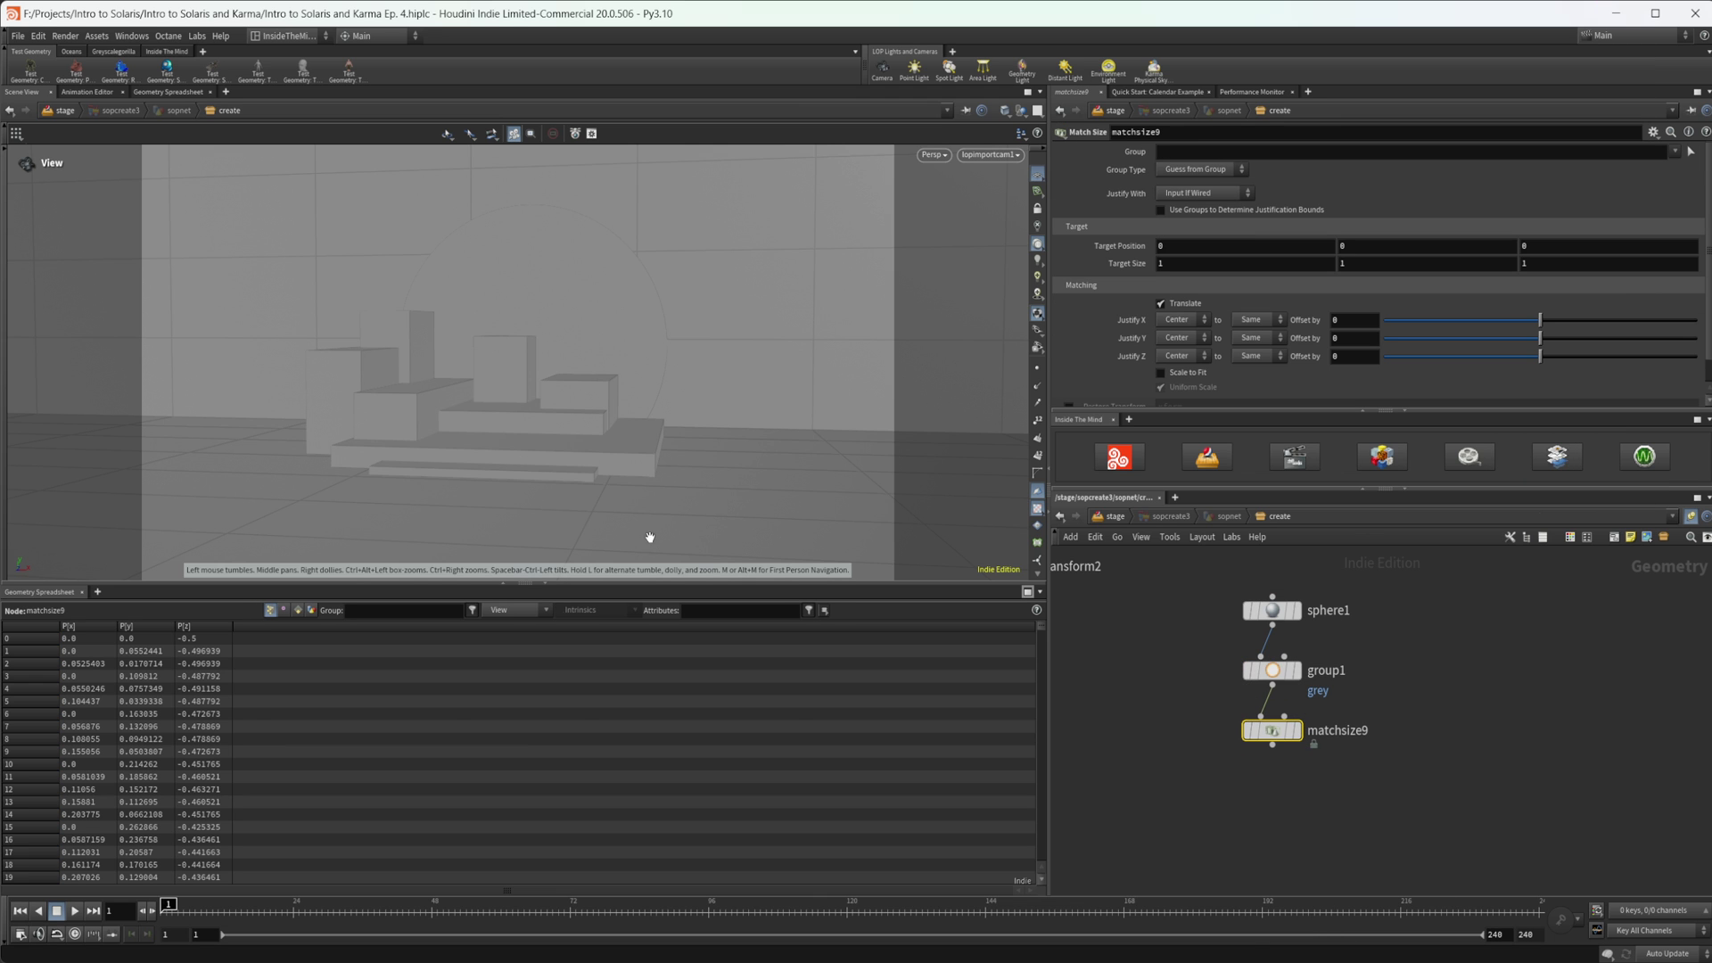
click(1182, 338)
click(1175, 365)
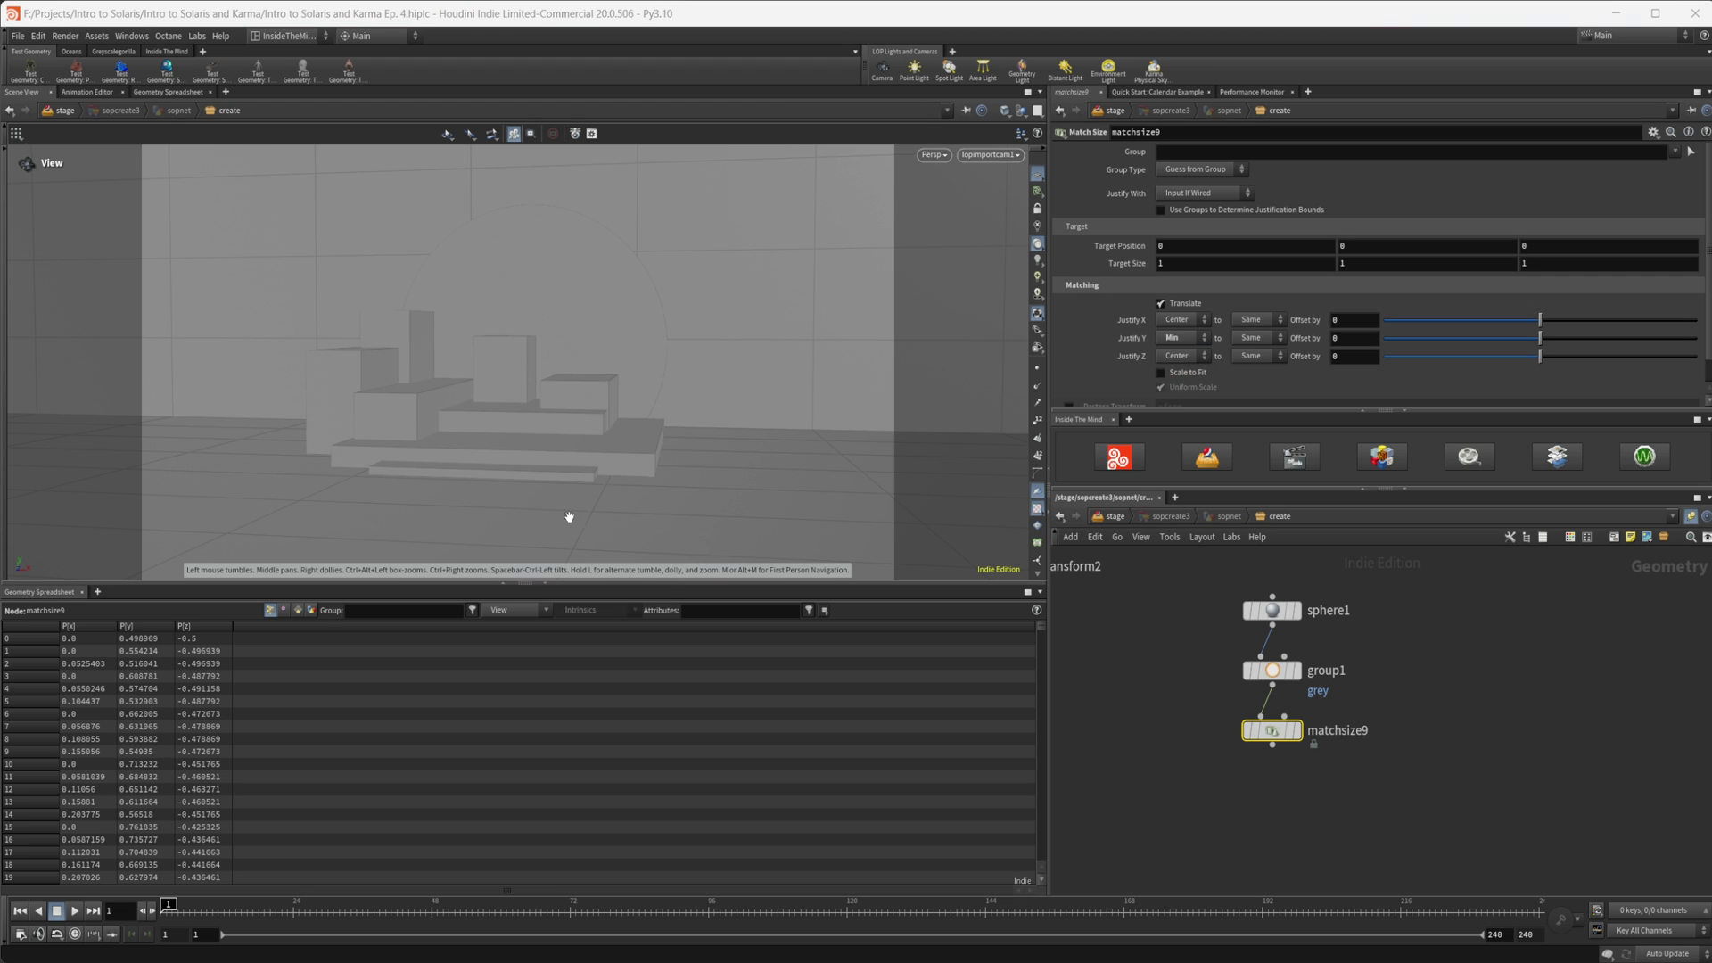
Attach a Color node below the Match Size node and set its color to dark grey, 0.2 in all channels
middle_drag(1325, 781, 1273, 781)
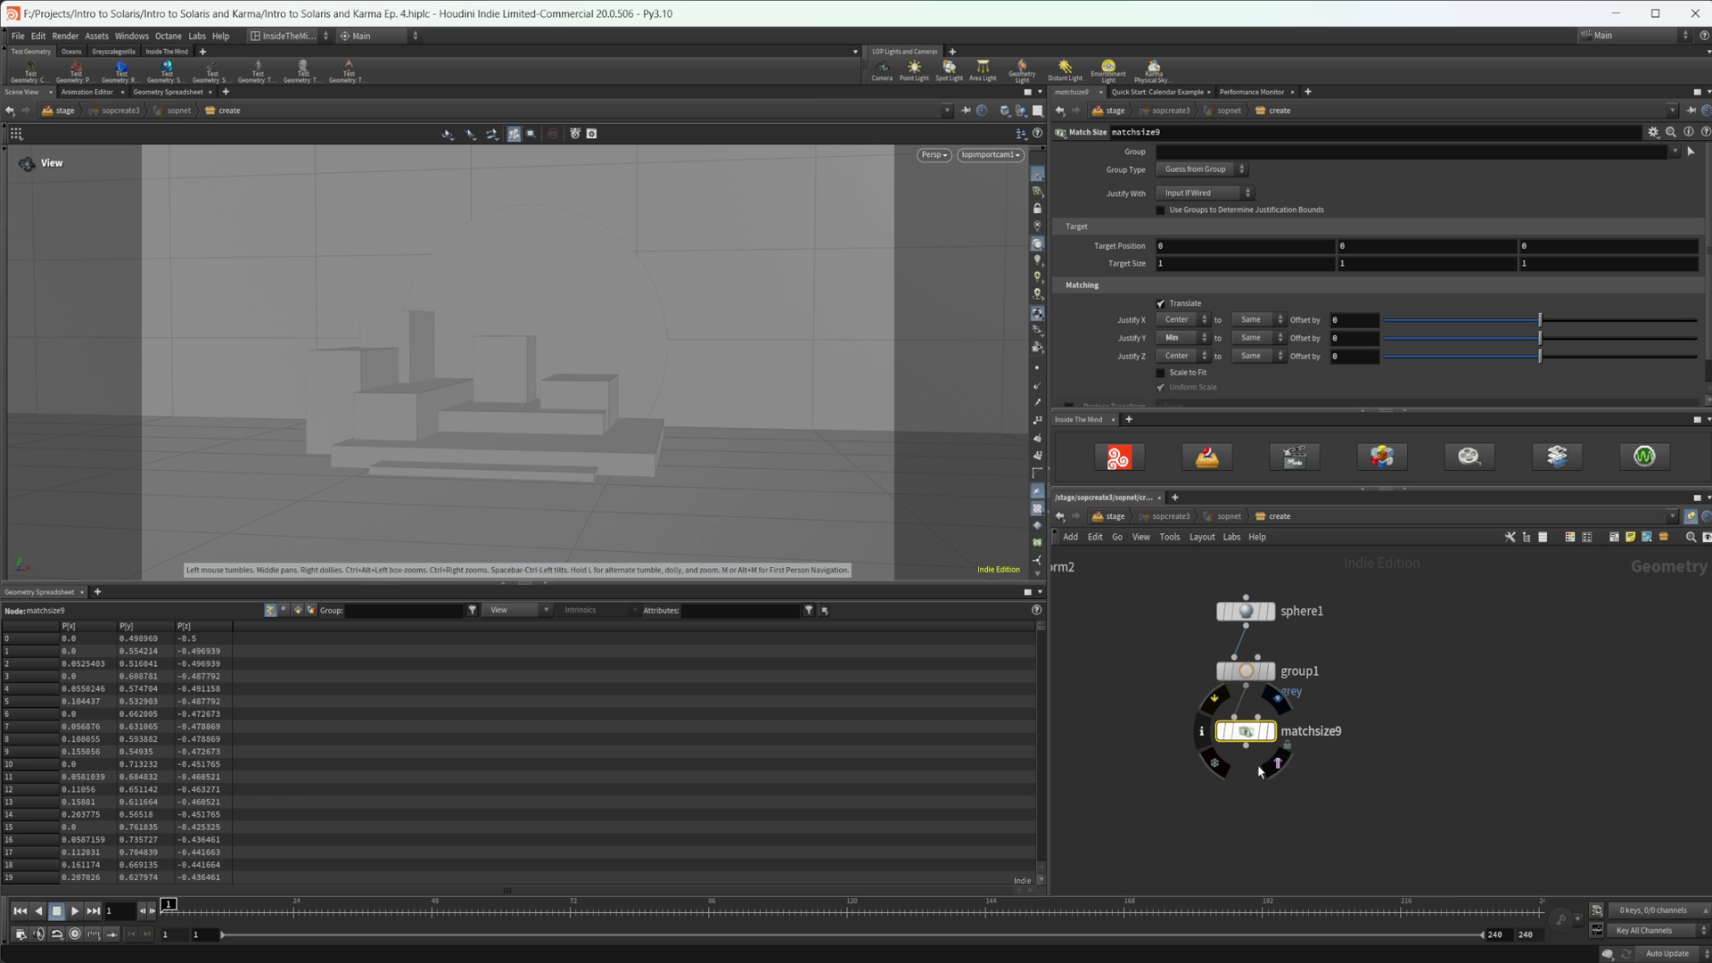
middle_drag(1223, 806, 1207, 803)
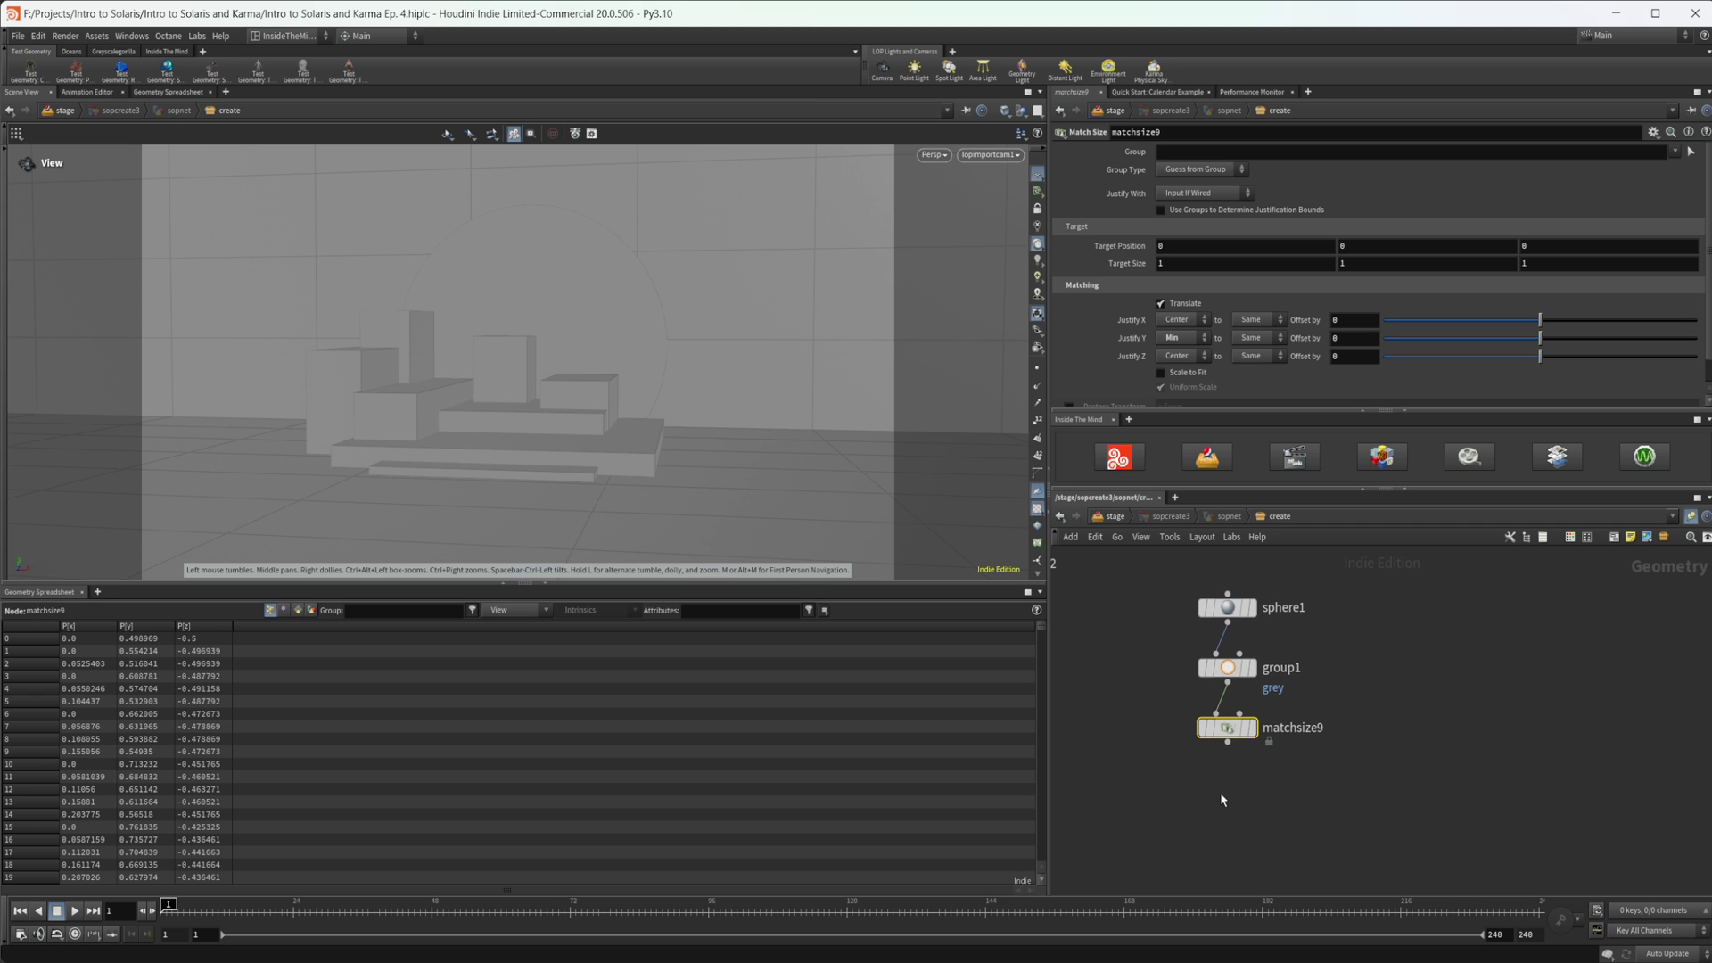
key(Tab)
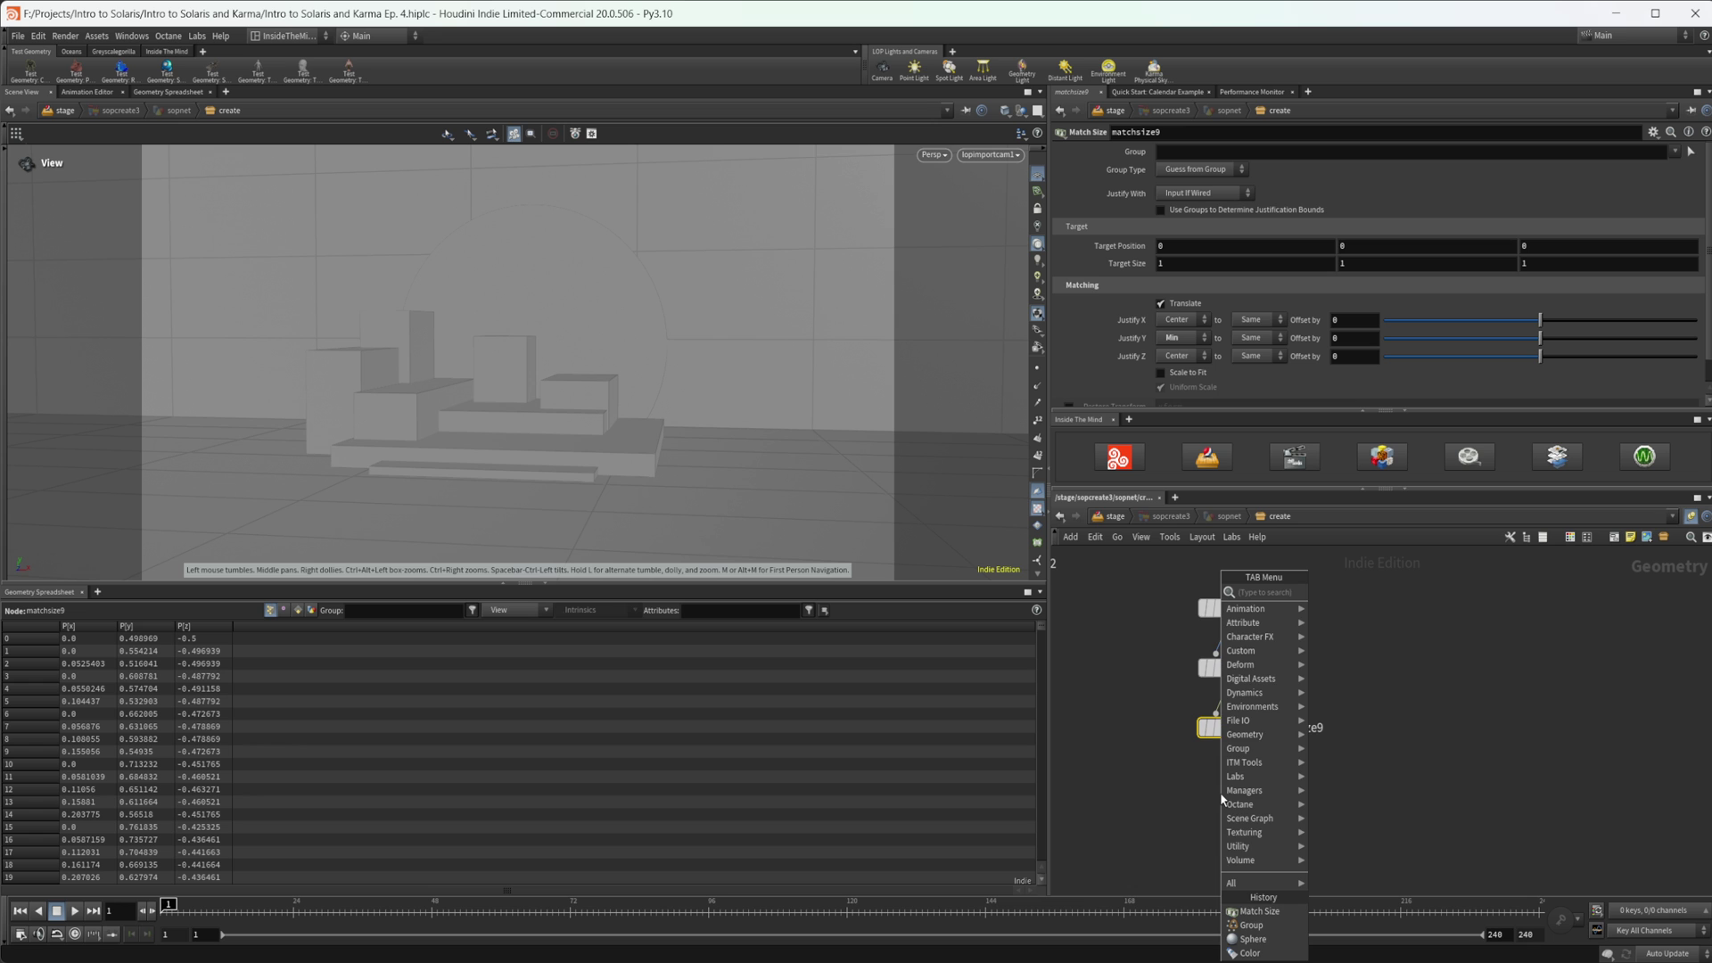
text(color)
key(Return)
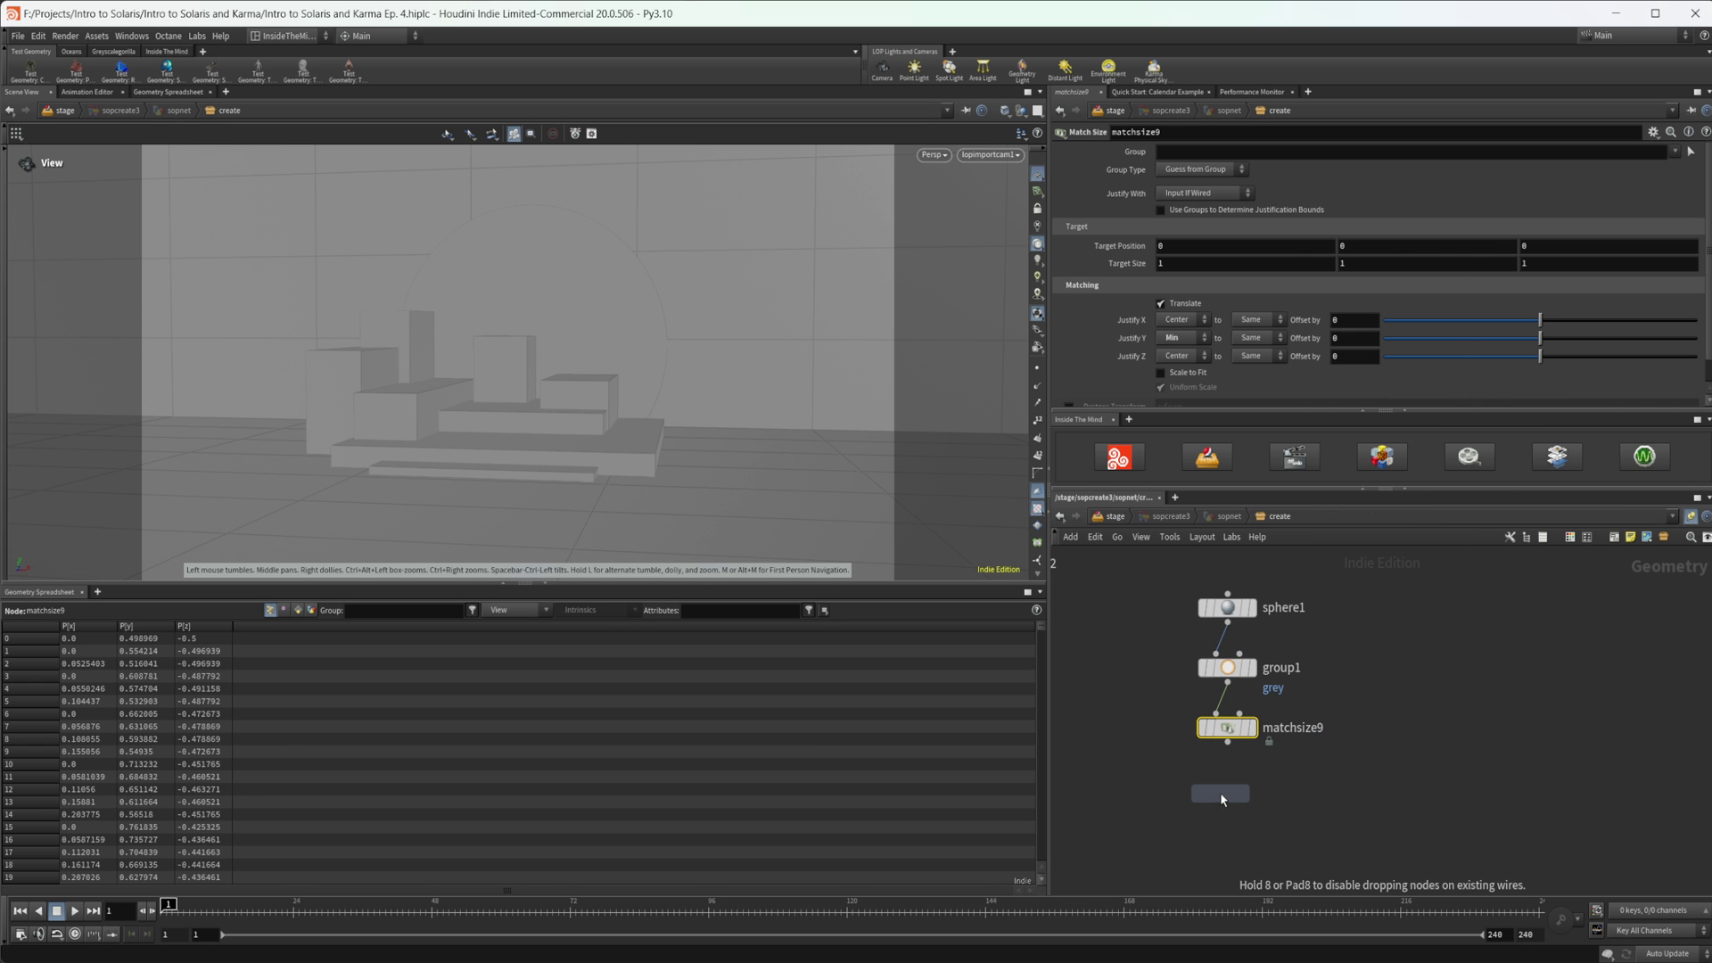
click(1202, 793)
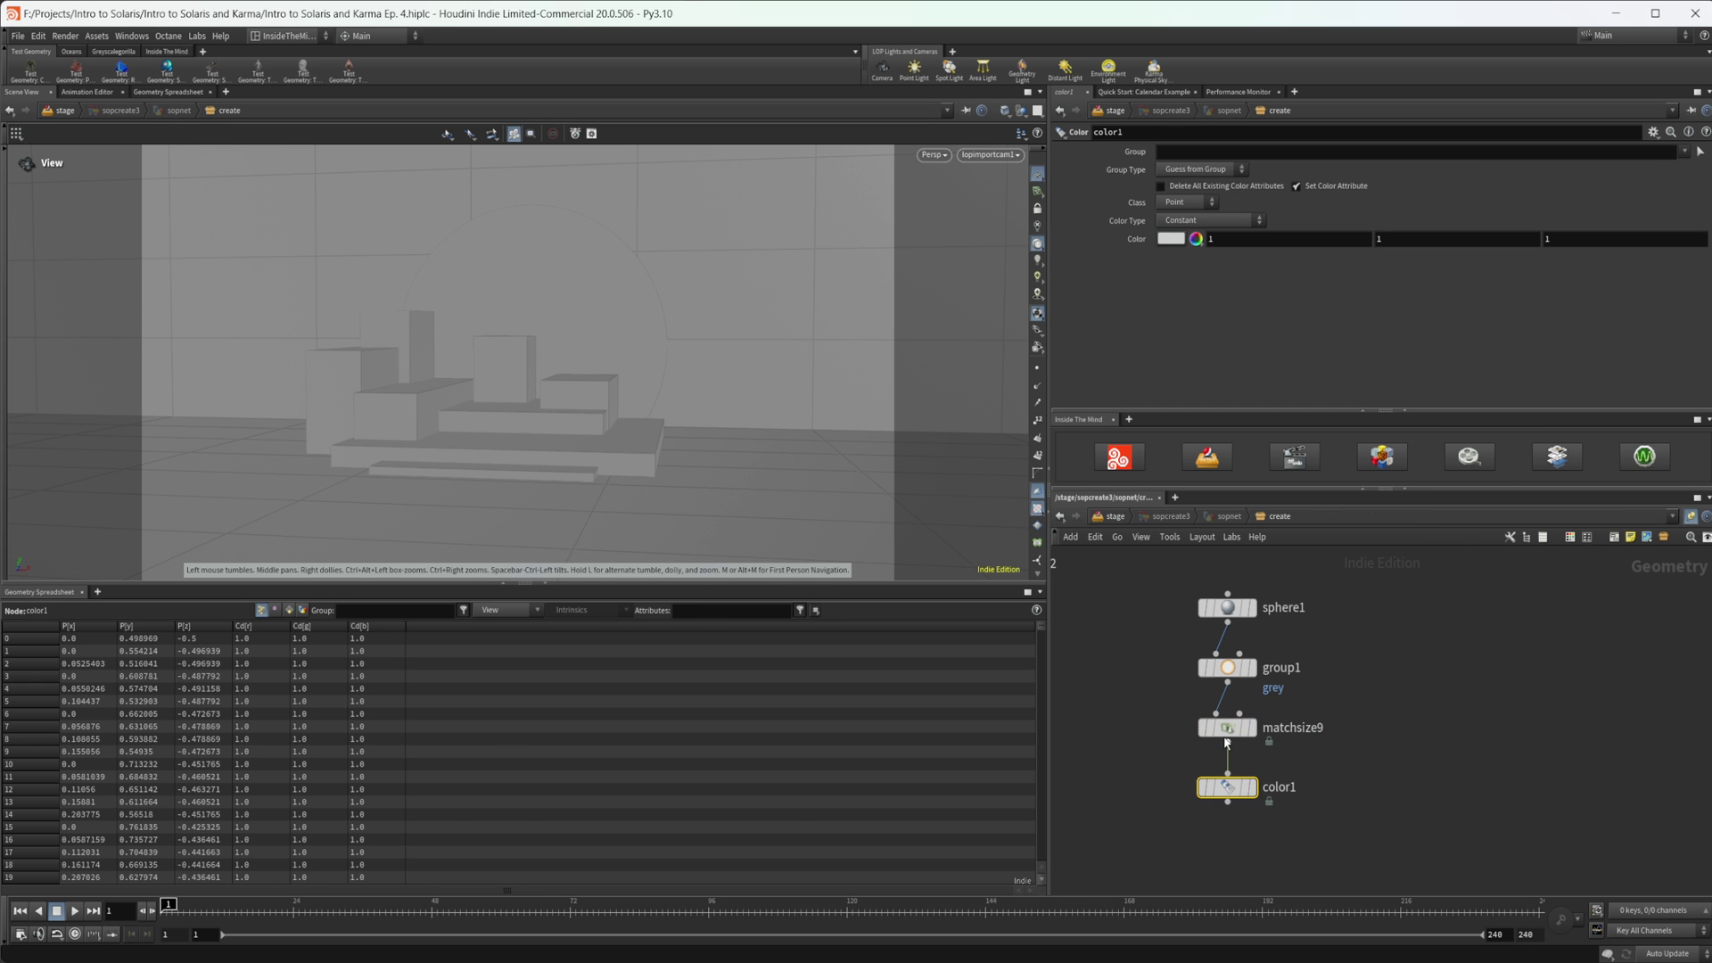
click(1193, 239)
click(1238, 222)
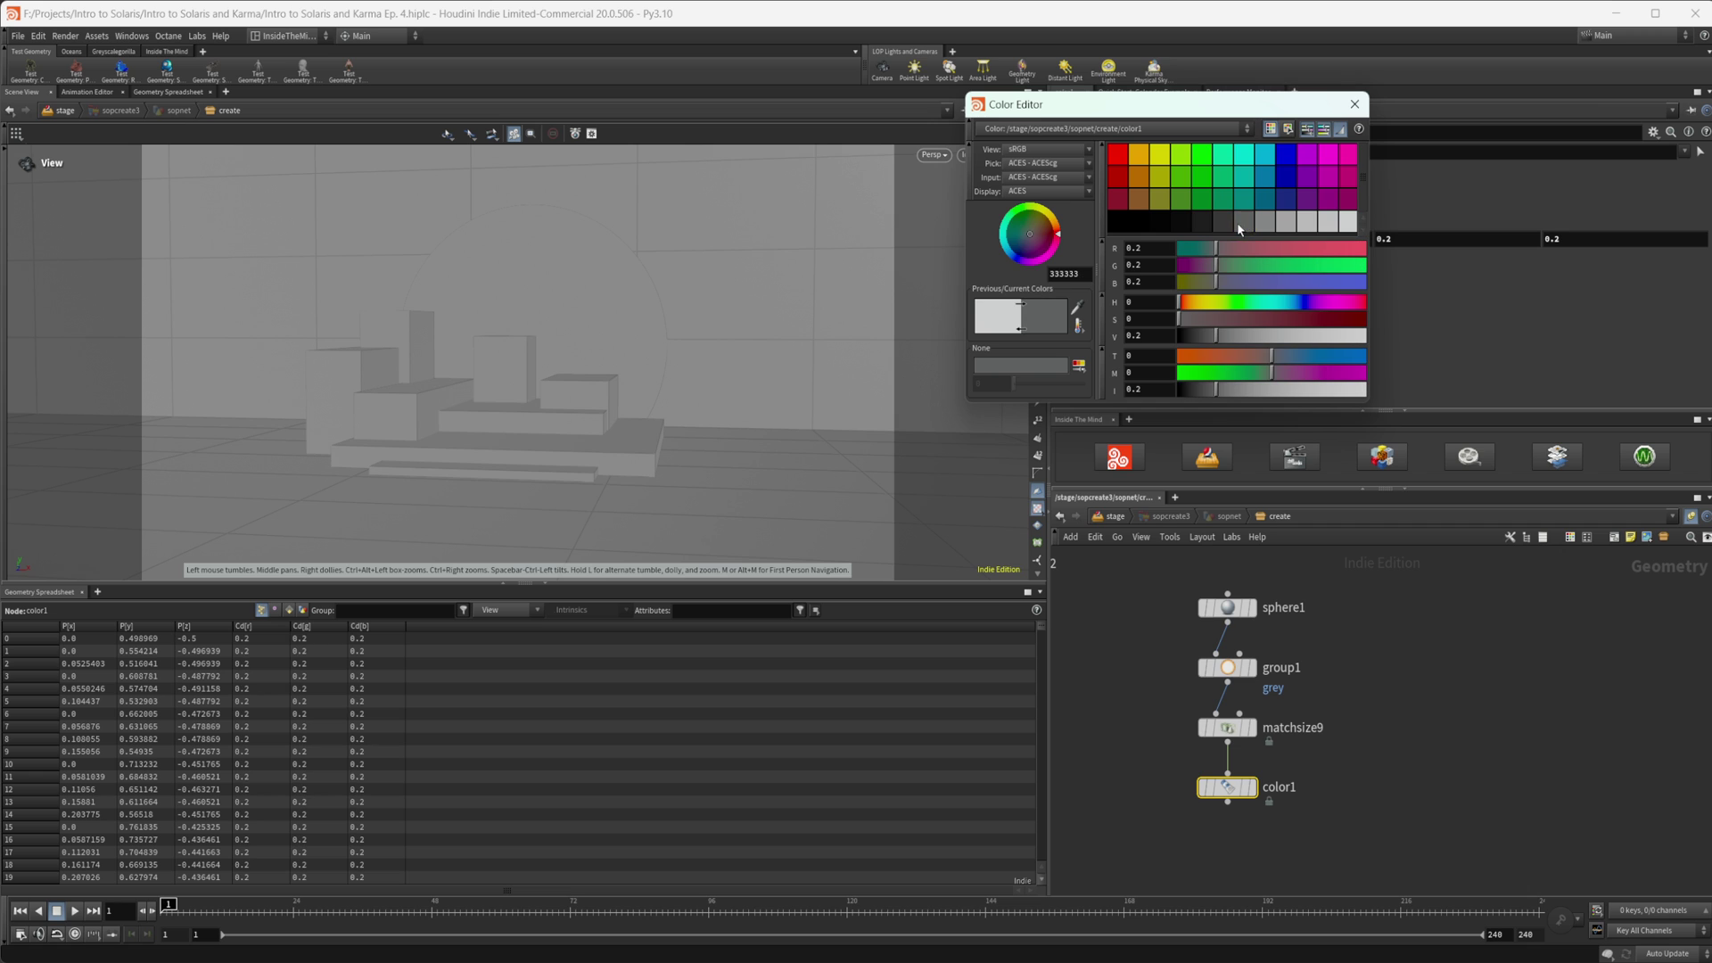
click(1352, 104)
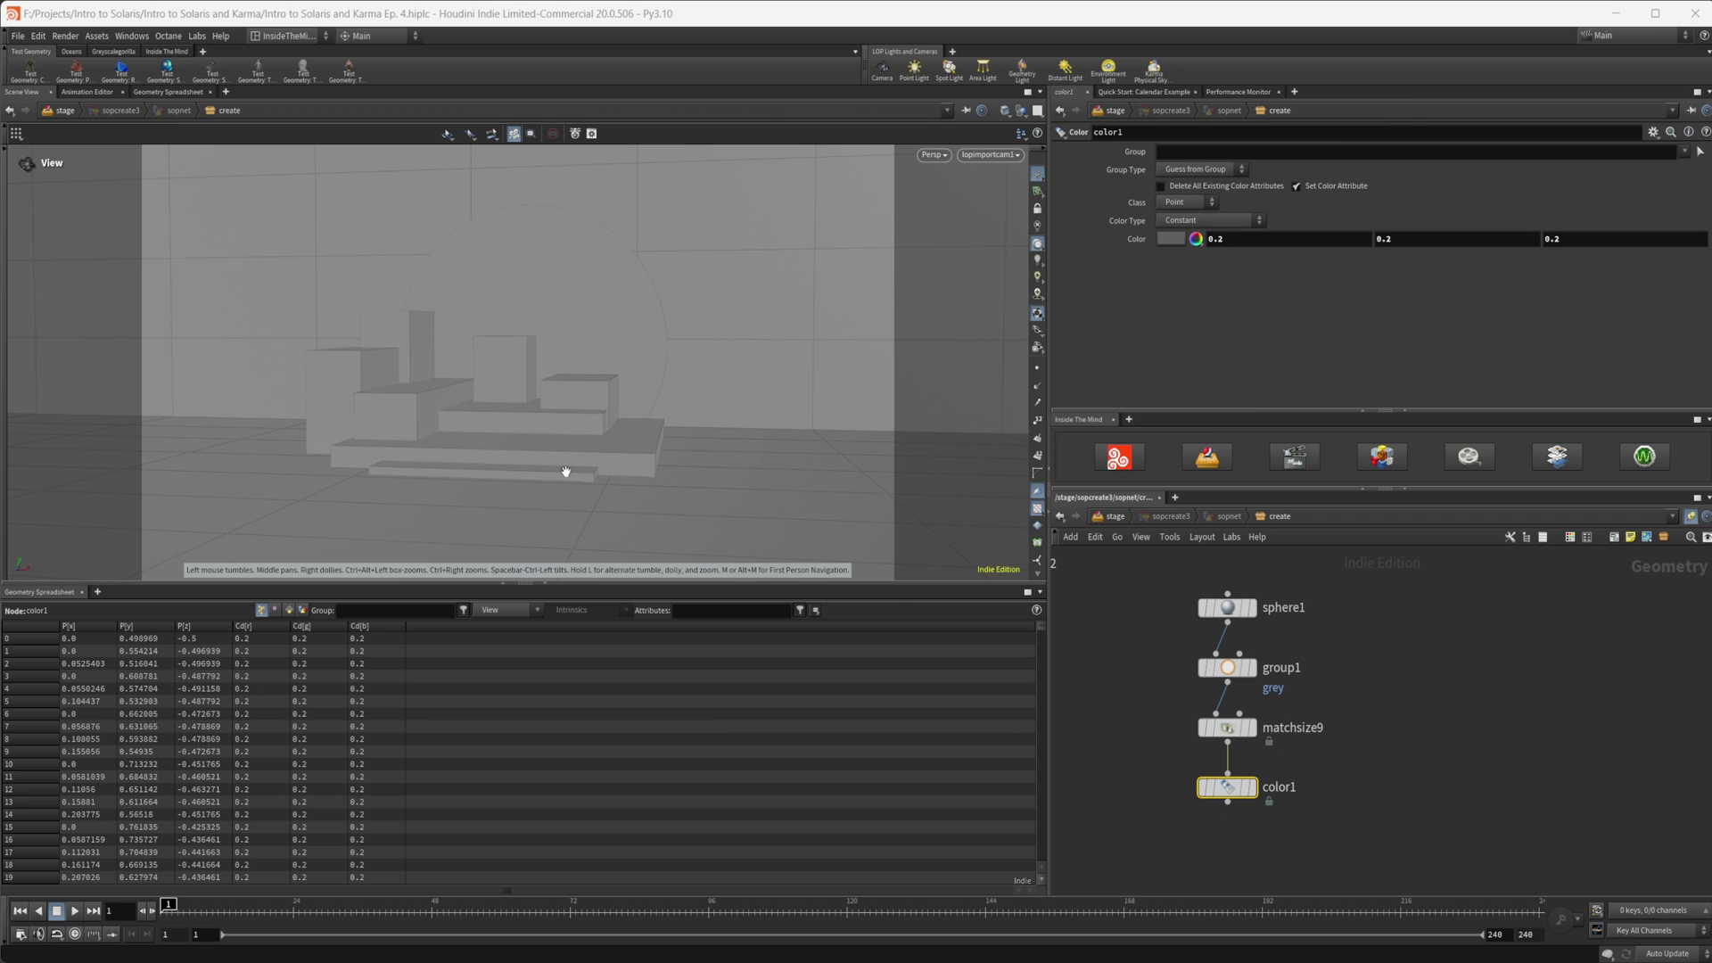
Duplicate the four-node sphere chain beside the original and set the copy's group name to white
middle_drag(1297, 781, 1233, 781)
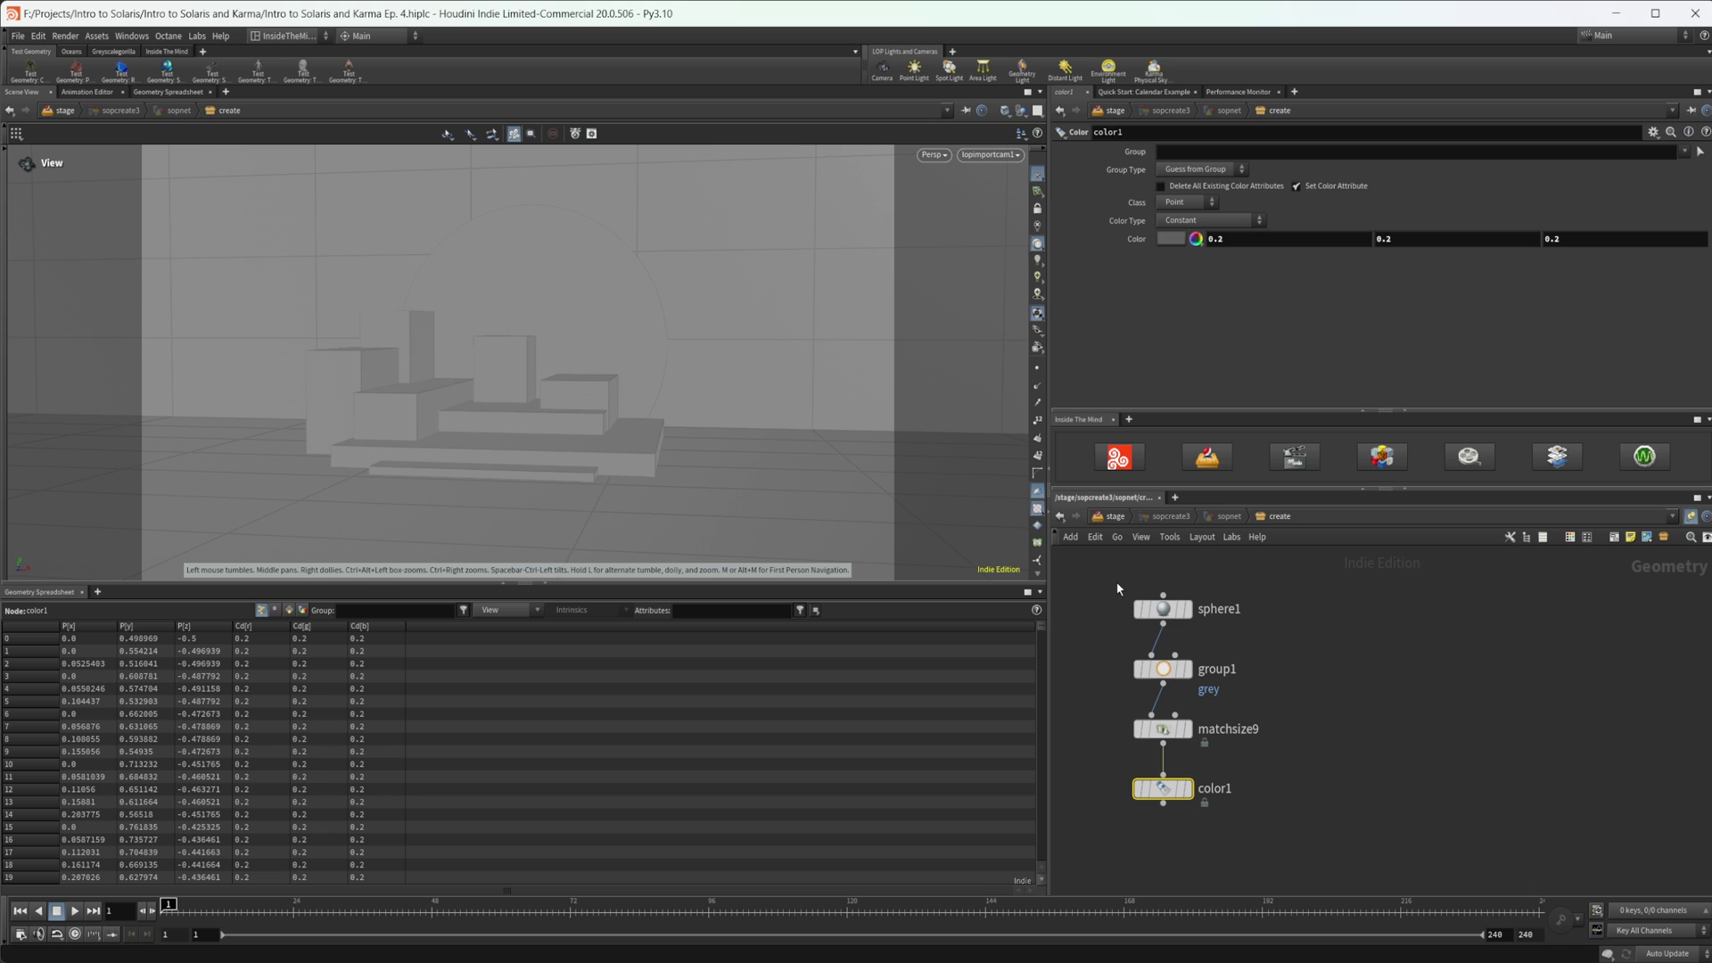
drag(1116, 582, 1300, 786)
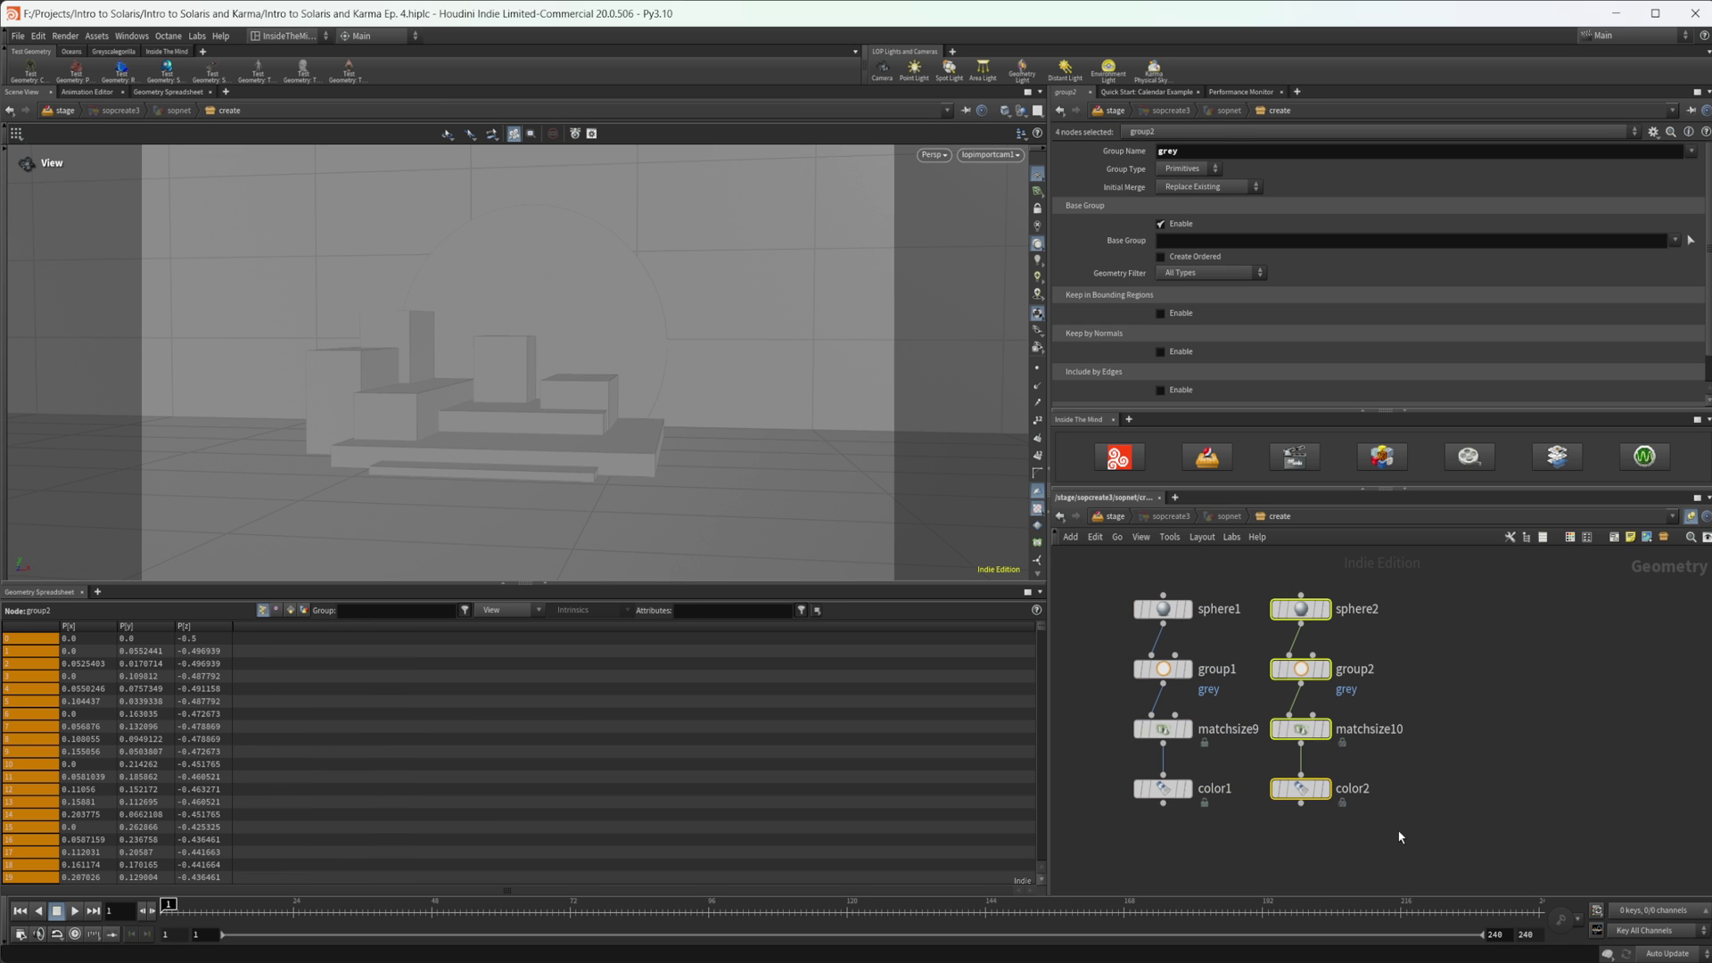
click(1301, 668)
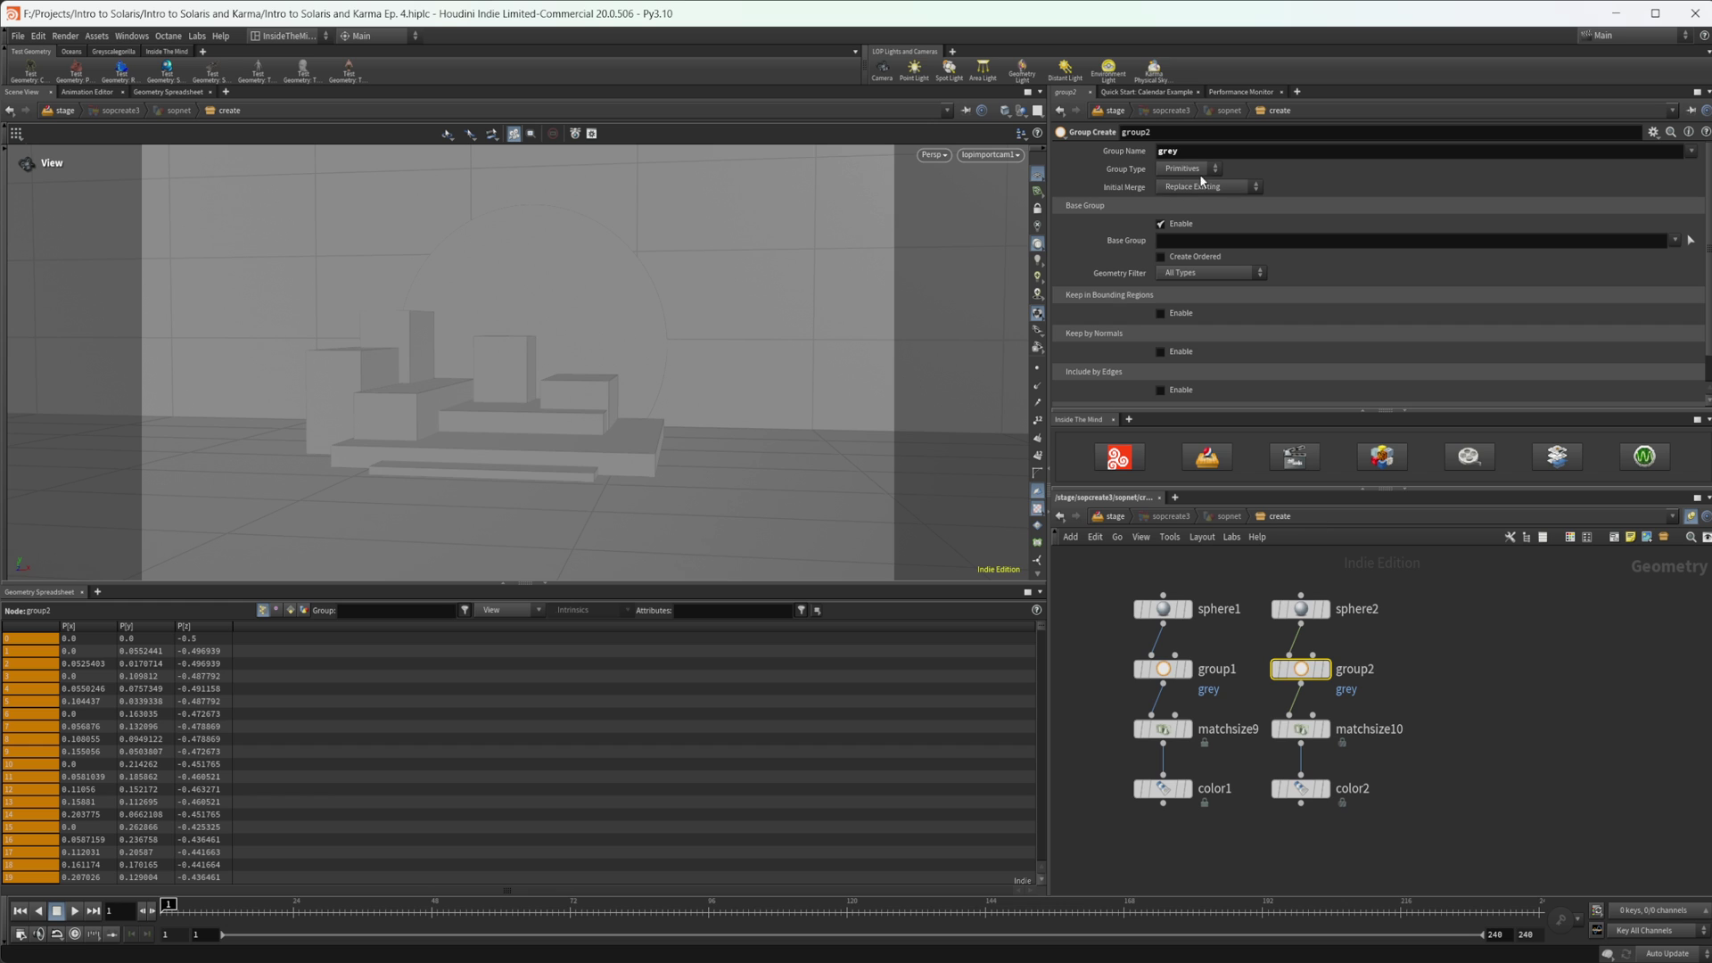
double_click(1169, 151)
text(white)
key(Return)
Set the duplicated chain's Color node to a lighter grey, 0.5 in all channels
click(1300, 789)
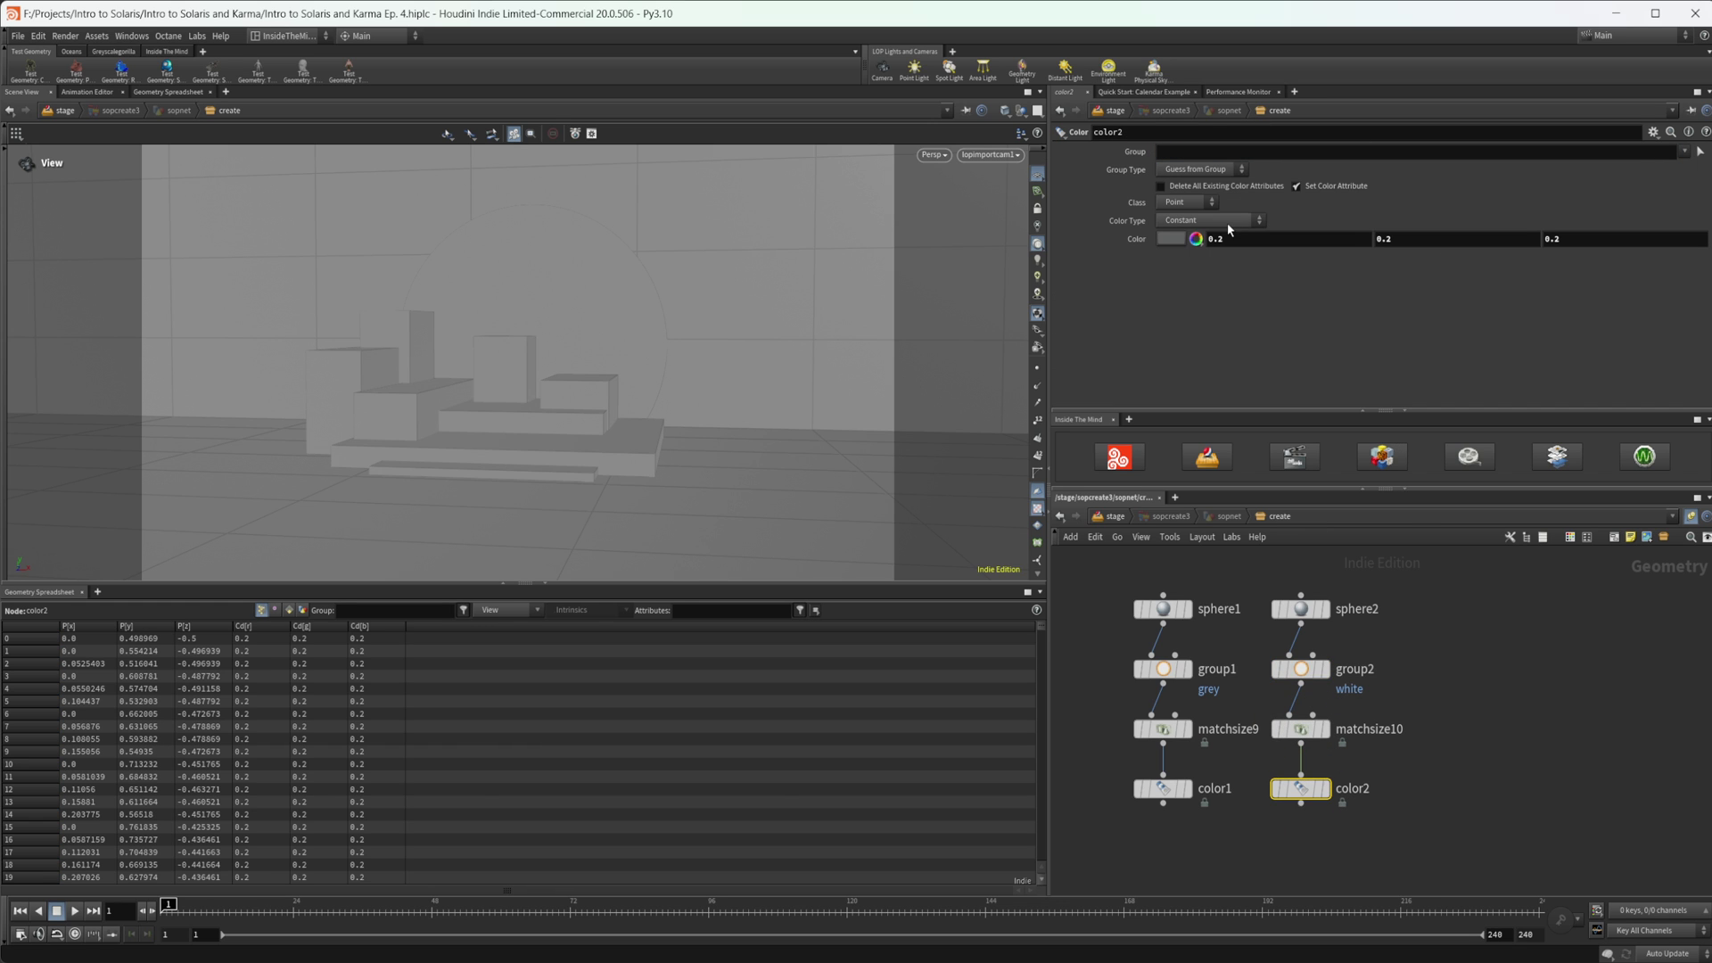
click(1170, 238)
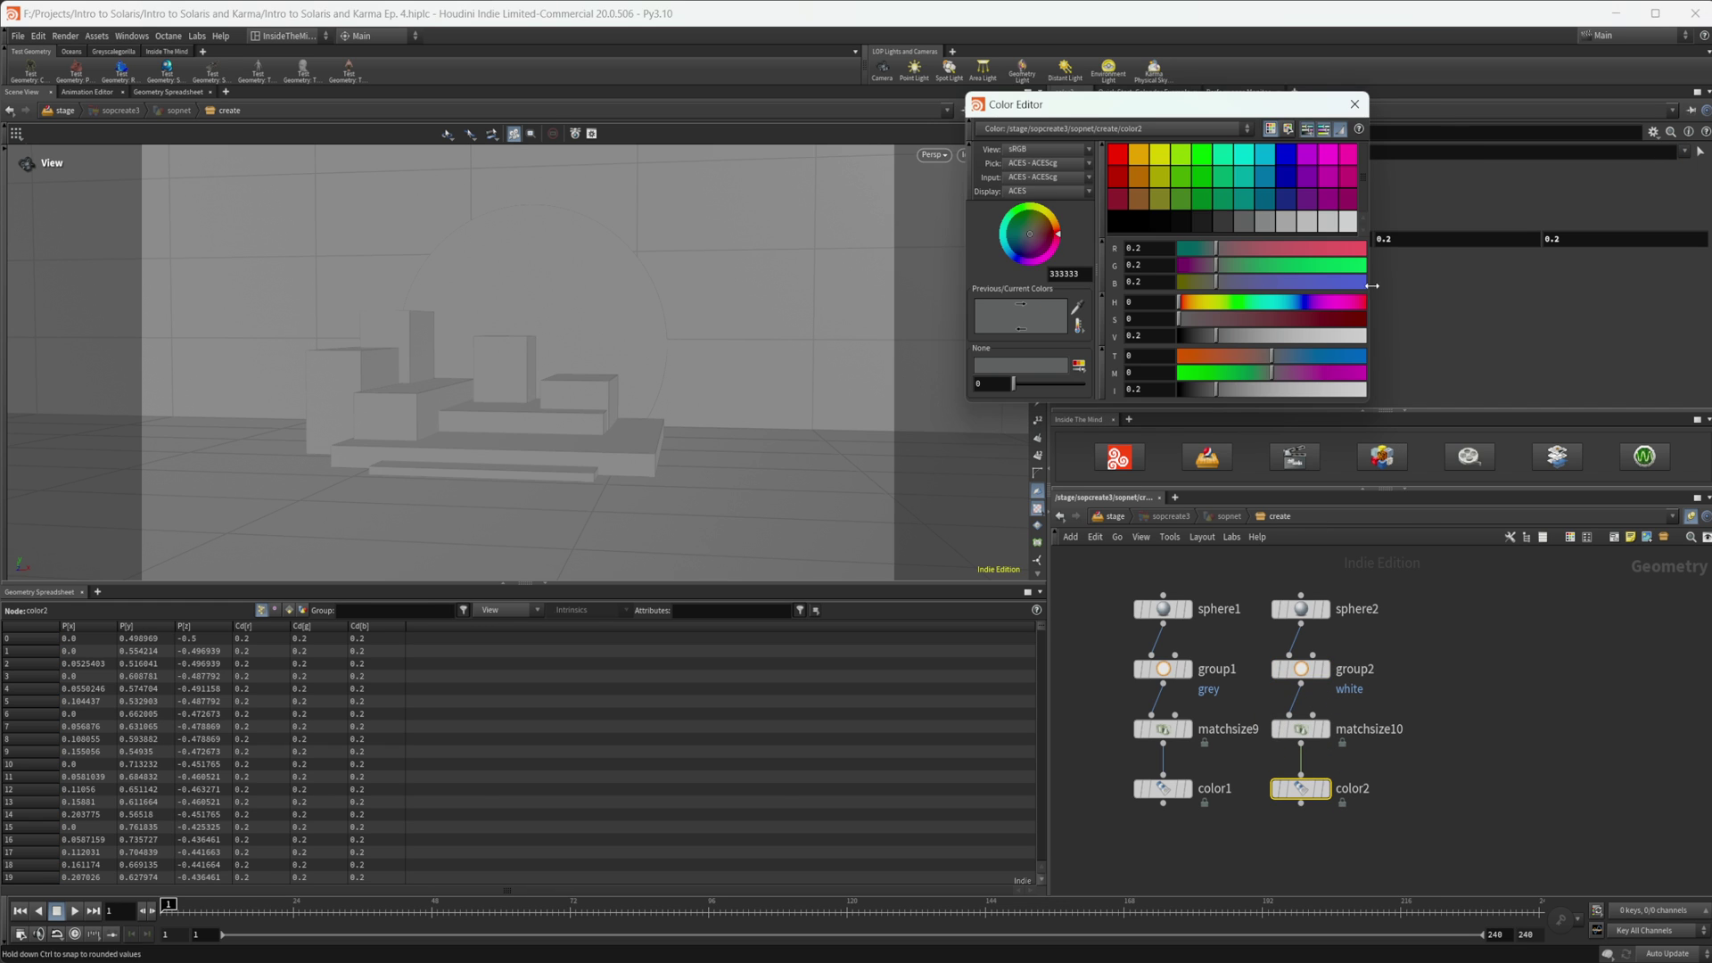
click(1309, 225)
click(1355, 104)
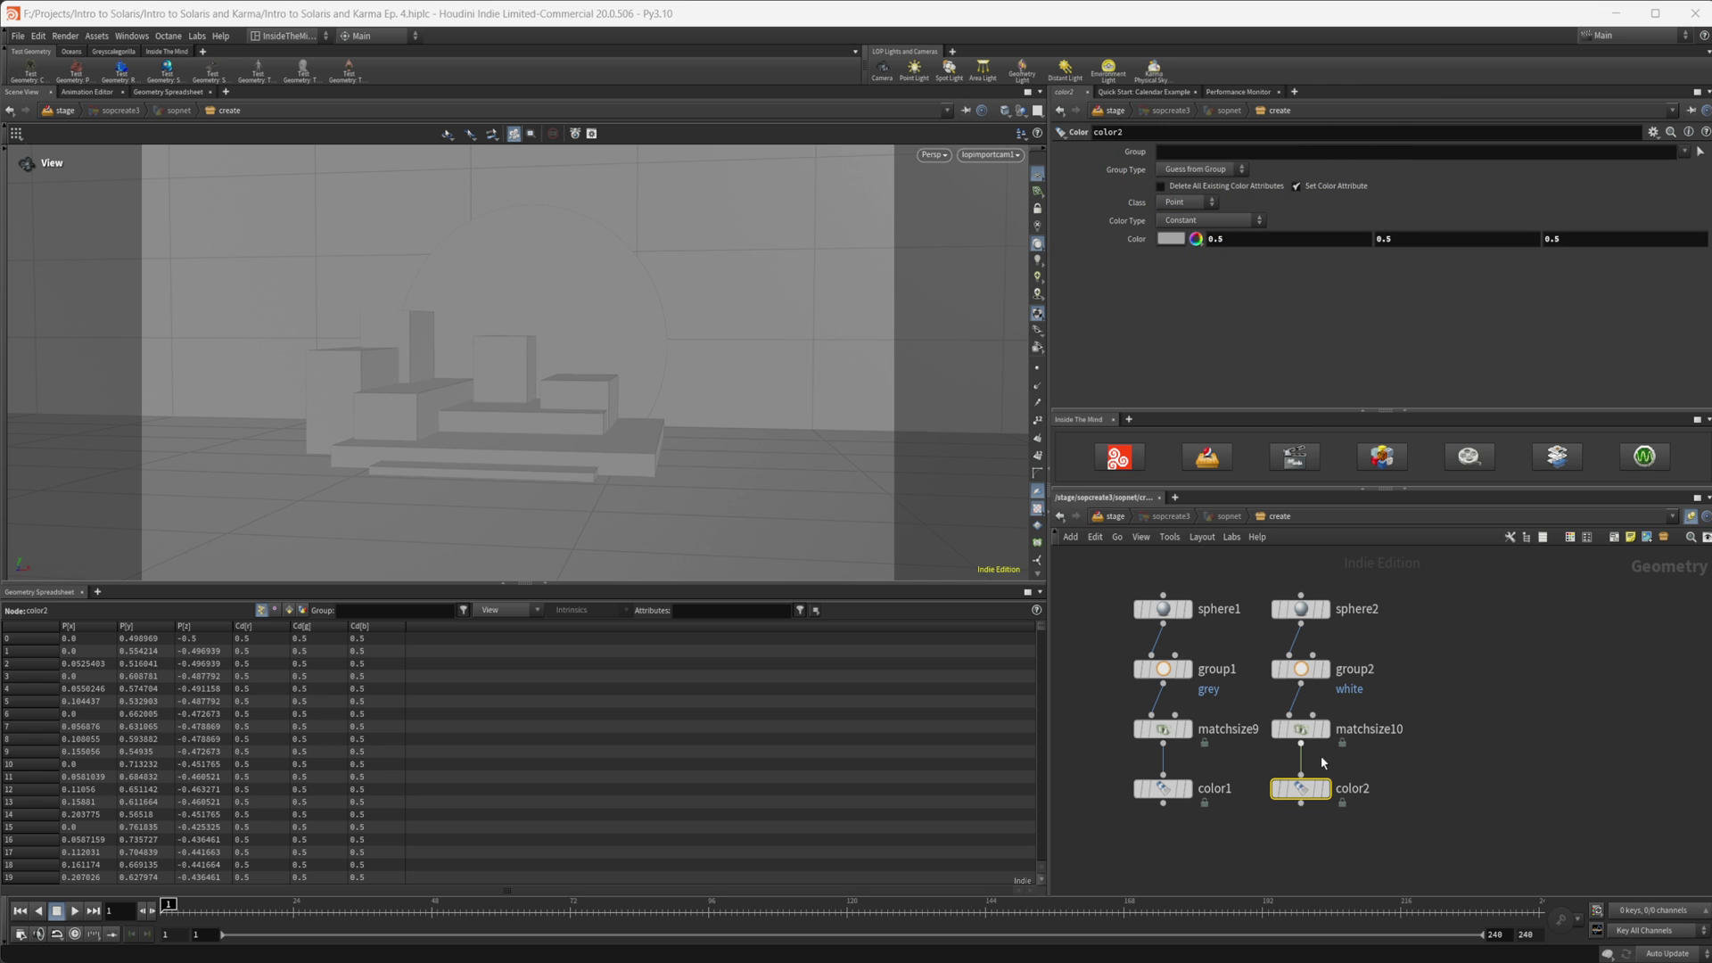
Duplicate the four-node white sphere chain beside itself and set the copy's group name to bronze
drag(1382, 826, 1425, 615)
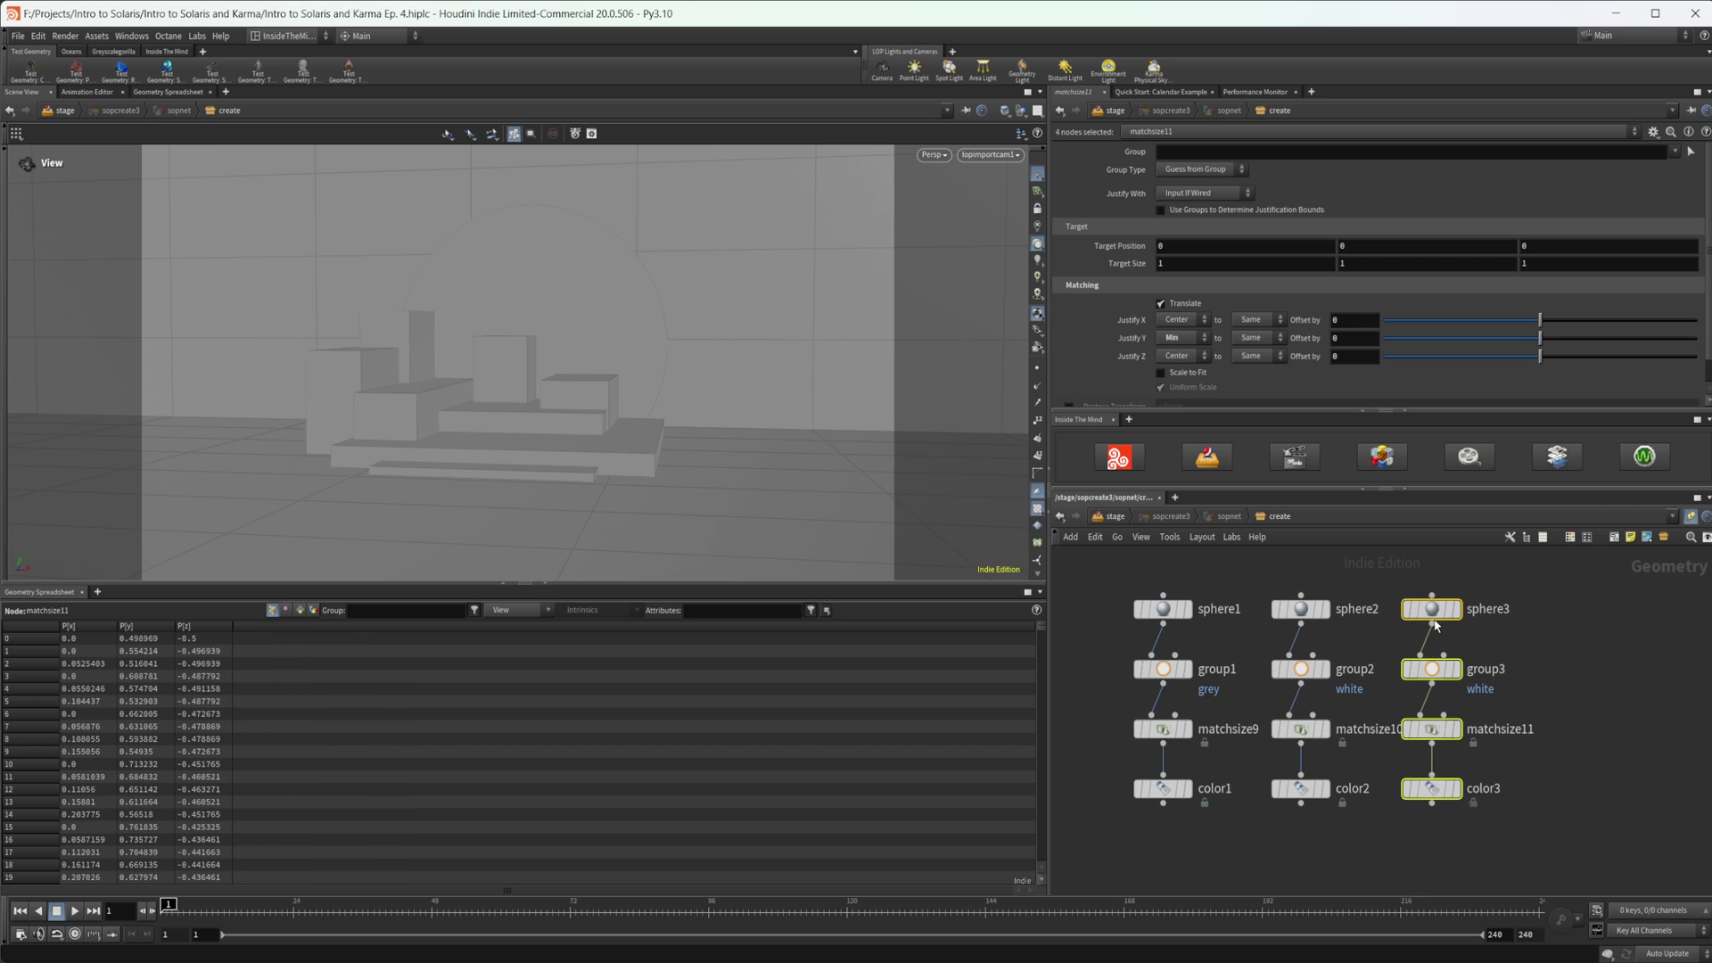
click(1431, 669)
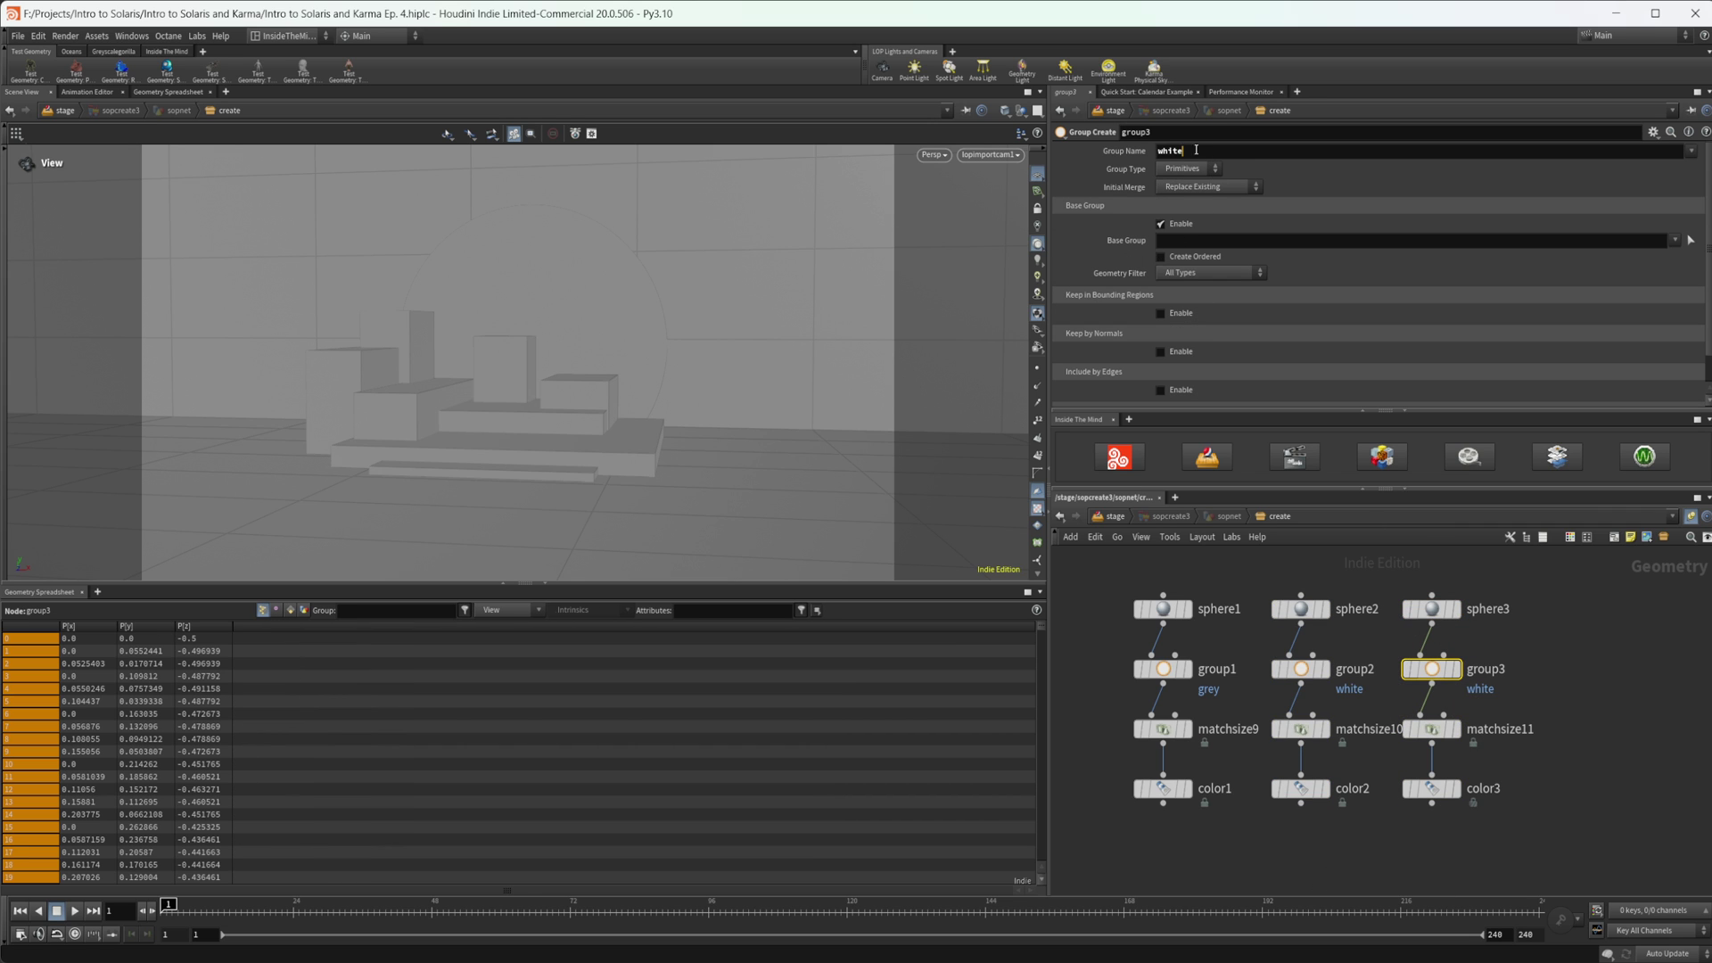
double_click(1170, 150)
text(bronze)
key(Return)
Set the bronze chain's Color node to a reddish bronze of 0.5, 0.233427, 0.139423
click(1431, 789)
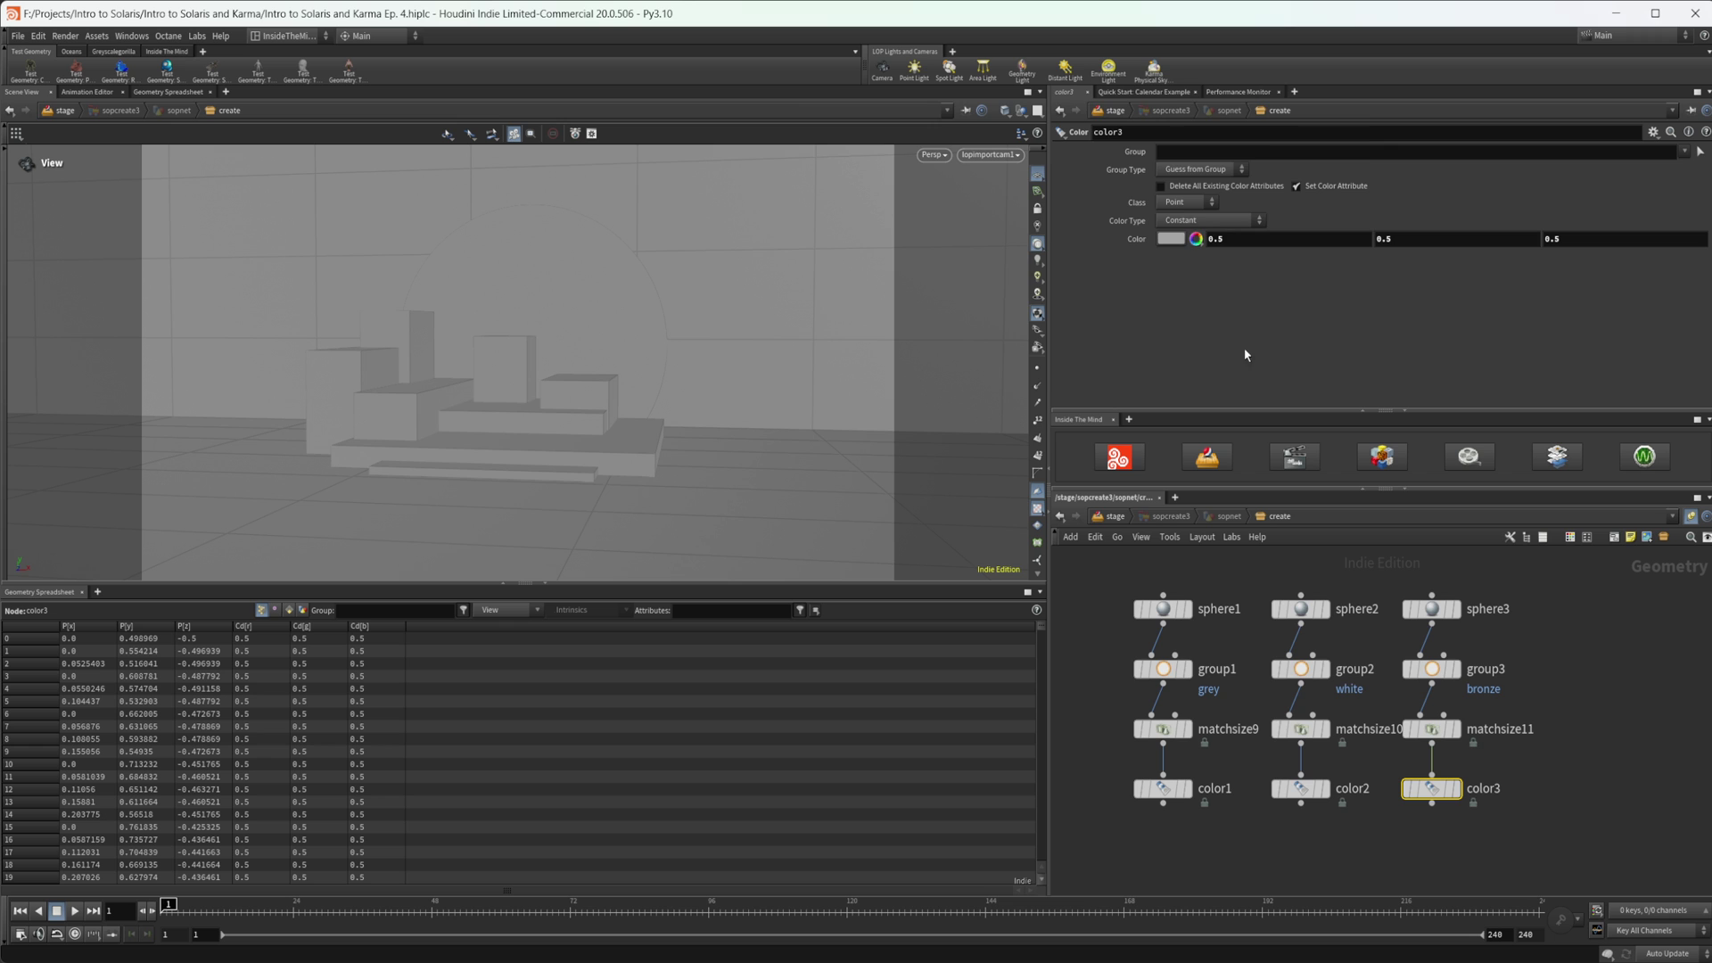
click(1176, 242)
drag(1035, 239, 1051, 234)
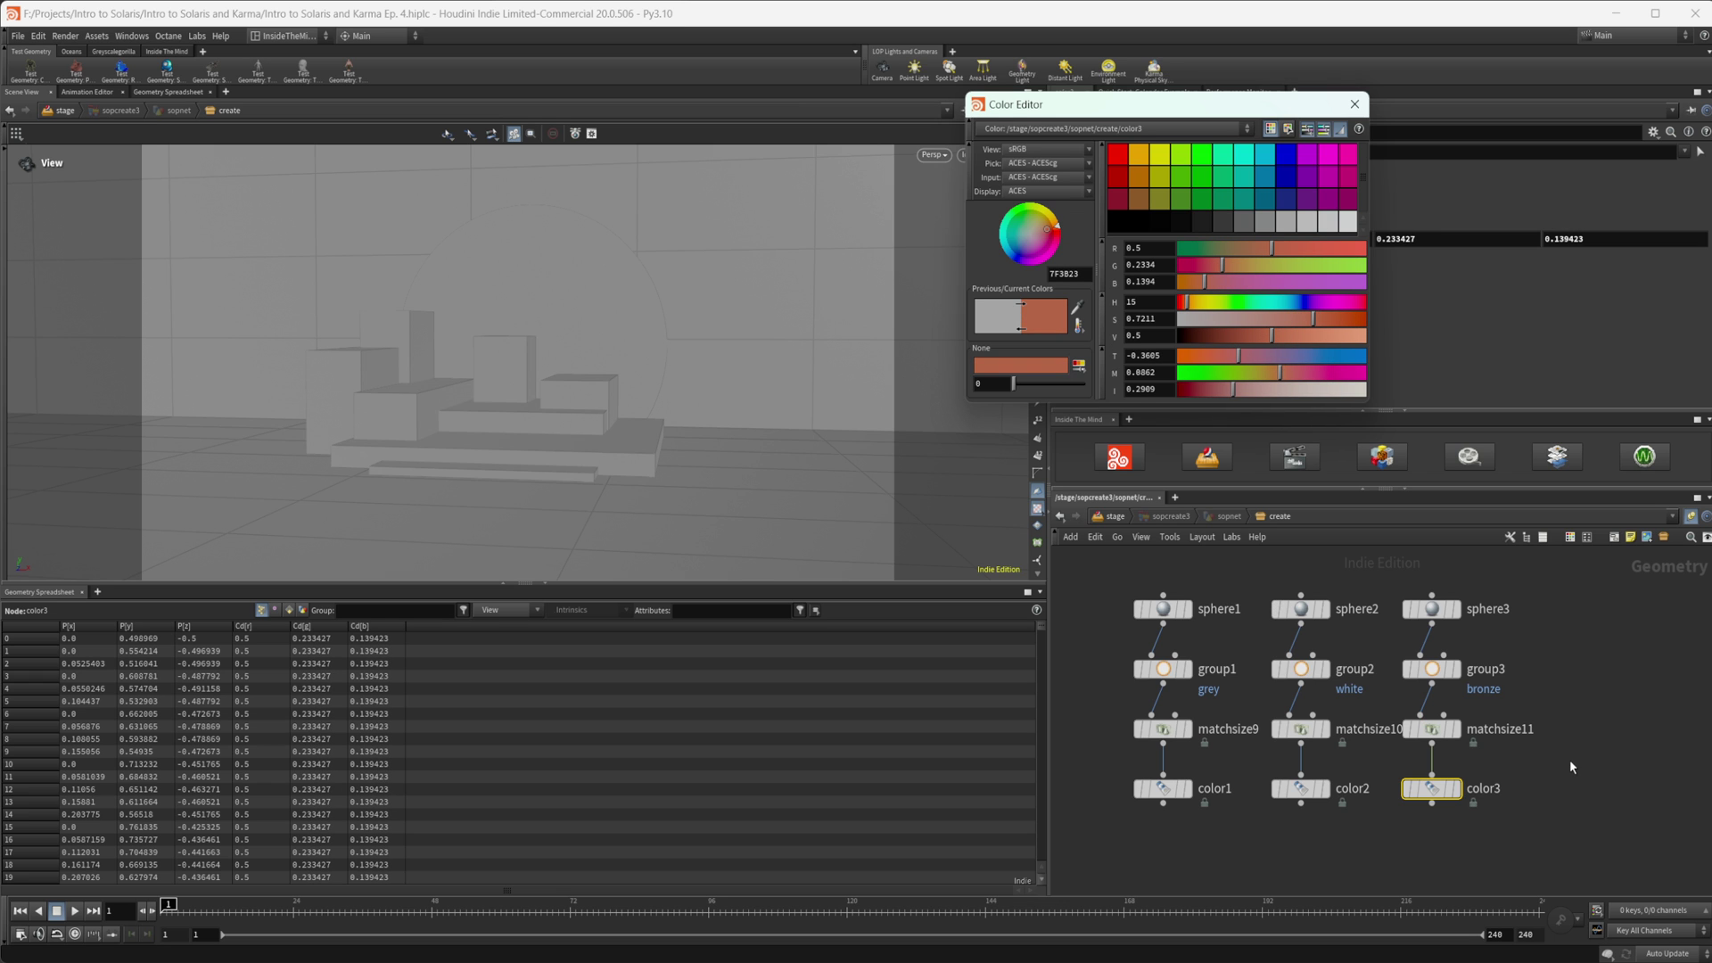
click(1569, 761)
middle_drag(1550, 762, 1481, 752)
click(1355, 105)
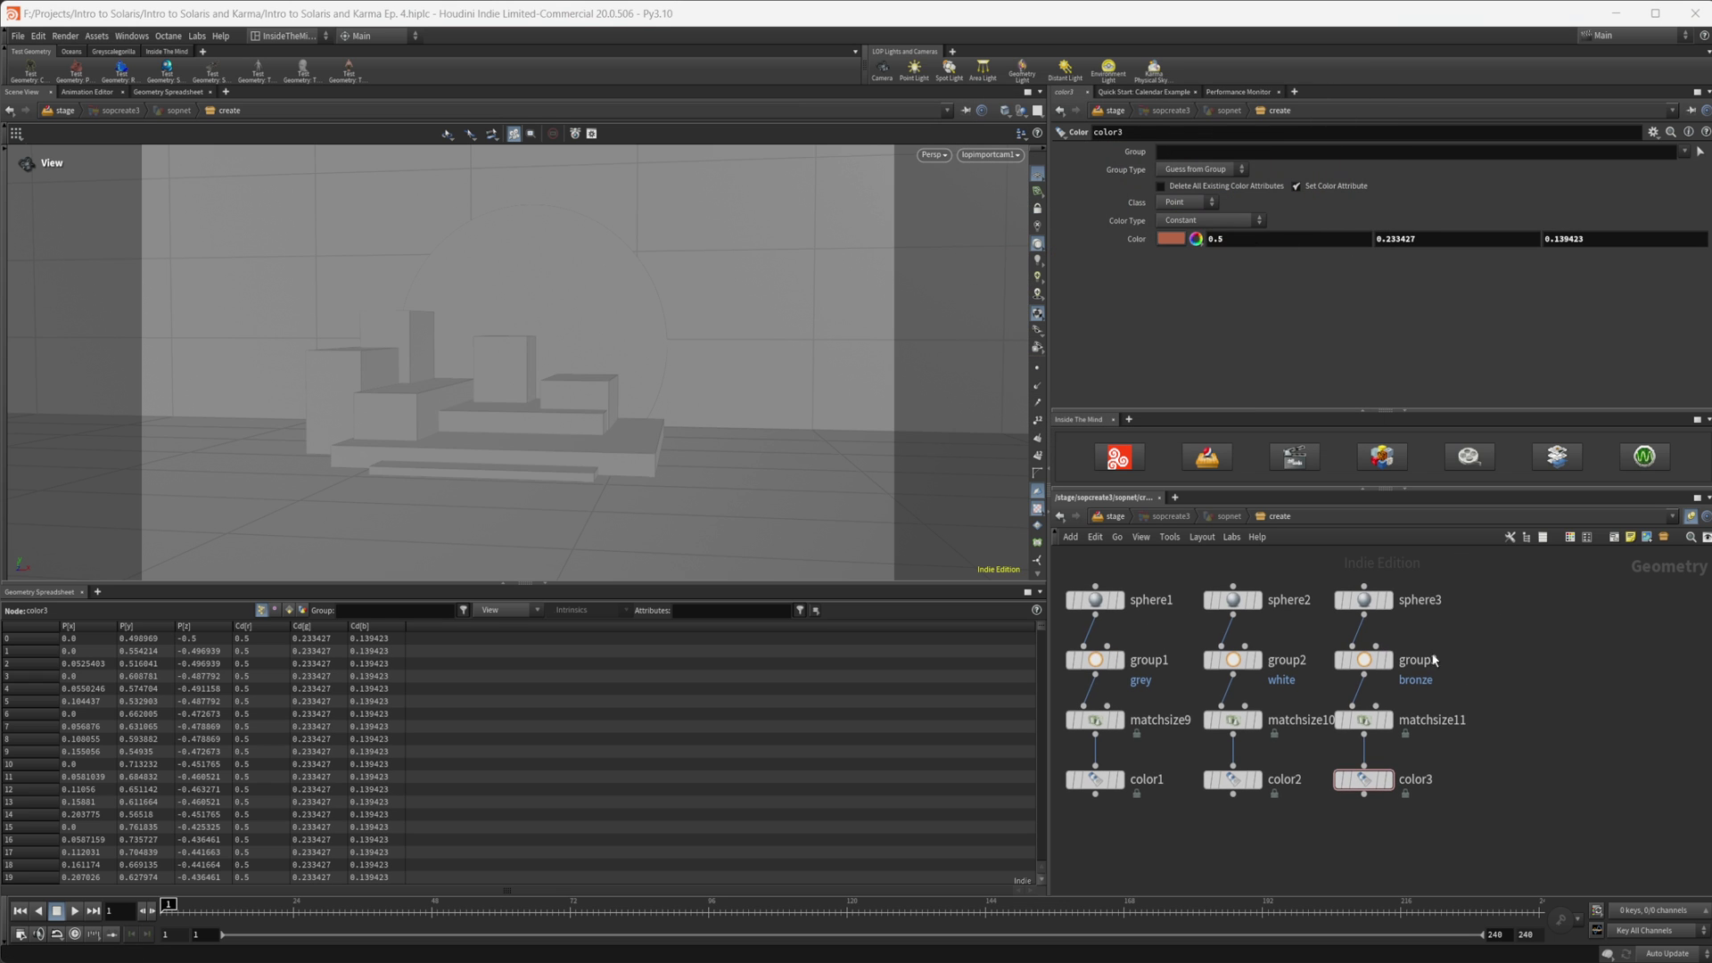
Duplicate the bronze sphere chain beside itself and set the copy's group name to white_shiny
drag(1411, 564, 1495, 780)
click(1489, 660)
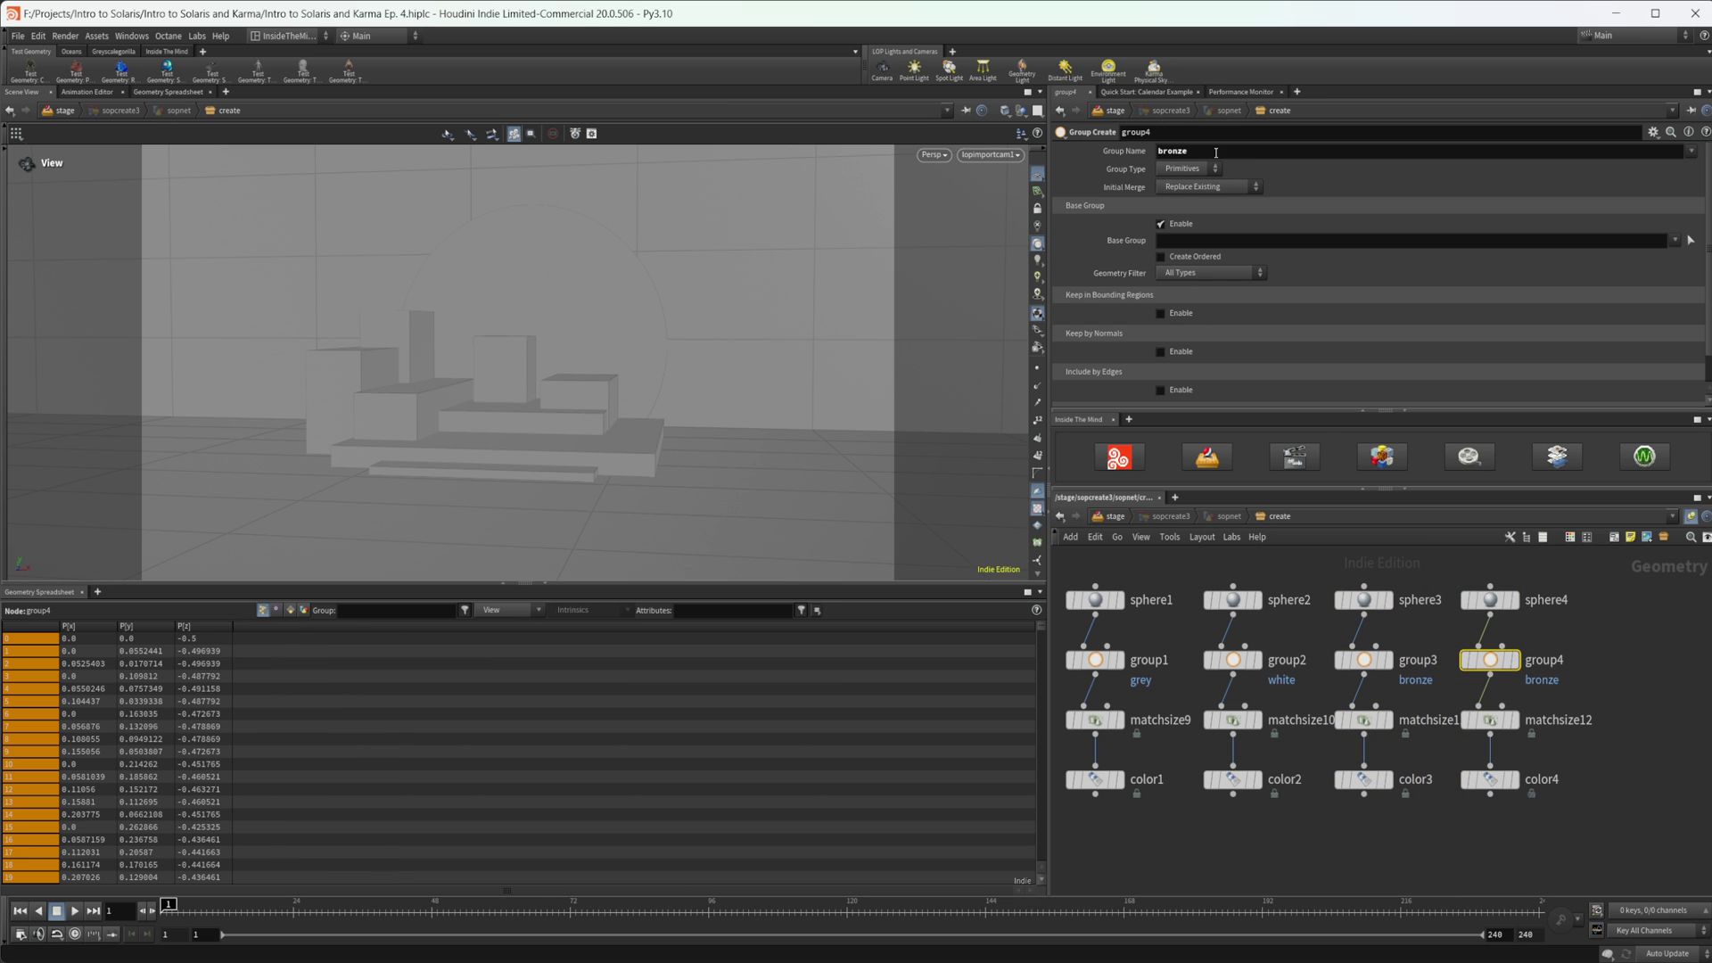
double_click(1216, 153)
text(white)
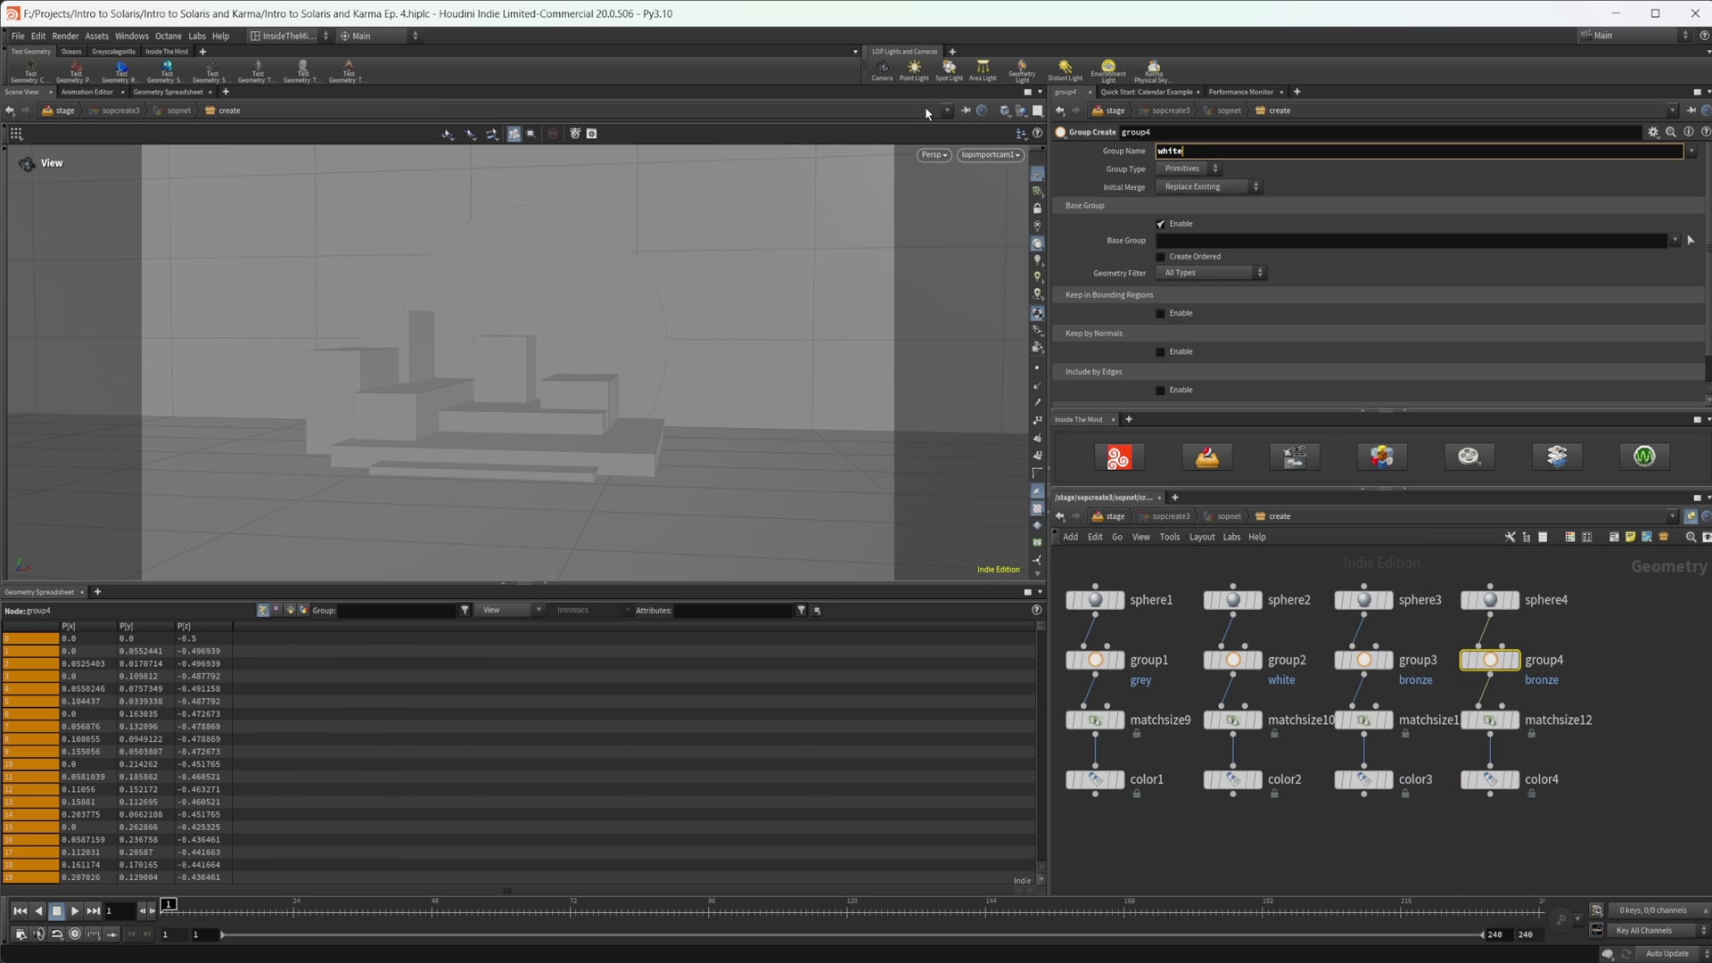
text(_shiny)
key(Return)
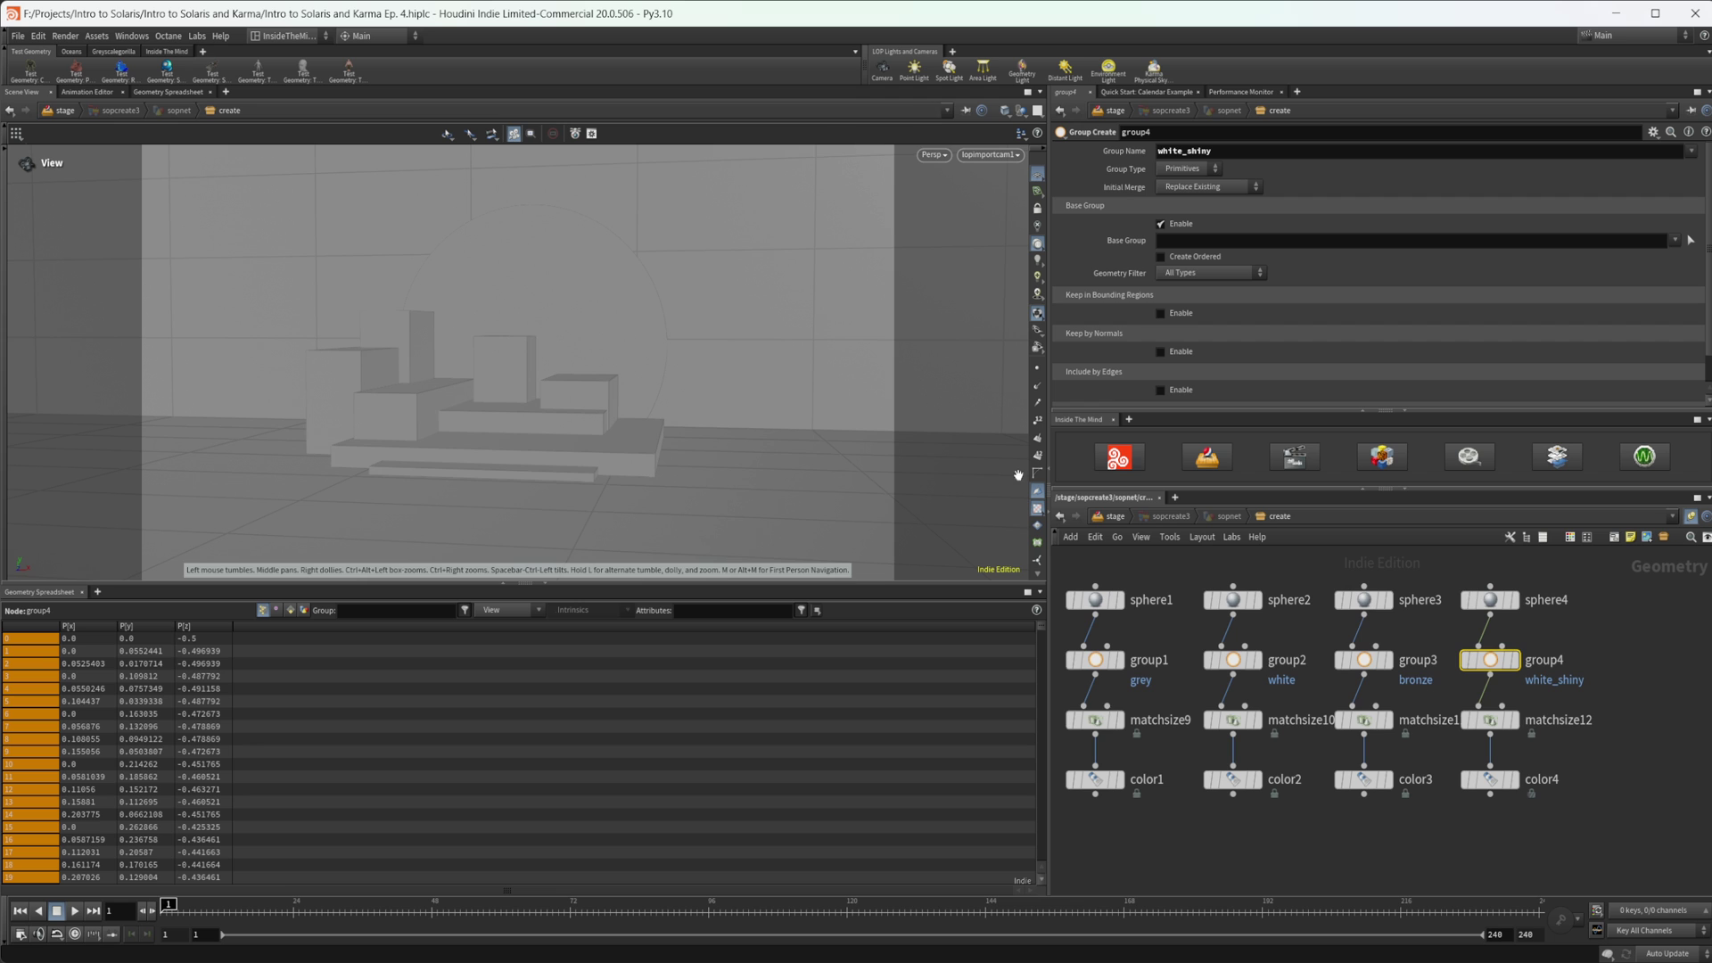
Combine all four Color nodes in a new Merge node placed beneath the first sphere chain
middle_drag(1245, 844, 1371, 740)
key(Tab)
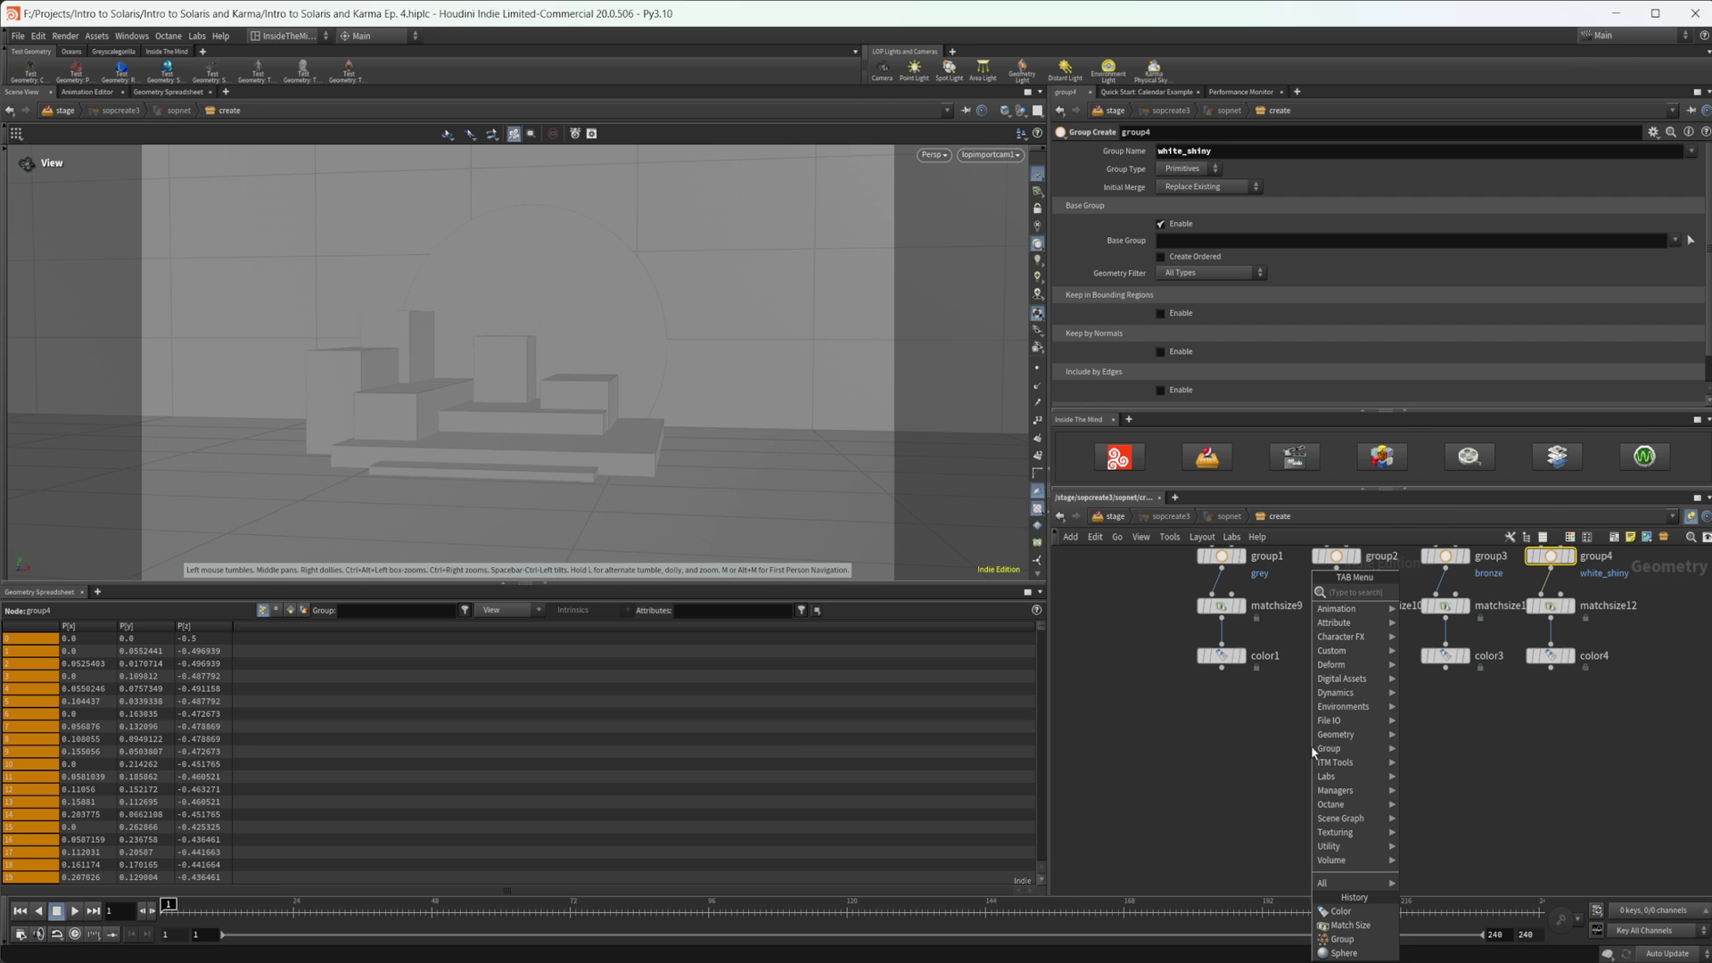
text(merg)
key(Return)
click(1256, 753)
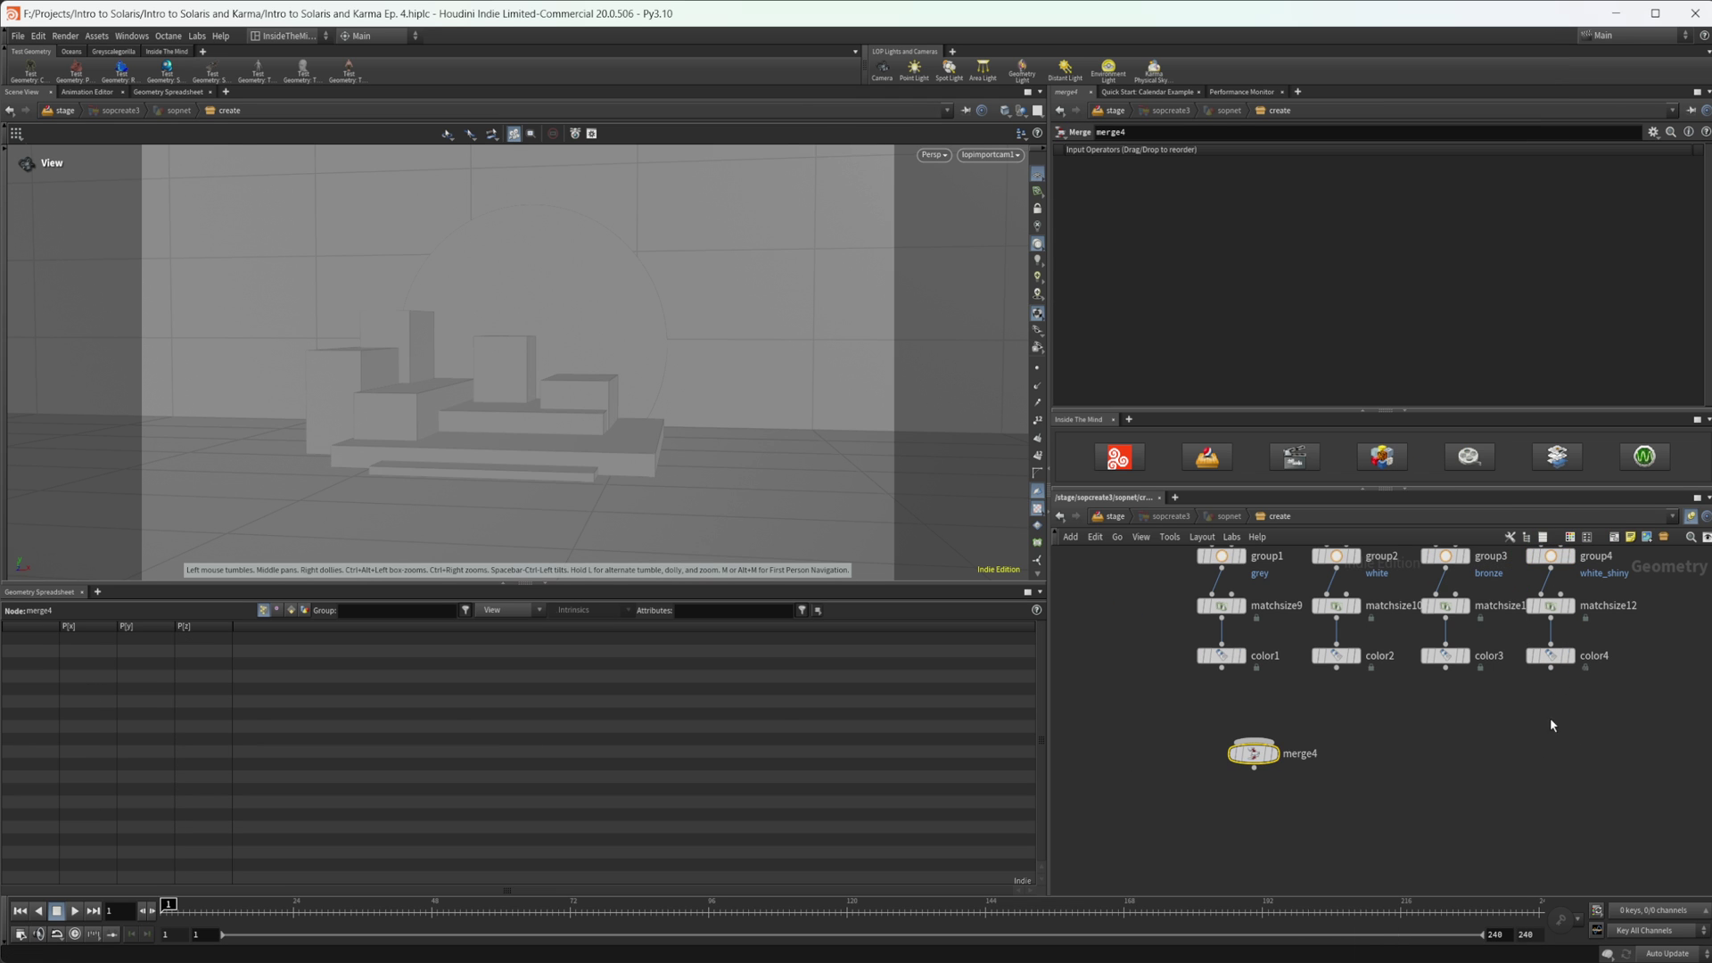
drag(1571, 712, 1254, 746)
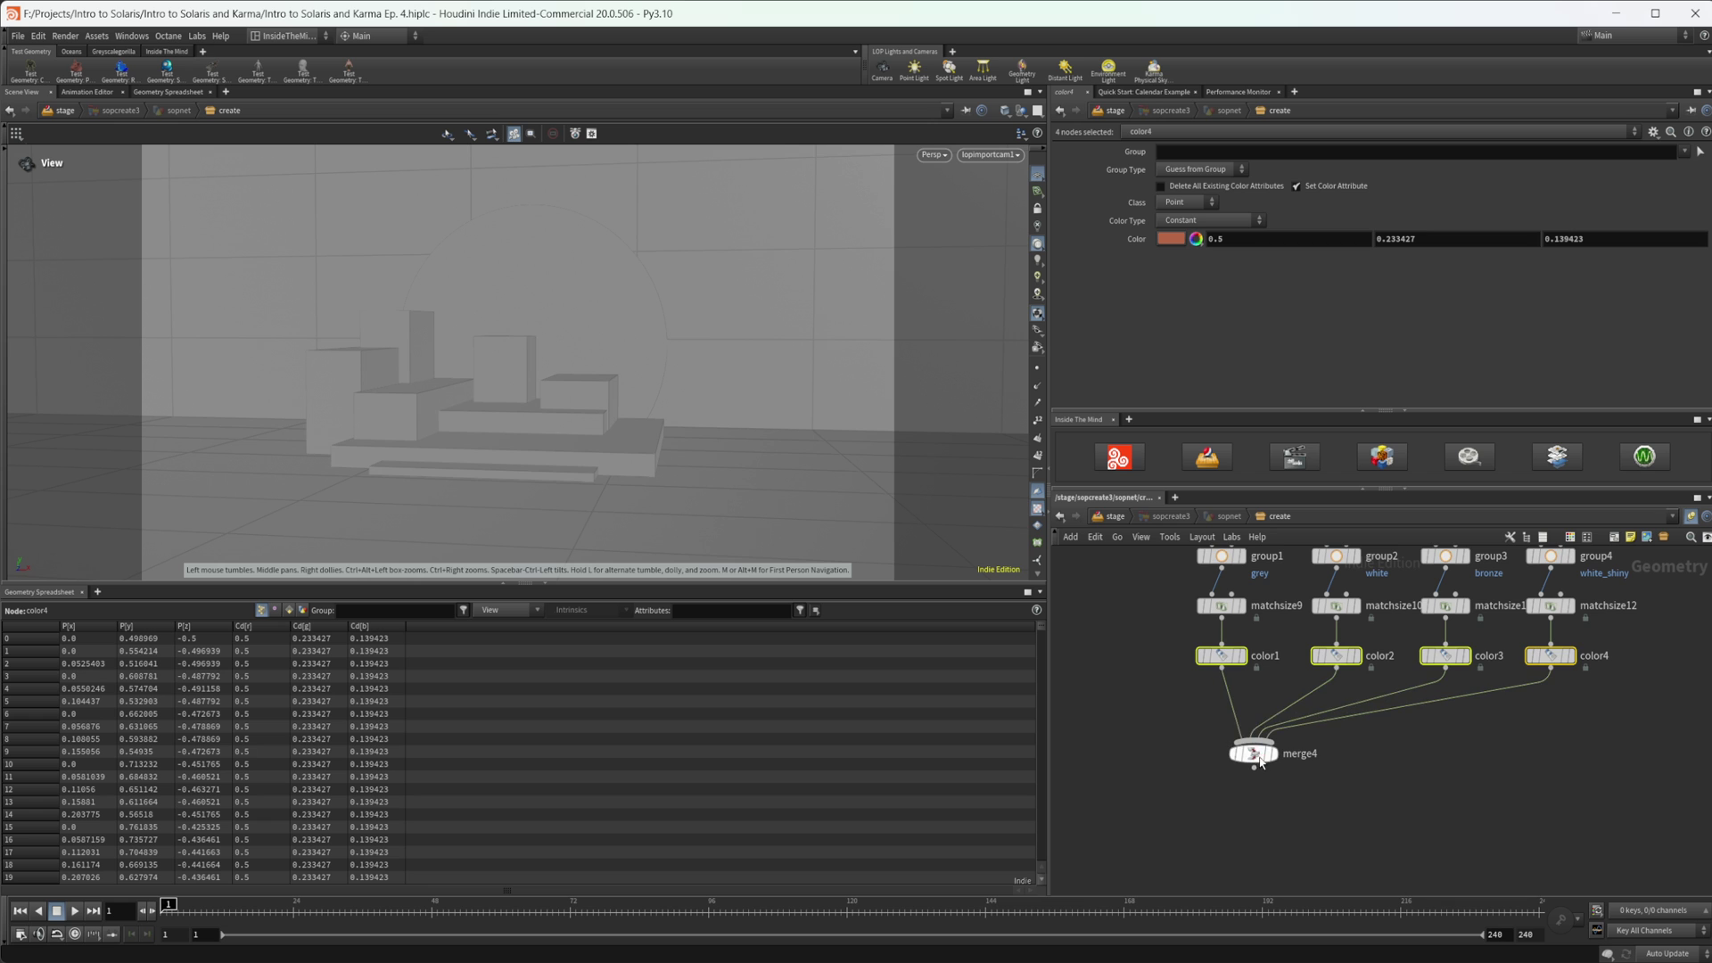
middle_drag(1251, 772, 1359, 769)
drag(1359, 754, 1328, 756)
middle_drag(1295, 746, 1342, 756)
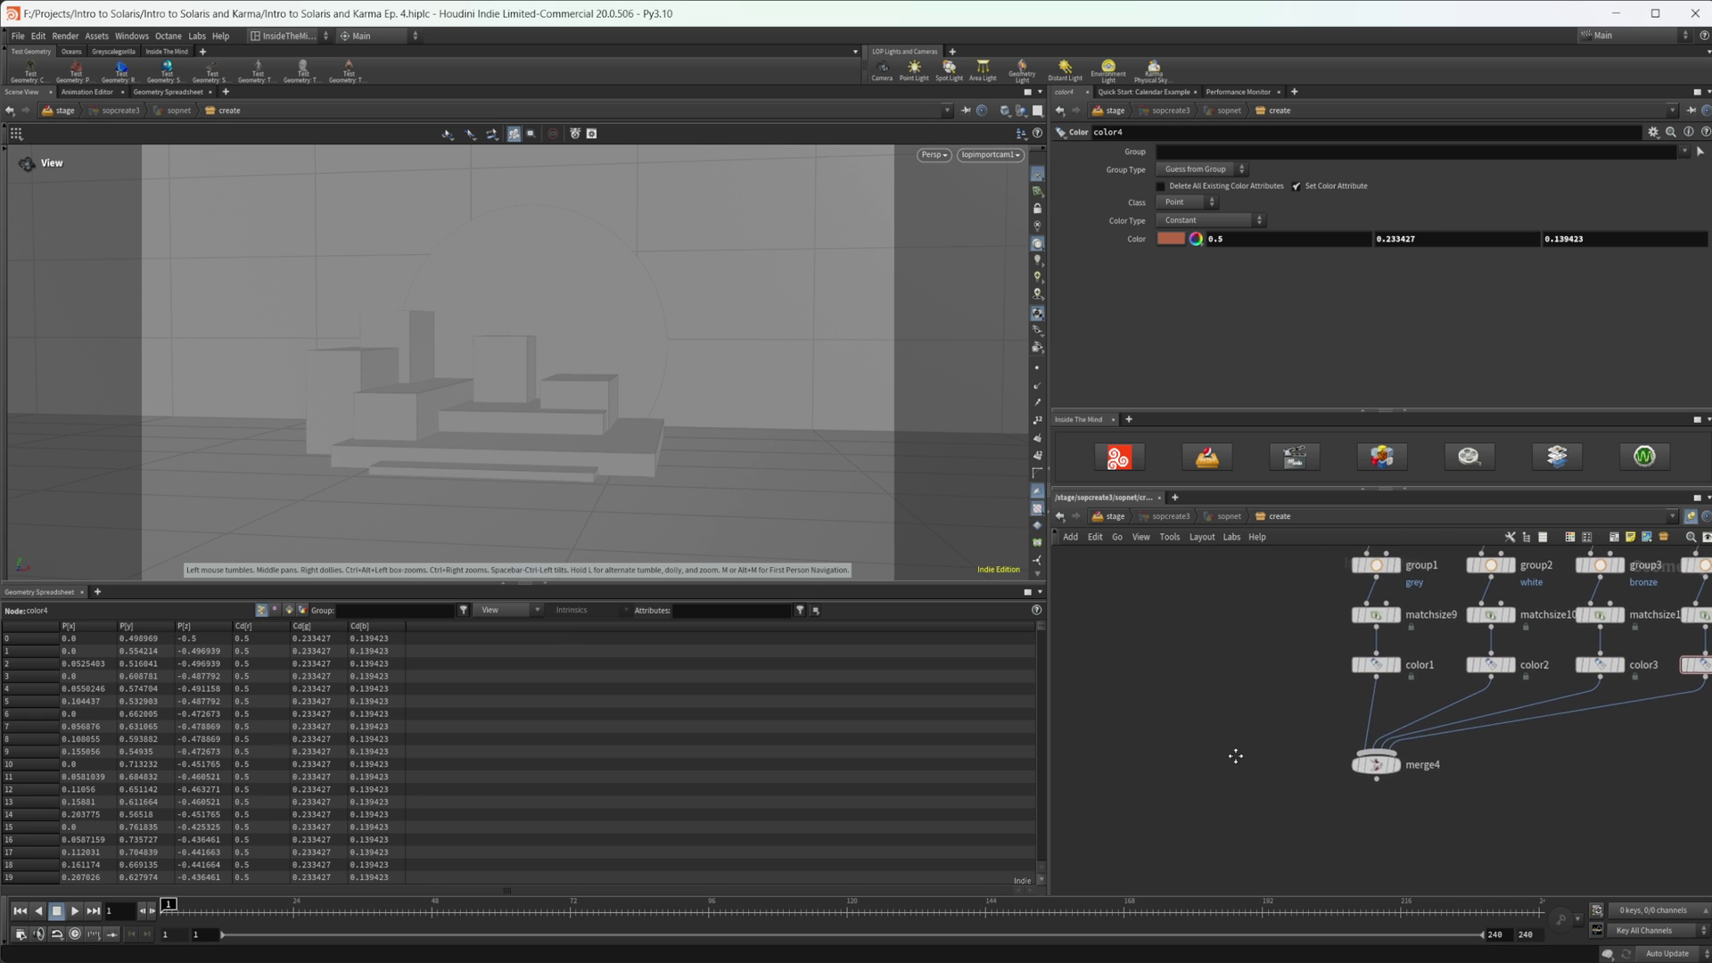
Add a Labs Pick and Place node below the spheres' Merge node
scroll(1285, 763, down, 3)
key(Tab)
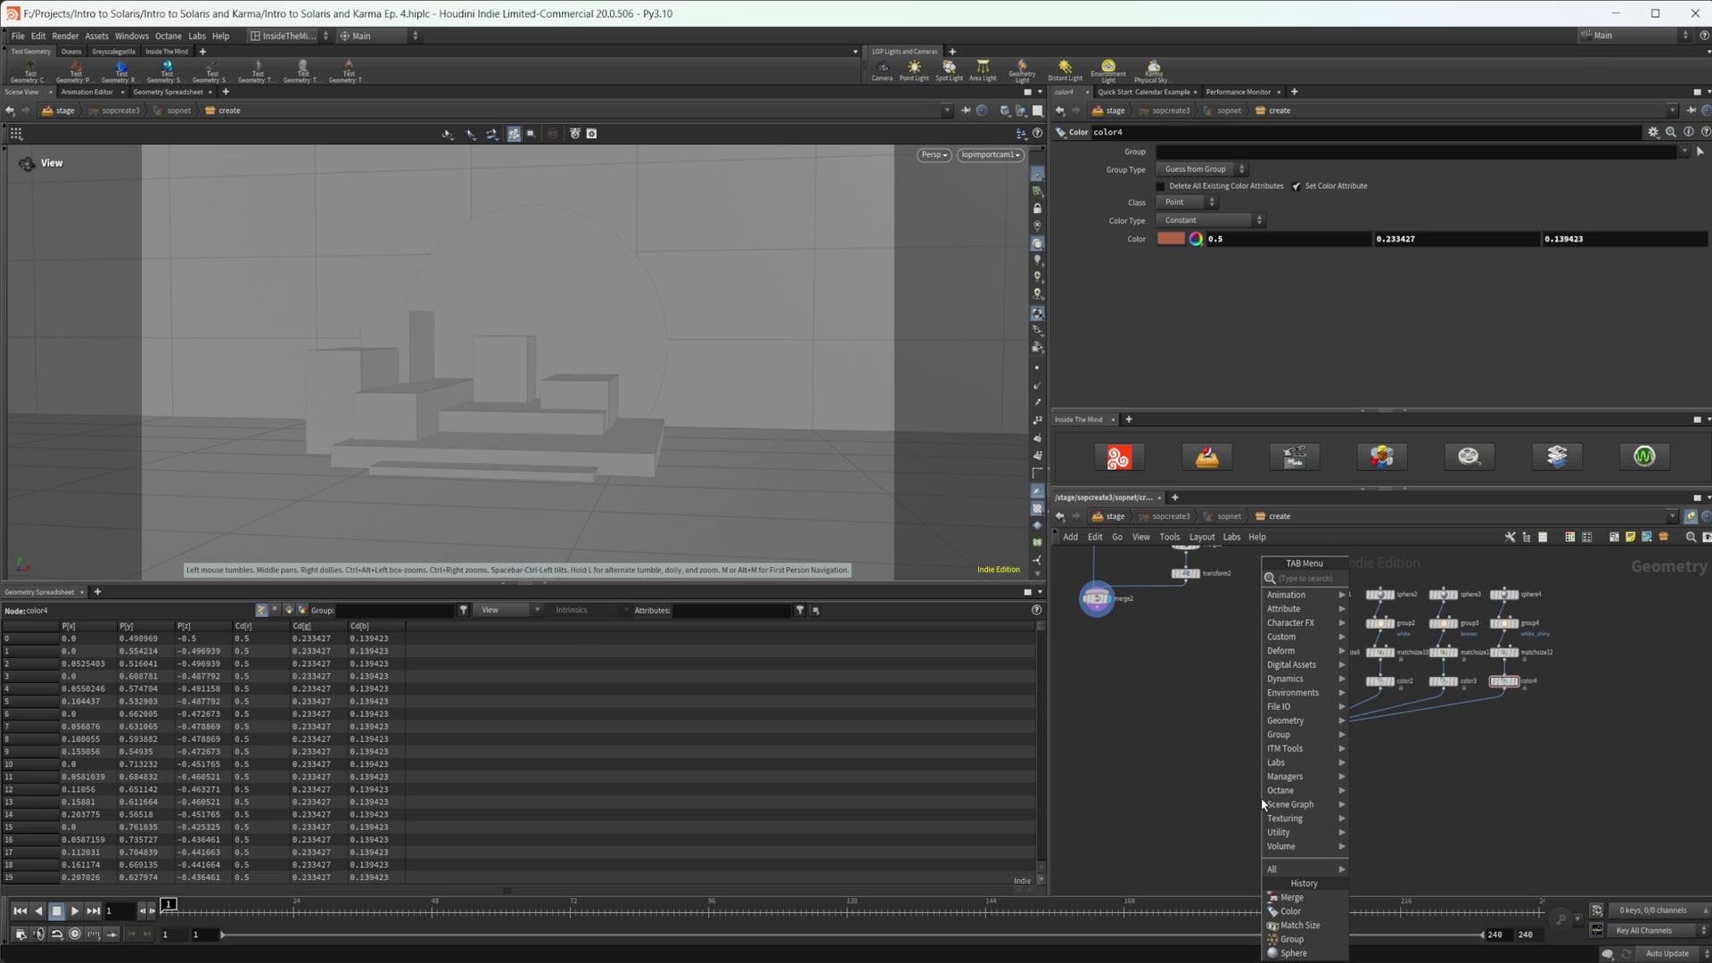
text(la)
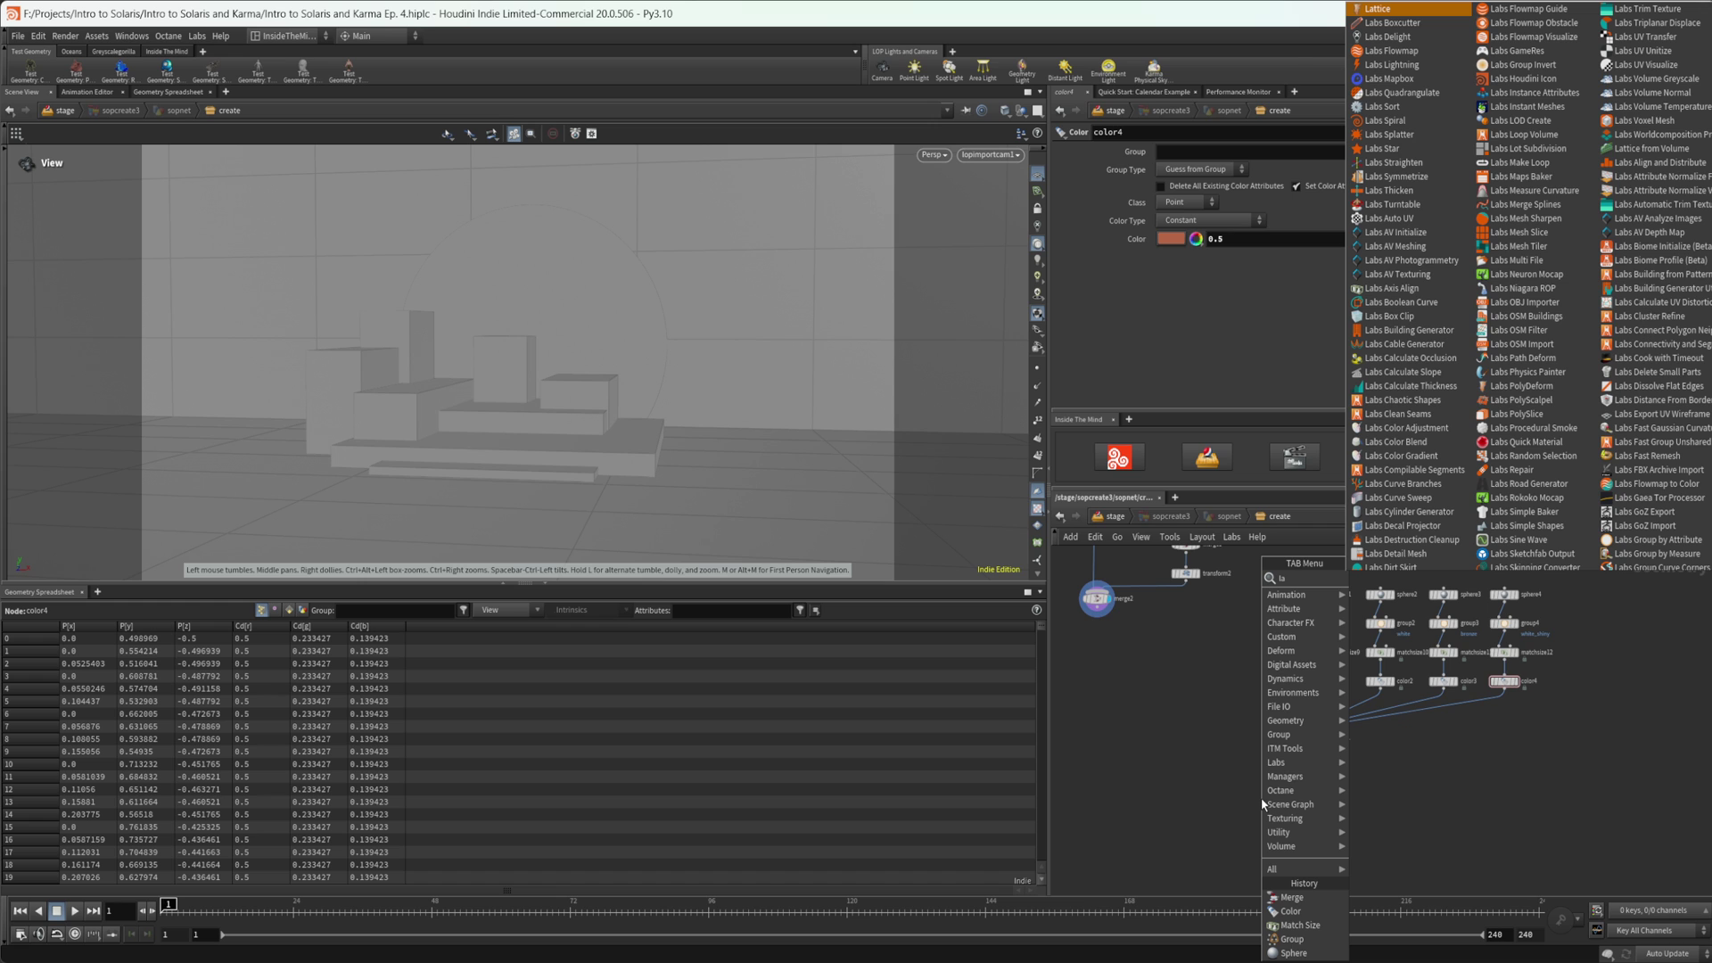
text(b)
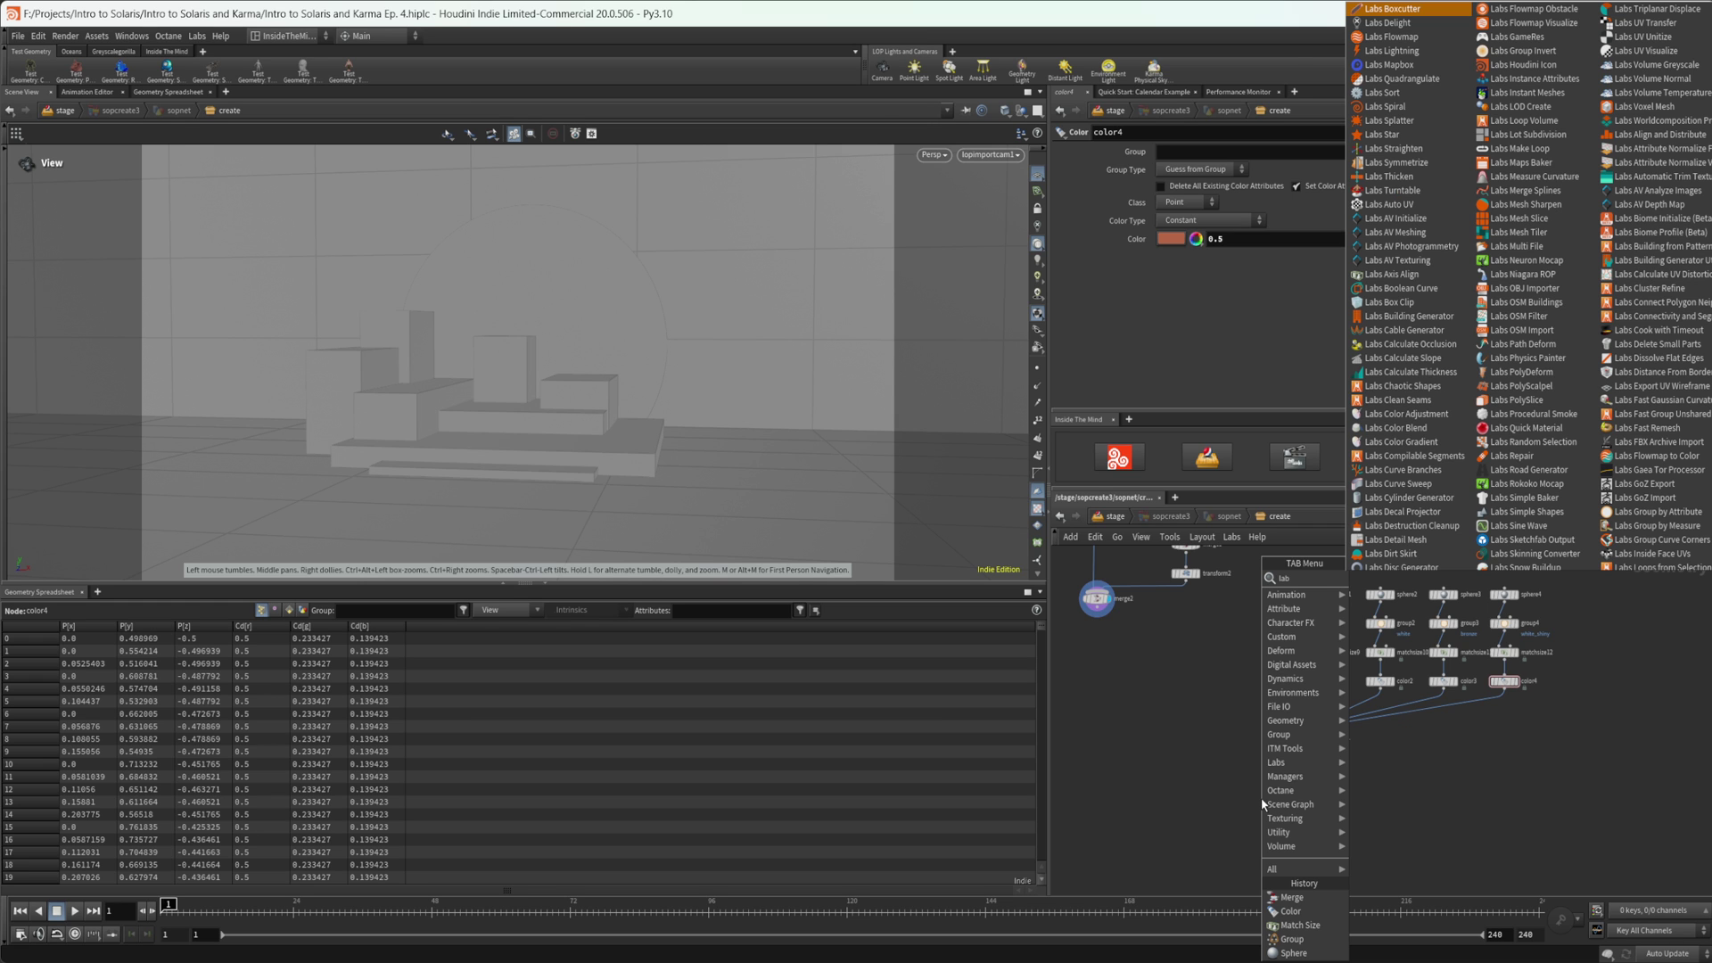
text( ali)
key(Return)
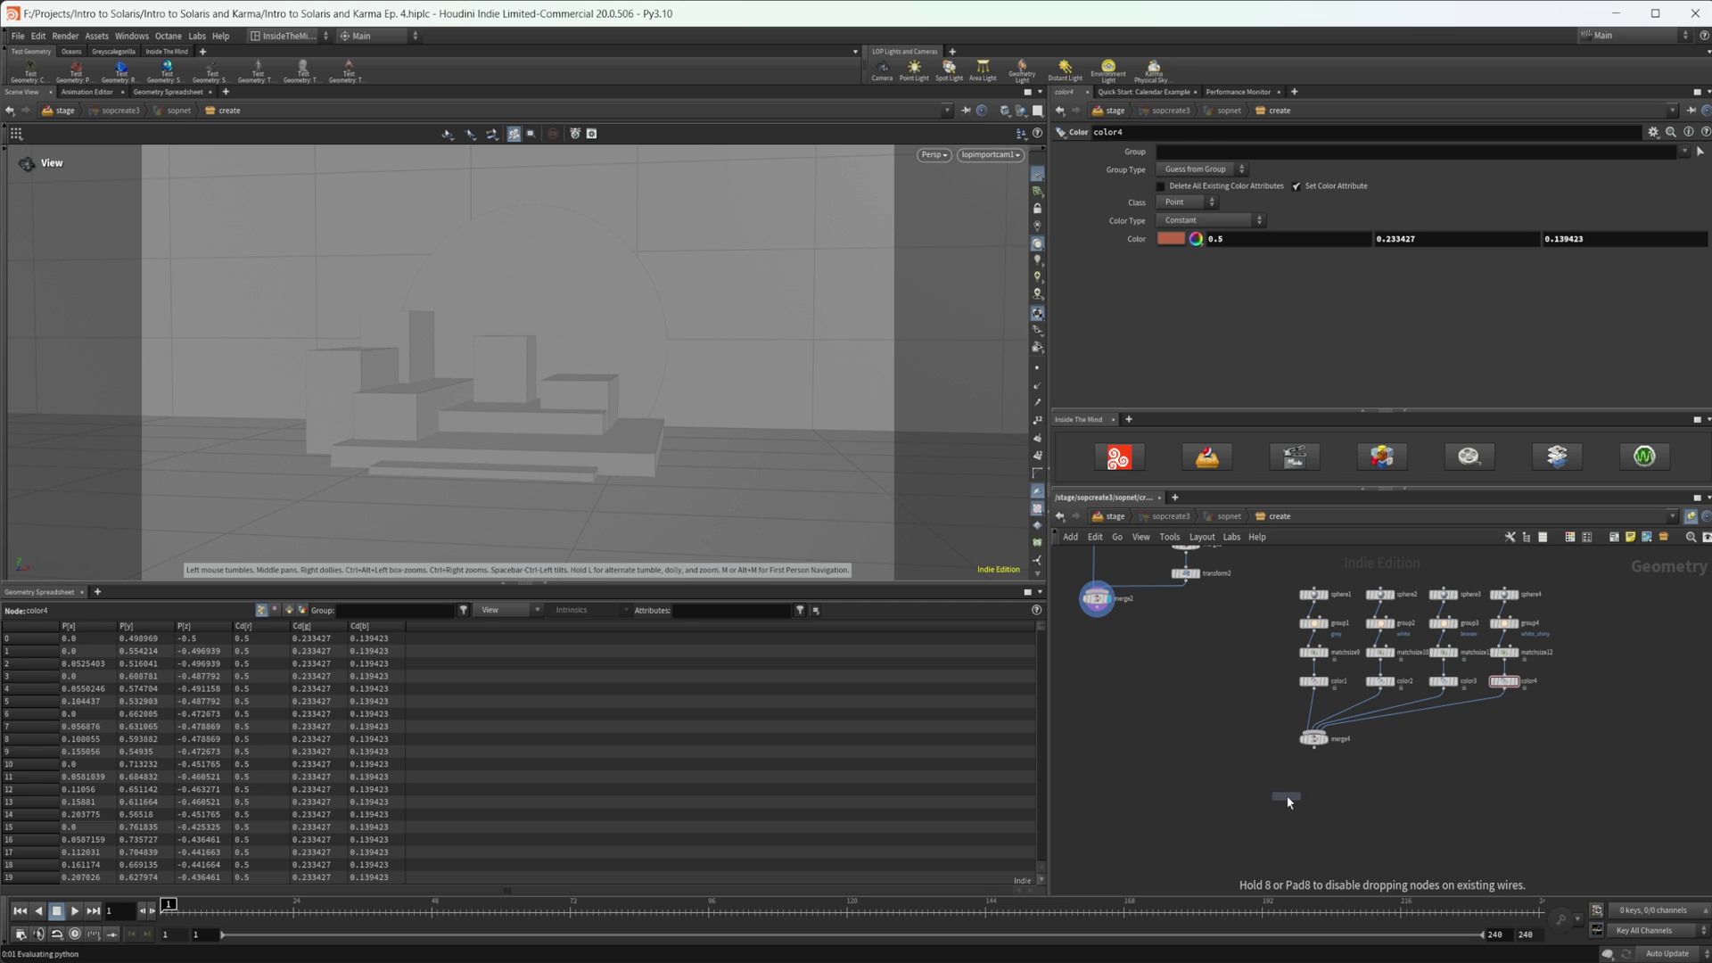
click(1287, 802)
scroll(1086, 649, up, 3)
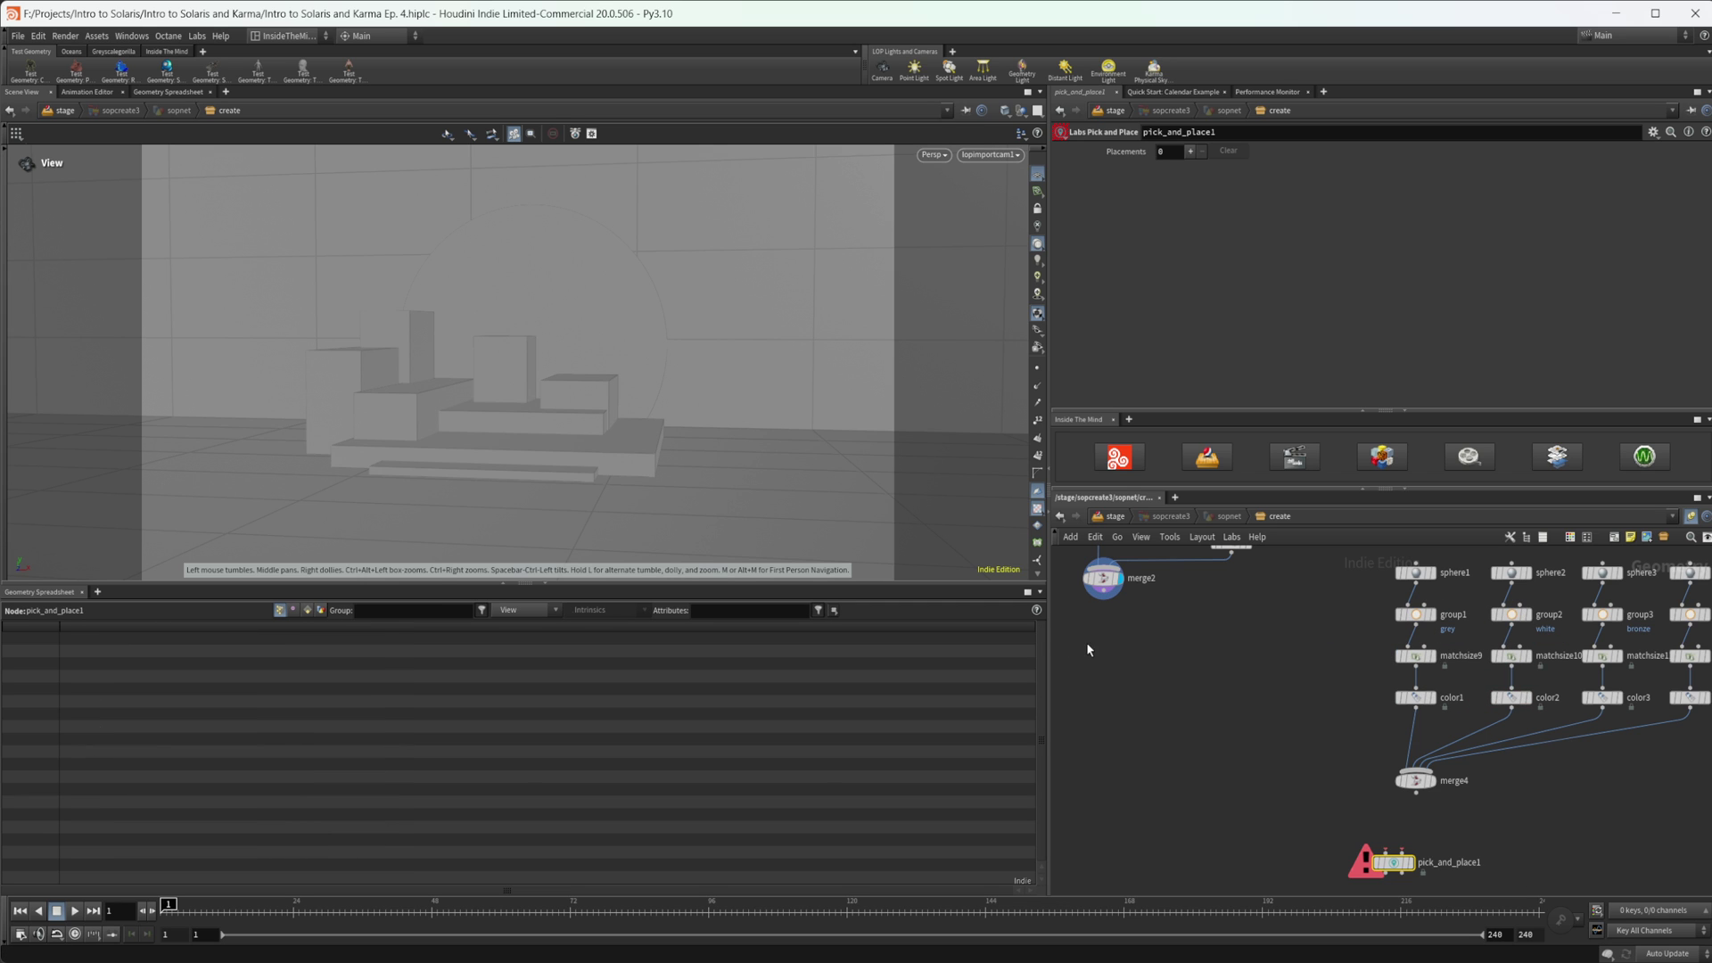
Wire the podium's Merge node into the first input of Pick and Place and the spheres' Merge node into the second
click(1104, 596)
scroll(1338, 731, up, 2)
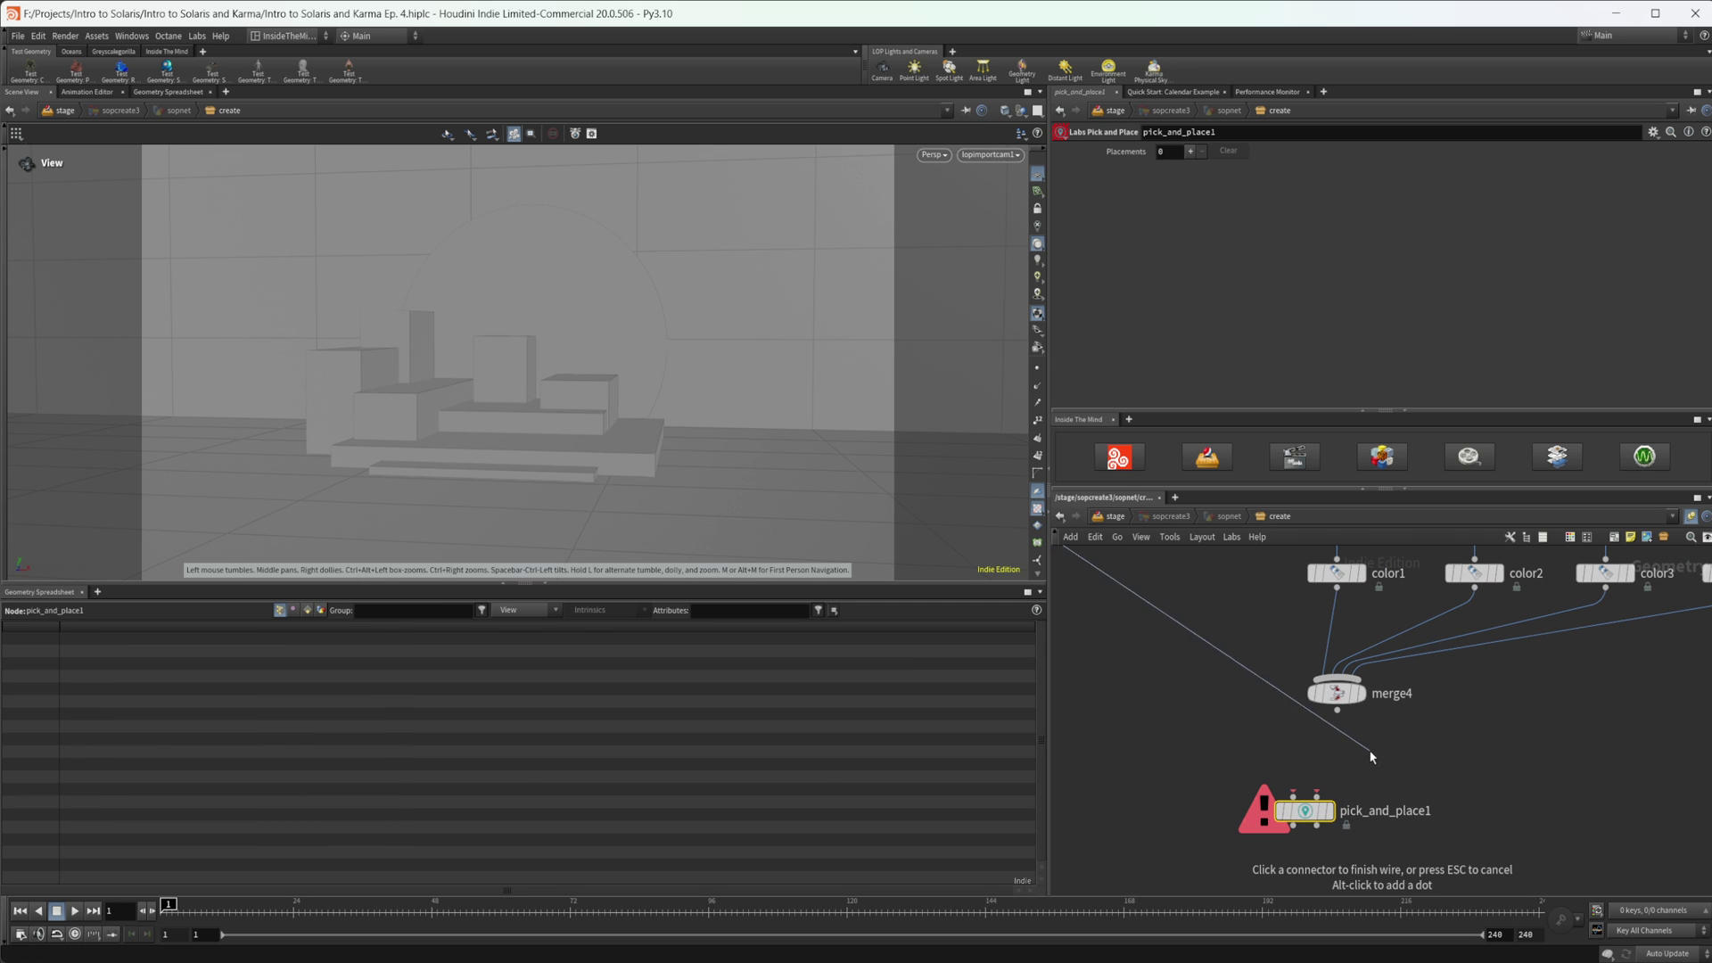
click(1293, 792)
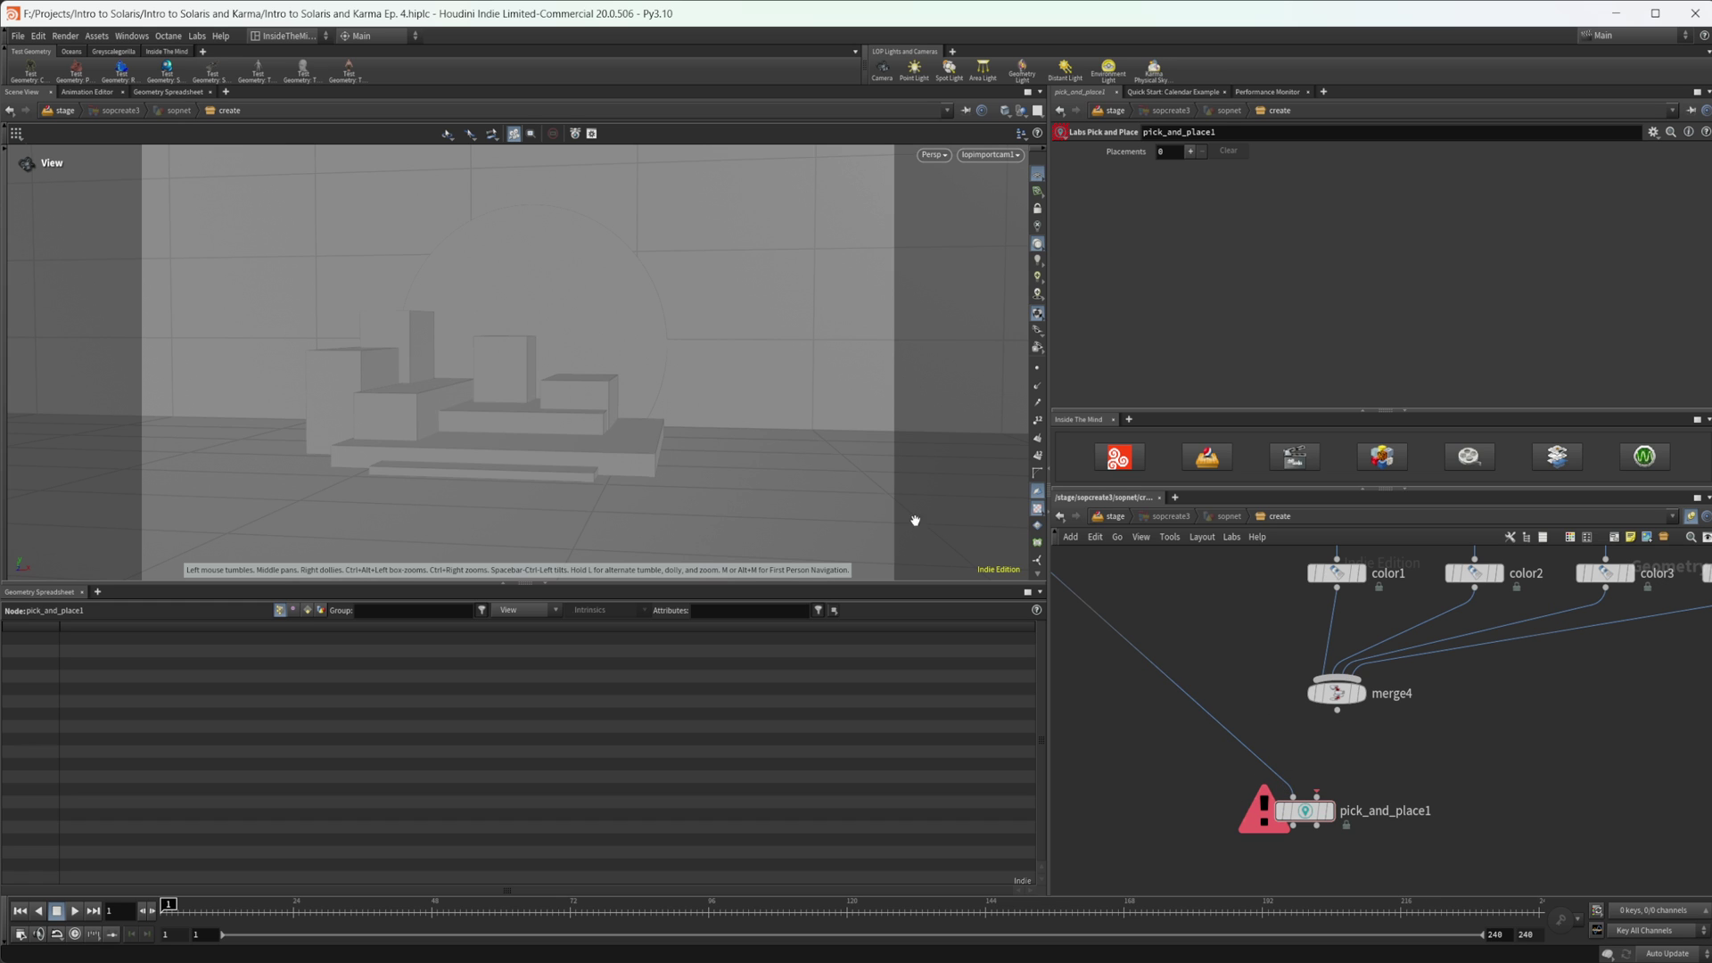
drag(1338, 711, 1332, 791)
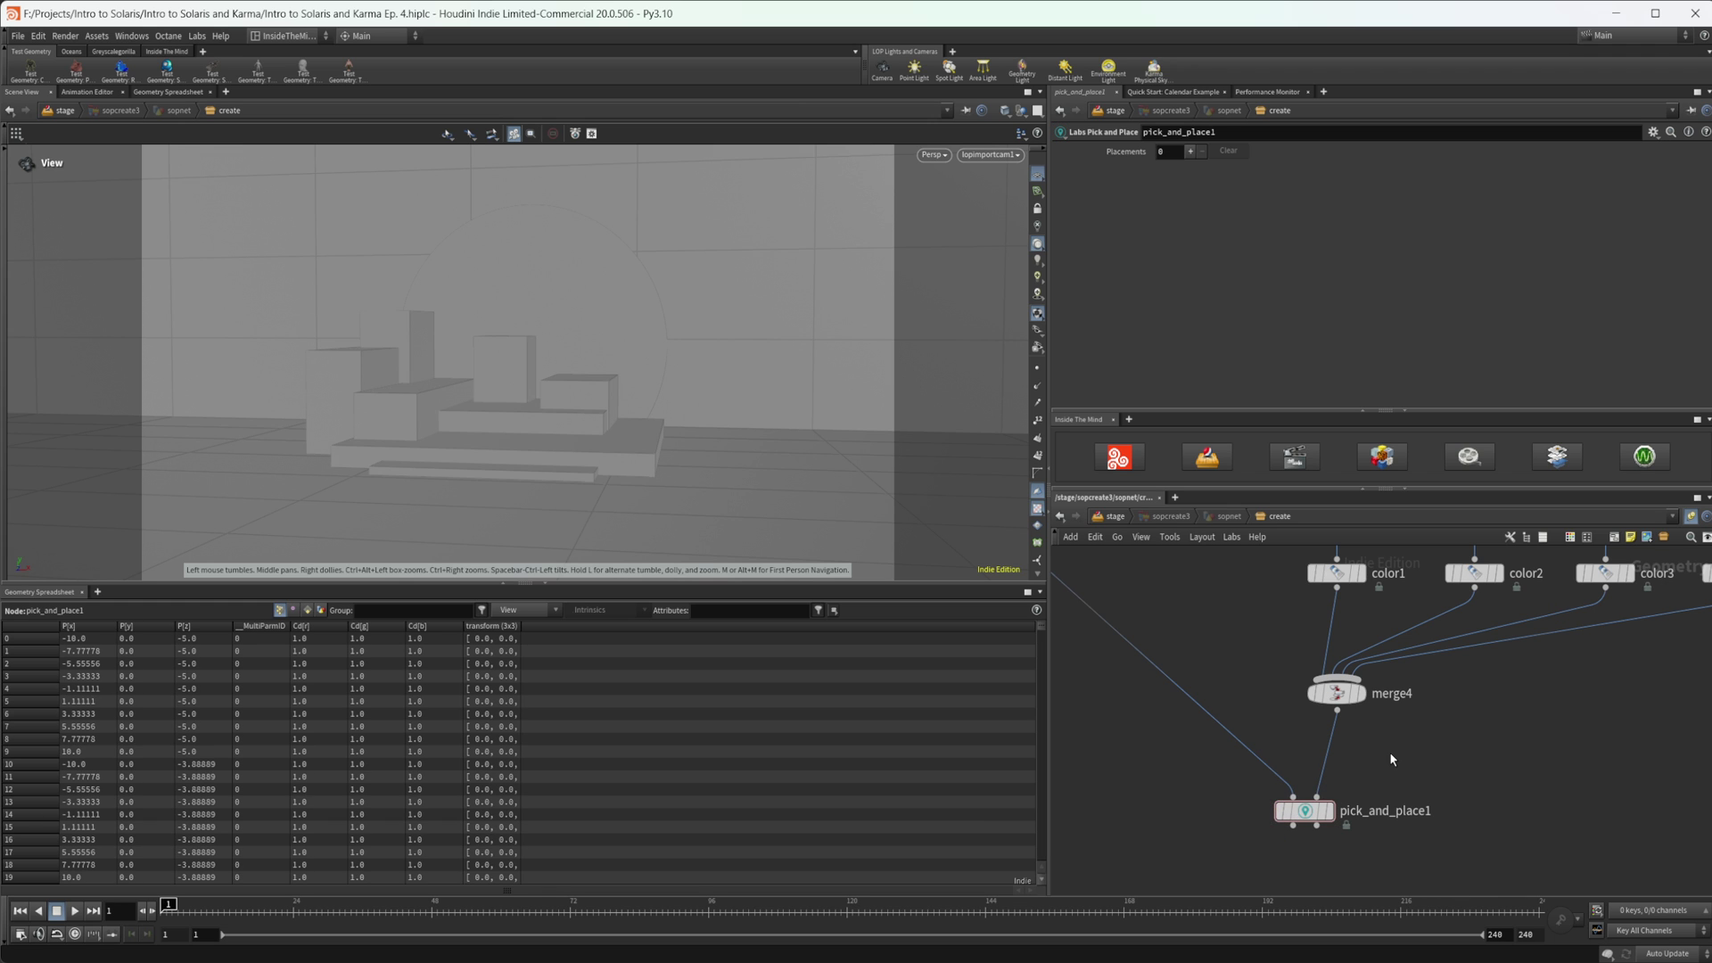
drag(1304, 802, 1307, 799)
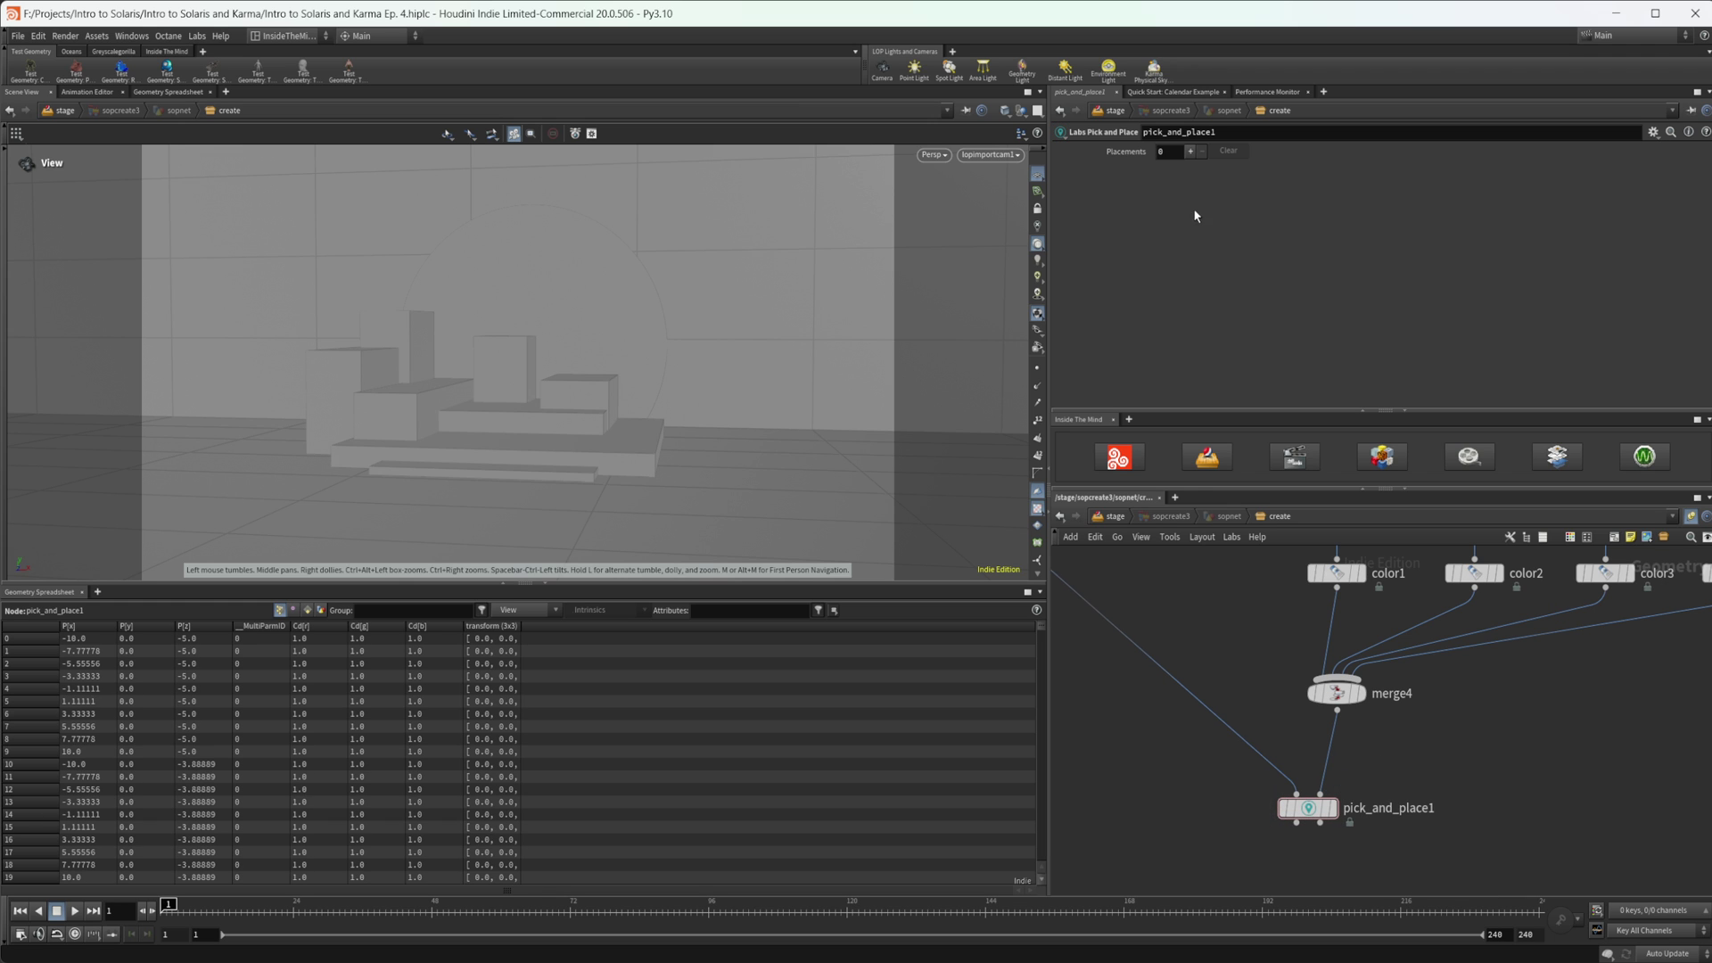
Activate the Pick and Place viewport tool and remove the manually added first placement
click(1193, 152)
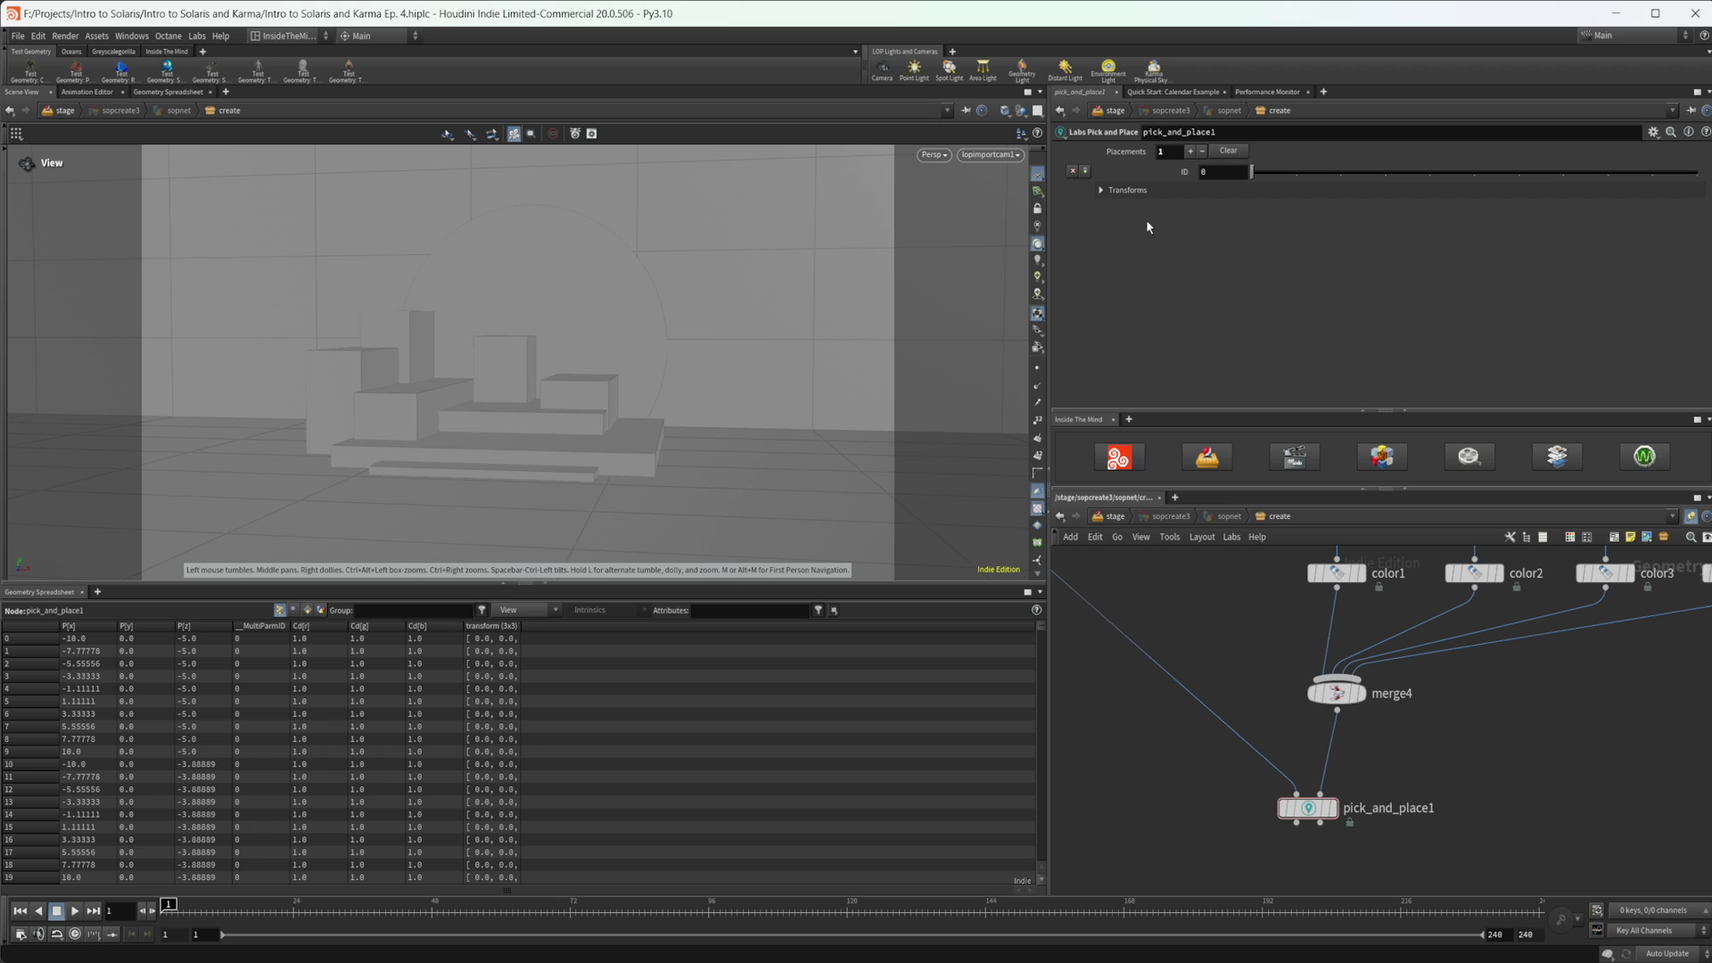
drag(372, 477, 348, 489)
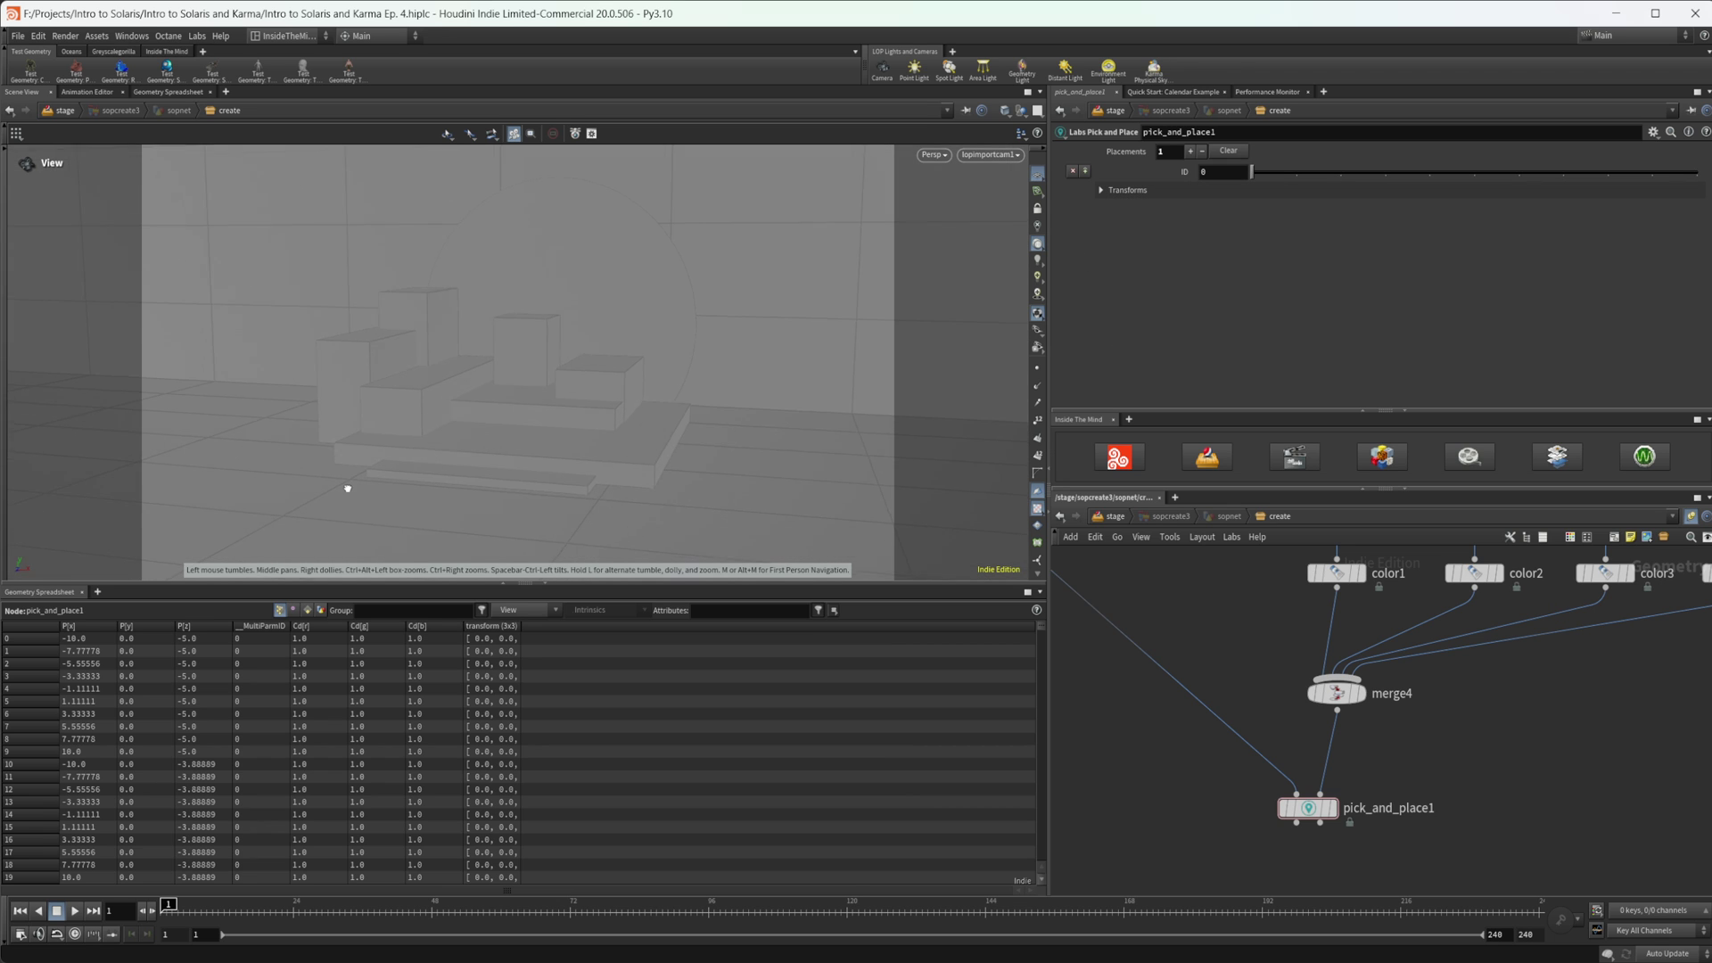
right_click(322, 427)
click(299, 466)
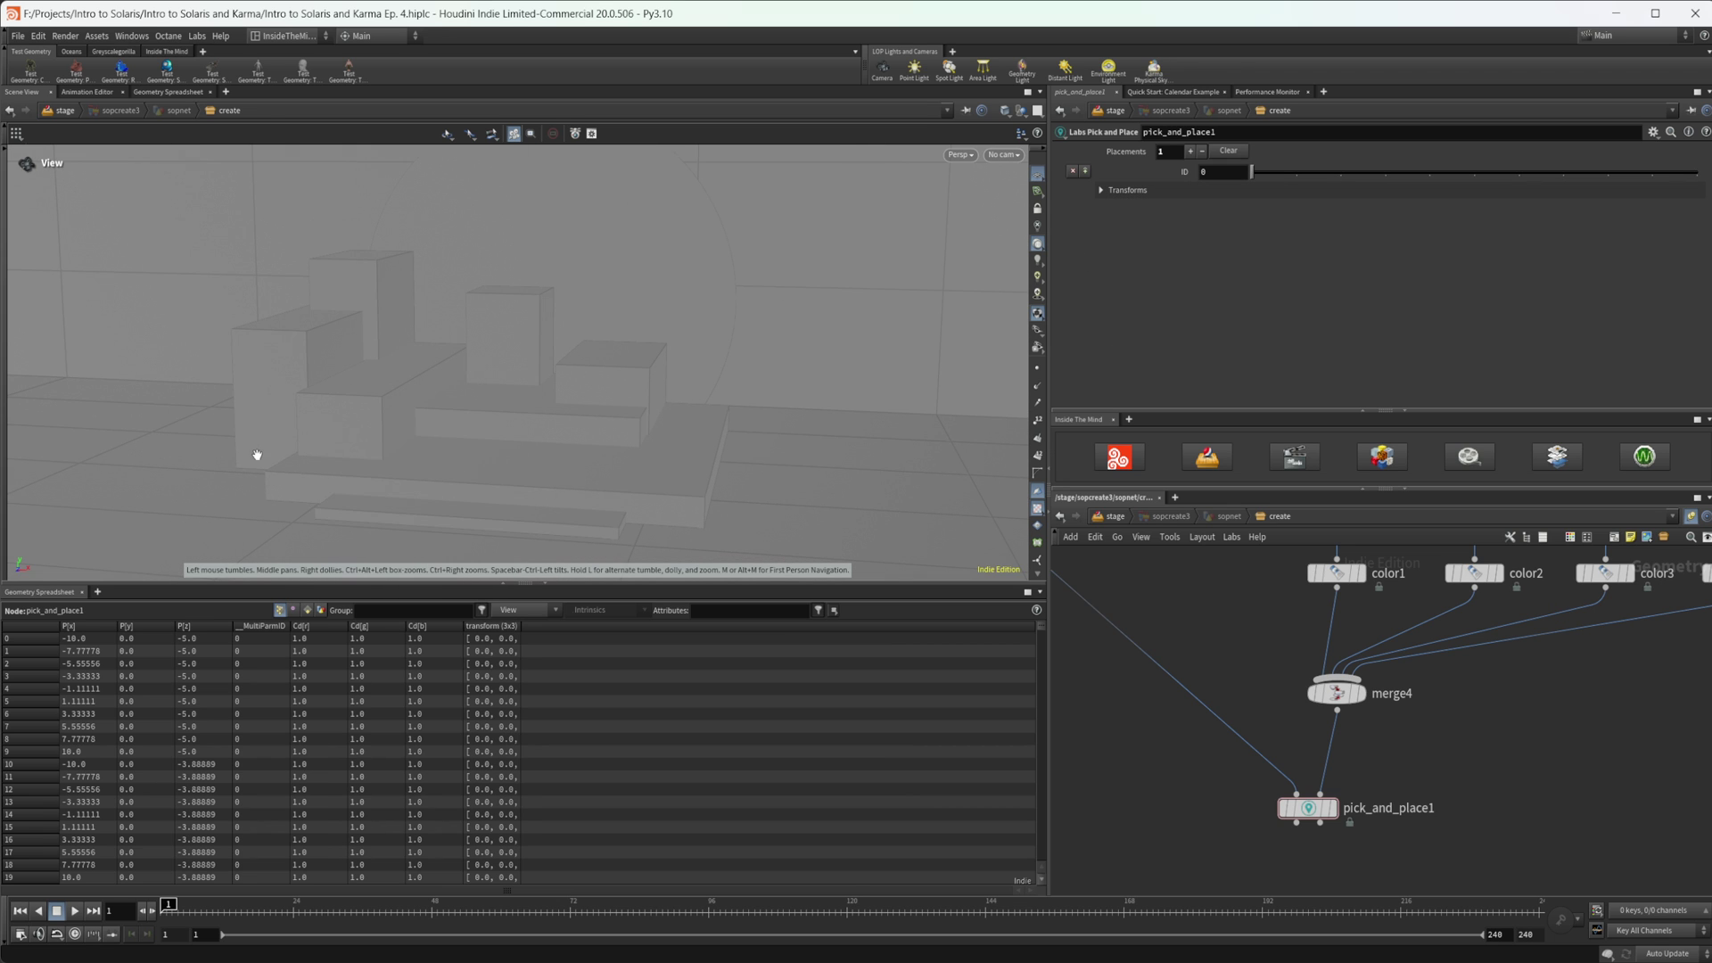
middle_drag(257, 455, 381, 423)
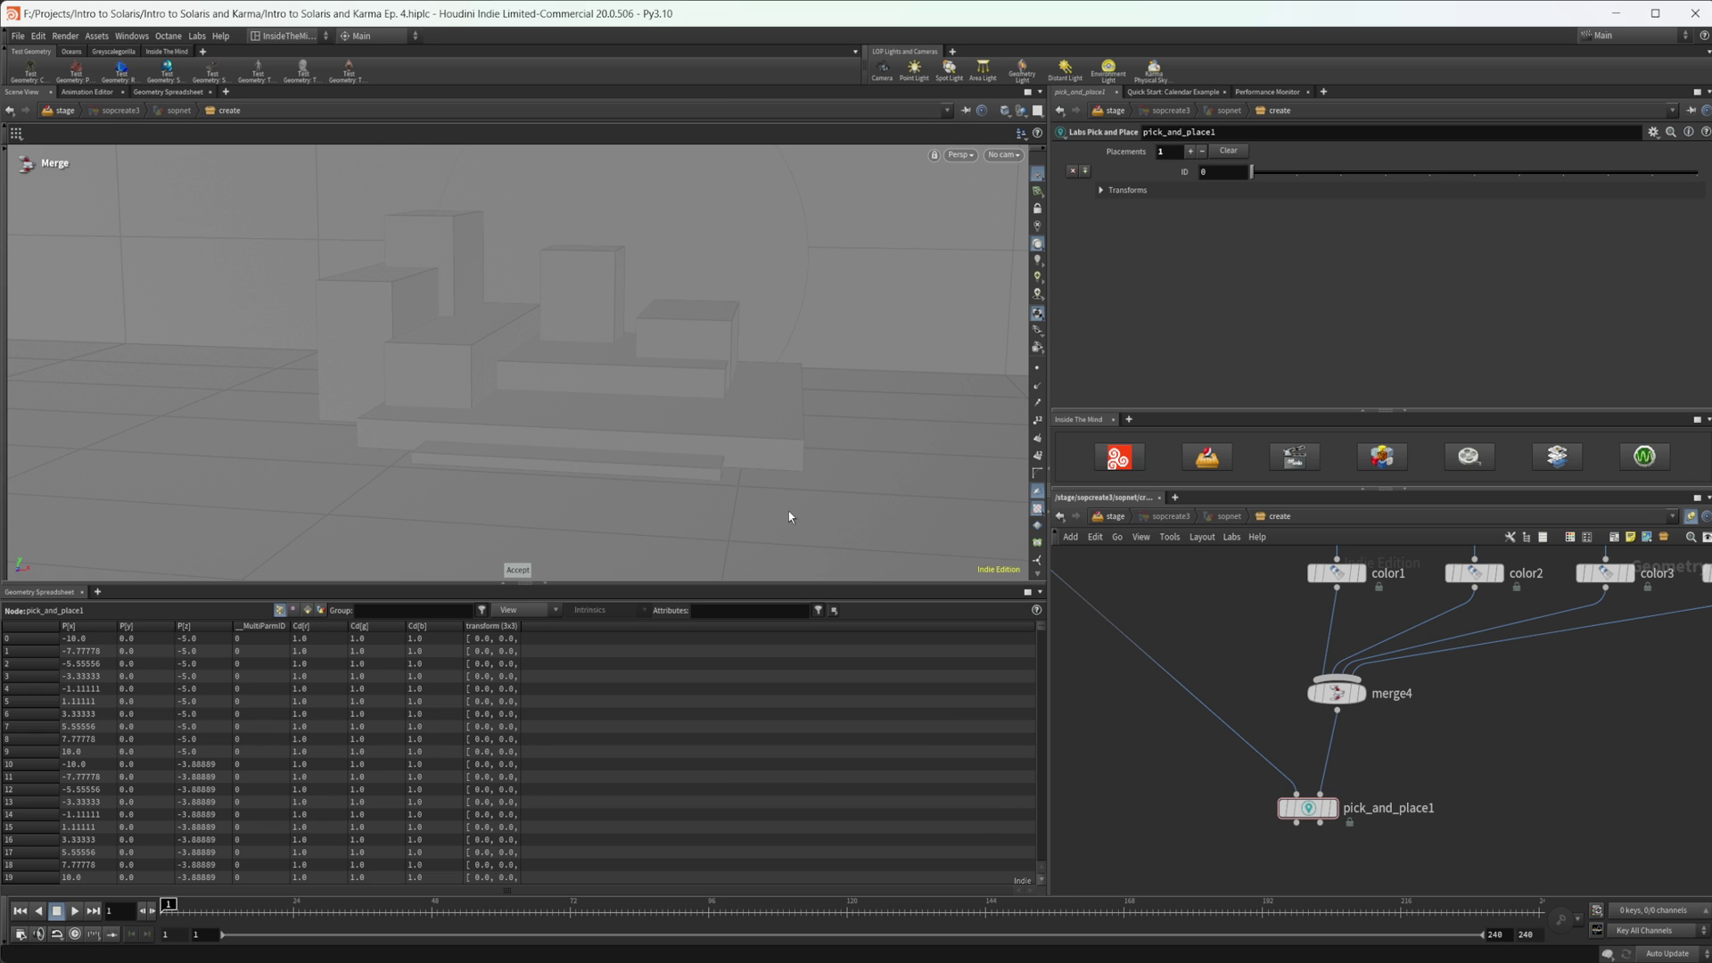
click(1308, 808)
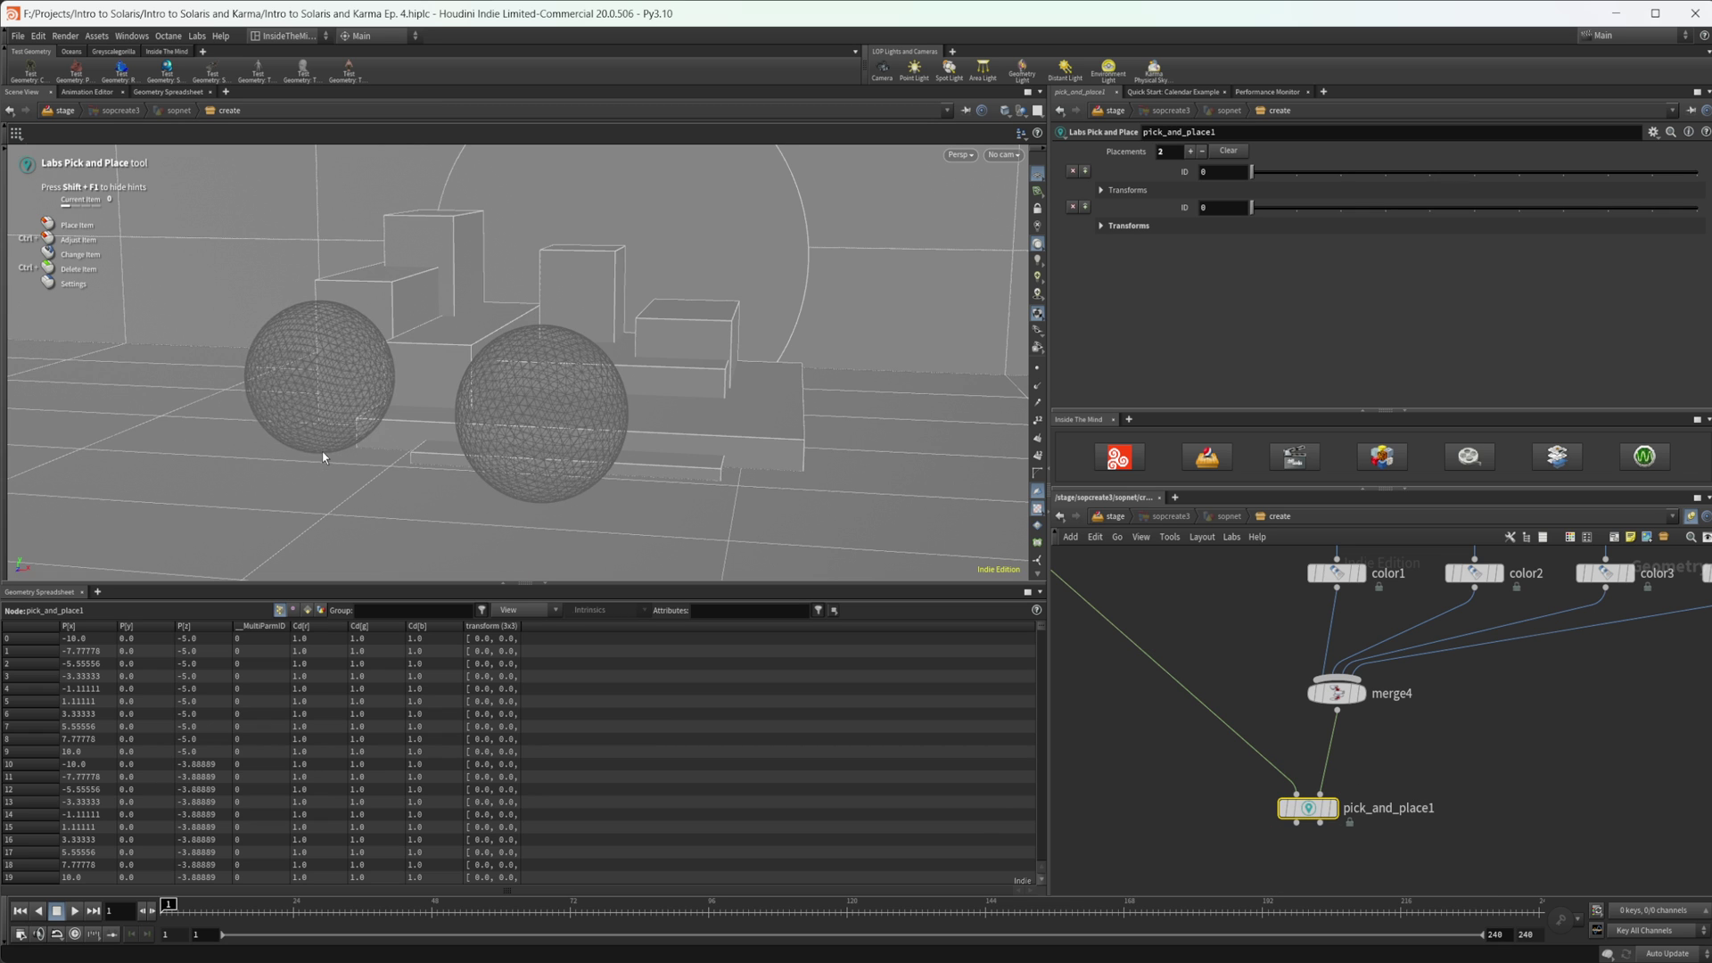
click(1075, 172)
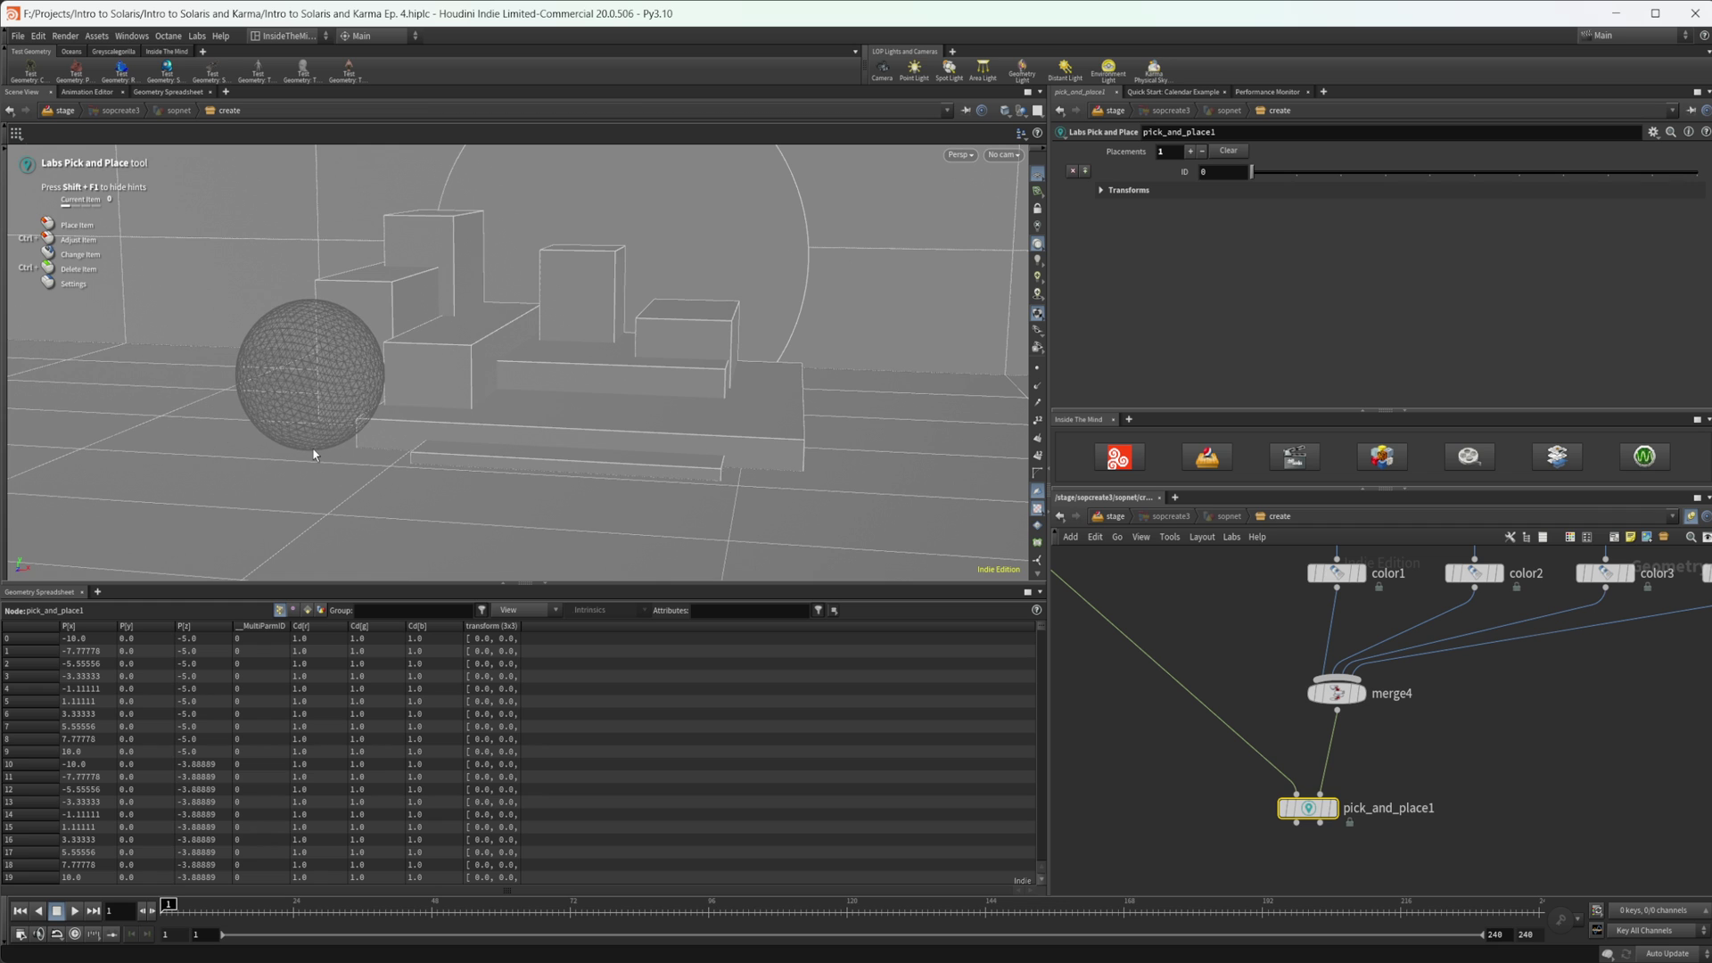
Place a reduced-size sphere on the floor beside the podium's left end and restore the lopimportcam1 camera view
drag(313, 449, 361, 464)
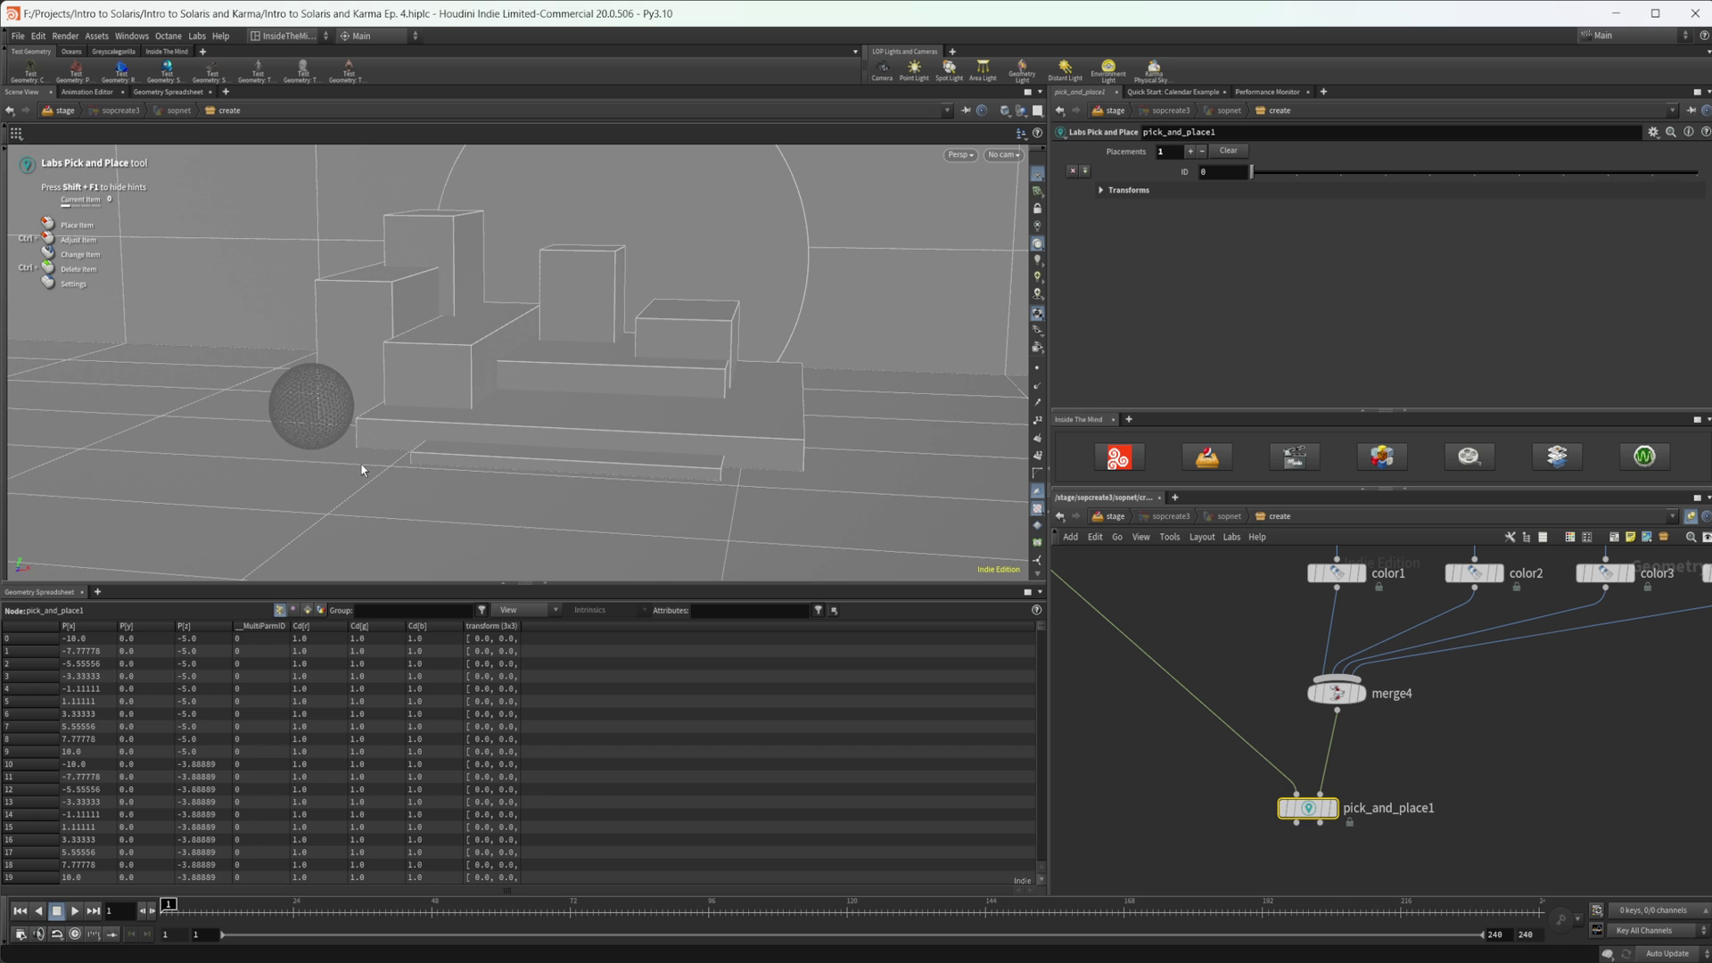
scroll(364, 471, up, 1)
click(364, 471)
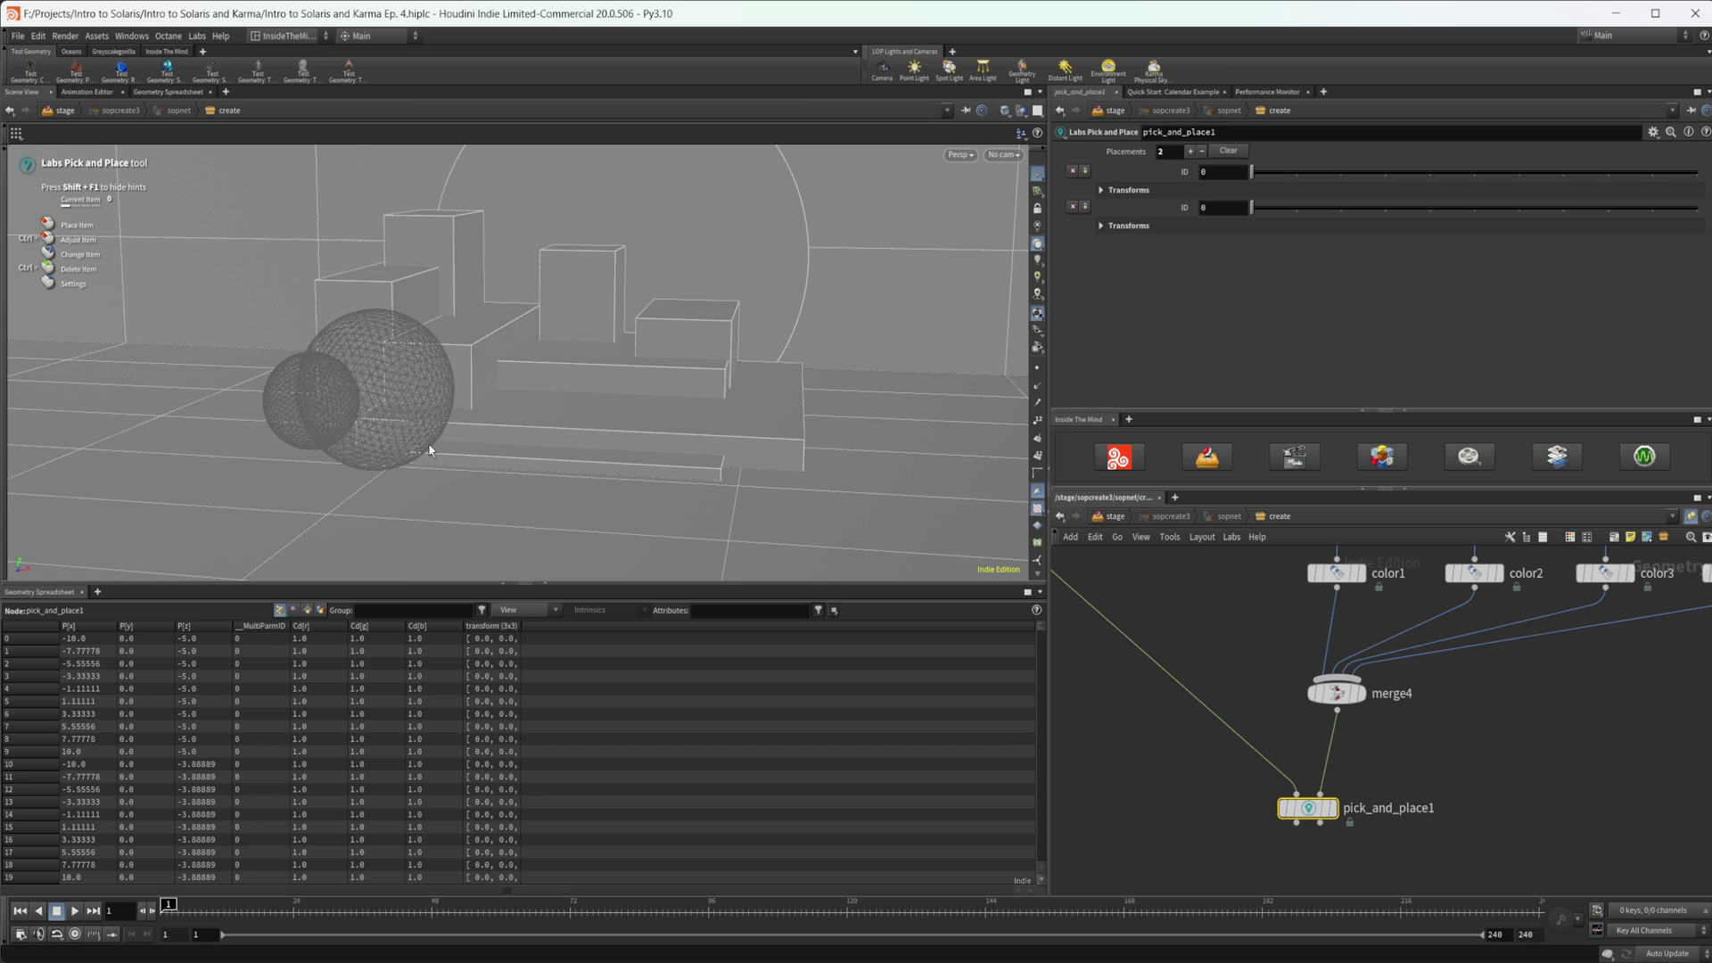
click(1004, 155)
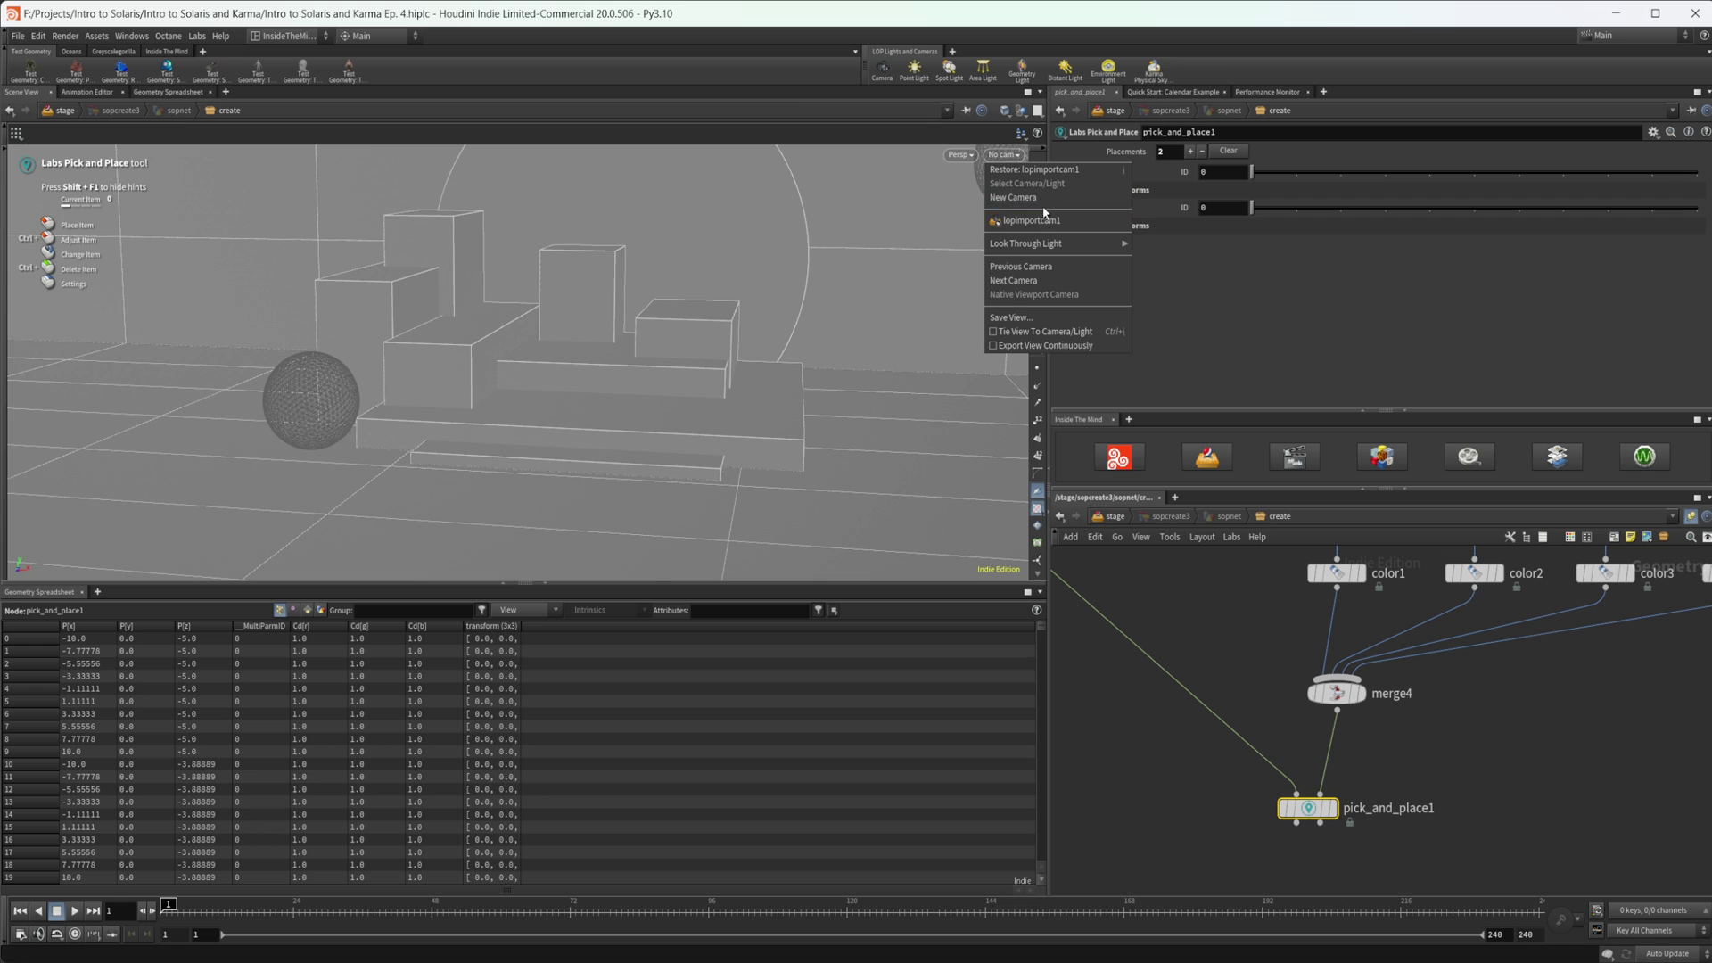
click(1035, 170)
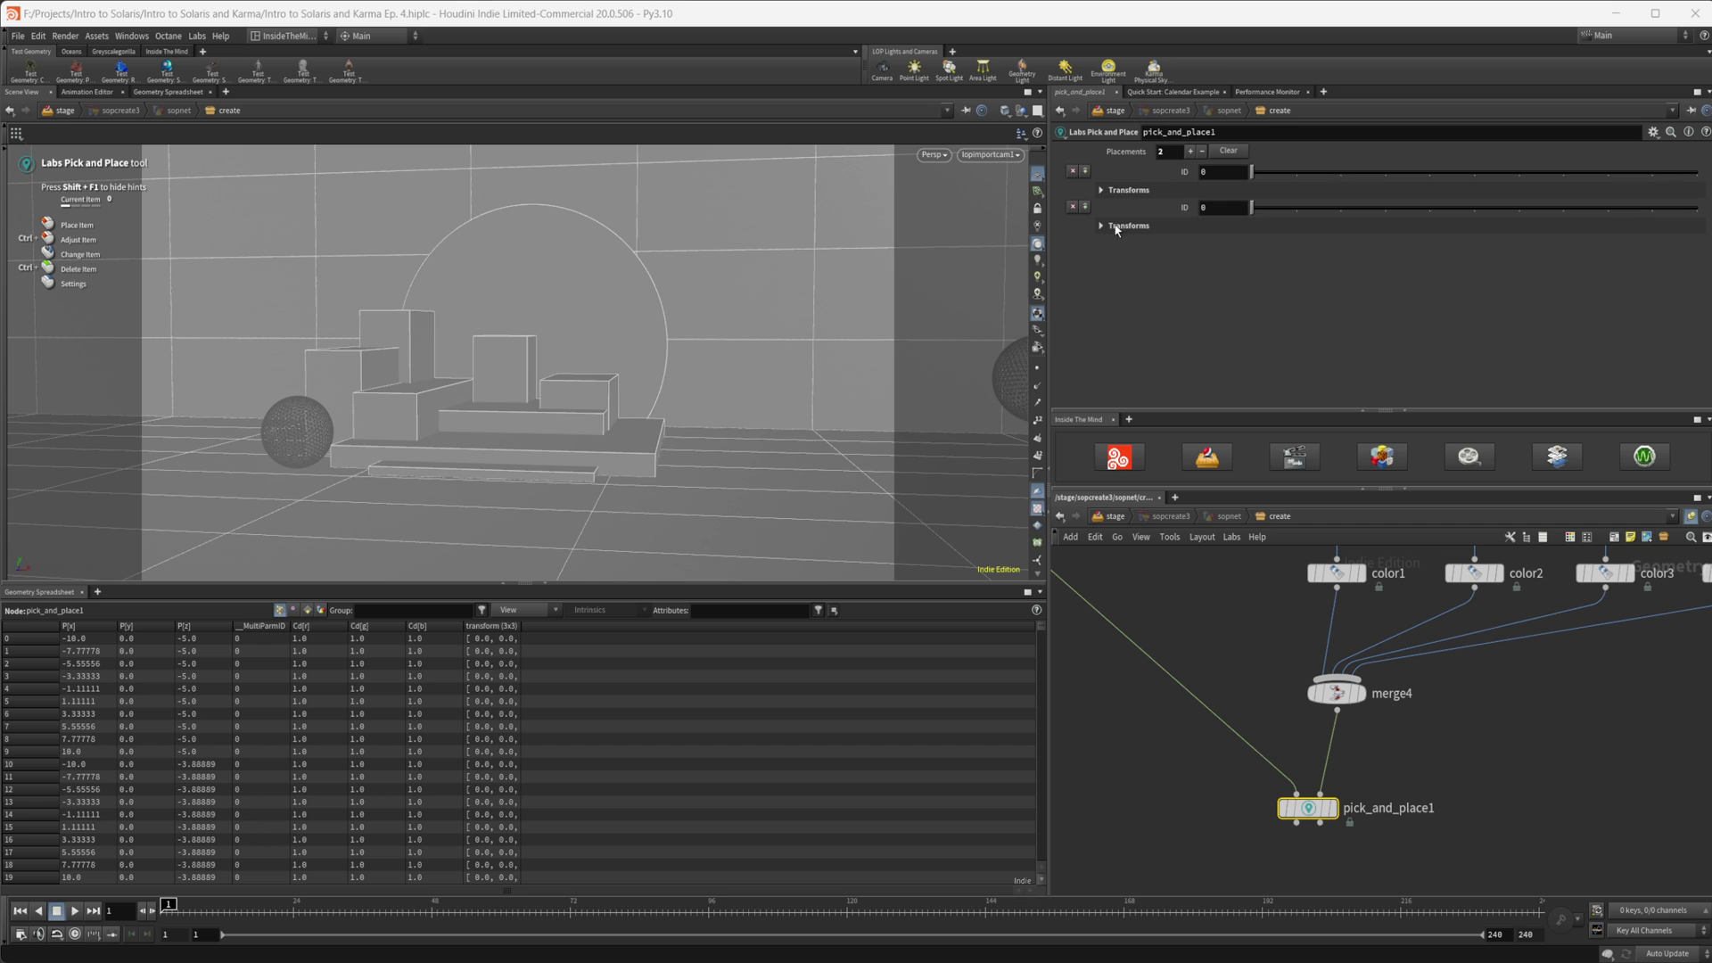
Cycle the Pick and Place tool's current item through the sphere variants, ending on item 0
scroll(403, 416, up, 3)
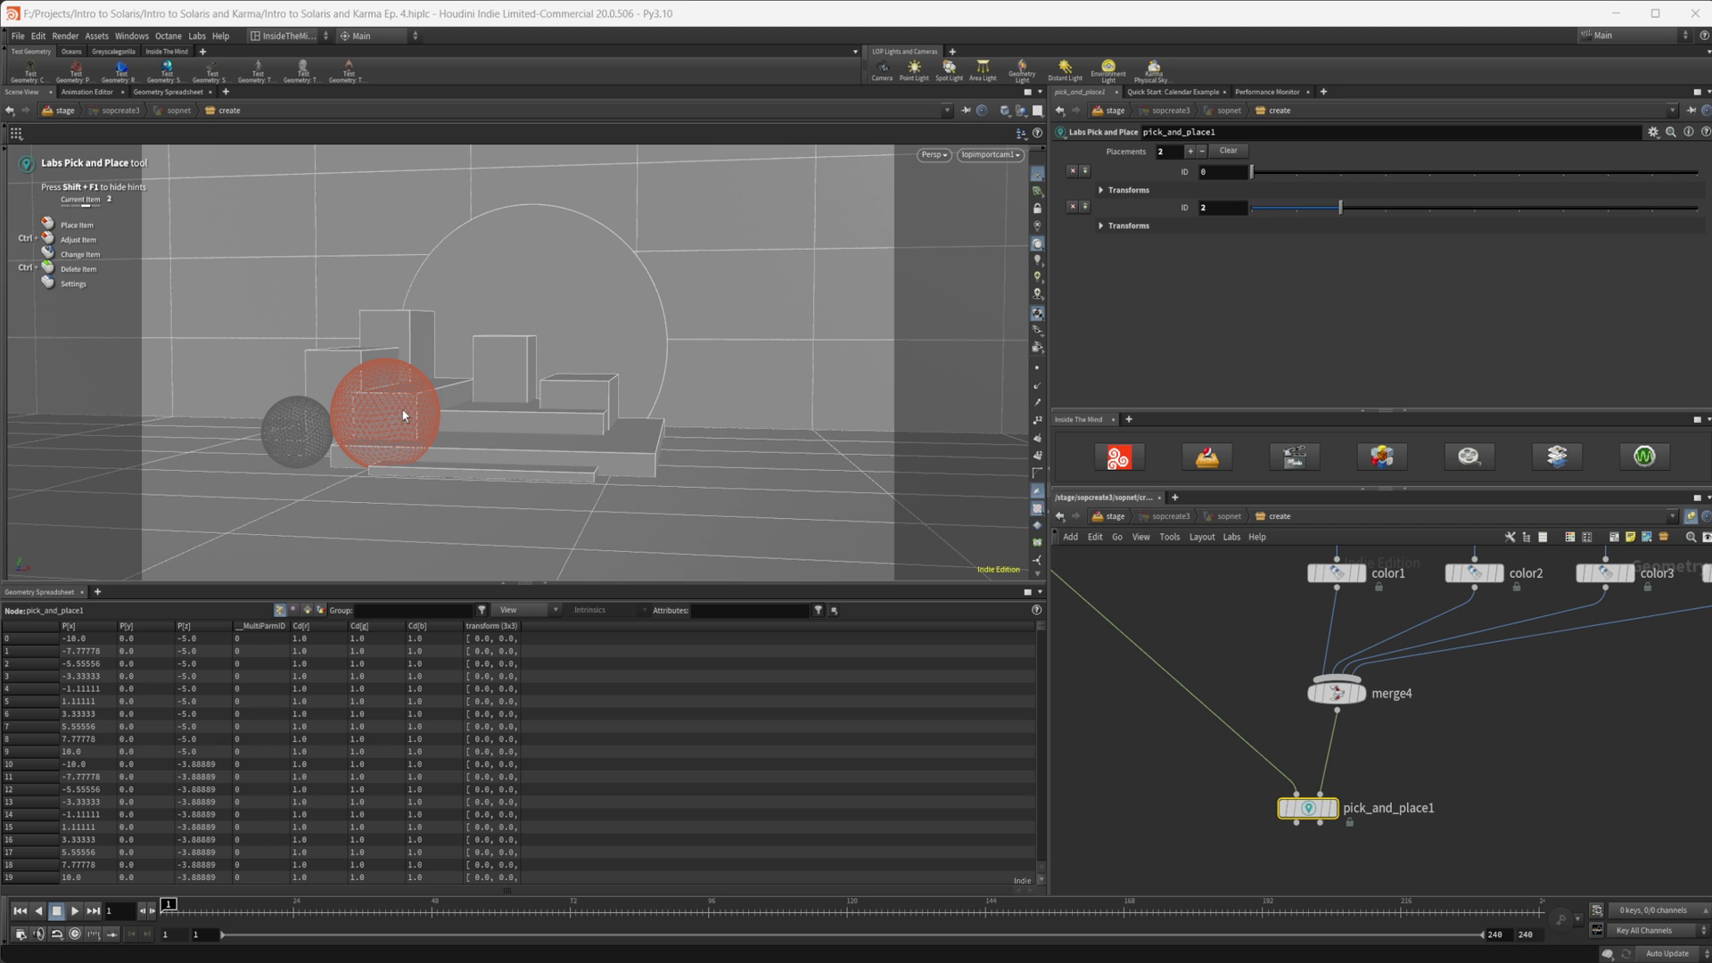
scroll(422, 430, down, 3)
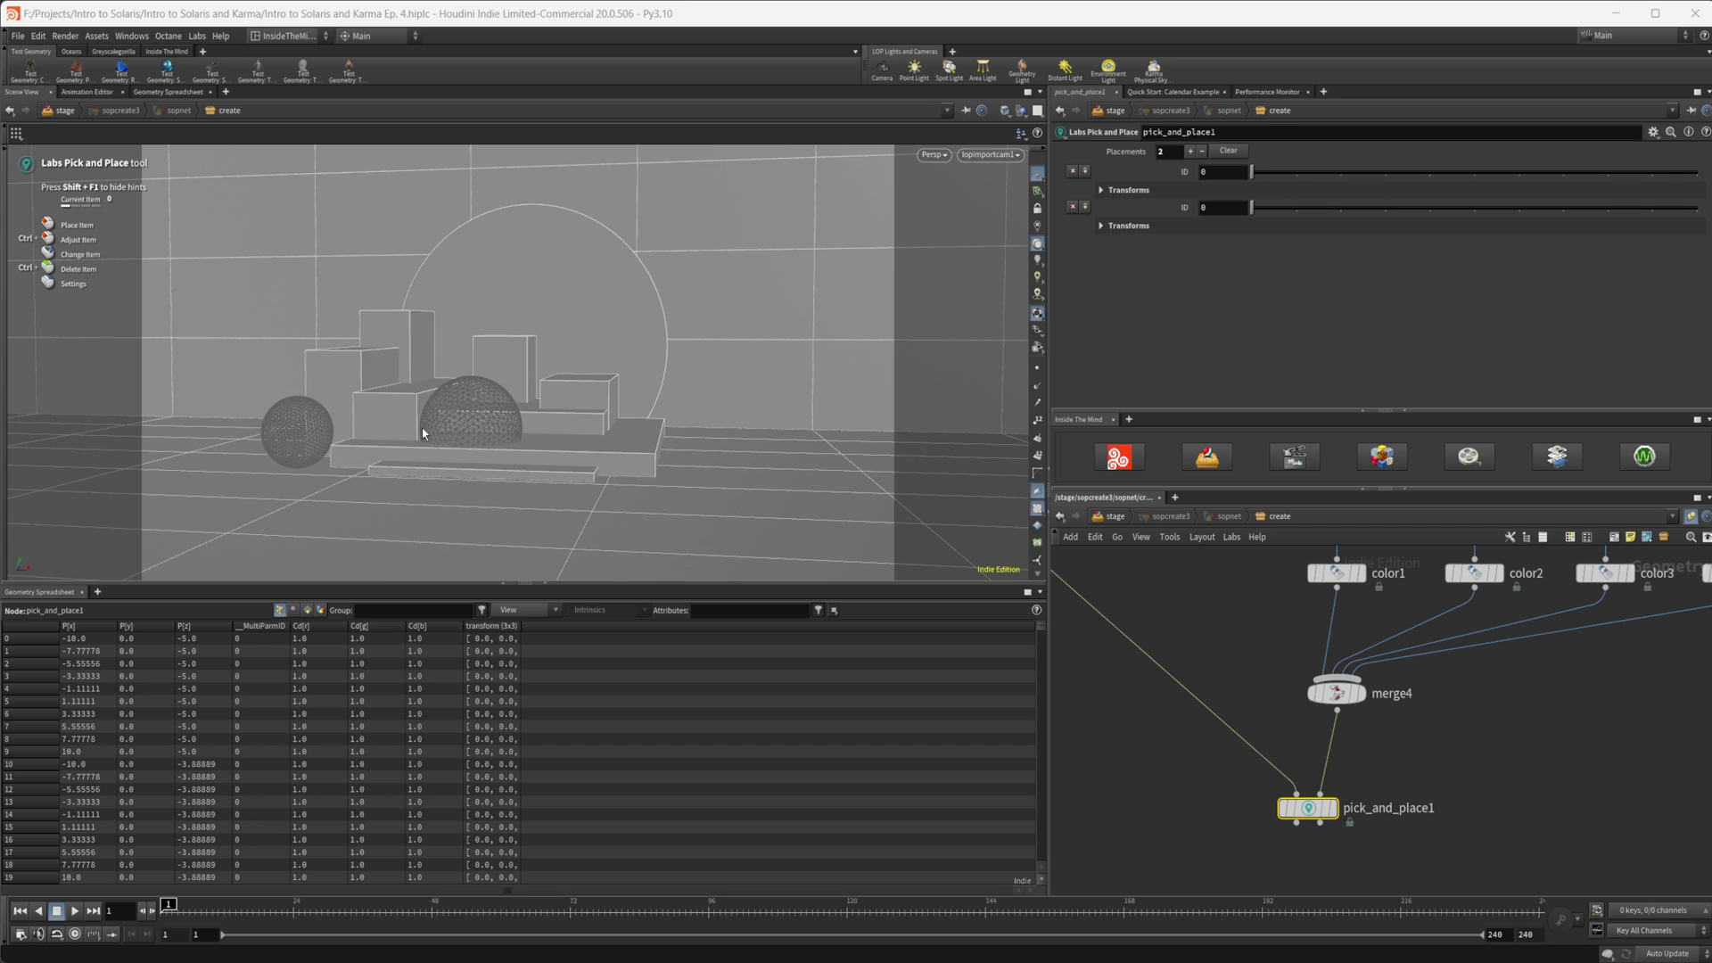
scroll(422, 433, up, 2)
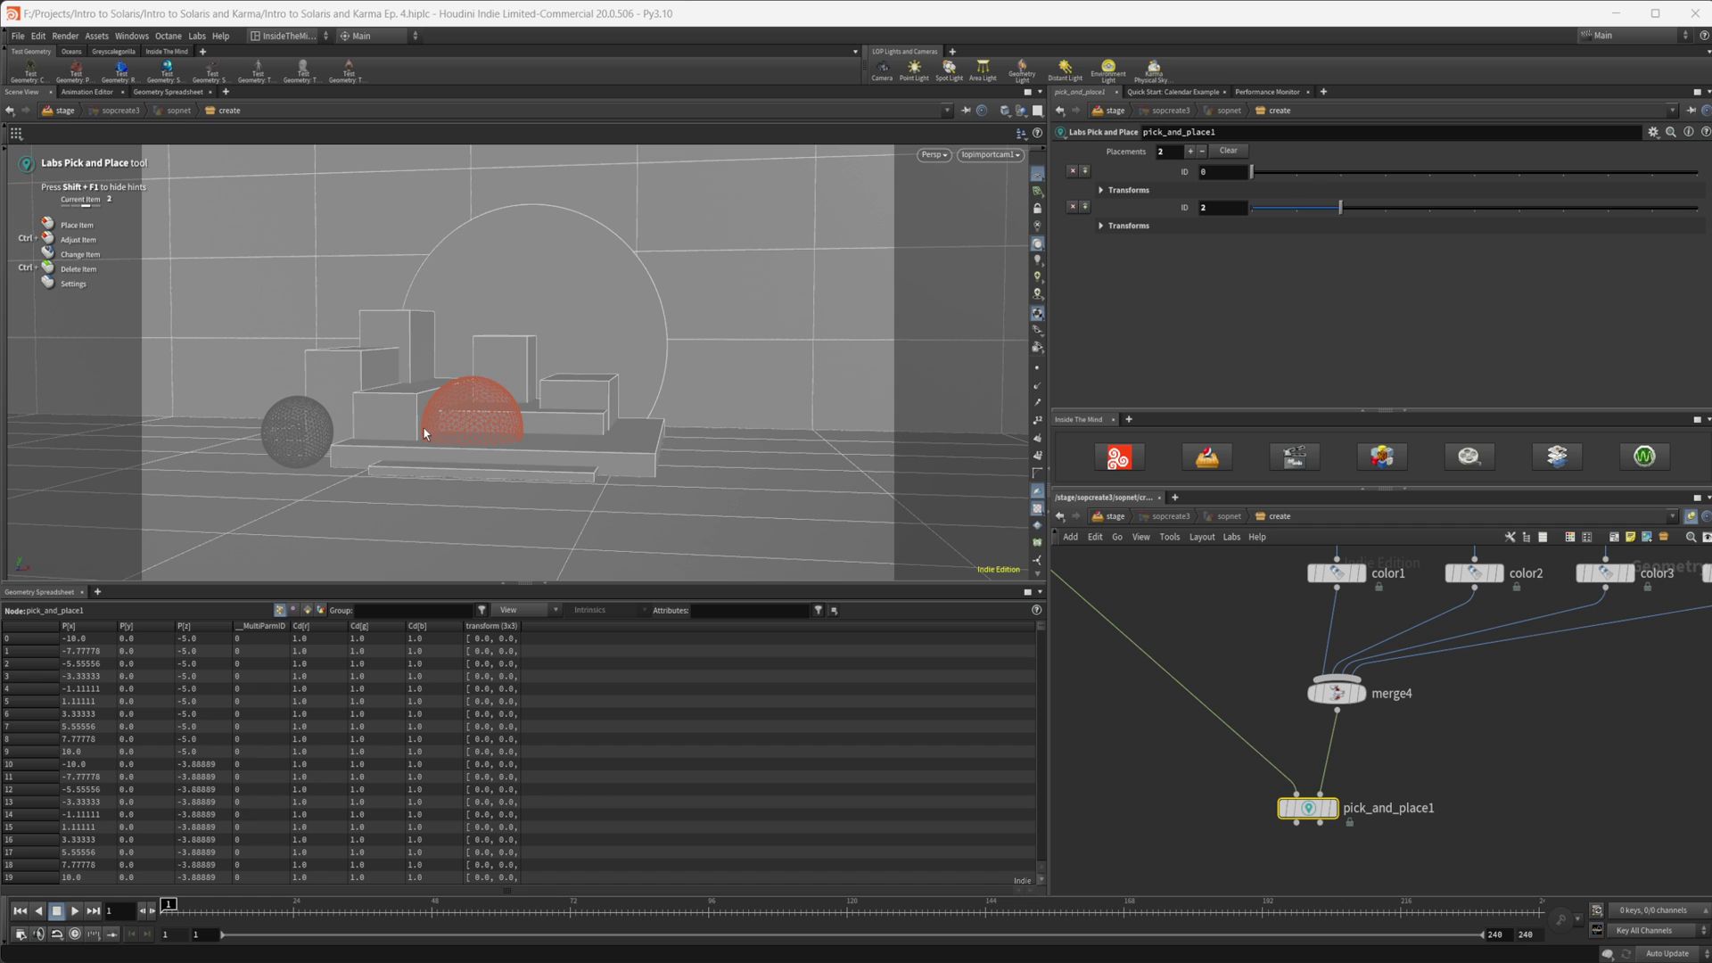
scroll(425, 434, up, 1)
scroll(425, 432, down, 3)
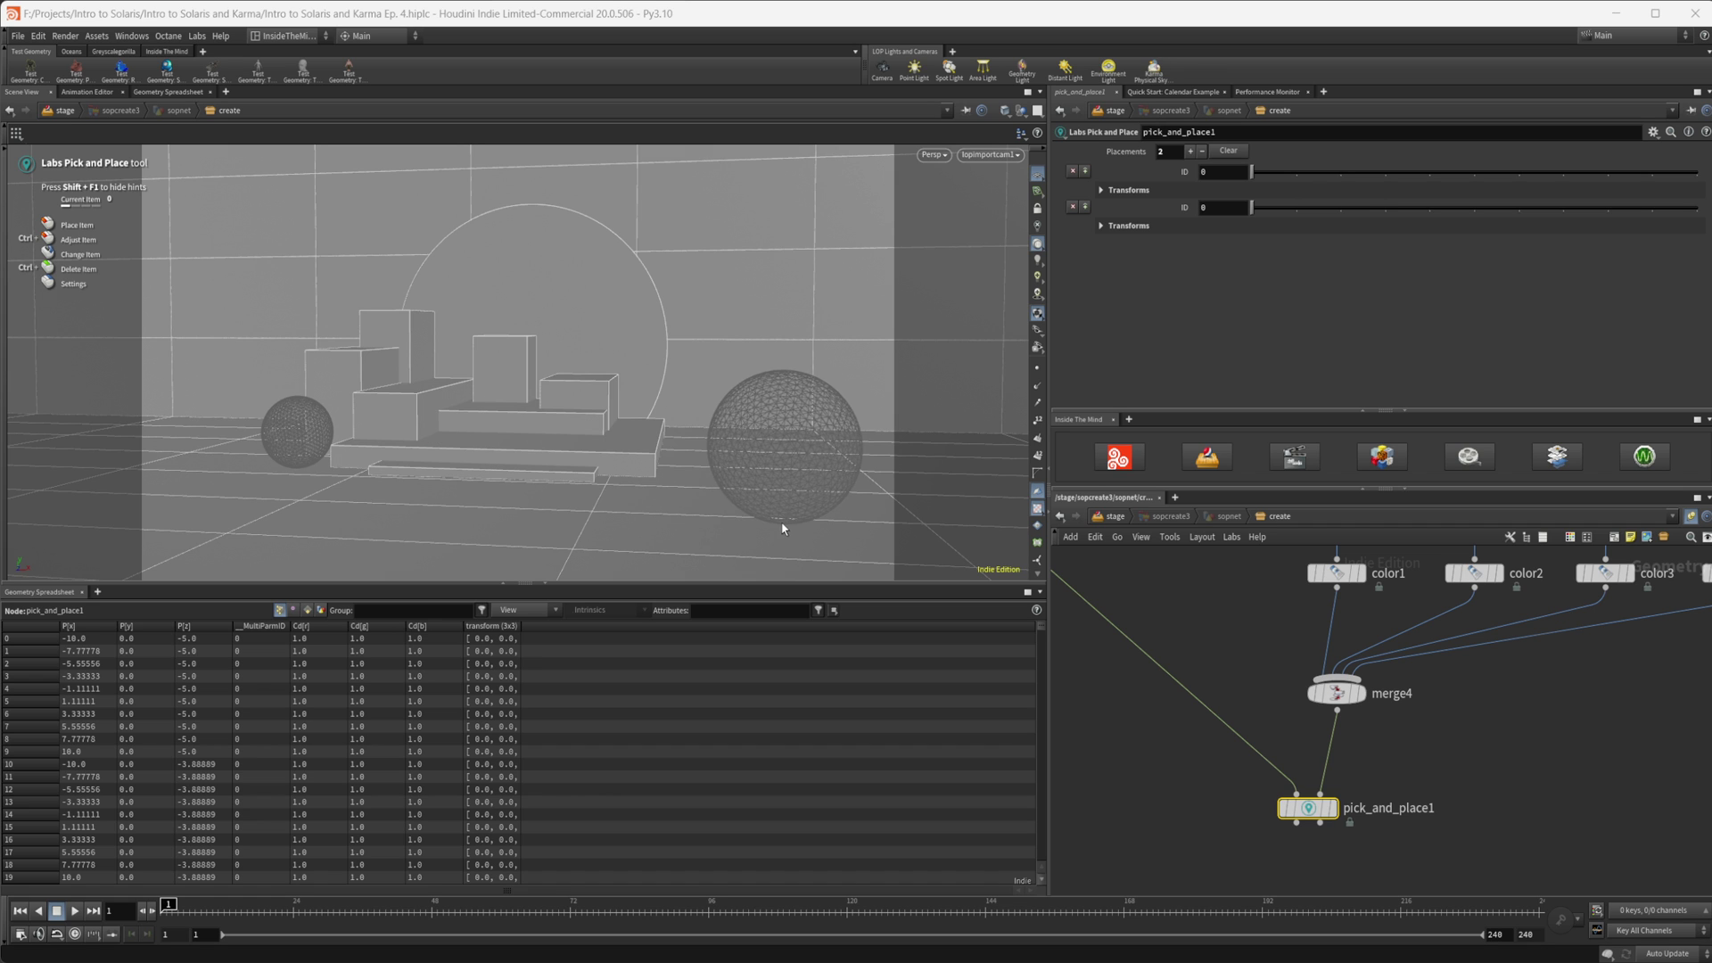
Place a small item 0 sphere on the podium base's left end, in front of the low front block
scroll(387, 435, up, 1)
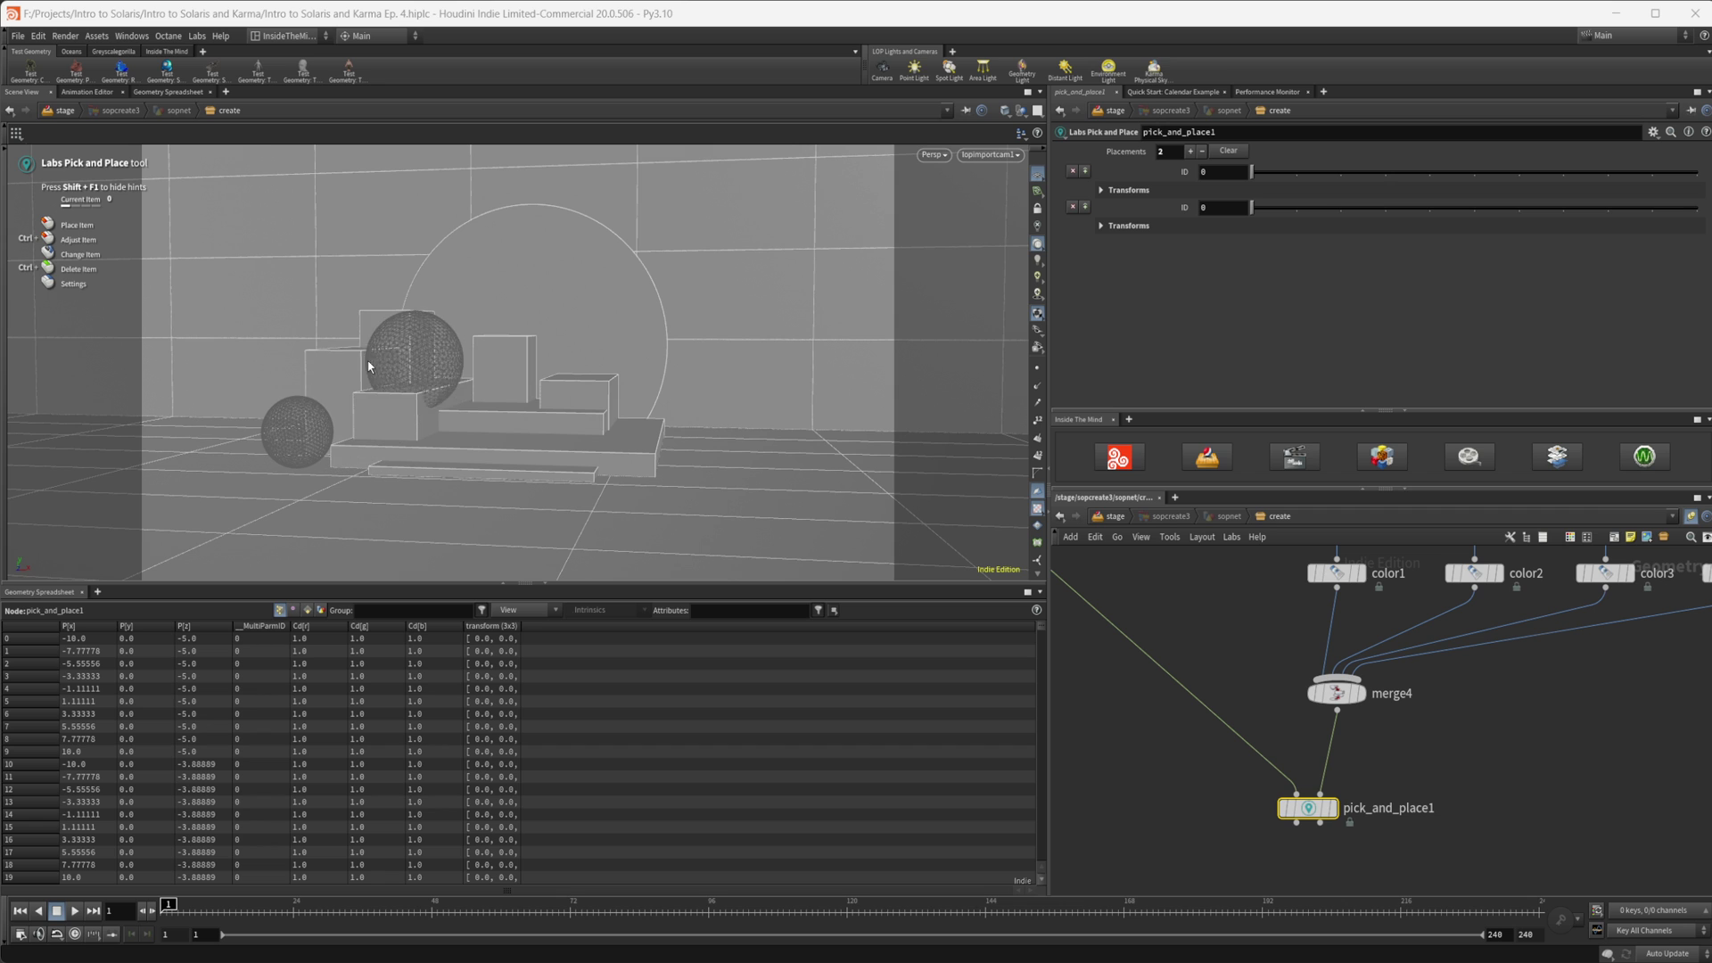
scroll(741, 388, up, 1)
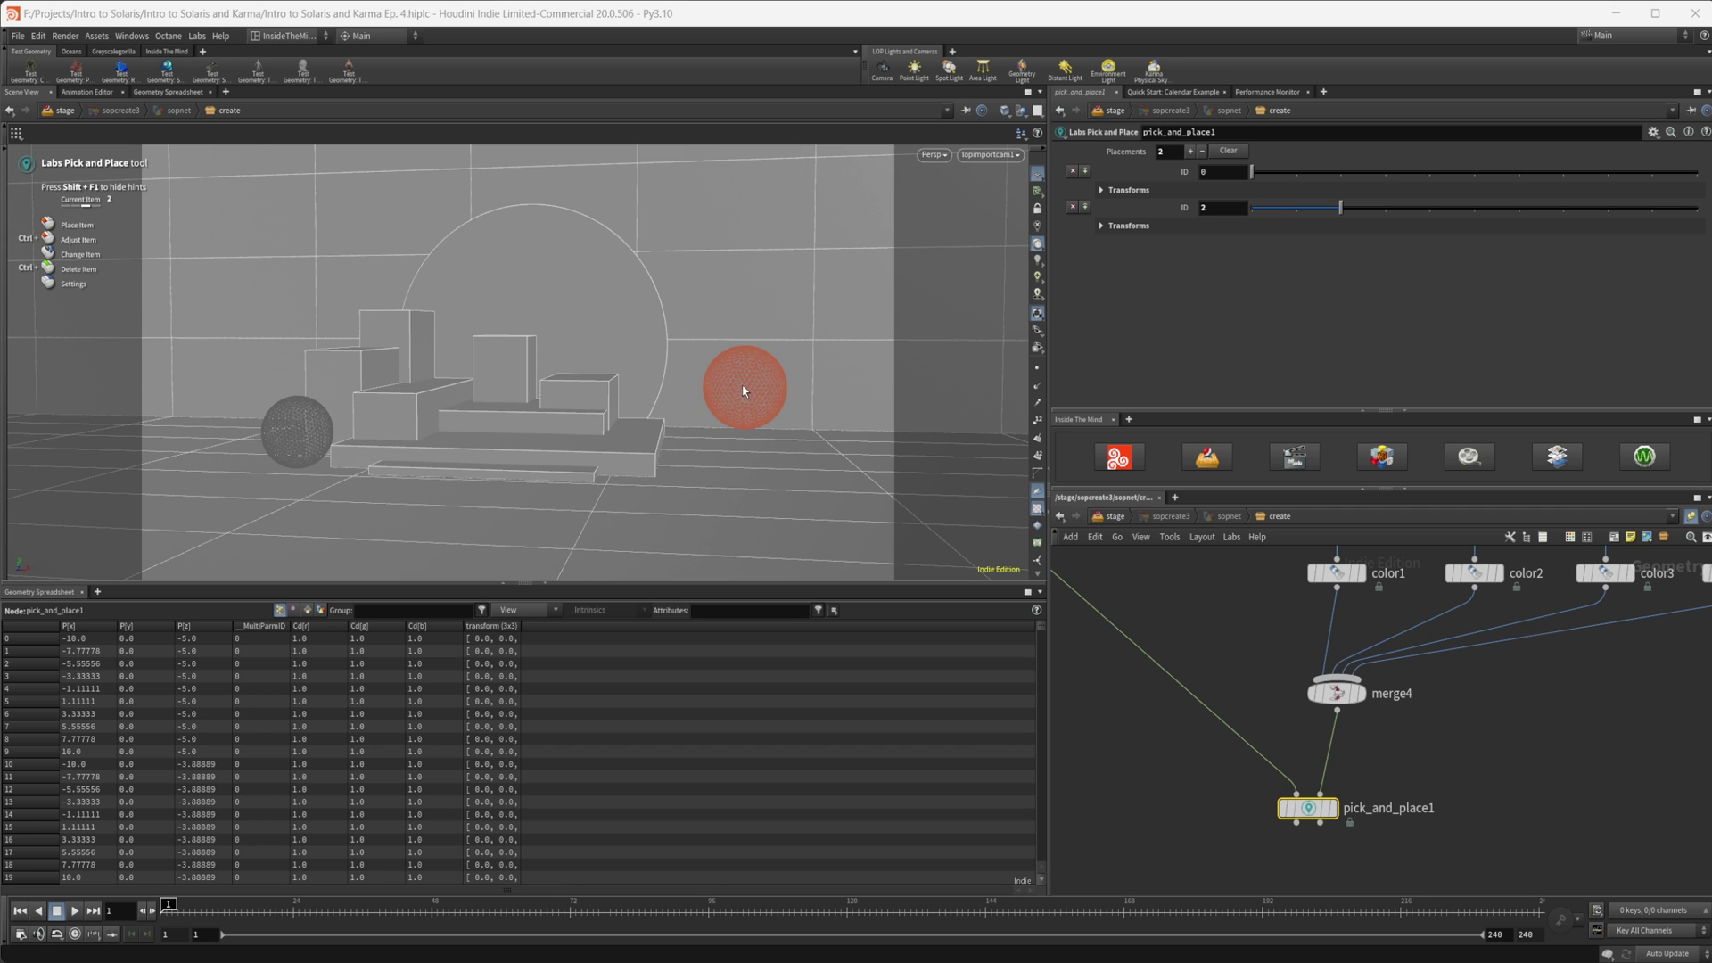
scroll(495, 451, down, 2)
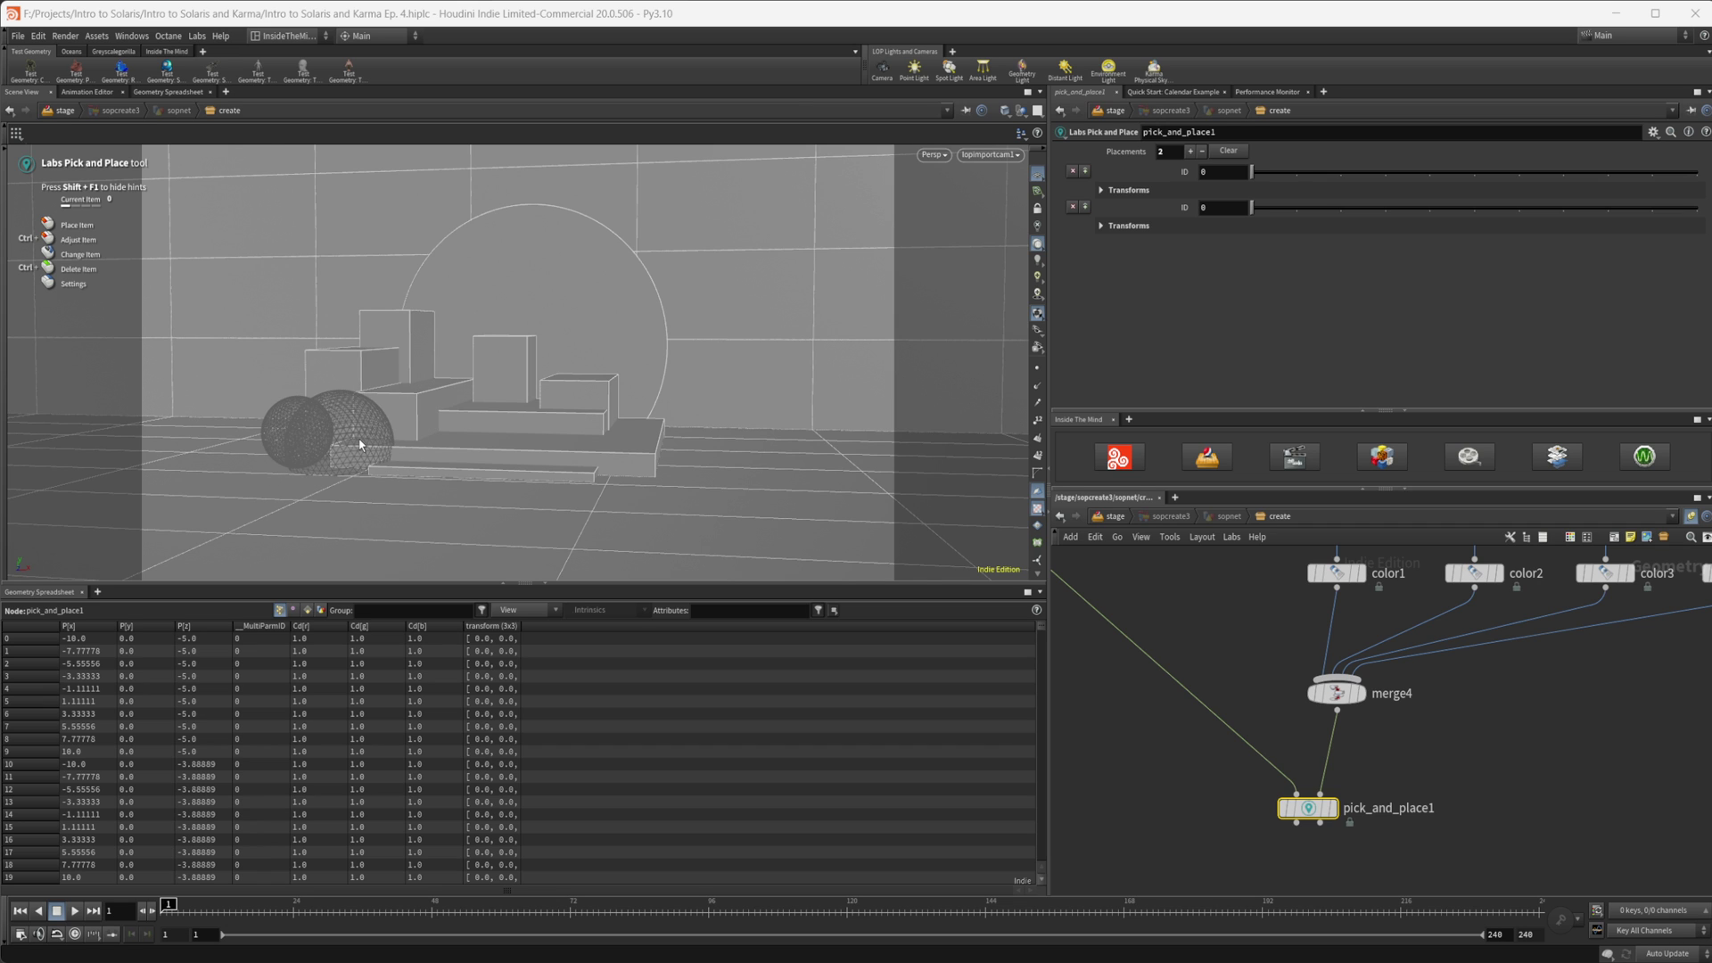
drag(364, 440, 364, 446)
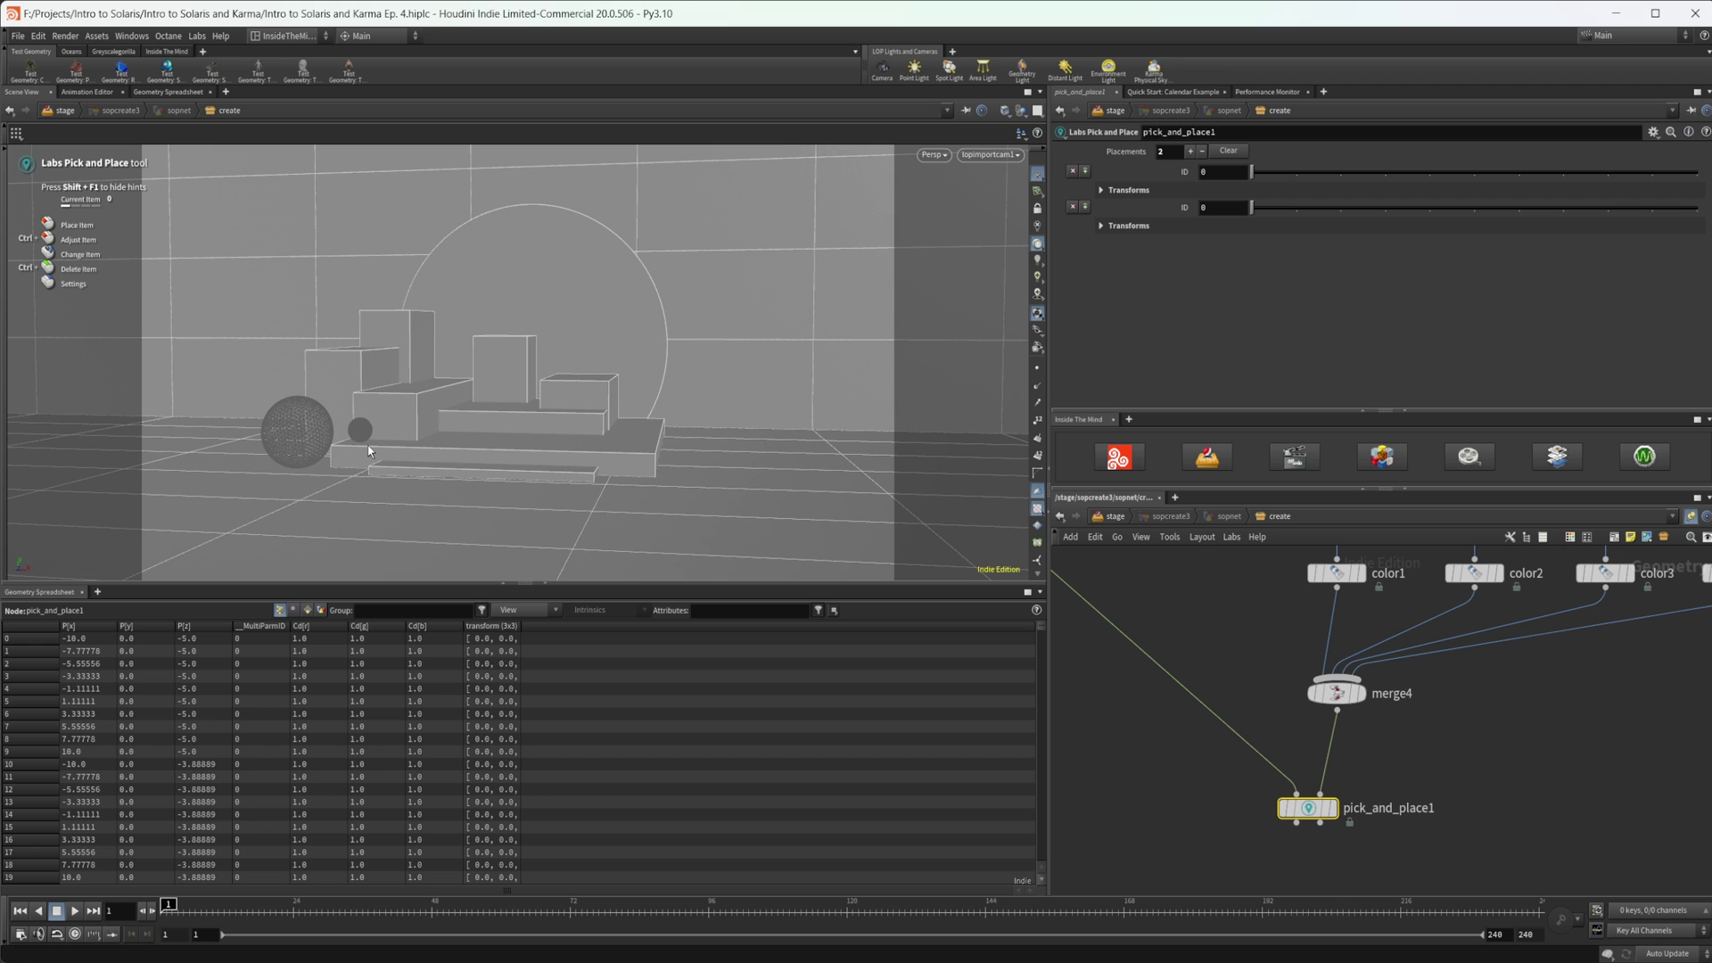
click(369, 451)
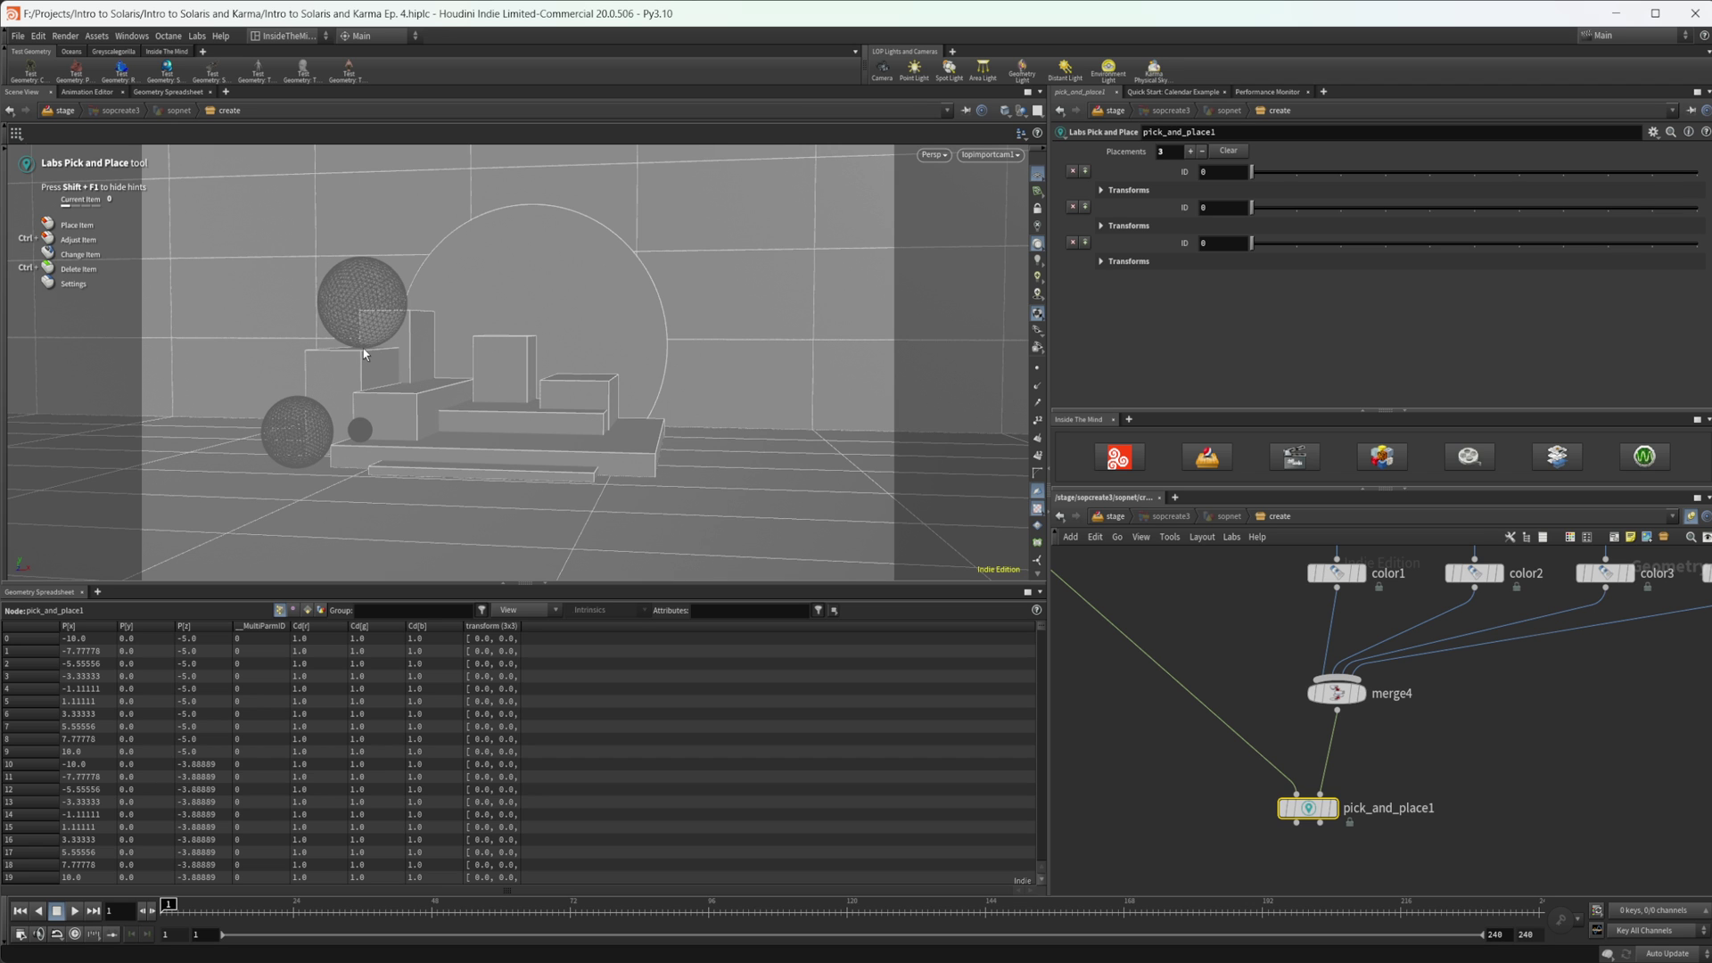
Place a small item 0 sphere on top of the leftmost block of the podium
scroll(361, 356, up, 5)
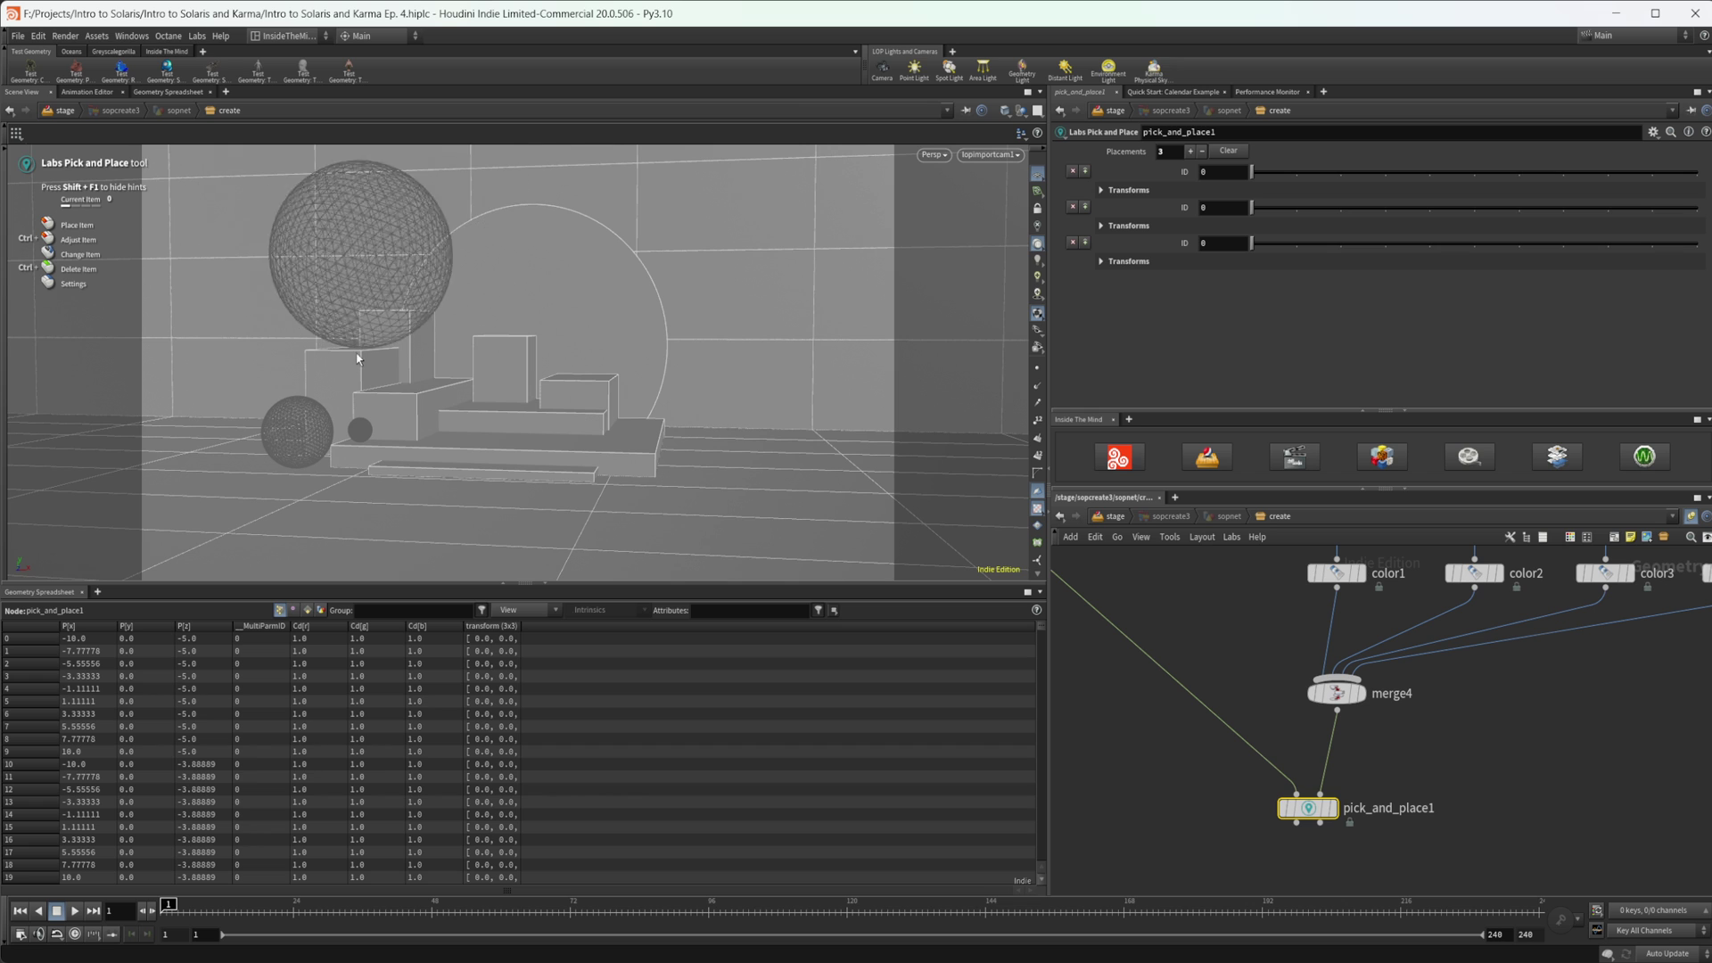
scroll(356, 358, up, 3)
scroll(360, 355, down, 5)
scroll(362, 354, up, 1)
scroll(363, 354, down, 2)
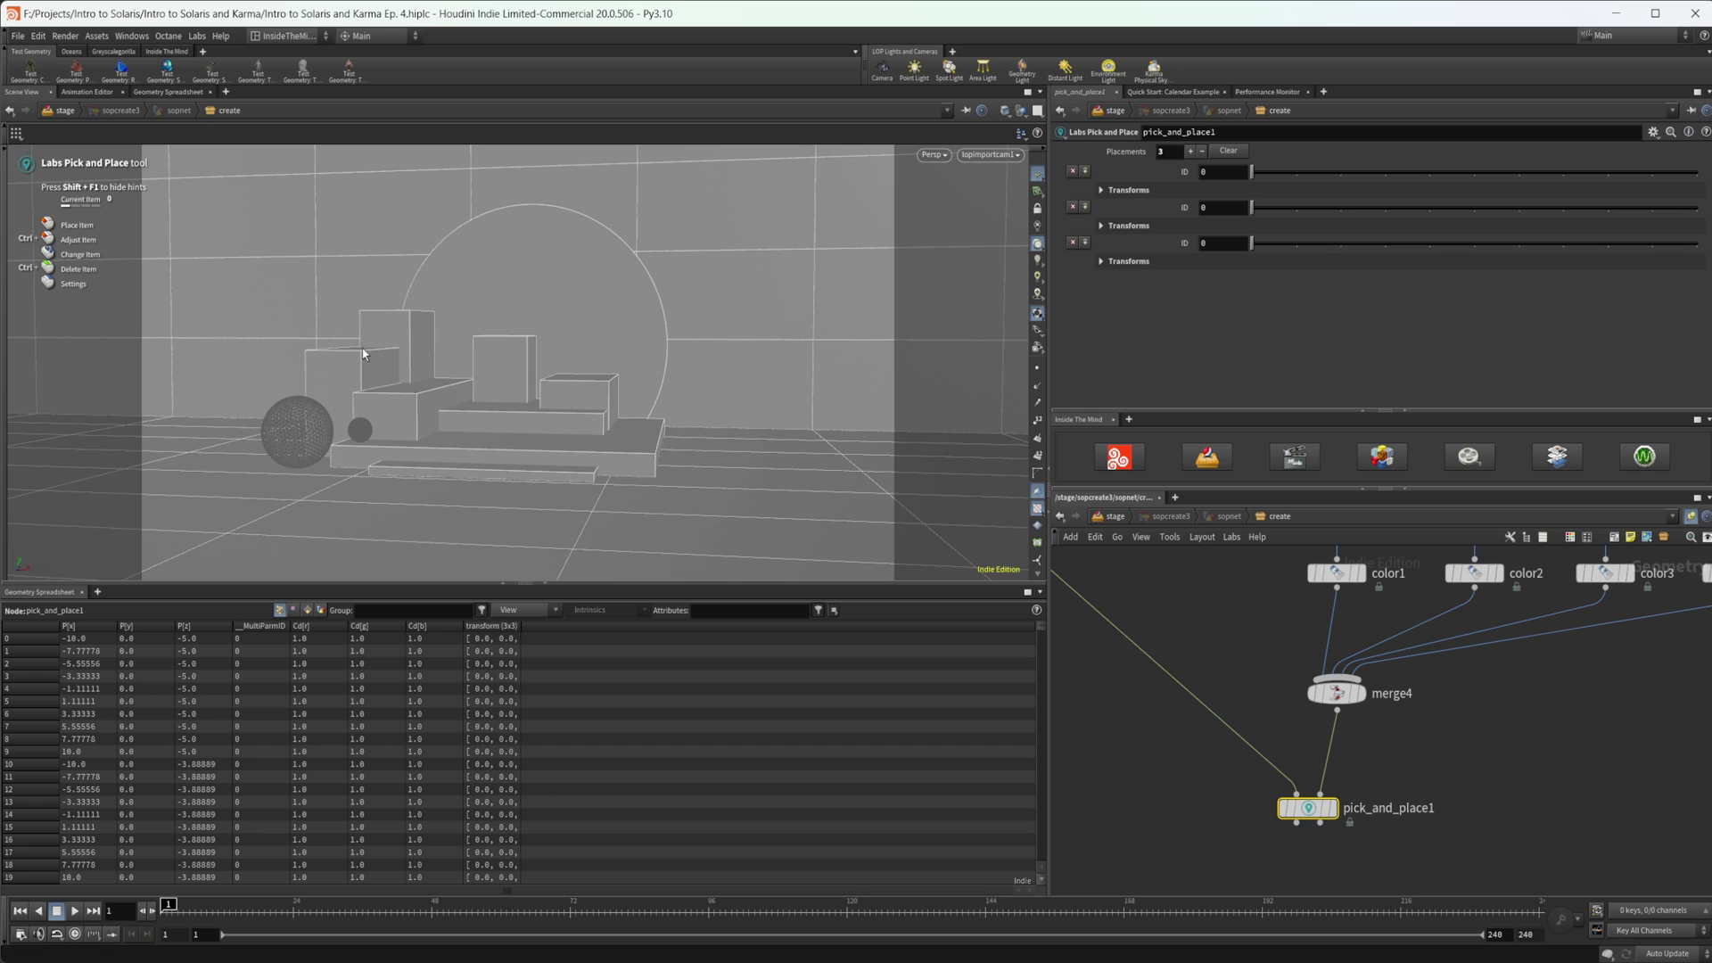
scroll(363, 348, up, 1)
click(366, 350)
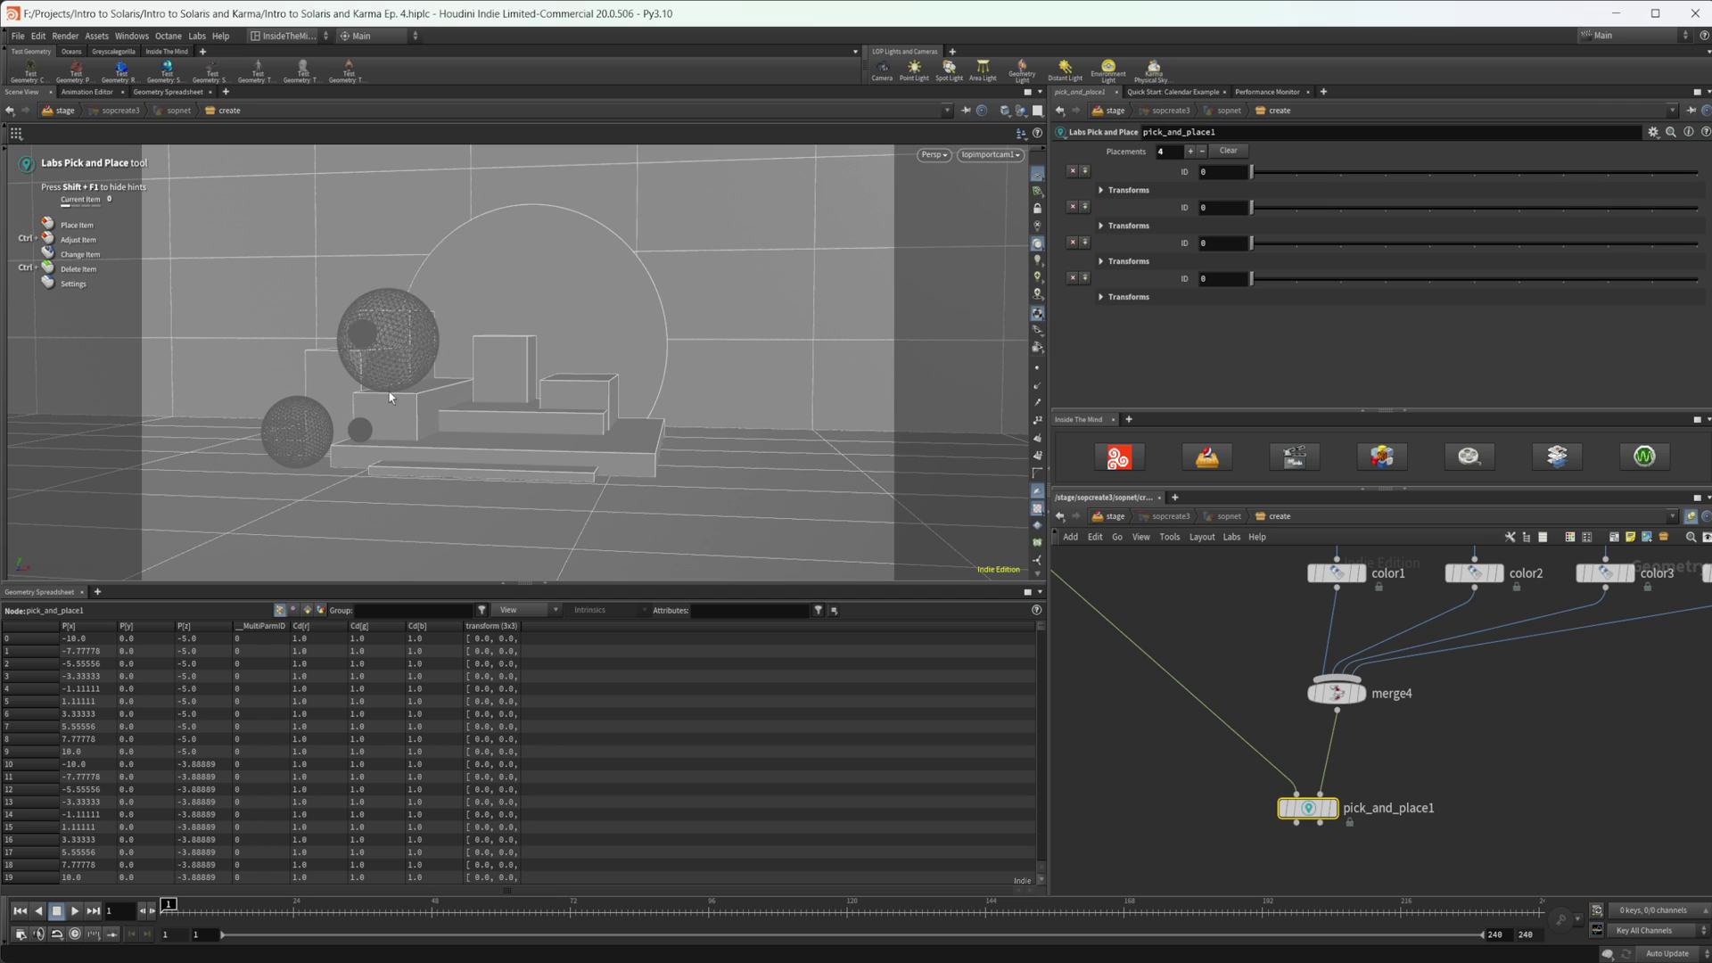
Place a tiny sphere and a slightly larger one on top of the podium's low front-left block
scroll(386, 390, down, 3)
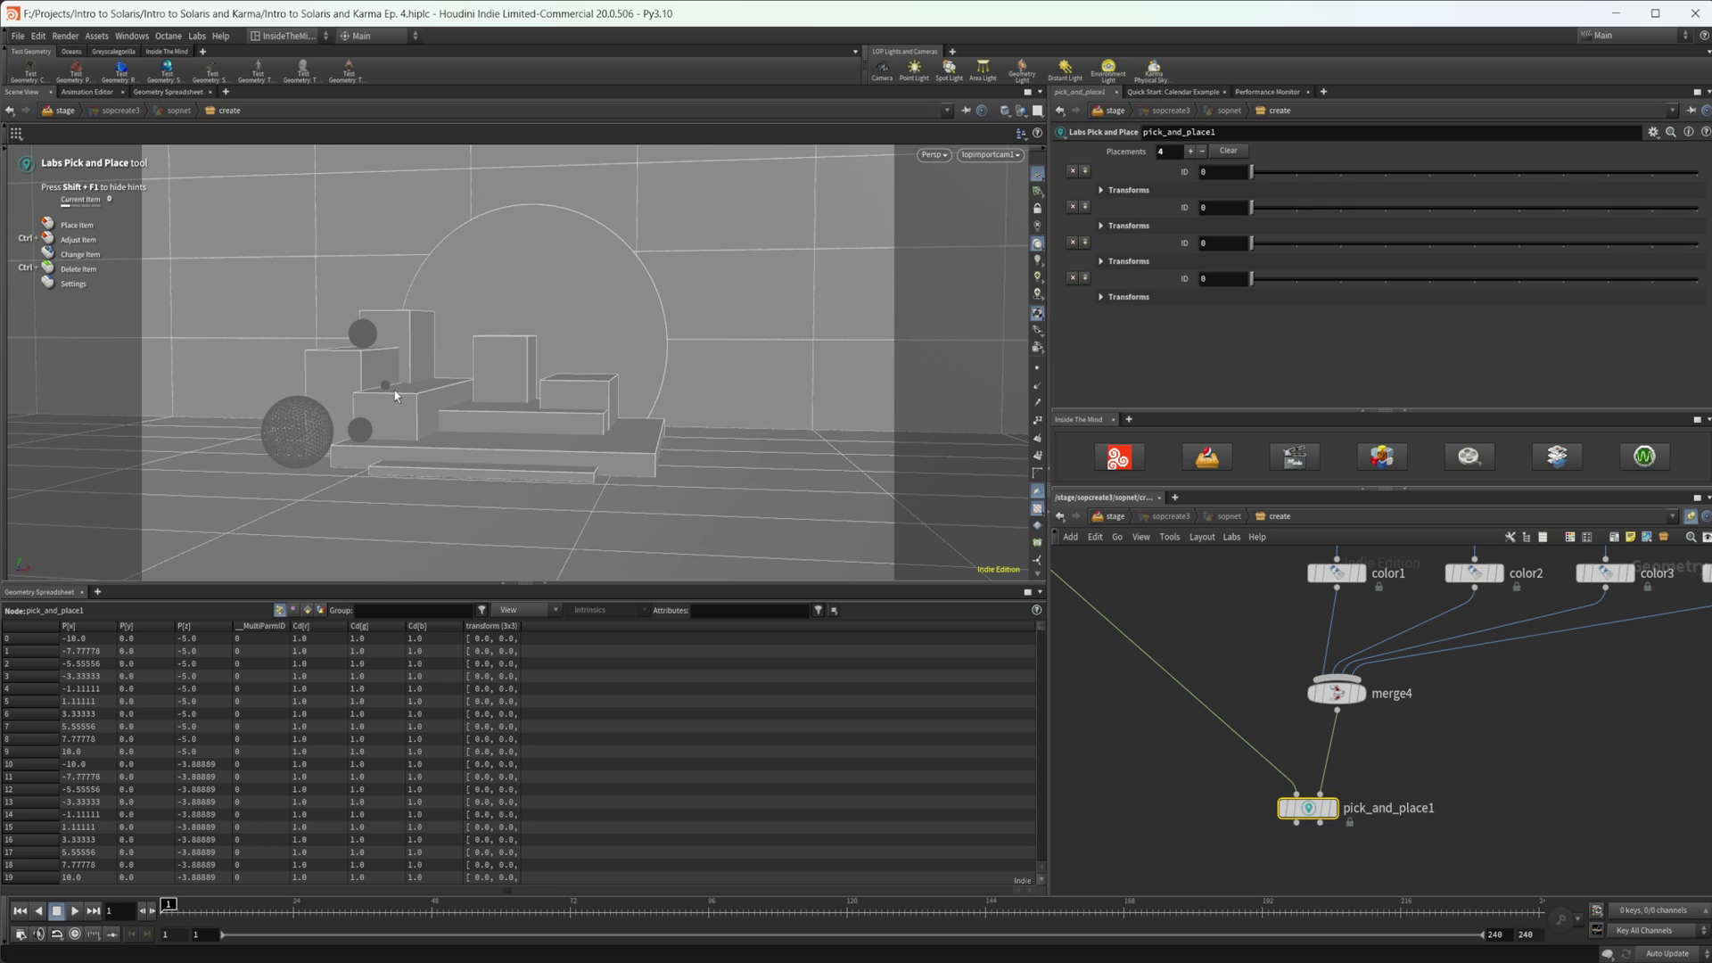
drag(396, 396, 423, 387)
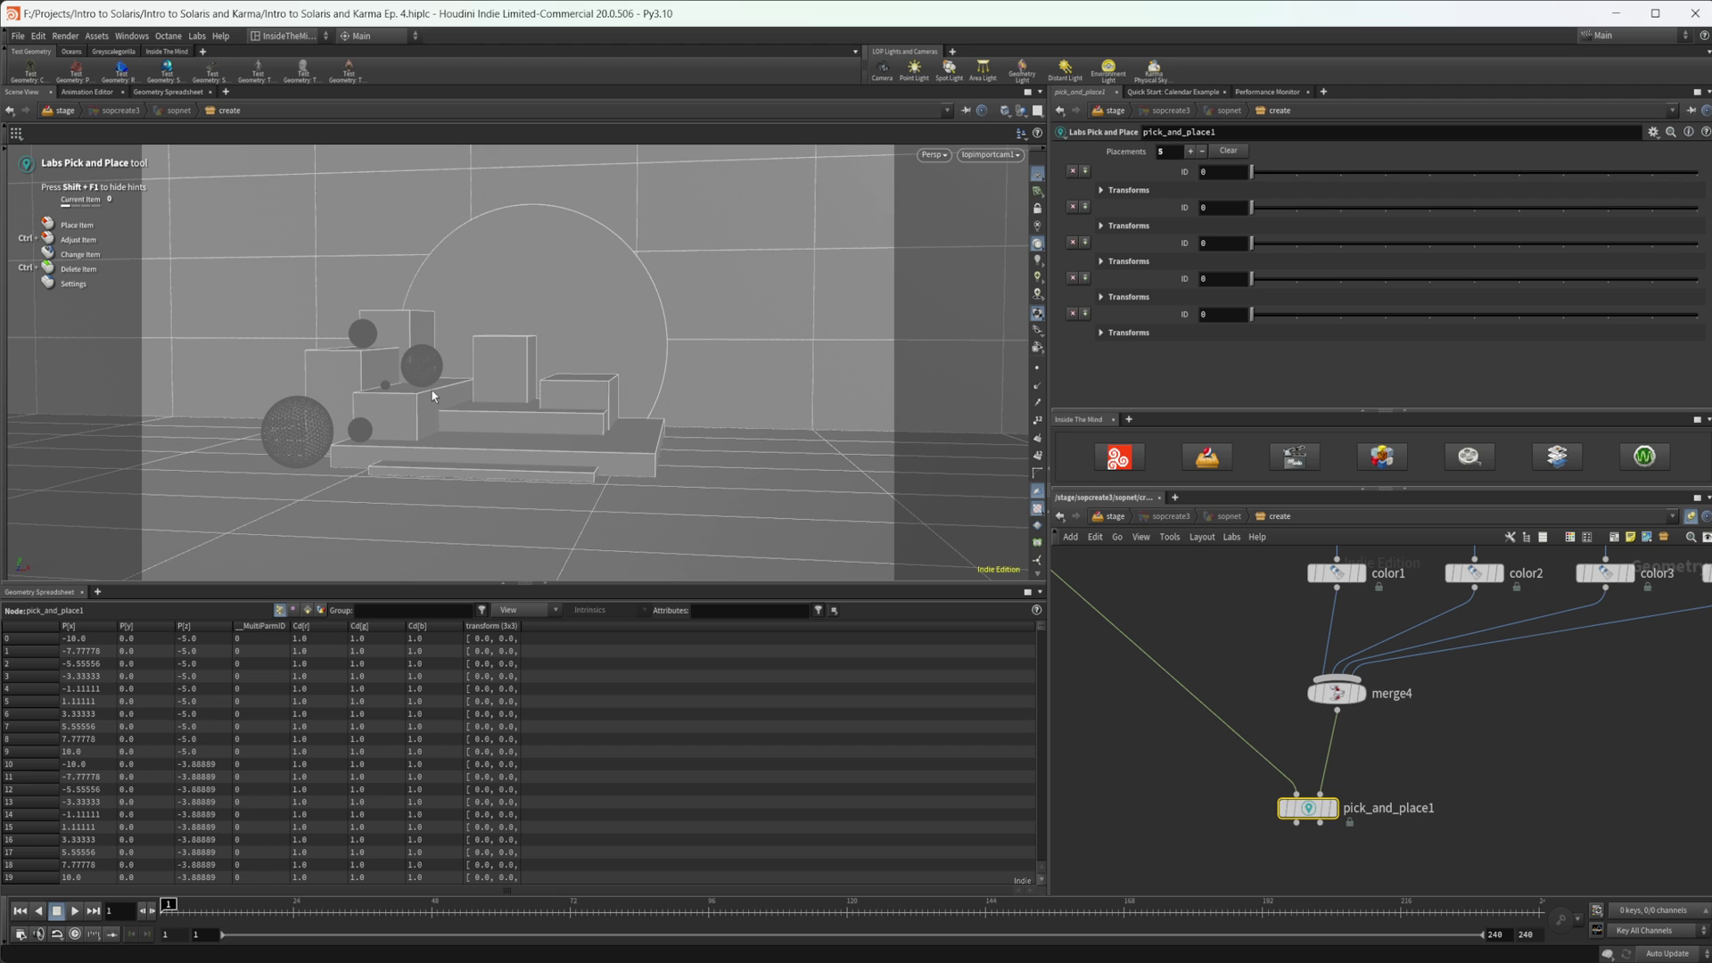
scroll(430, 393, down, 3)
scroll(425, 389, down, 2)
click(419, 390)
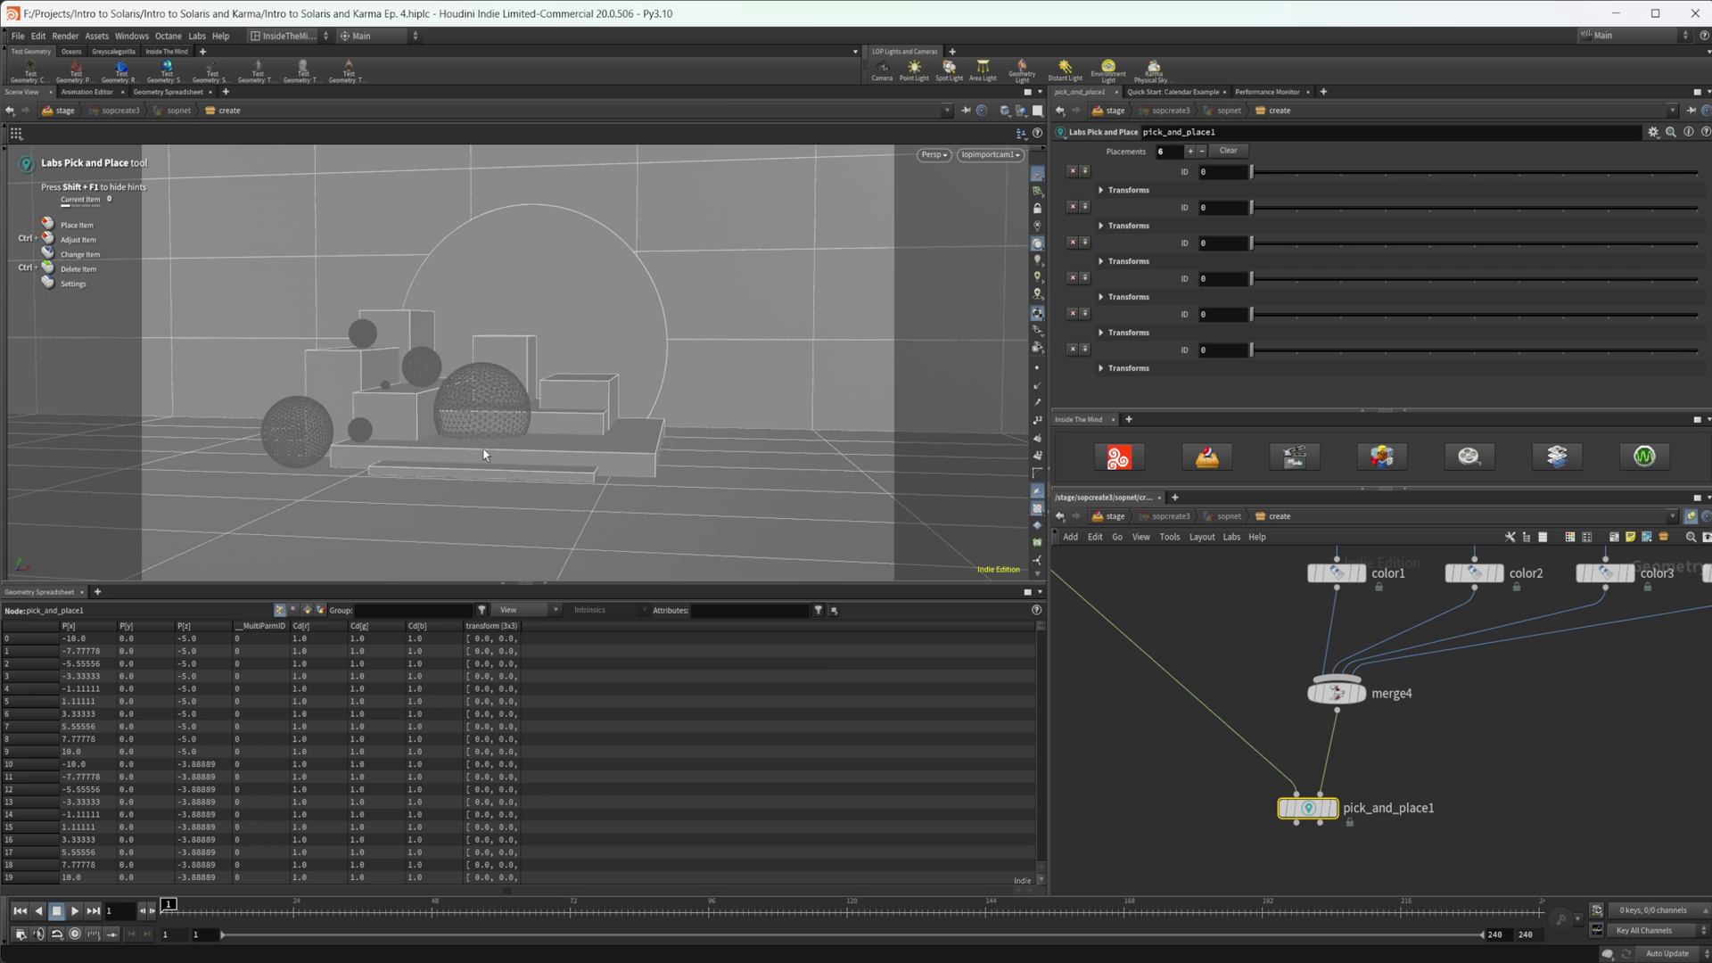
Scatter spheres of varied sizes across the podium's base, its raised middle step, the right block and the right end
drag(499, 450, 442, 442)
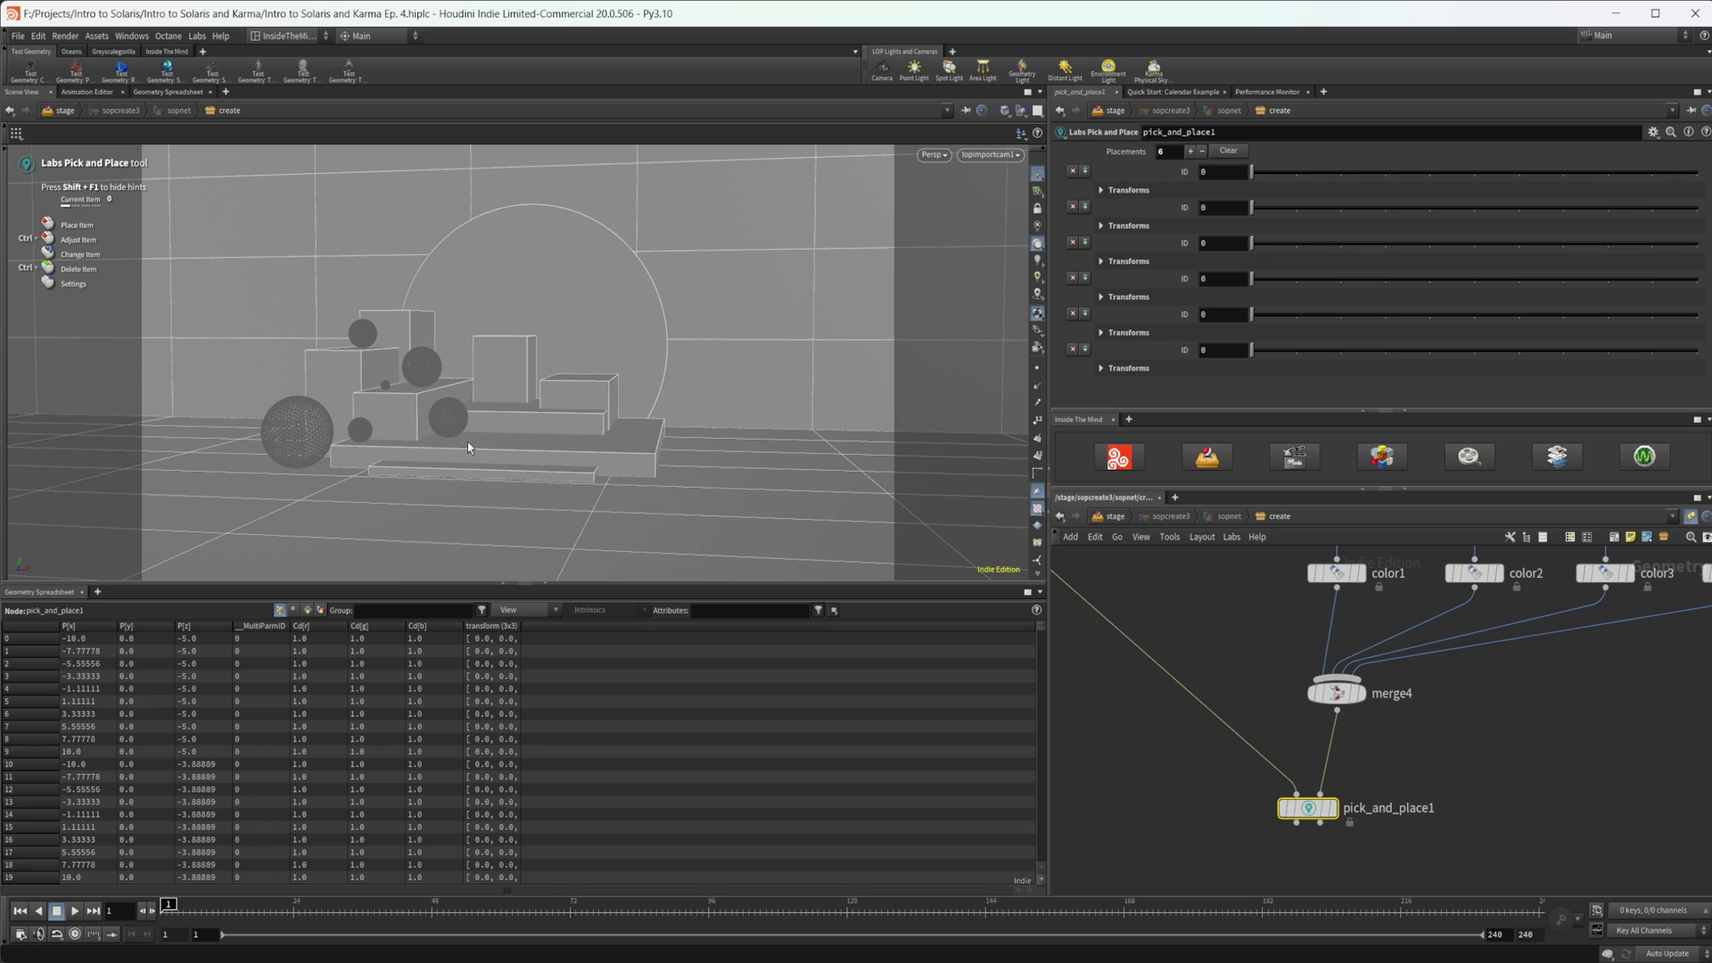
drag(467, 442, 489, 414)
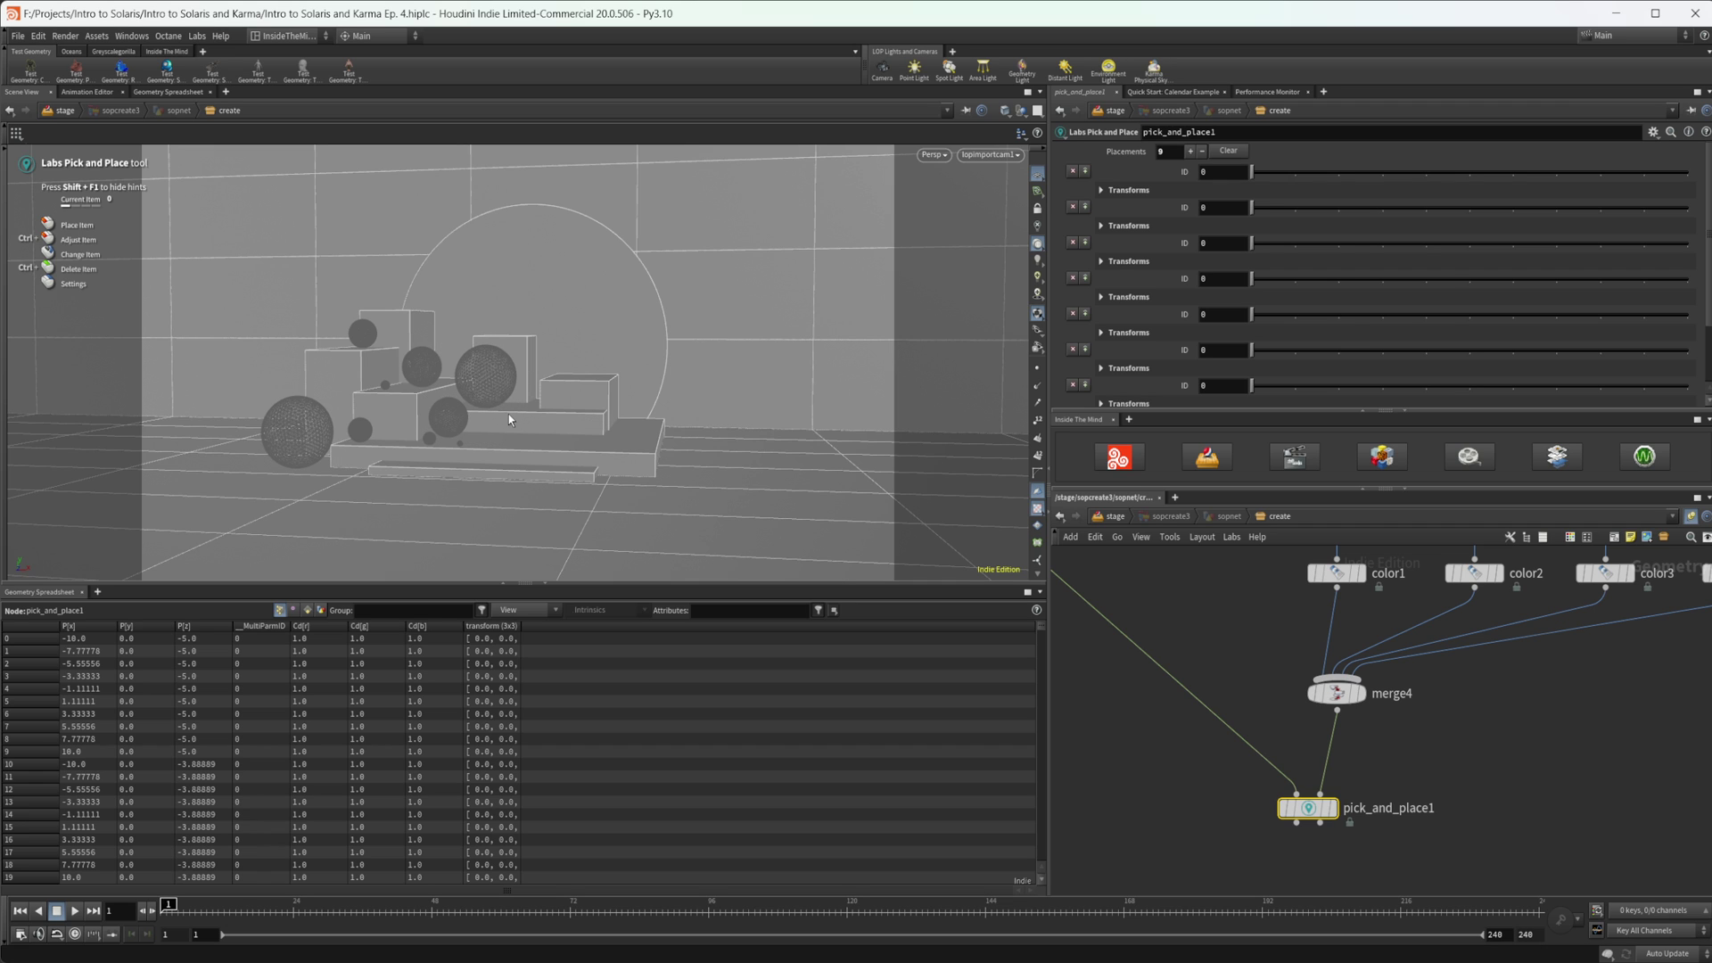
mouse_move(592, 435)
mouse_down()
mouse_move(629, 392)
mouse_move(532, 368)
mouse_move(600, 379)
mouse_move(565, 462)
mouse_move(565, 446)
mouse_up()
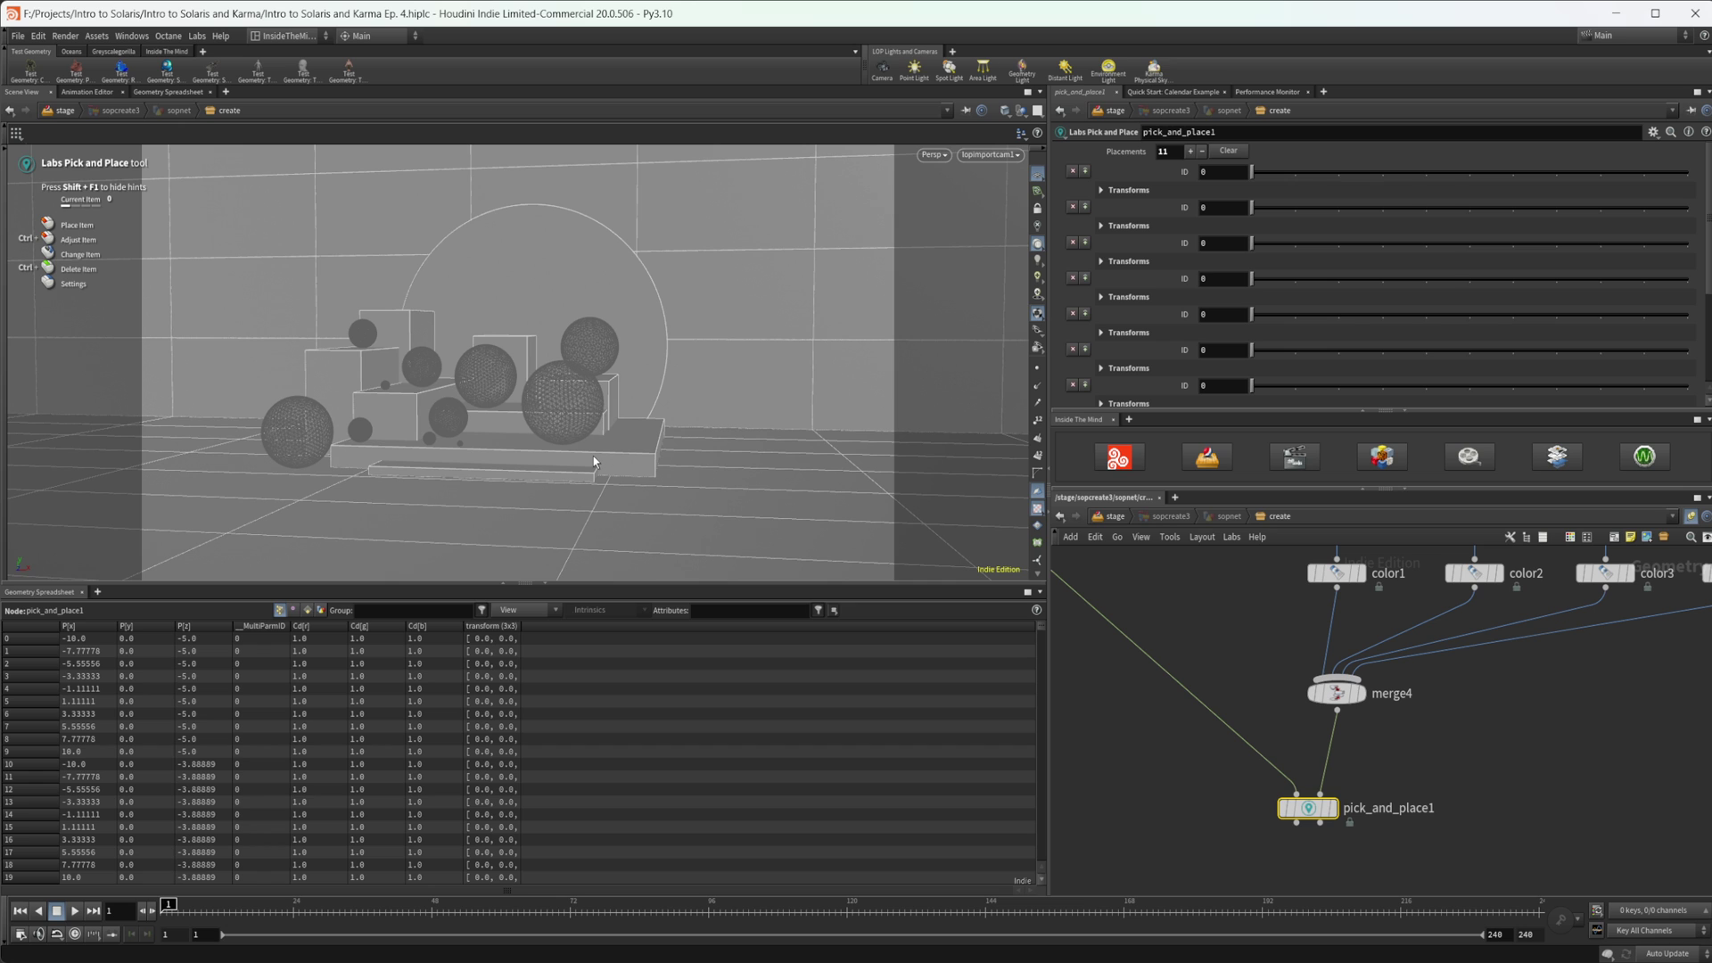
mouse_move(592, 458)
mouse_down()
mouse_move(639, 477)
mouse_move(593, 455)
mouse_move(612, 446)
mouse_up()
drag(618, 451, 656, 428)
Place an enlarged sphere on top of the podium's center back block, working from a closer, raised viewpoint
key(space)
drag(524, 370, 532, 420)
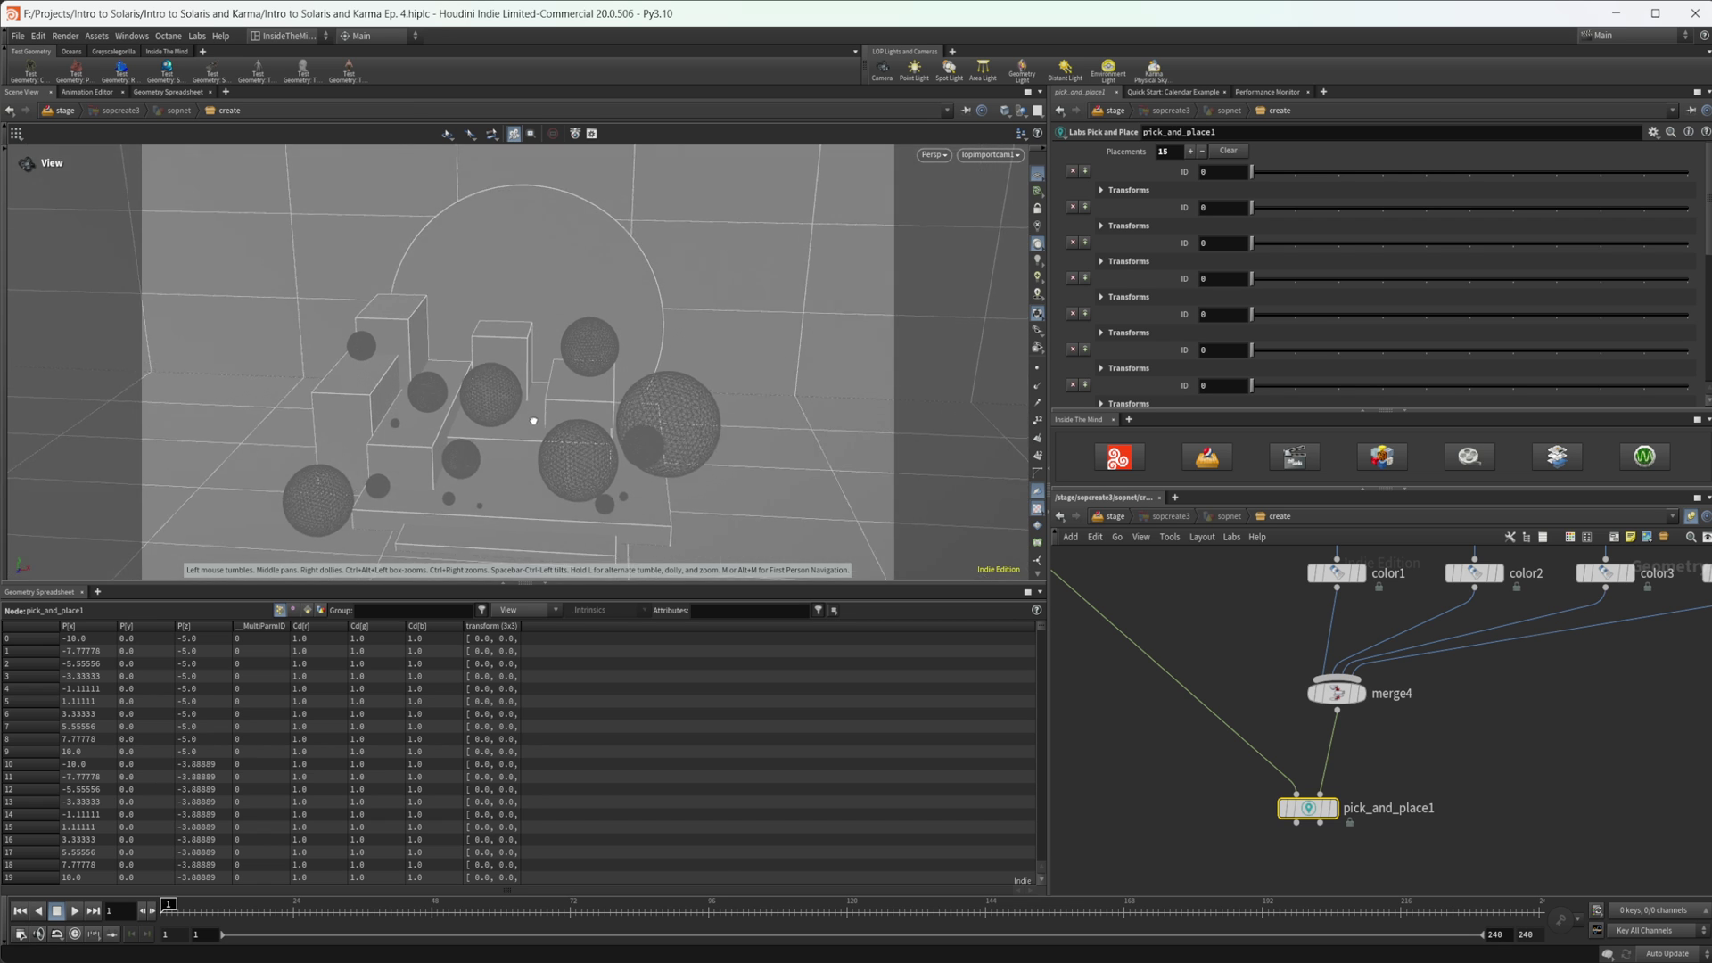
drag(498, 324, 510, 330)
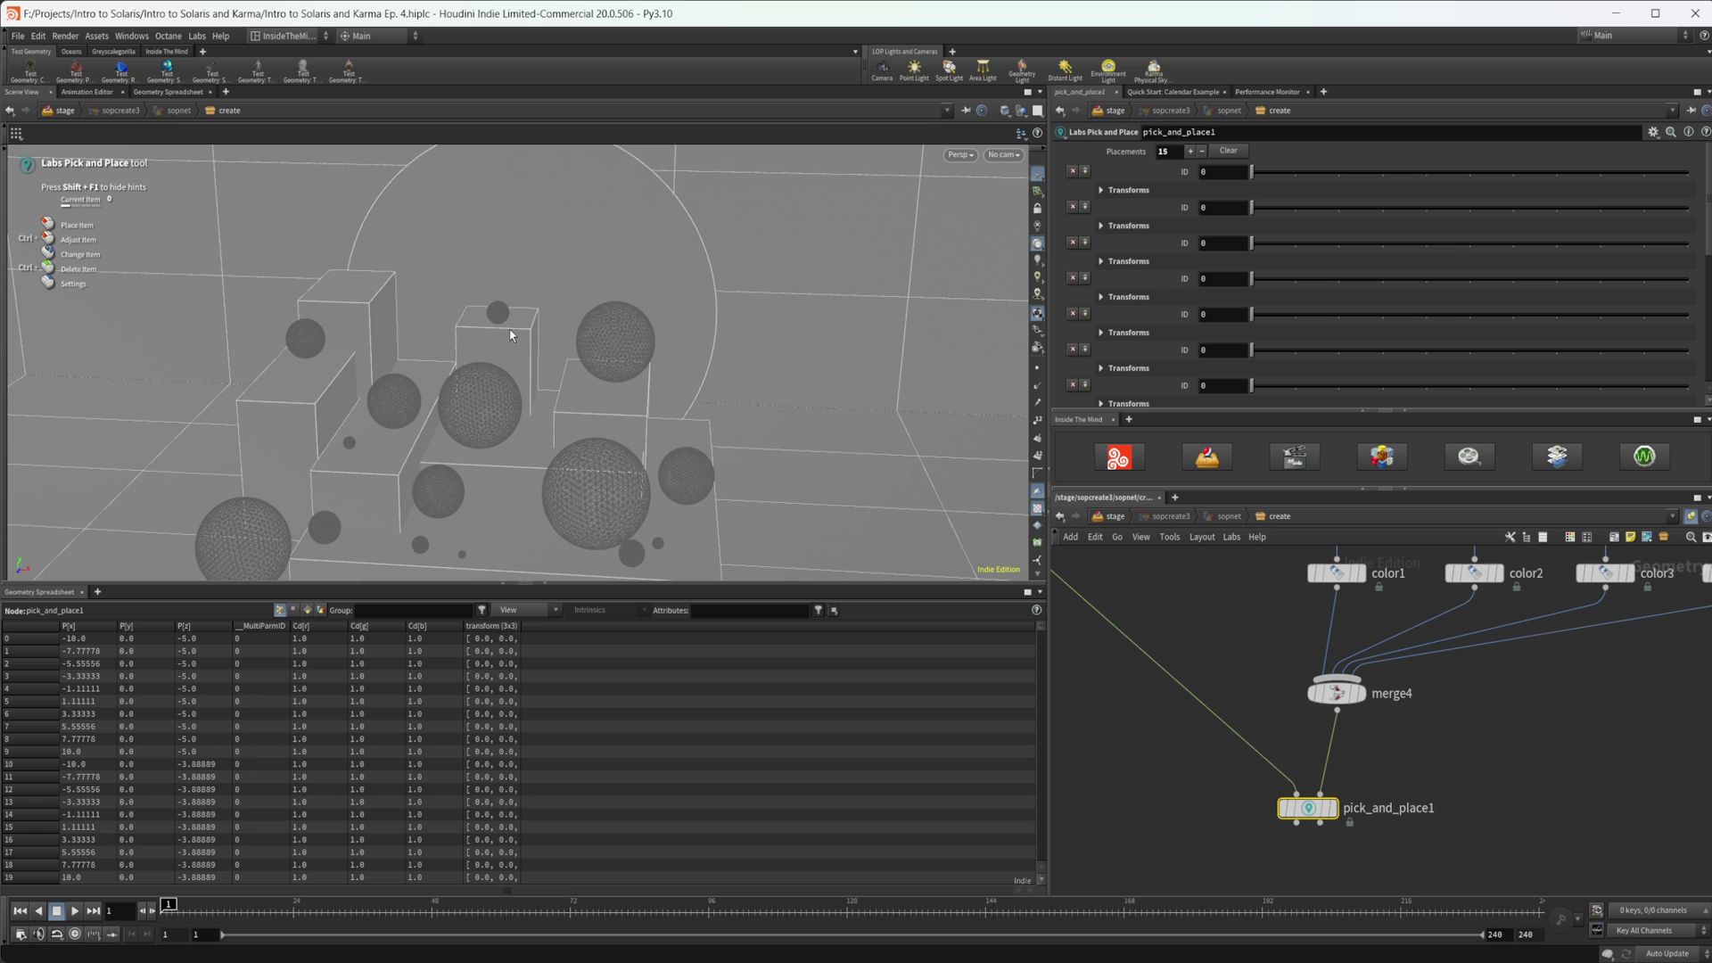
scroll(526, 342, up, 3)
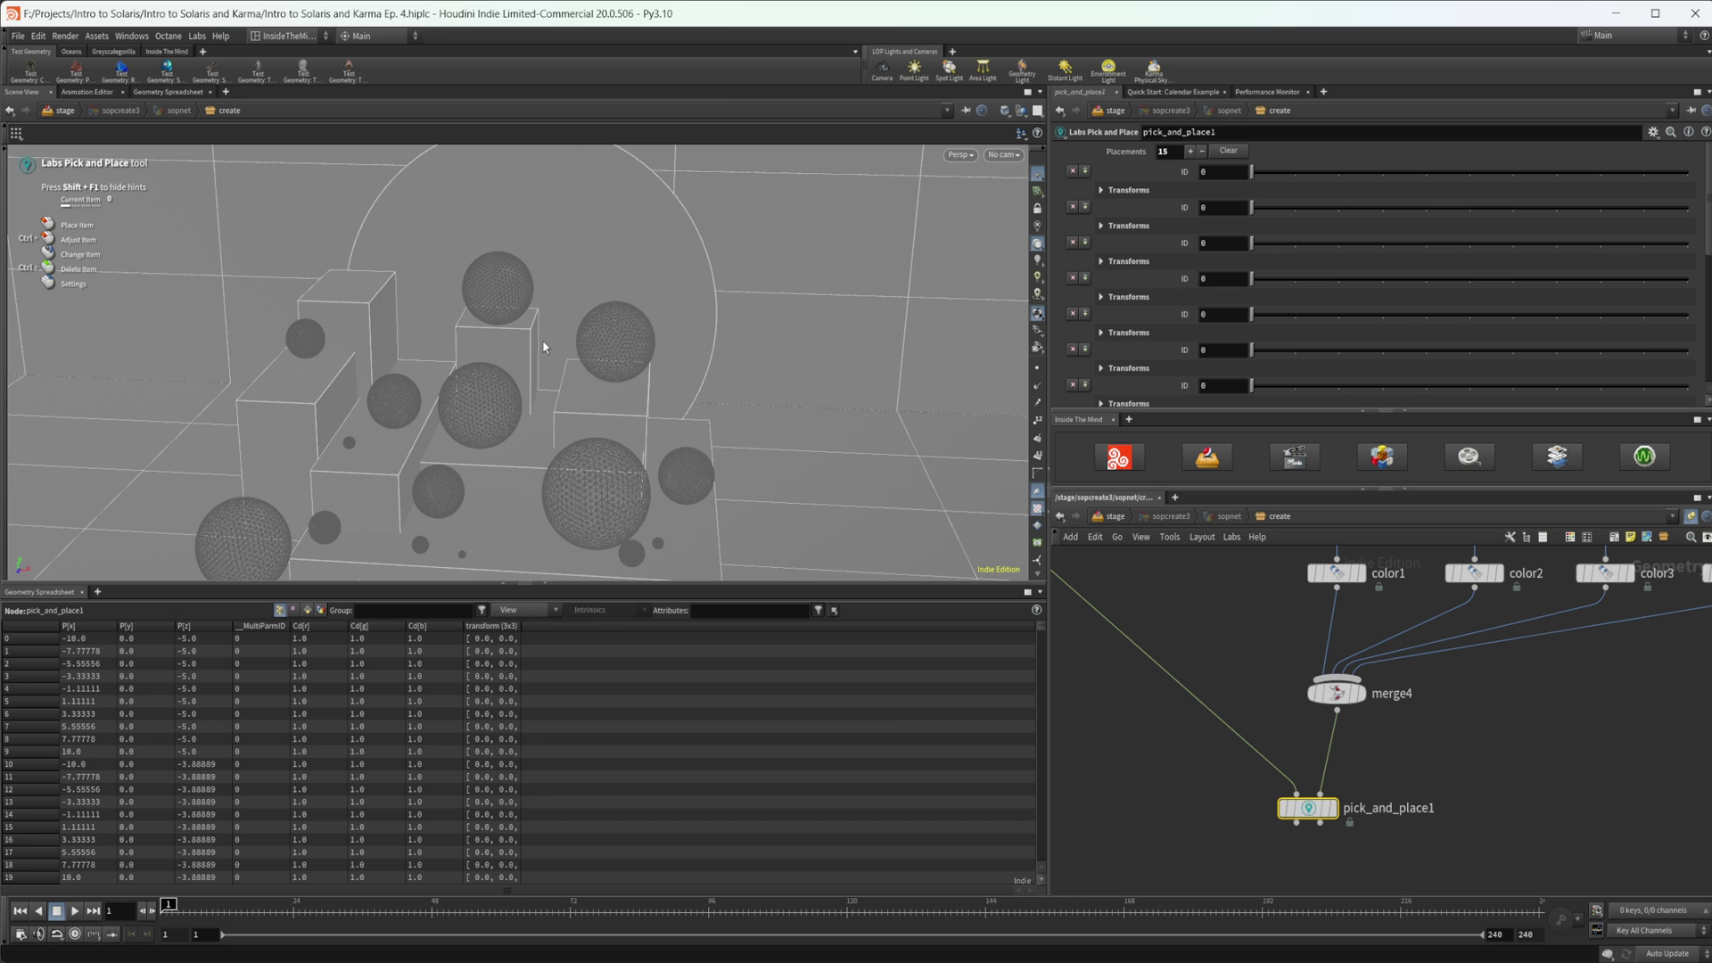
scroll(546, 347, up, 1)
click(545, 347)
Check the sphere placements from a lower angle and restore the lopimportcam1 camera view
key(Escape)
mouse_move(533, 341)
mouse_down()
mouse_move(554, 381)
mouse_move(536, 312)
mouse_up()
alt+drag(561, 387, 550, 436)
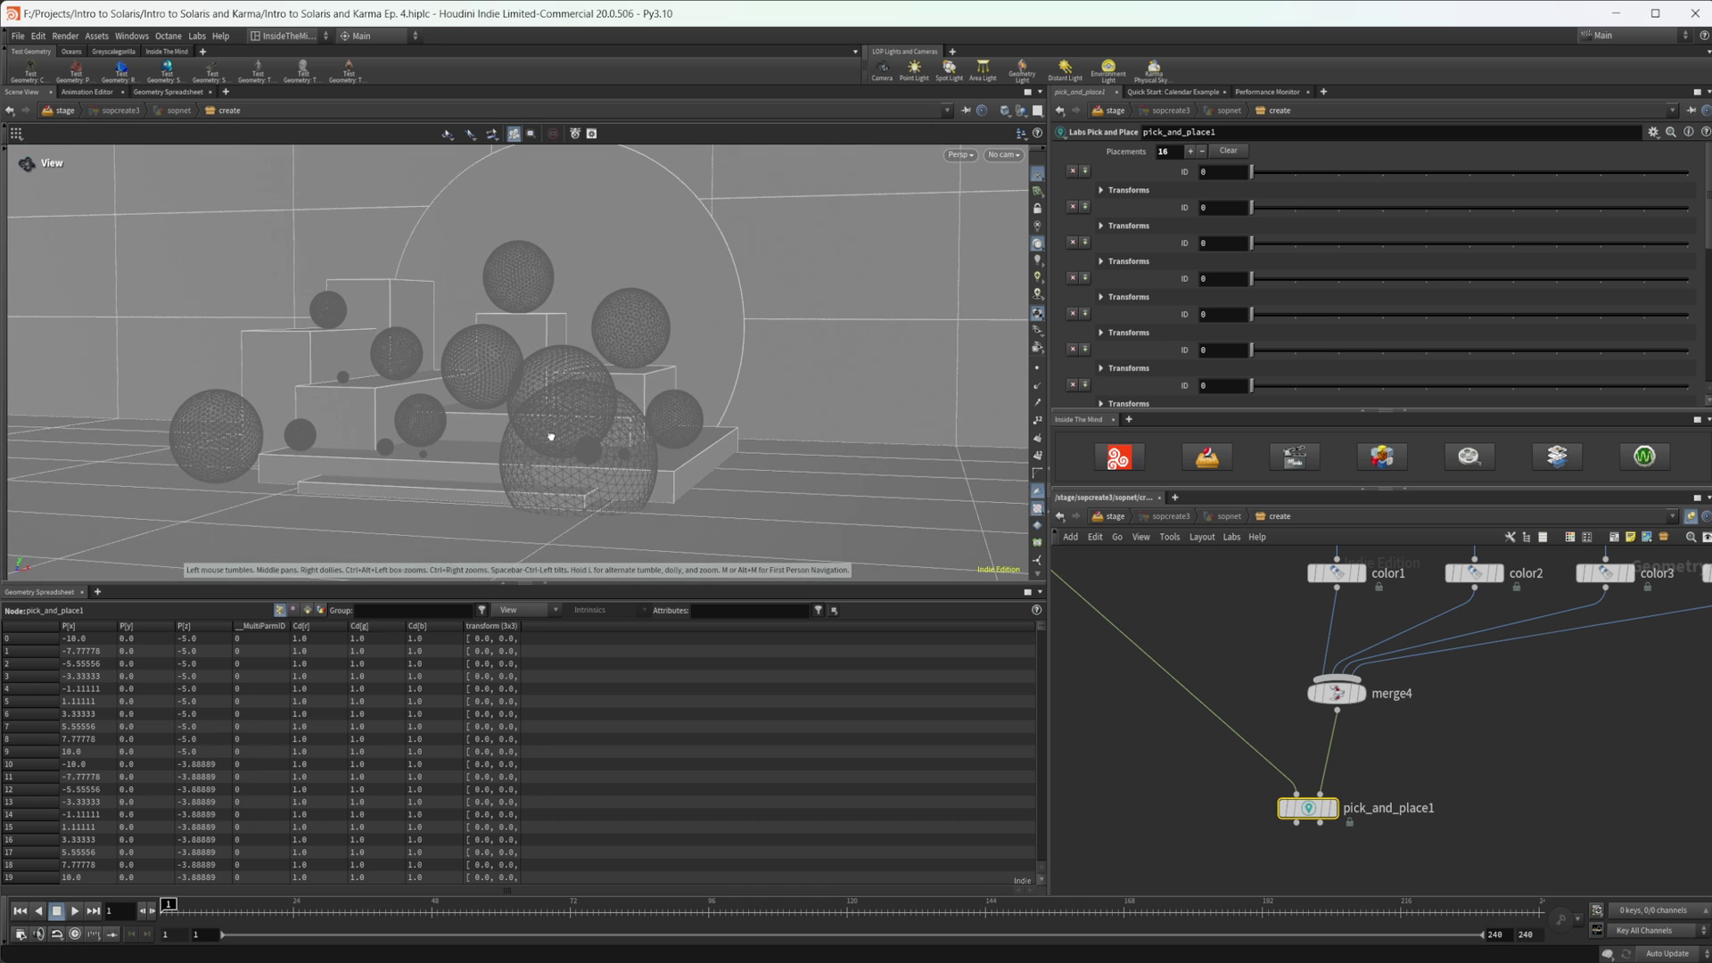
click(991, 154)
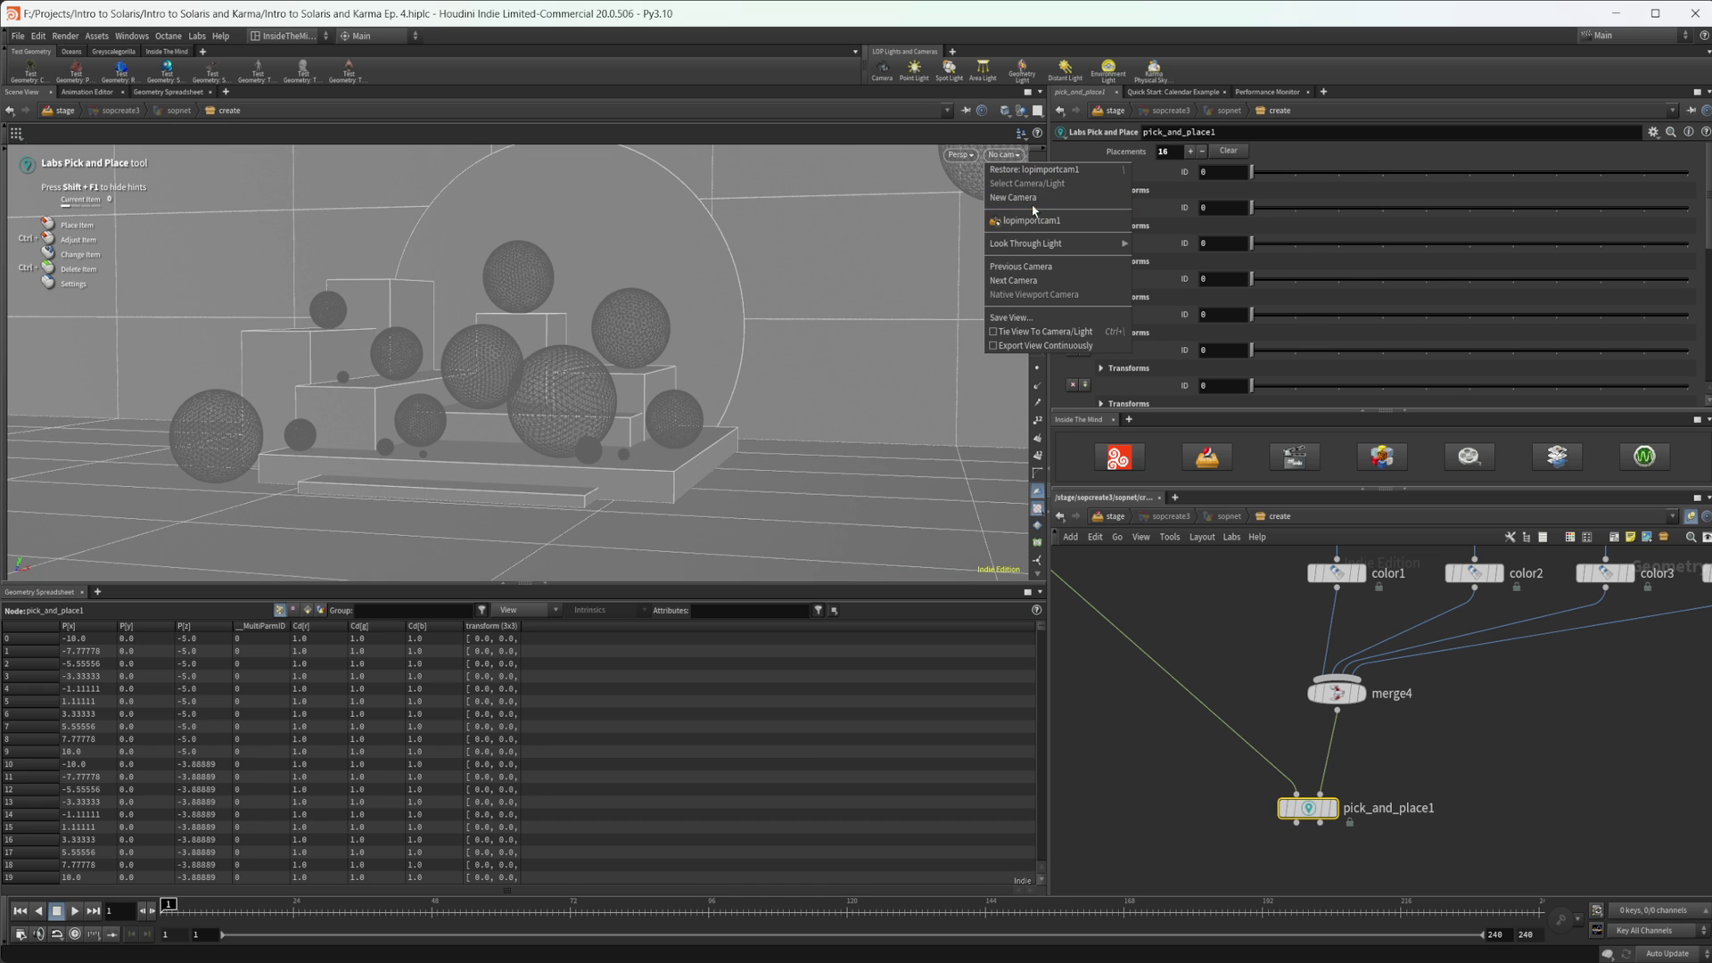
click(1039, 169)
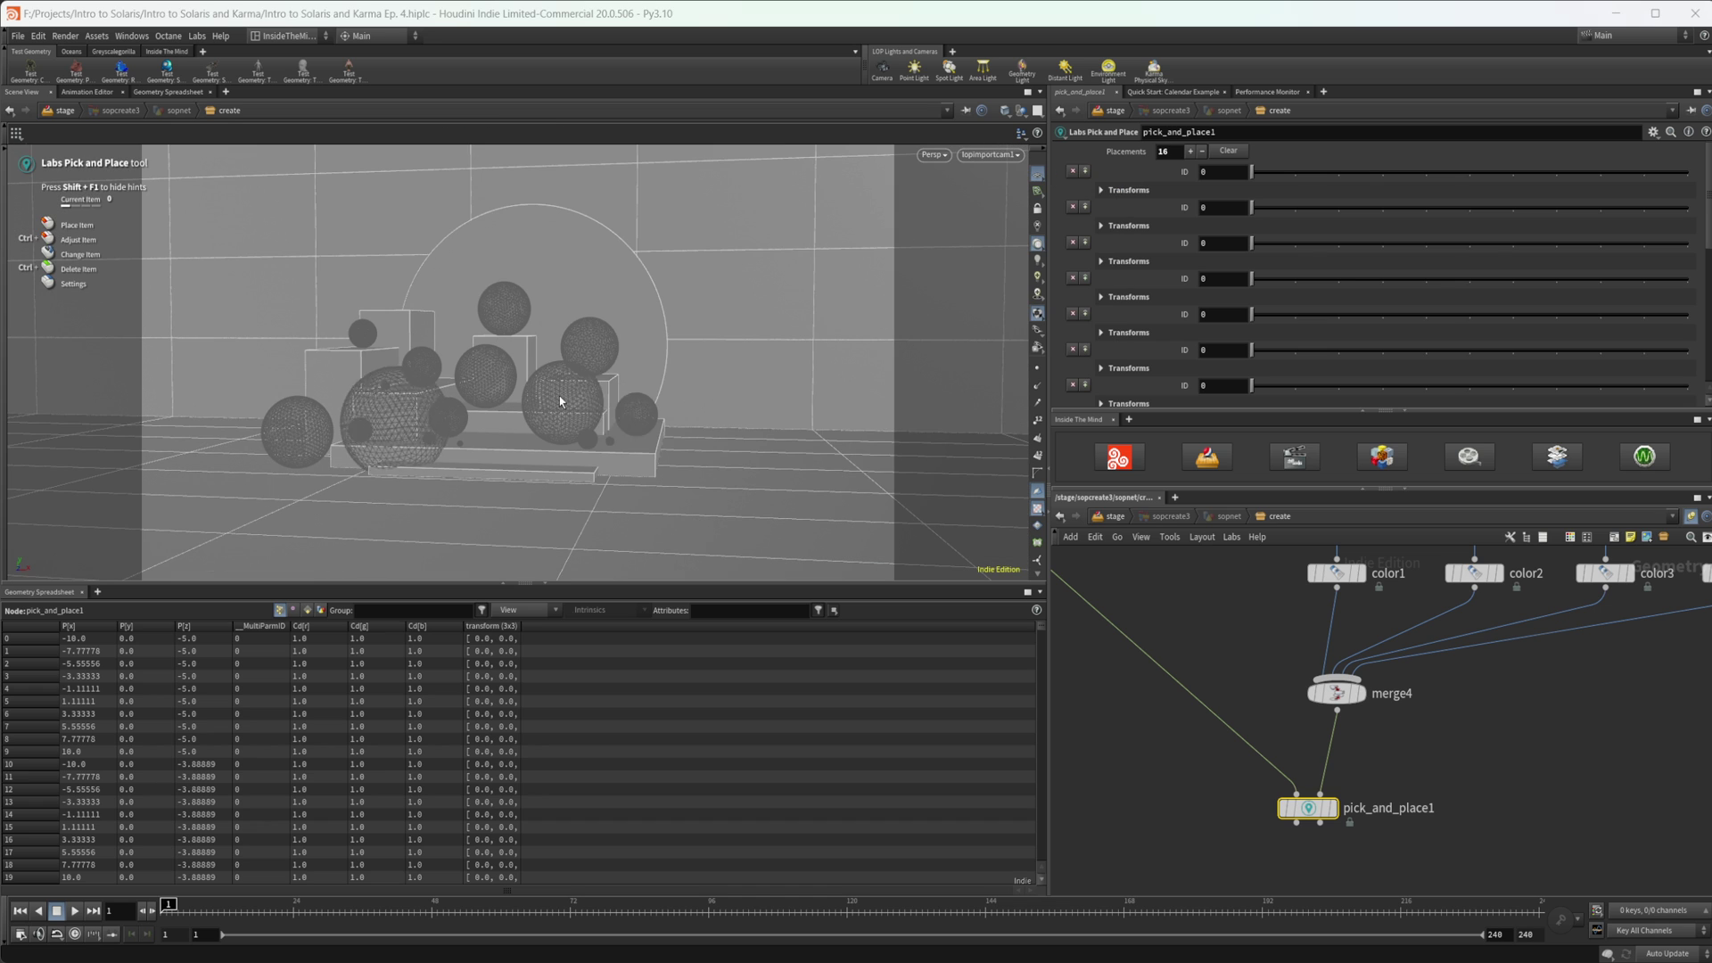
Set the color4 node's color to white (1, 1, 1)
middle_drag(1525, 740, 1277, 817)
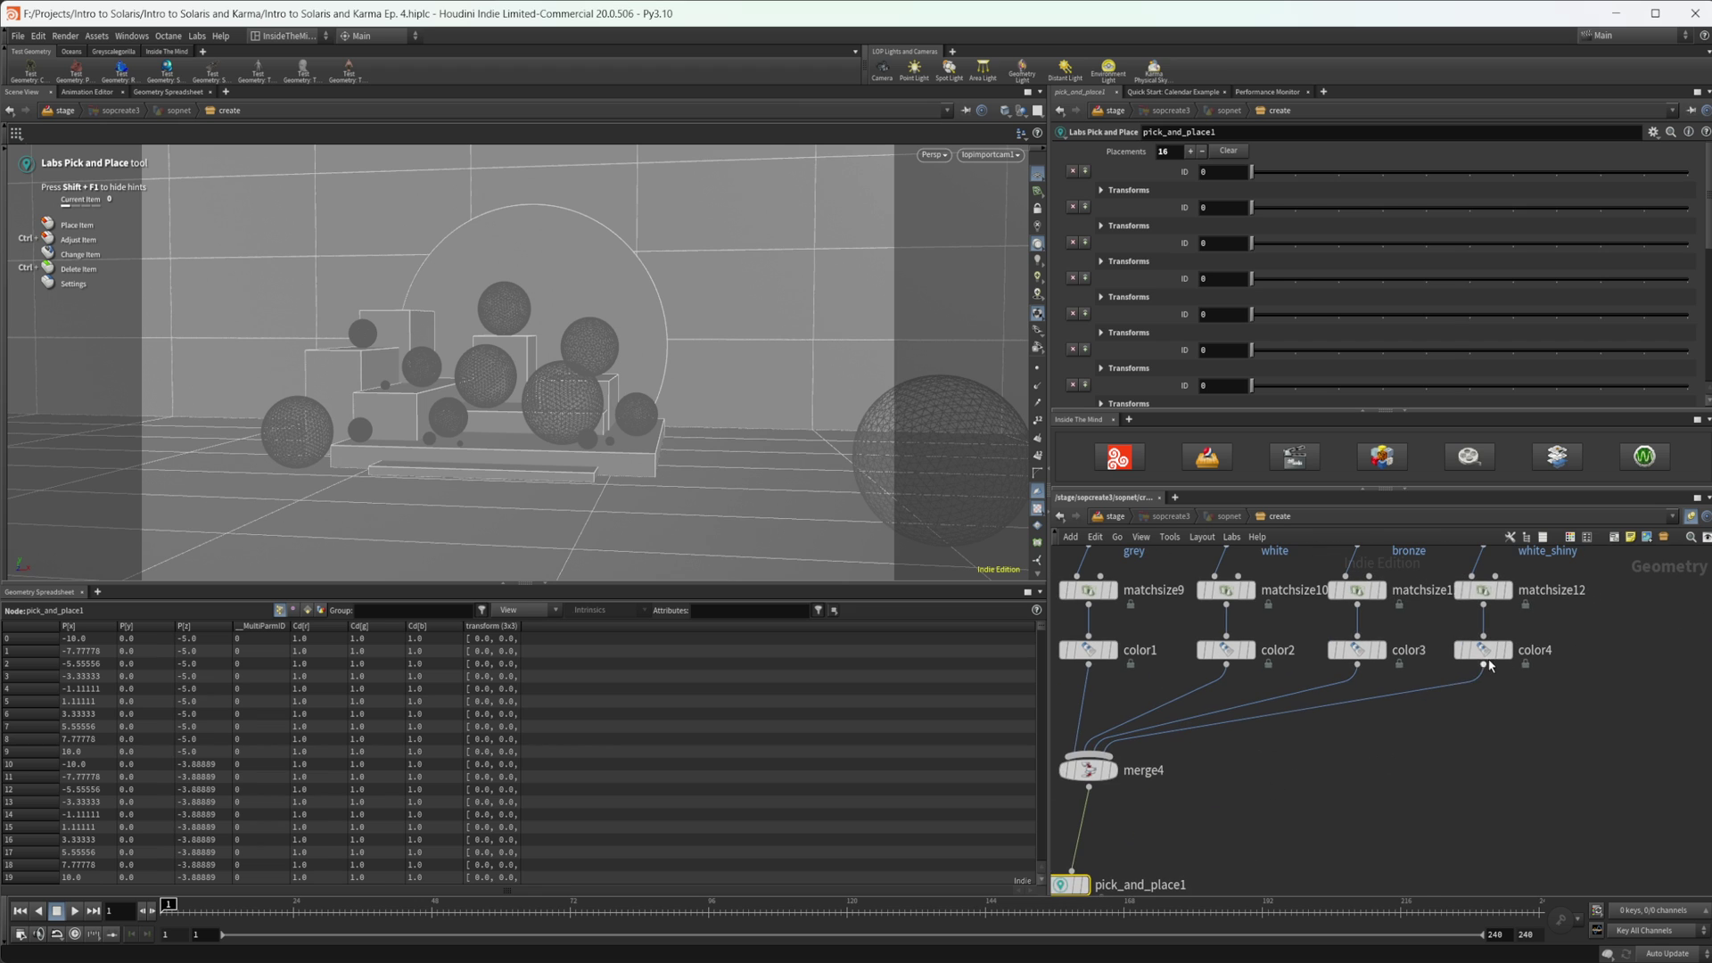
click(1483, 649)
click(1168, 241)
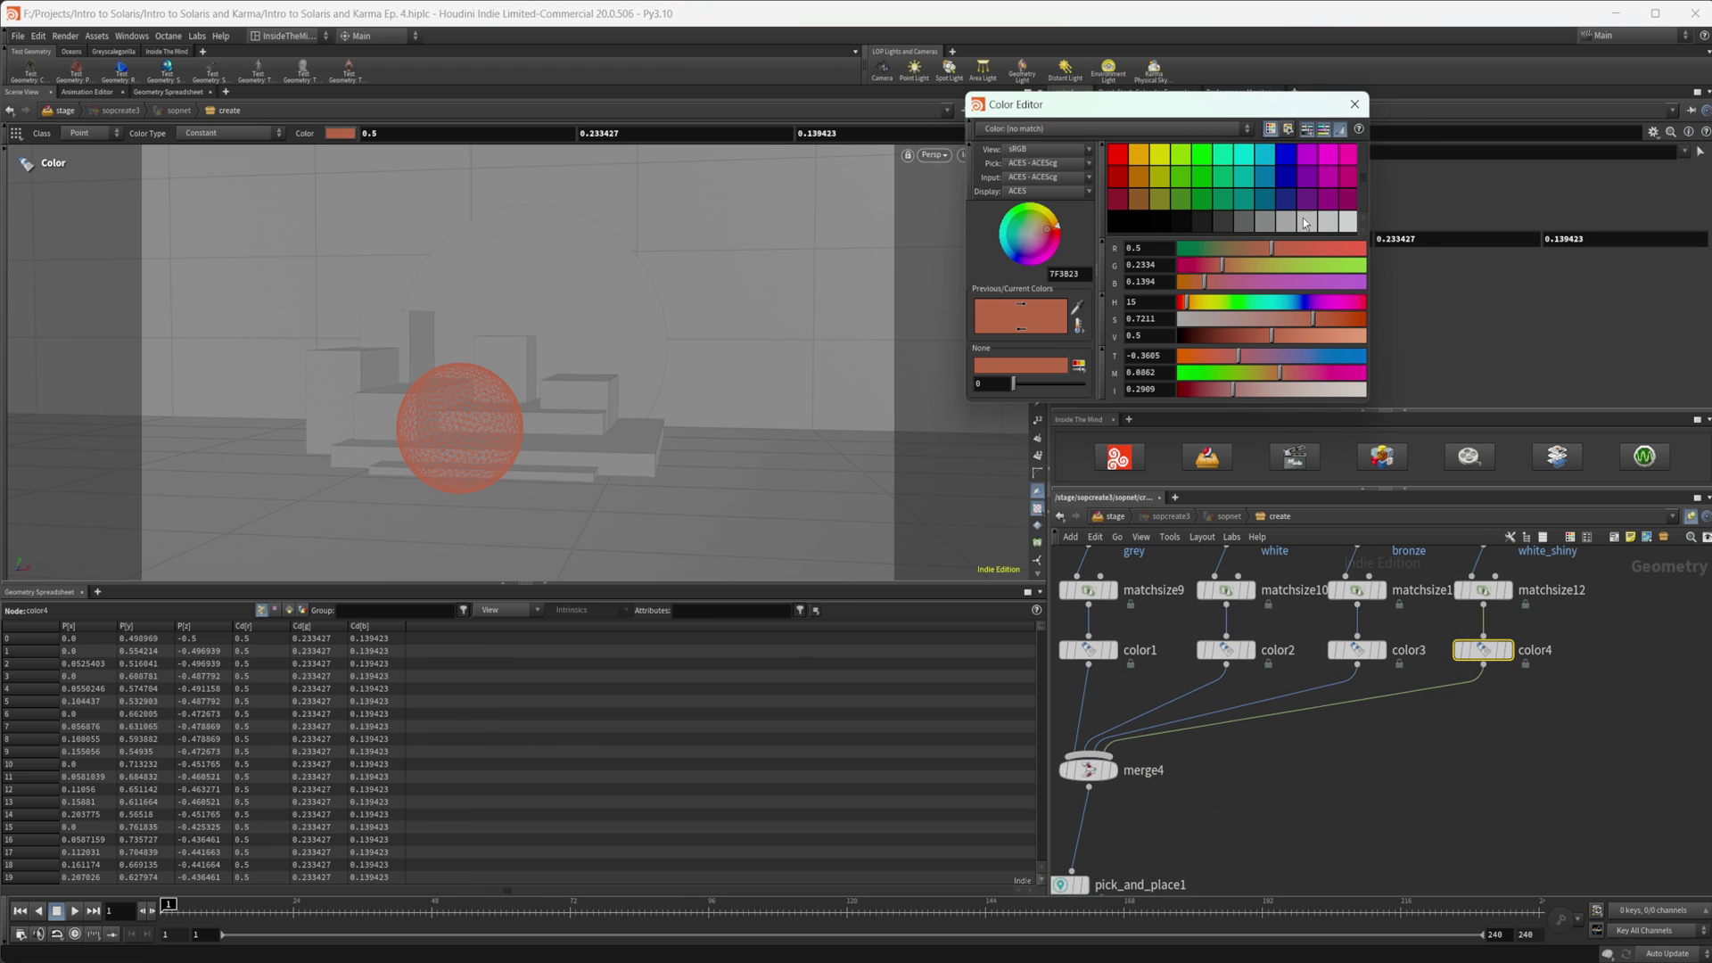
click(1340, 220)
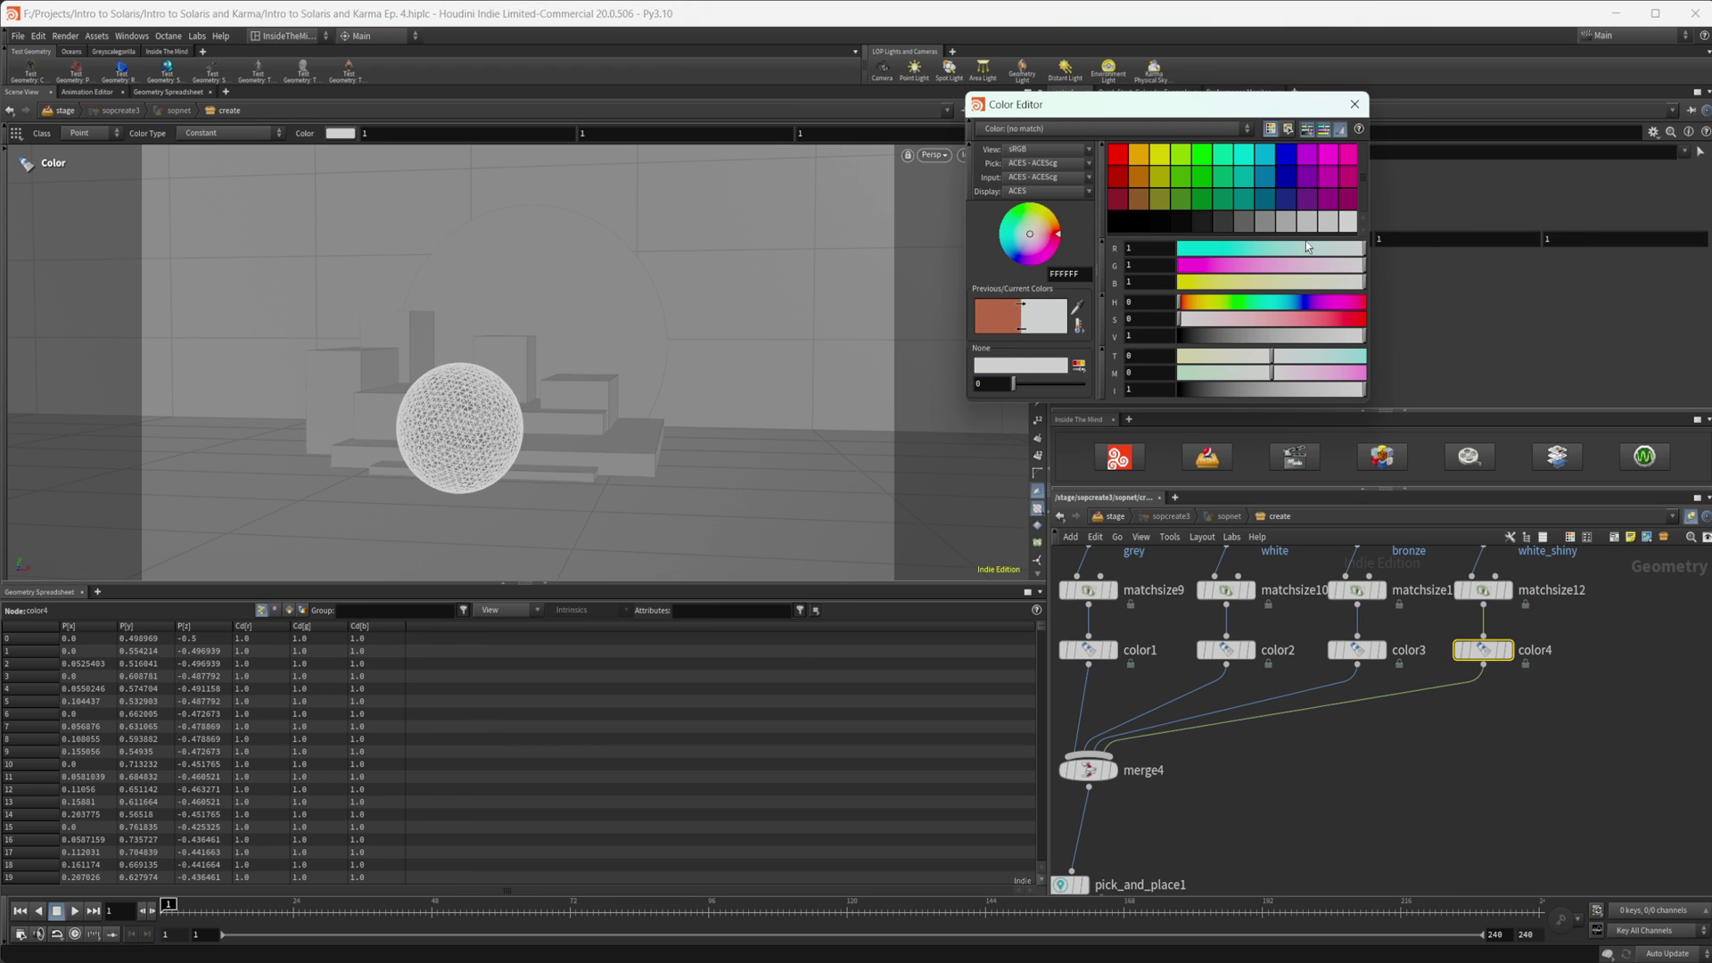
click(1354, 106)
Set the second placement's ID to 2 on the pick_and_place1 node
middle_drag(1257, 781, 1317, 828)
middle_drag(1304, 763, 1392, 599)
click(1215, 765)
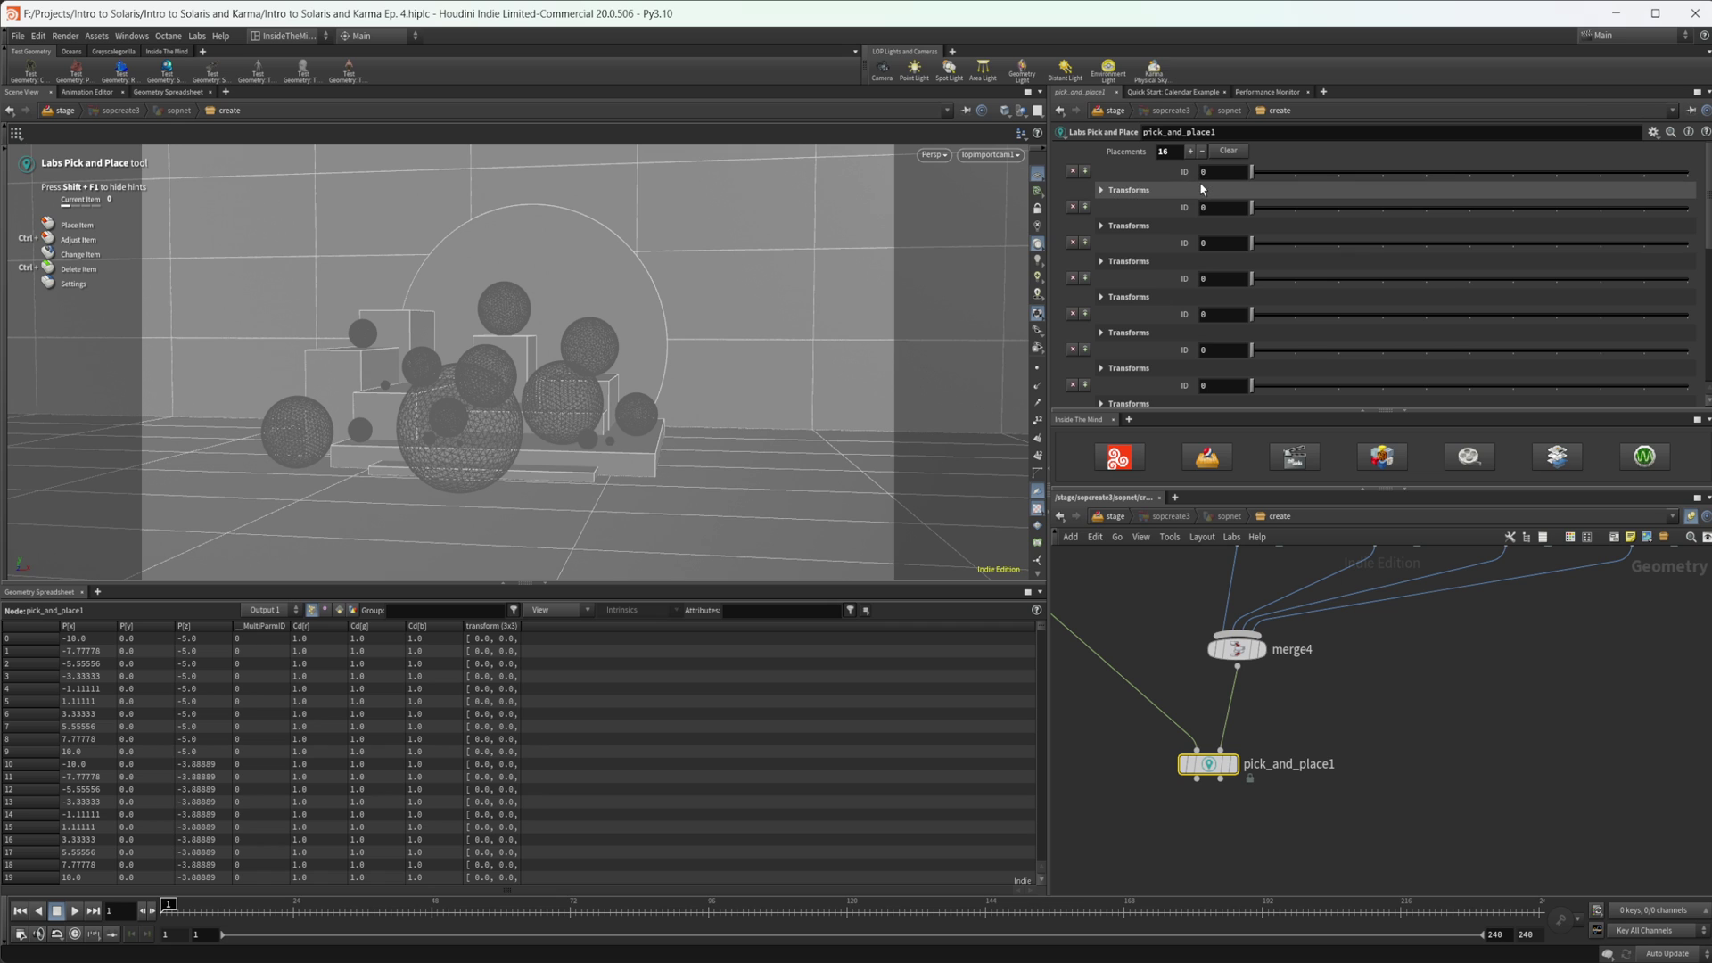
click(1218, 173)
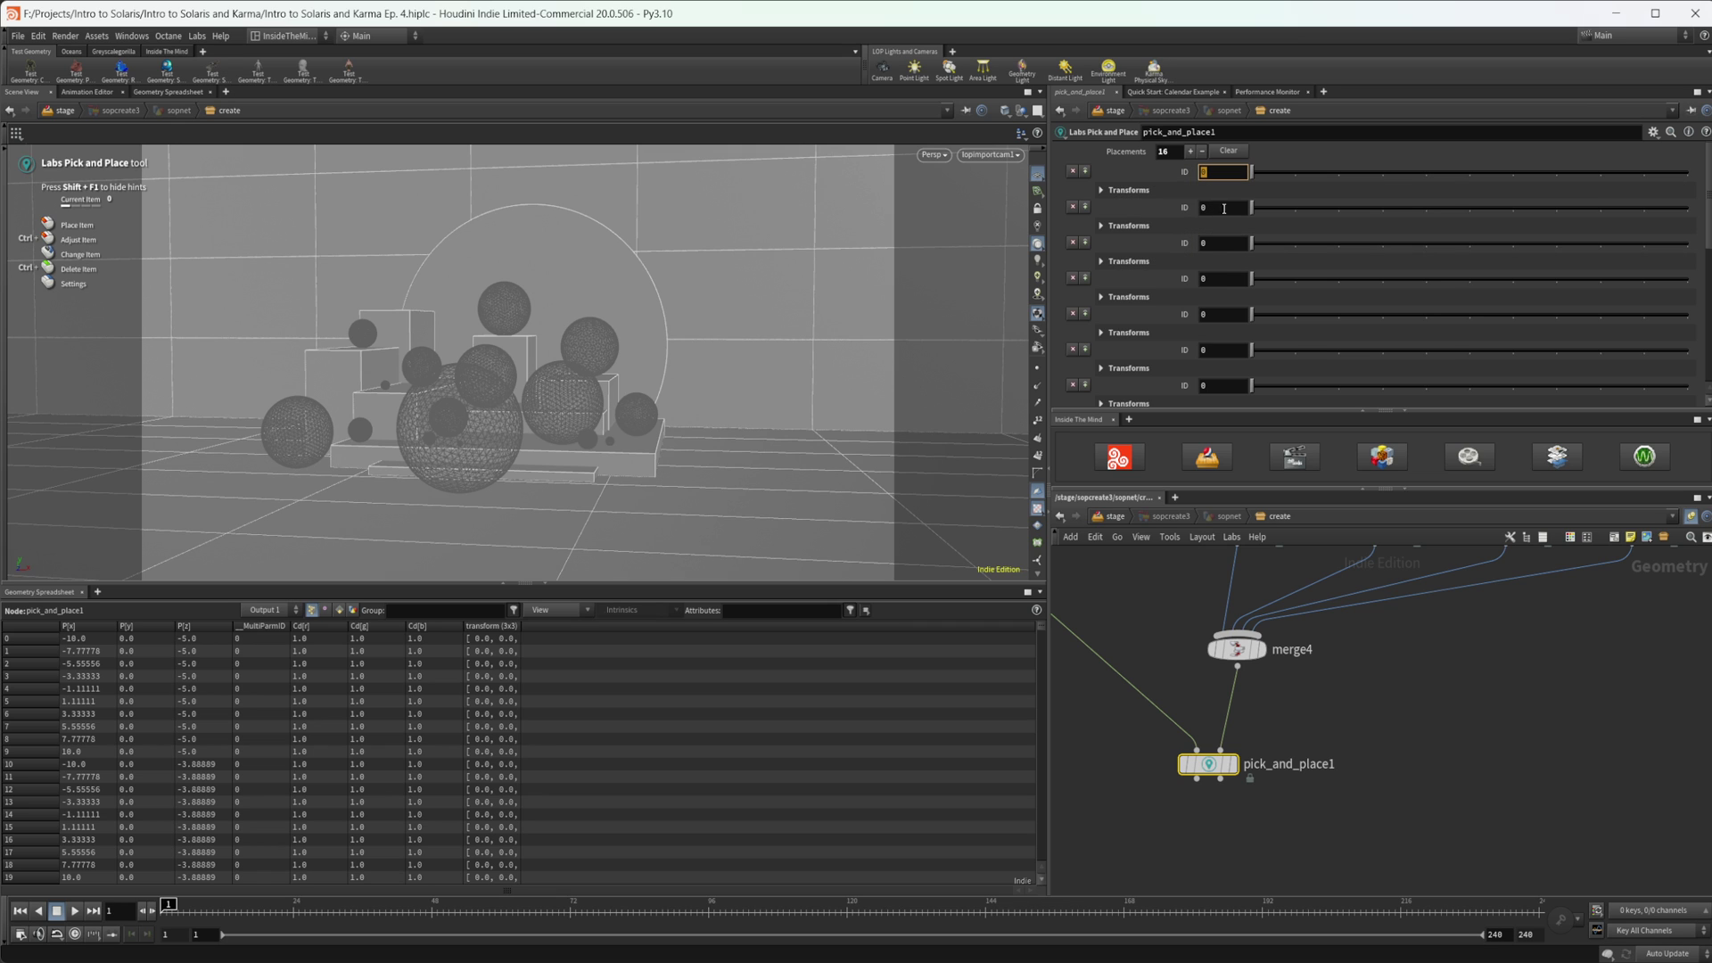
click(1295, 208)
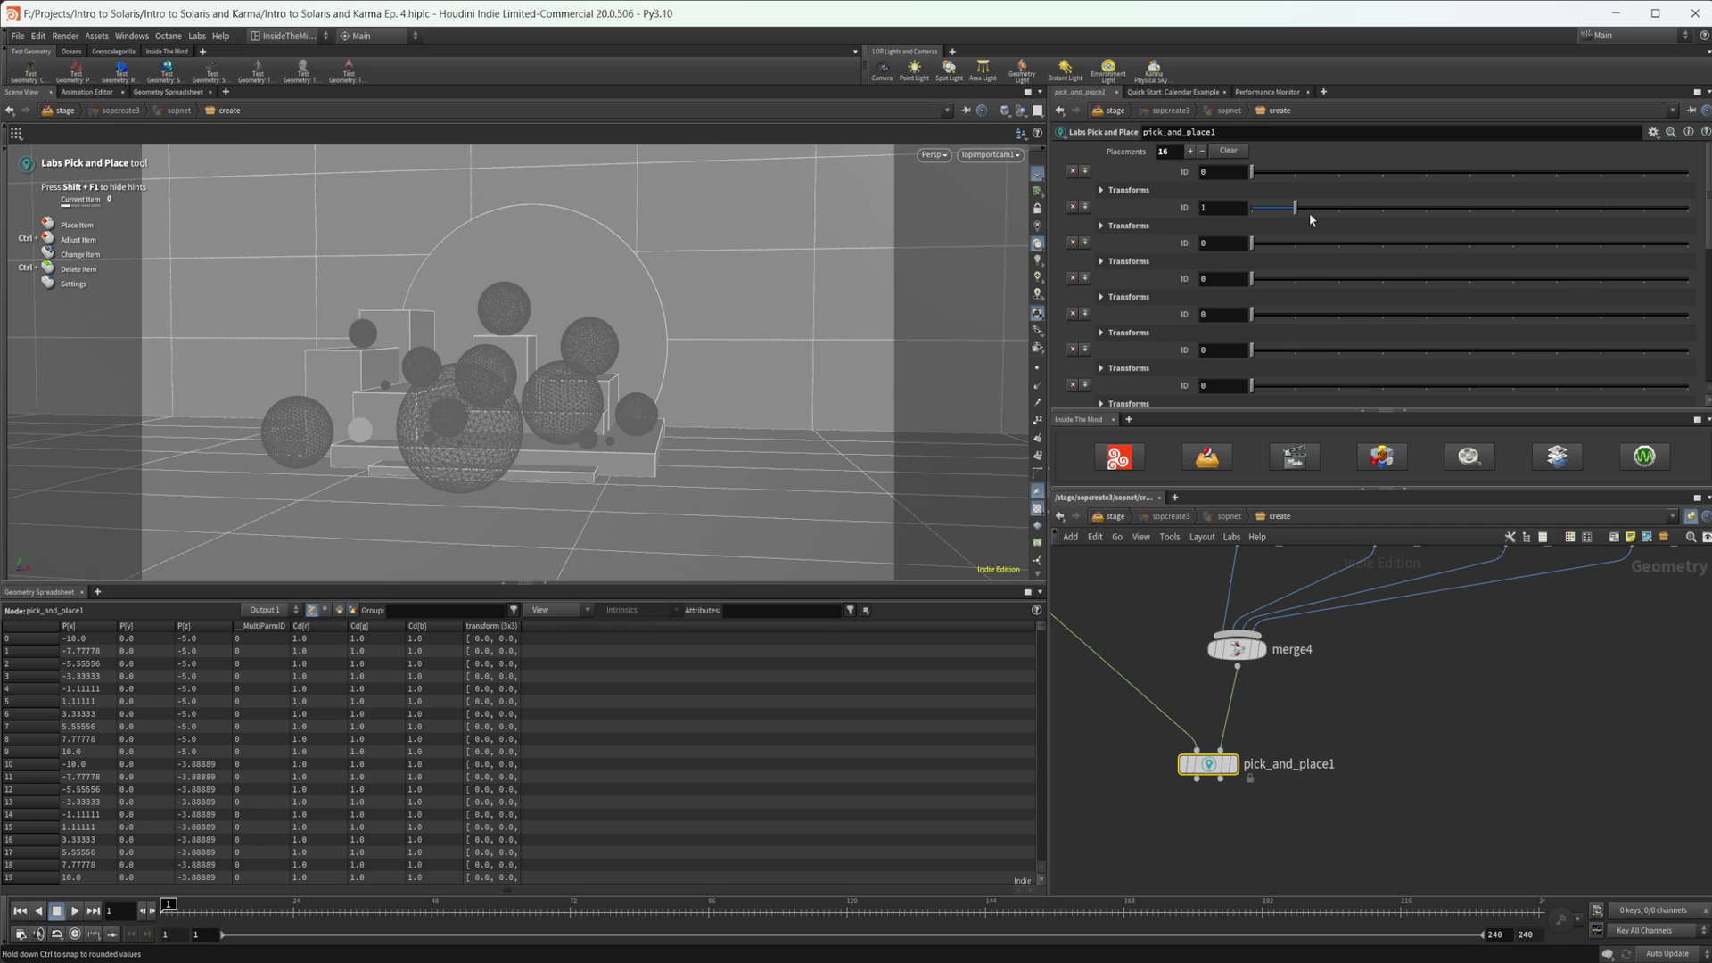
click(1325, 211)
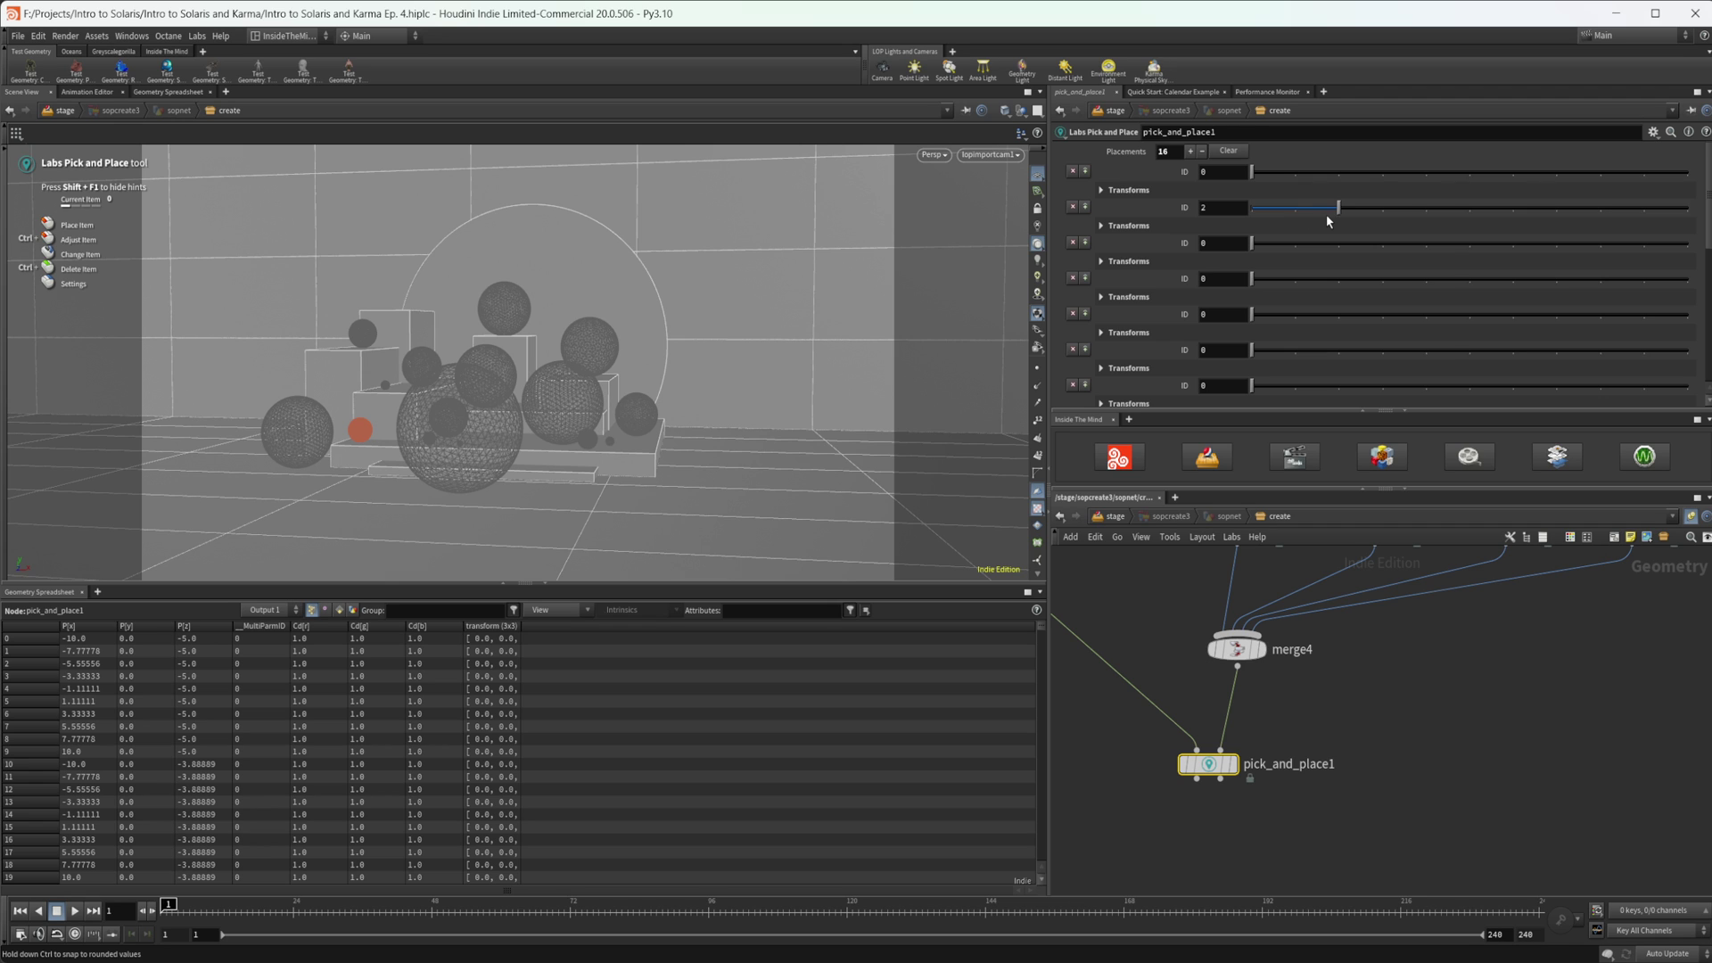
Set the third placement's ID to 2, the first placement's to 1 and the fourth placement's to 3
click(1291, 245)
mouse_move(1318, 256)
mouse_down()
mouse_move(1362, 256)
mouse_move(1300, 279)
mouse_move(1318, 285)
mouse_up()
drag(1292, 279, 1264, 284)
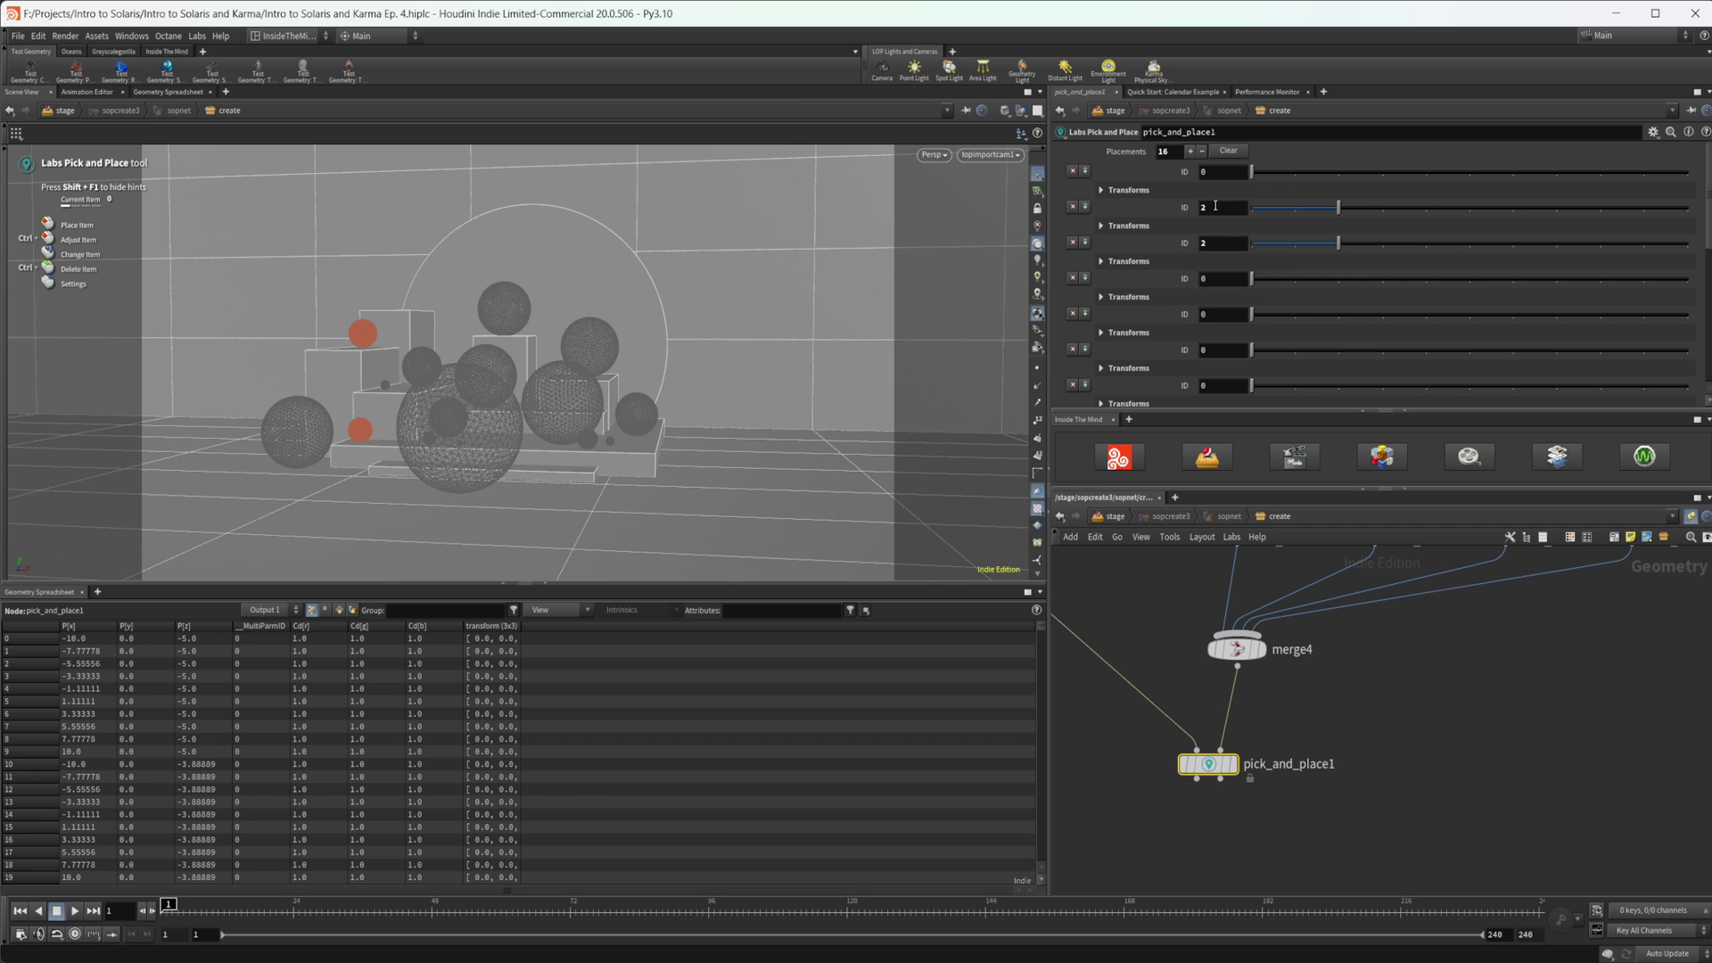
drag(1252, 172, 1290, 184)
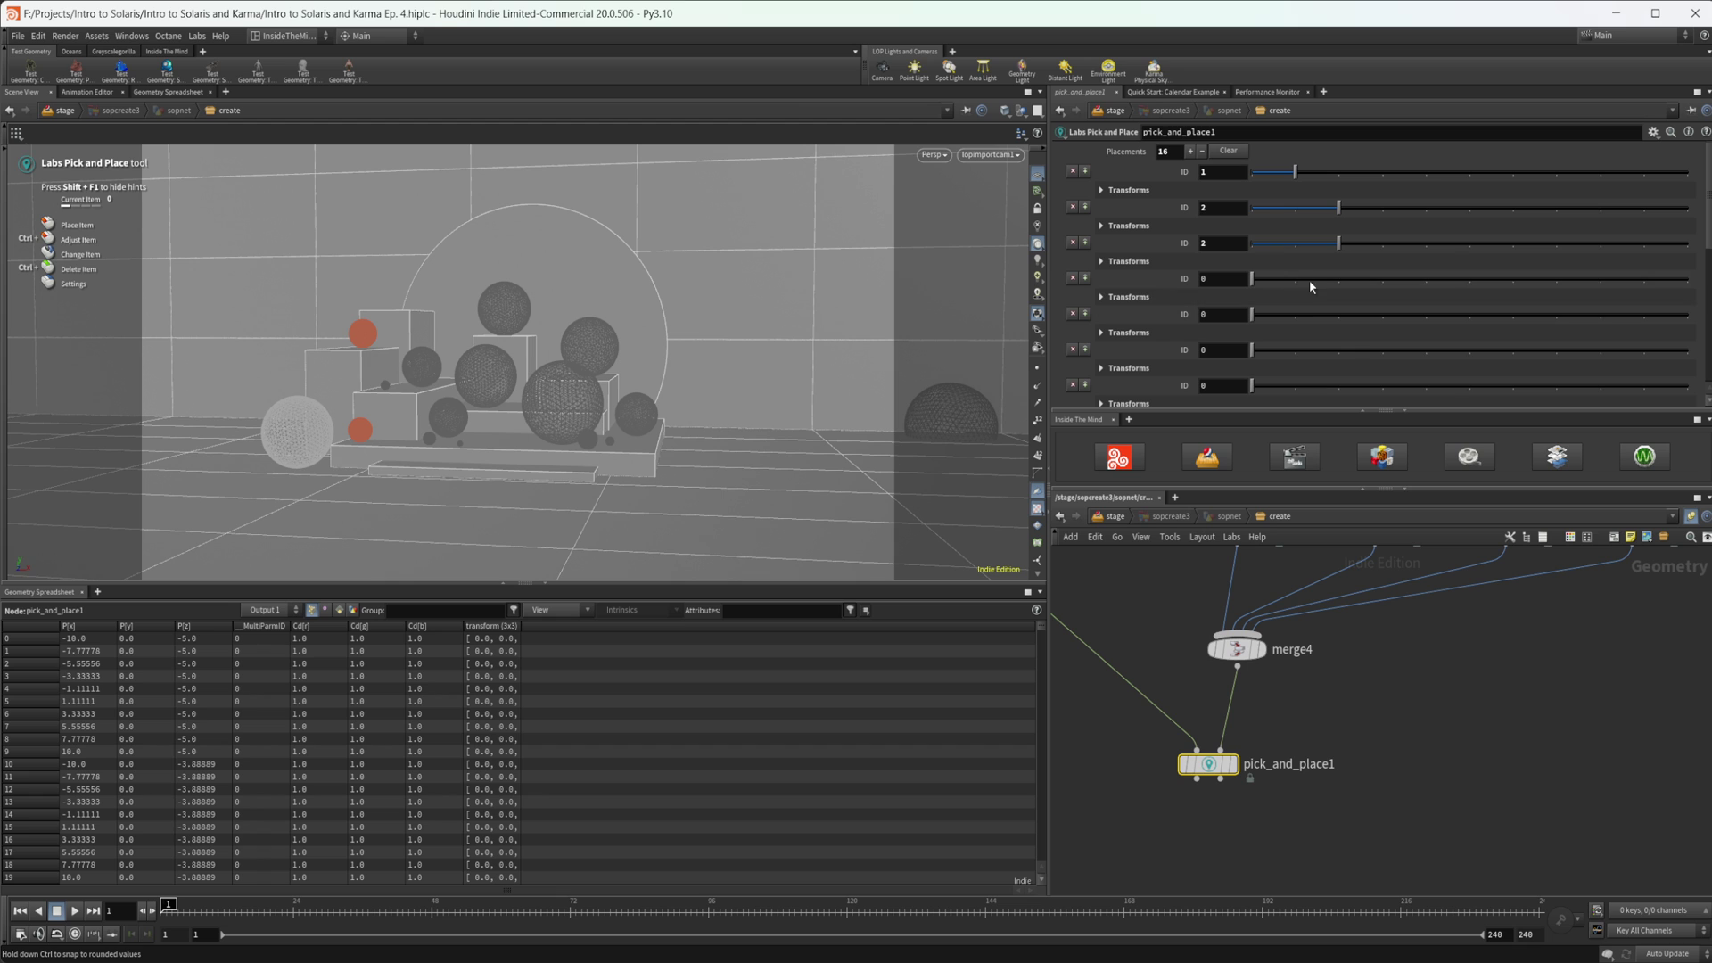
drag(1346, 282, 1396, 297)
Change the color4 node's color to cyan (0.303337, 0.946892, 1)
middle_drag(1468, 600, 1343, 756)
click(1516, 689)
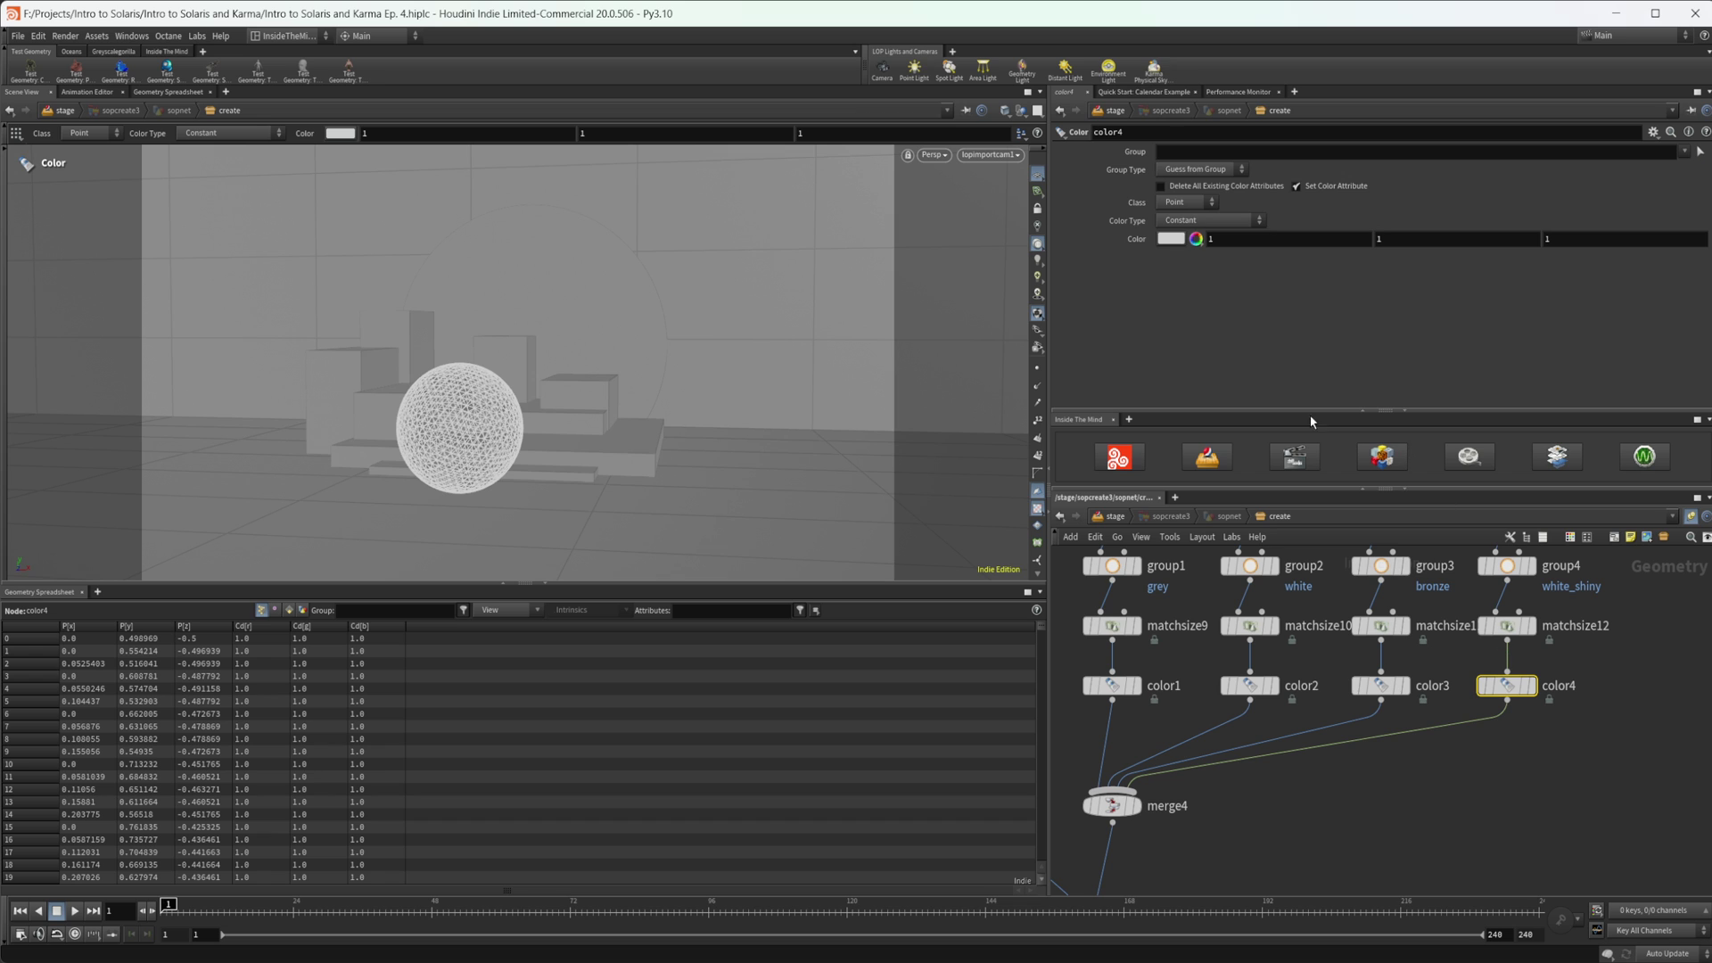
click(1176, 244)
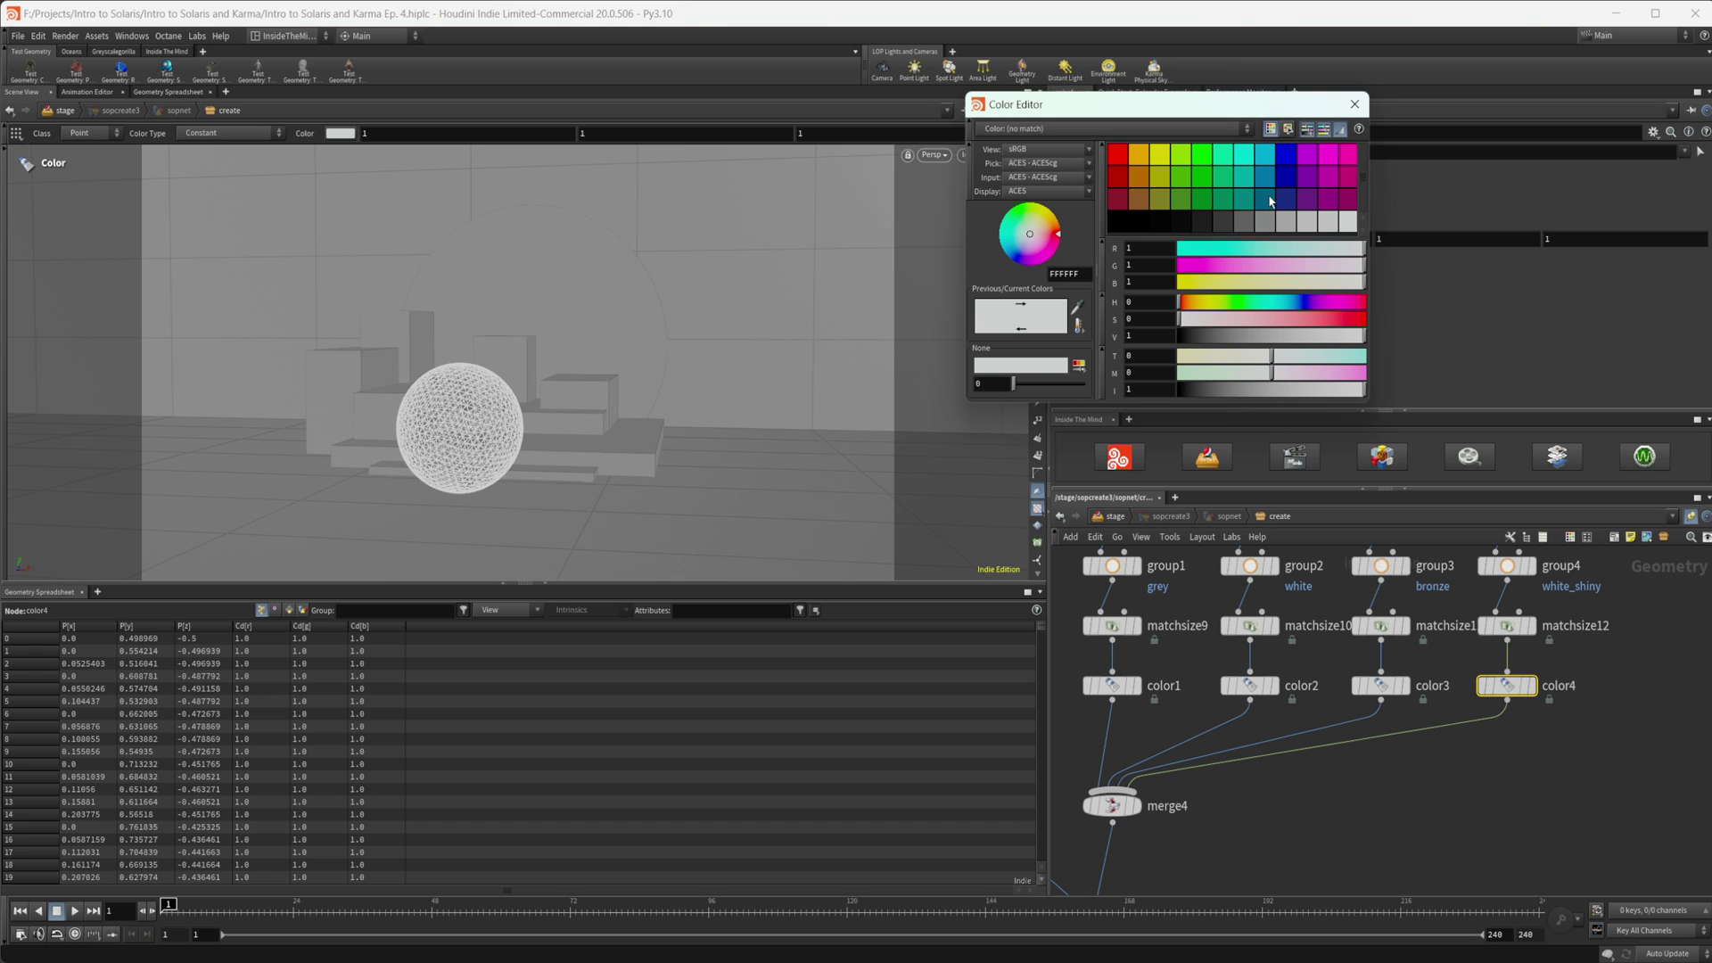
drag(1034, 248, 1015, 241)
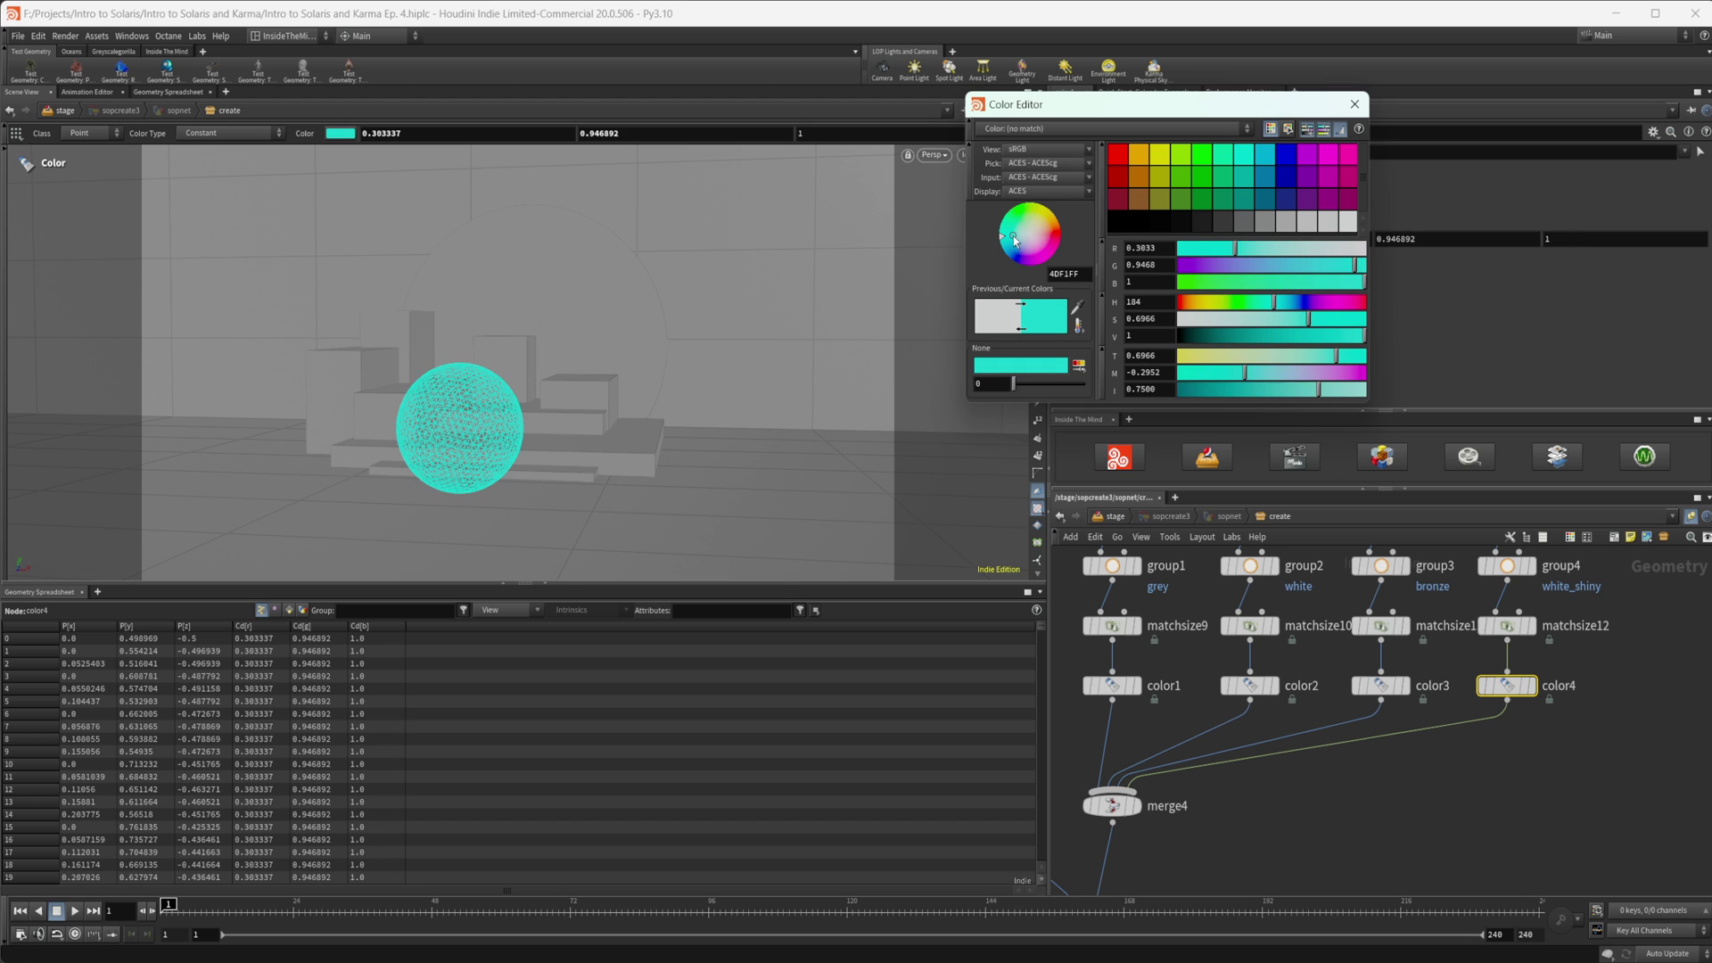
click(1355, 104)
Set the fifth placement's ID to 1 on the pick_and_place1 node
middle_drag(1264, 737, 1342, 518)
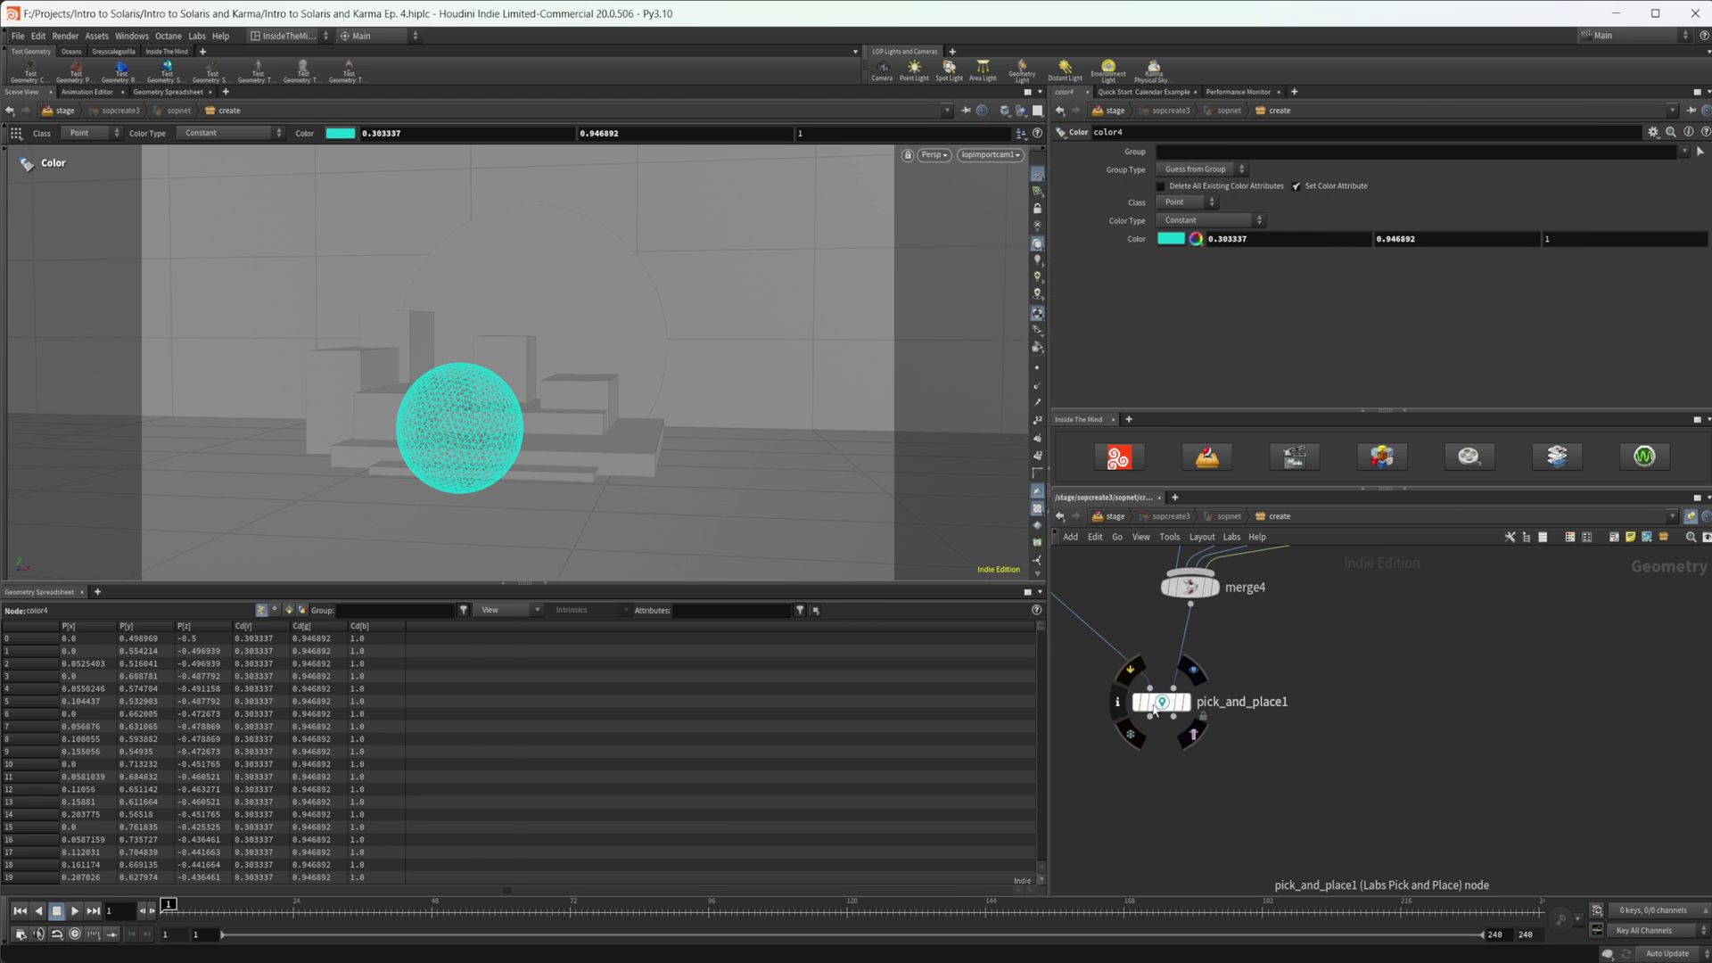
click(1161, 701)
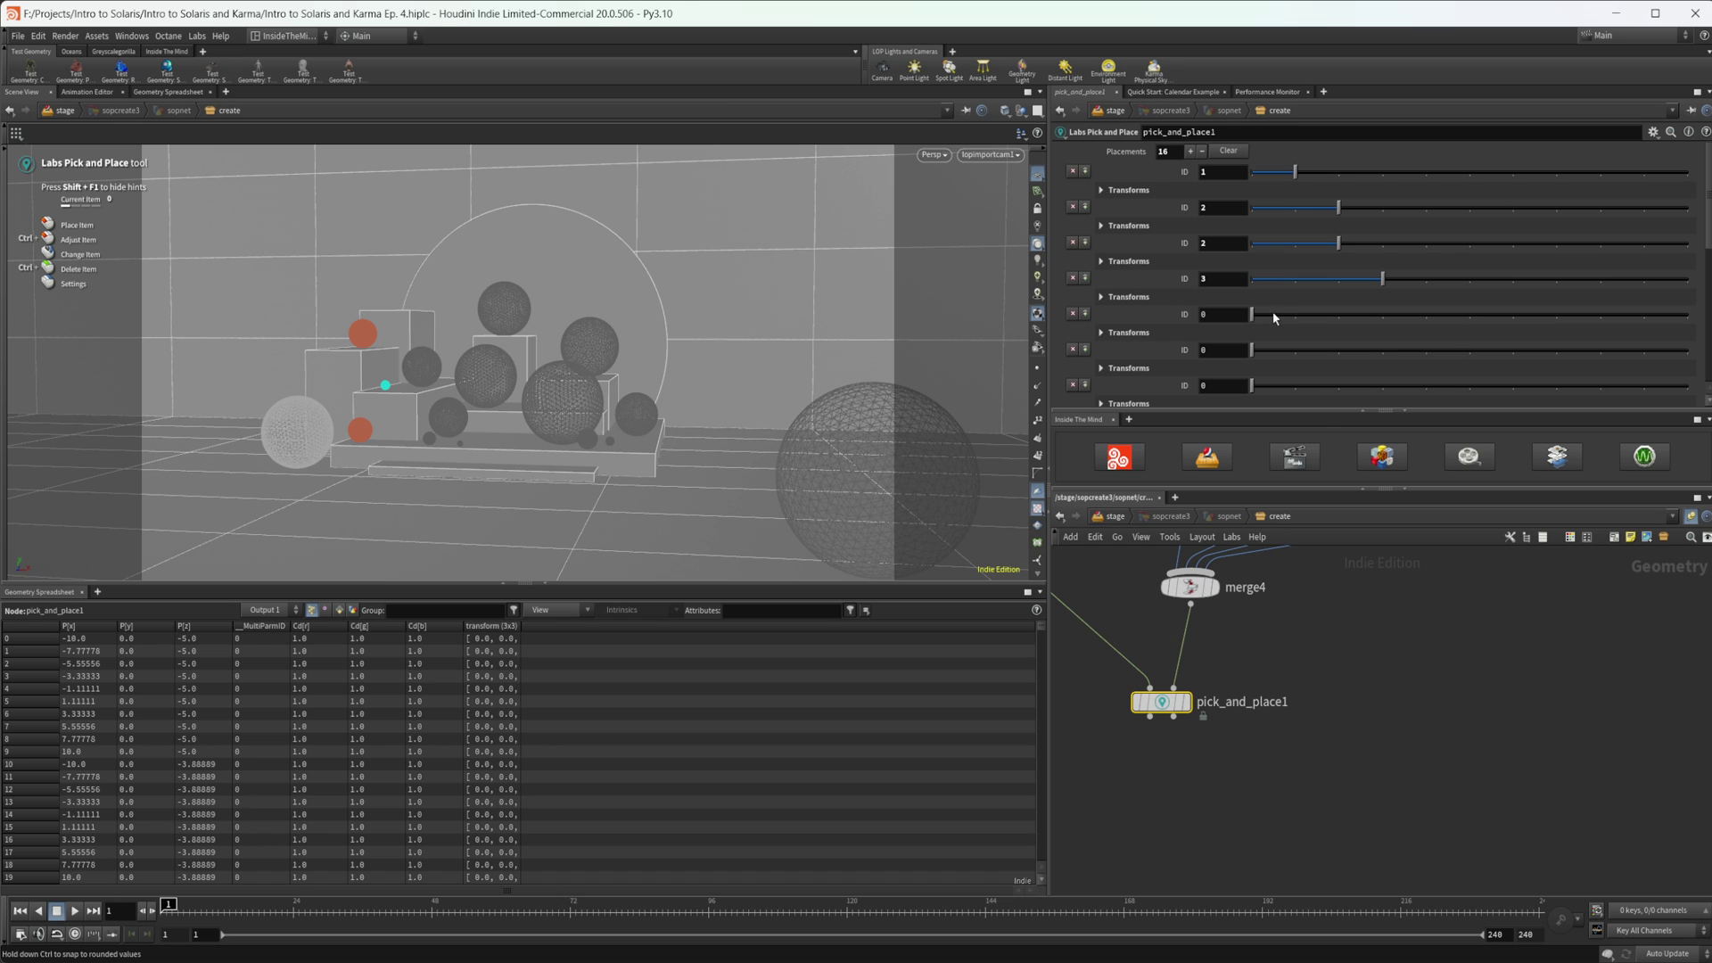
drag(1271, 314, 1298, 318)
scroll(1290, 318, down, 1)
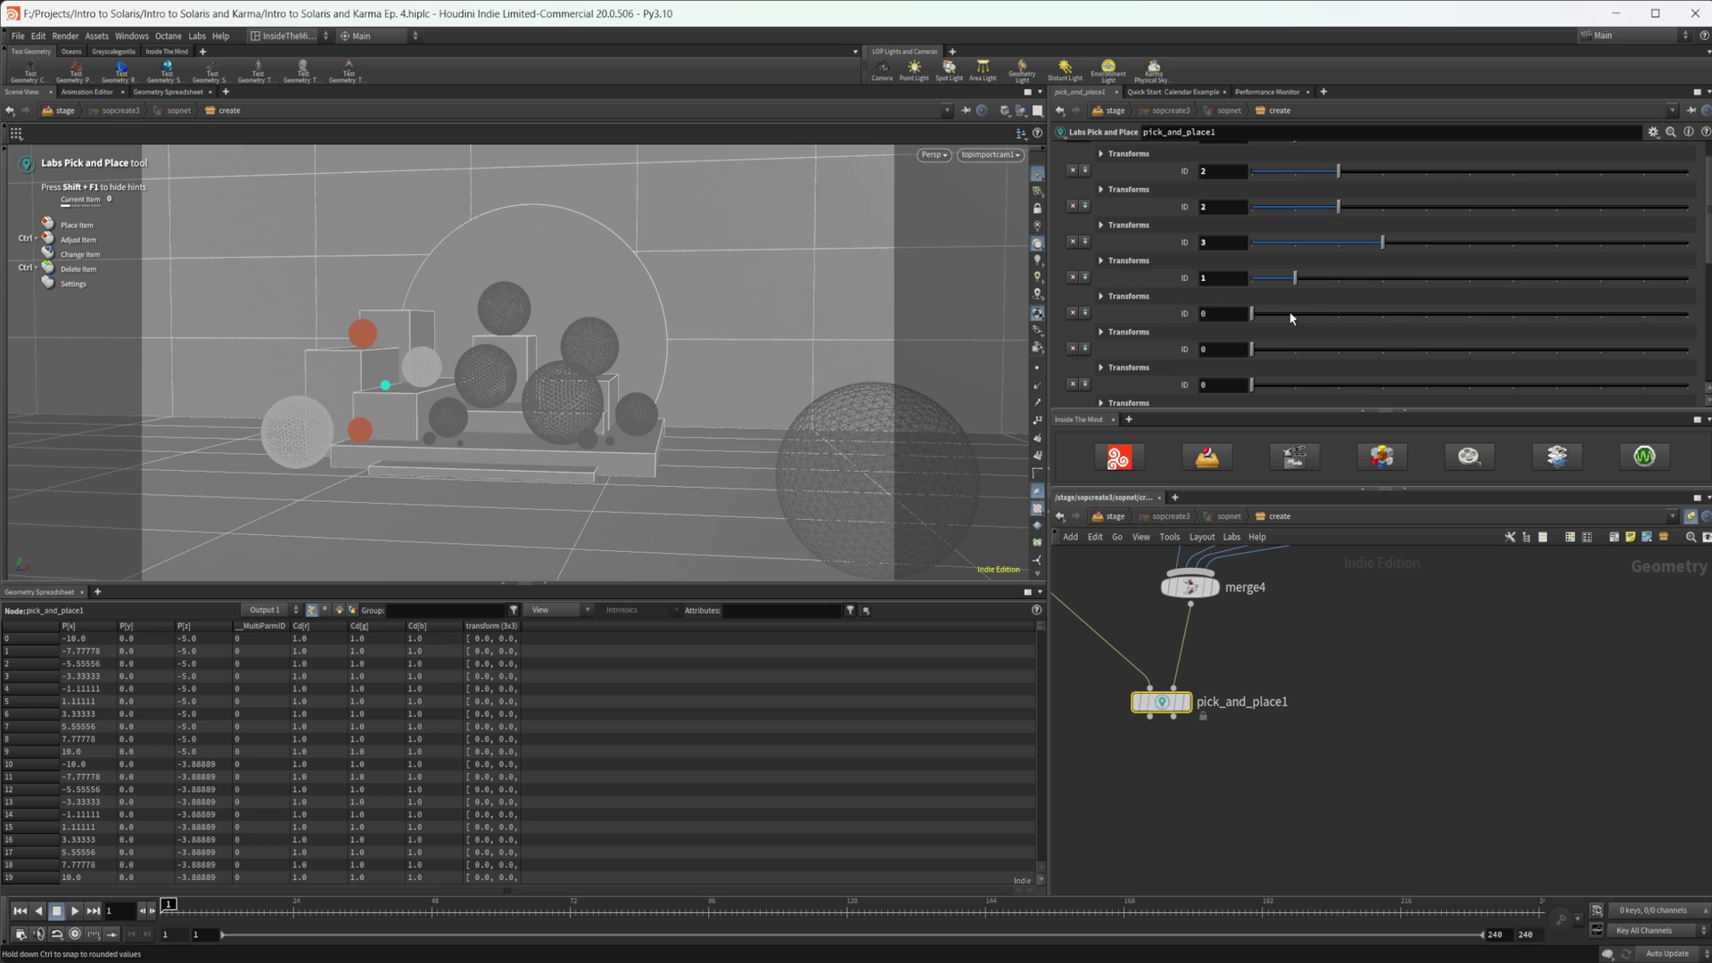
Set the fourth placement's ID to 0, the fifth's to 3 and the sixth's to 1 on the pick_and_place1 node
drag(1290, 318, 1376, 287)
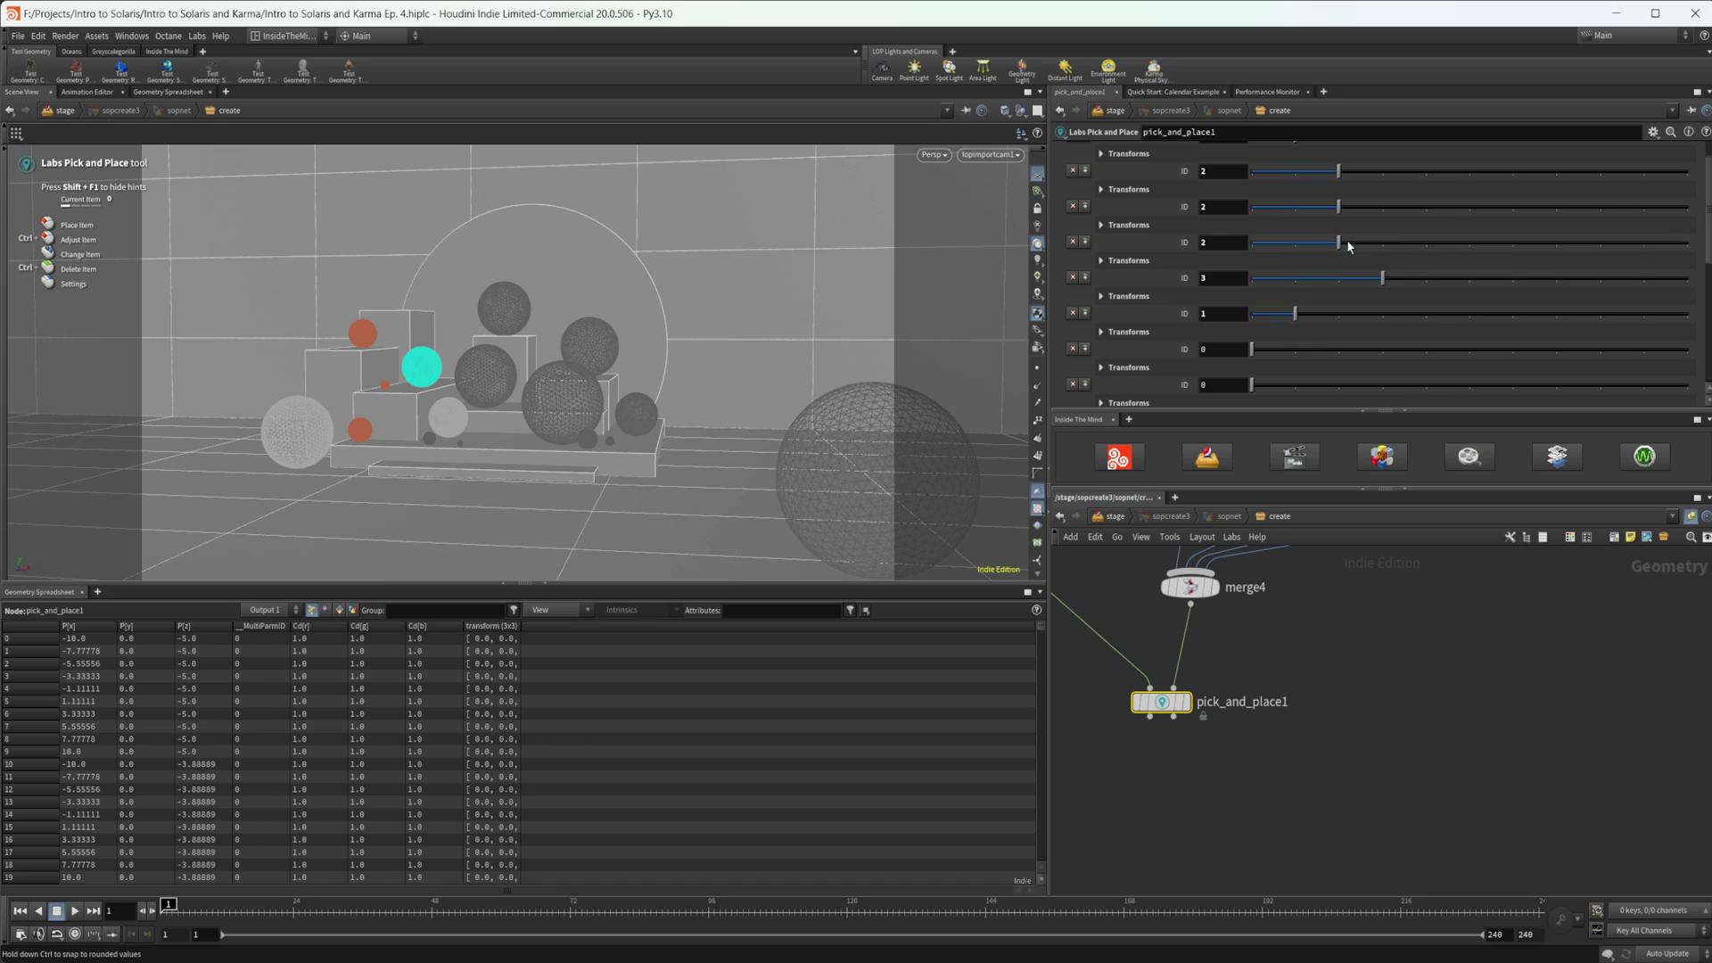
drag(1346, 241, 1247, 241)
scroll(1252, 296, down, 5)
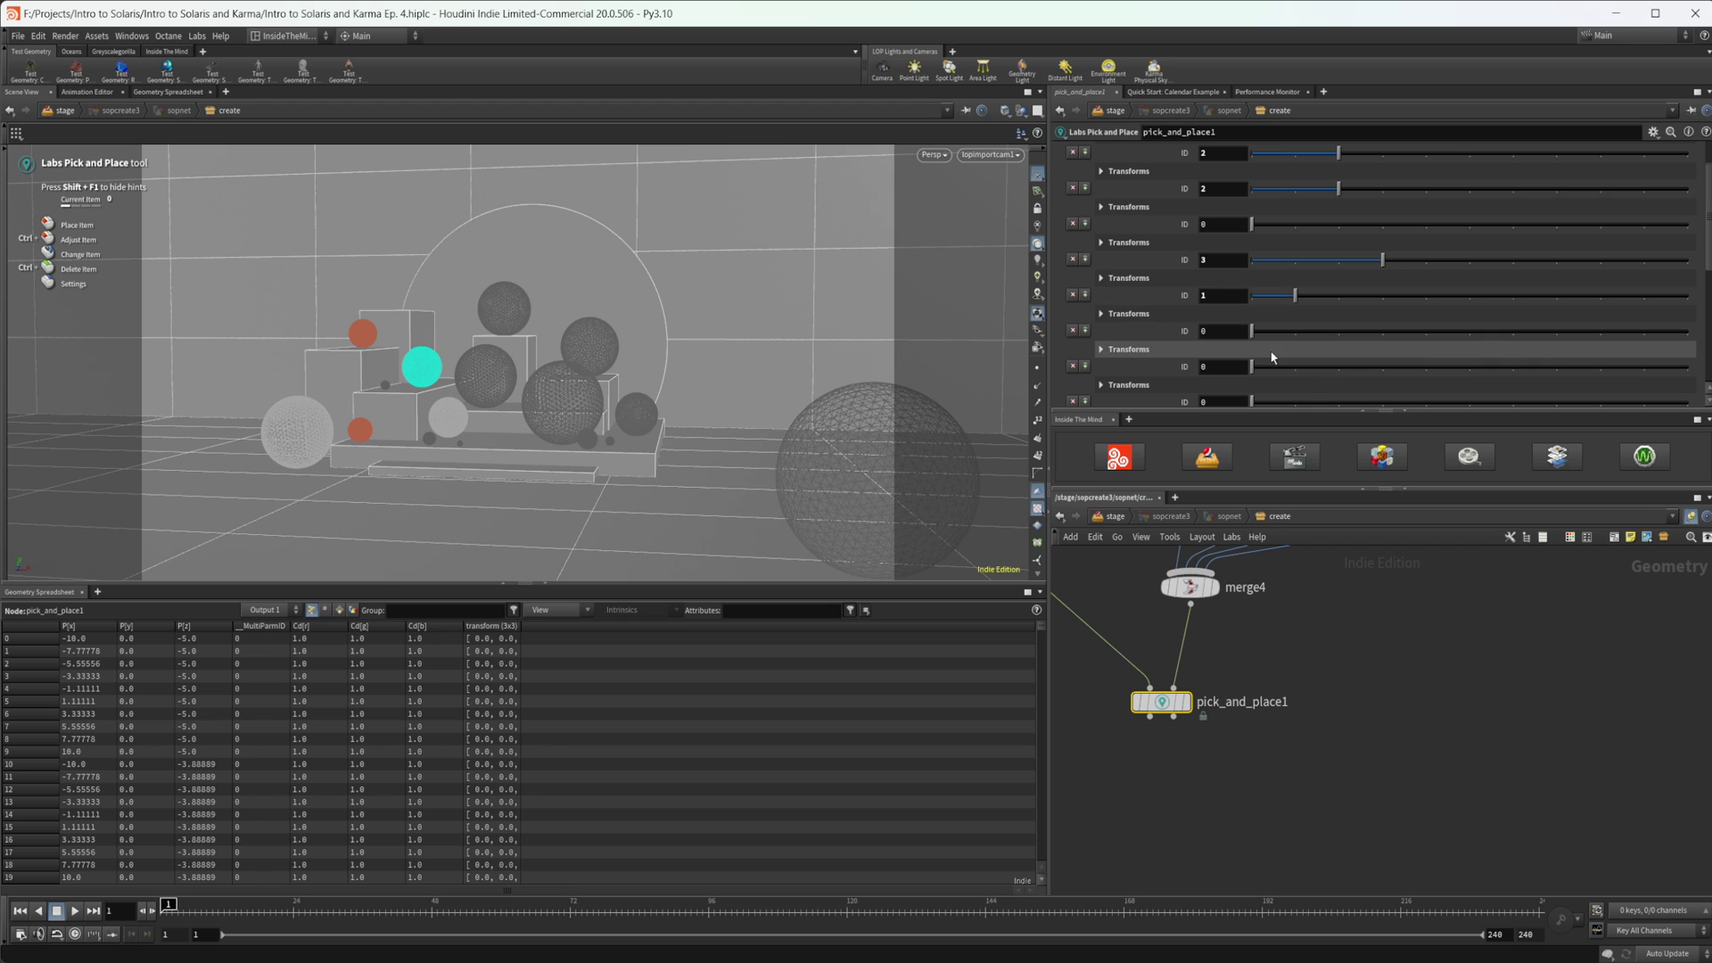
mouse_move(1252, 259)
mouse_down()
mouse_move(1294, 264)
mouse_move(1251, 265)
mouse_up()
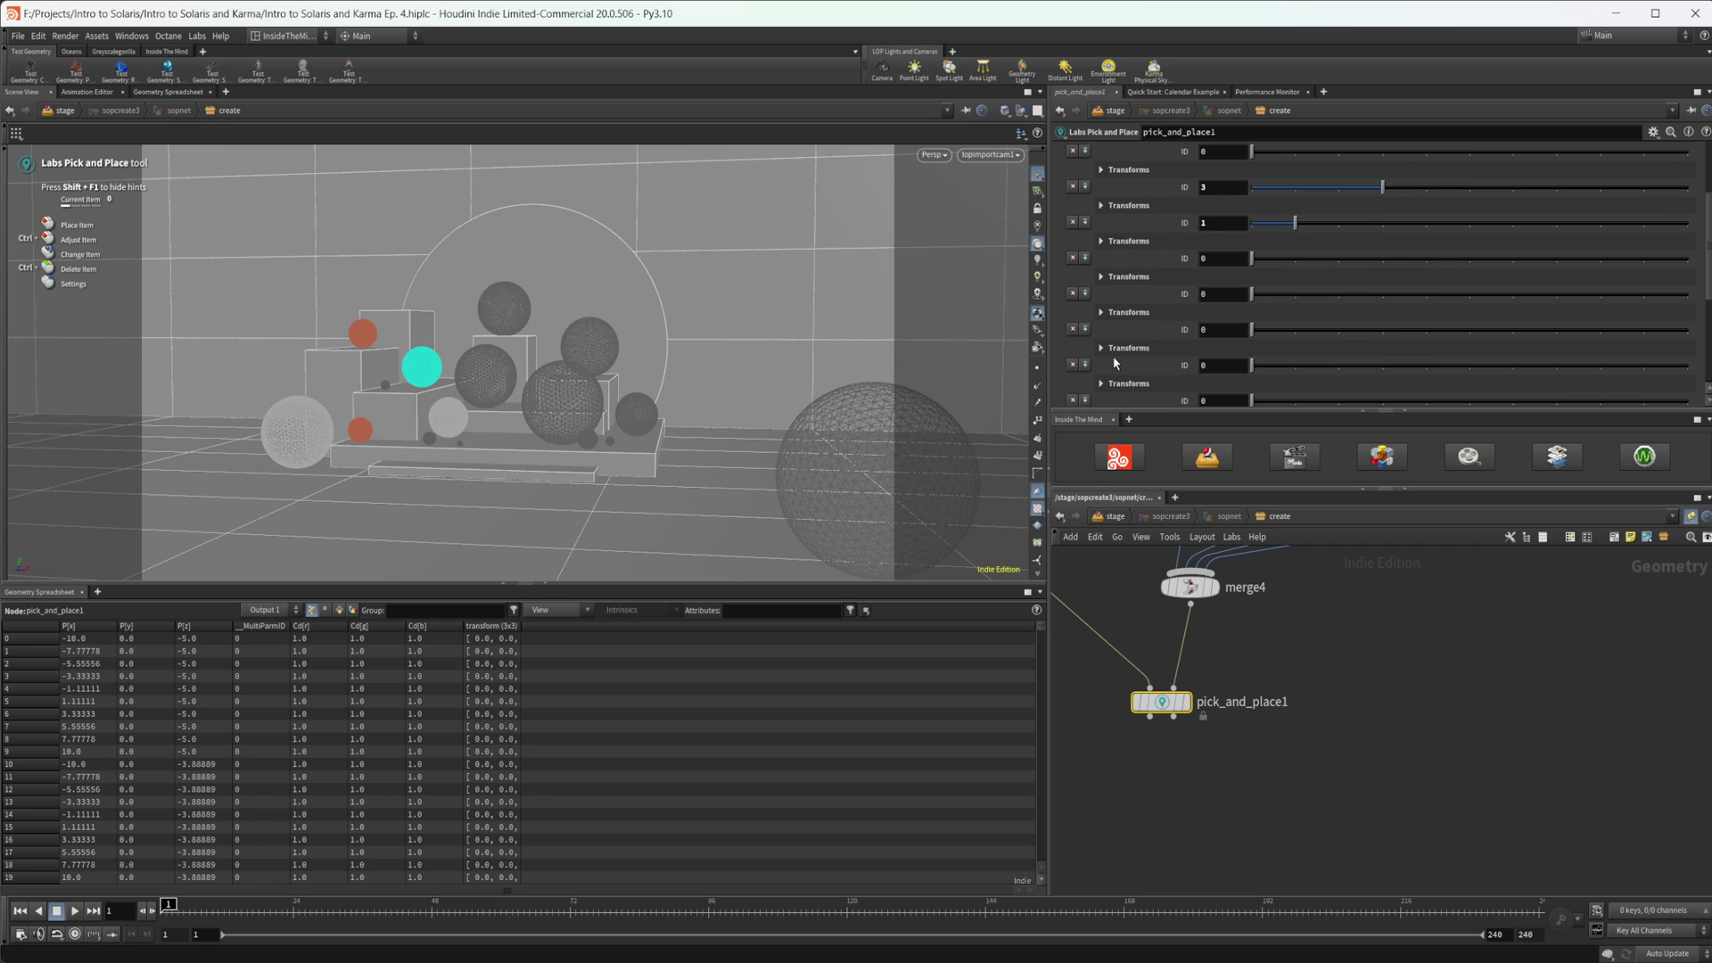
Set the eighth placement's ID to 1 and the ninth placement's ID to 2
scroll(1275, 305, down, 1)
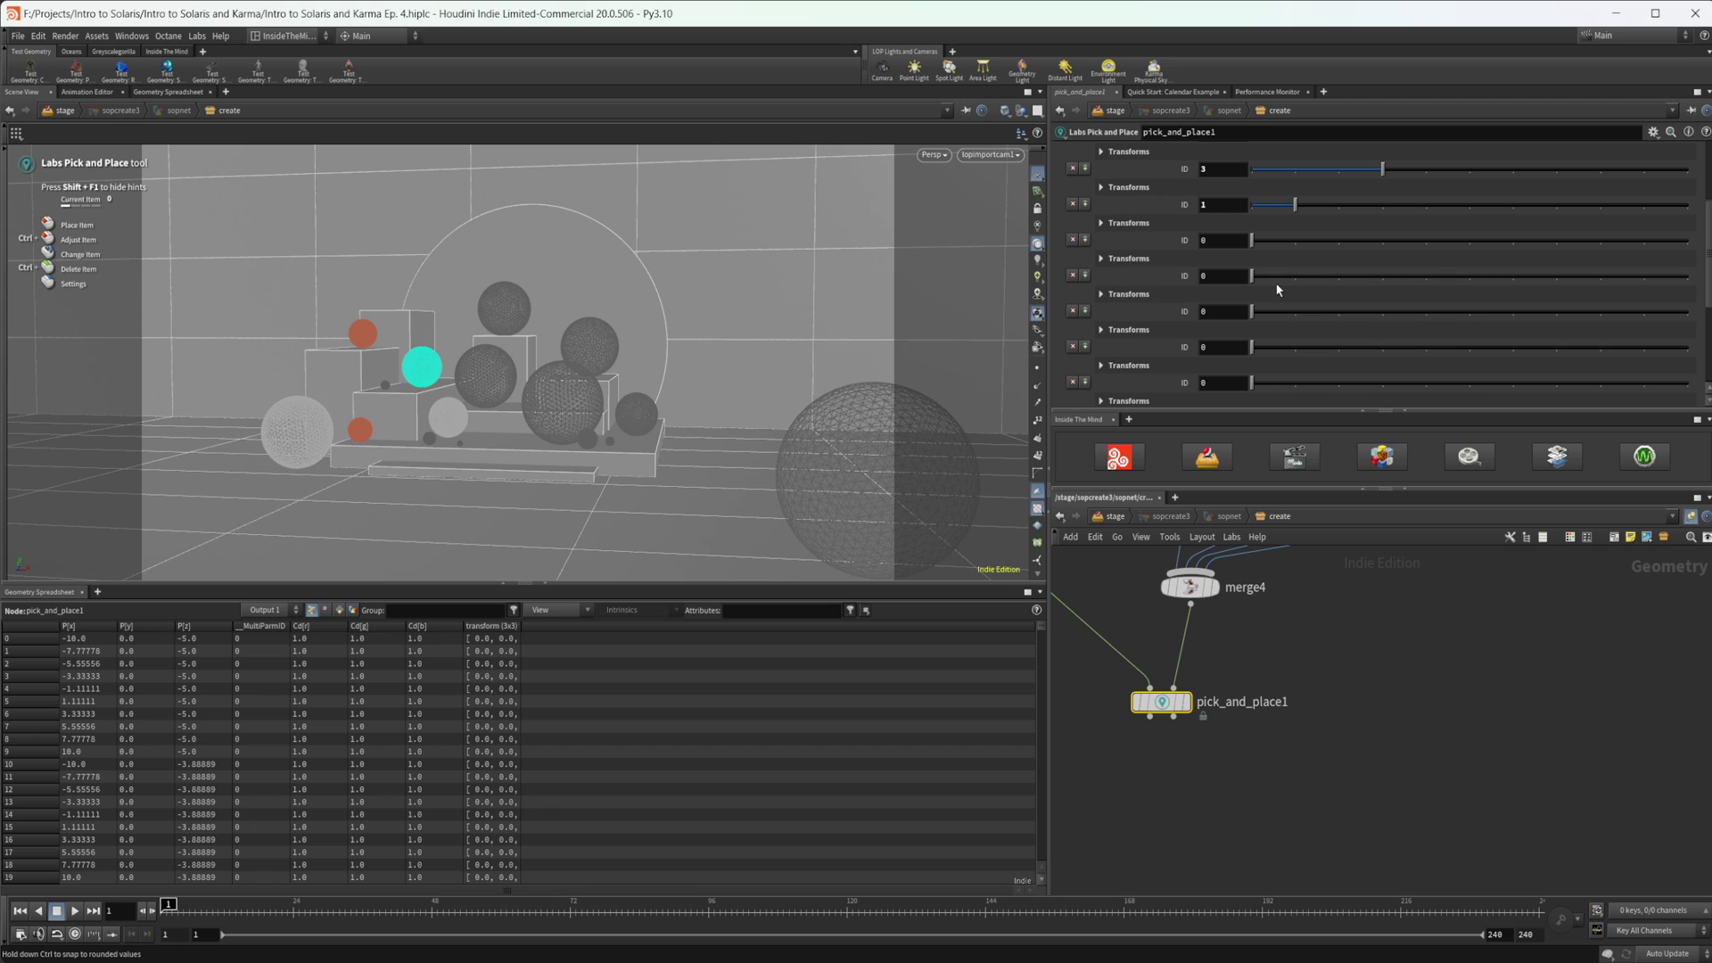
drag(1274, 283, 1293, 281)
drag(1277, 317, 1333, 318)
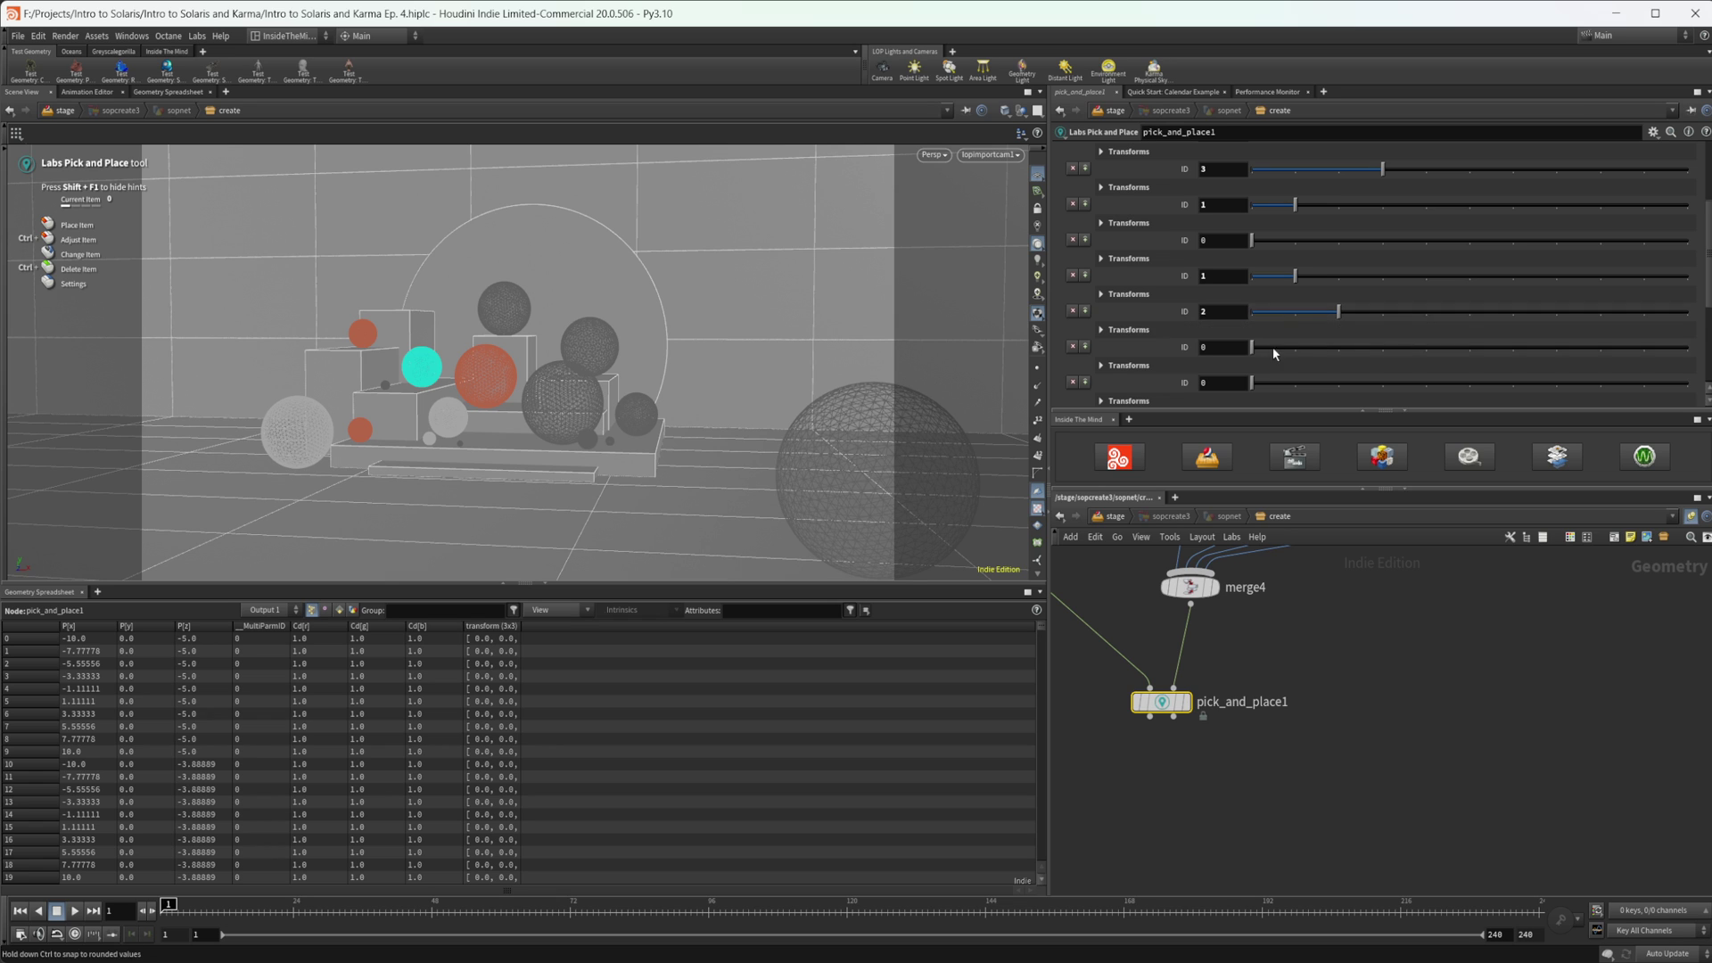
Set the eleventh and twelfth placements' IDs to 3
scroll(1272, 346, down, 5)
drag(1295, 257, 1371, 274)
scroll(1325, 326, down, 1)
mouse_move(1252, 310)
mouse_down()
mouse_move(1384, 309)
mouse_move(1251, 312)
mouse_up()
click(1377, 310)
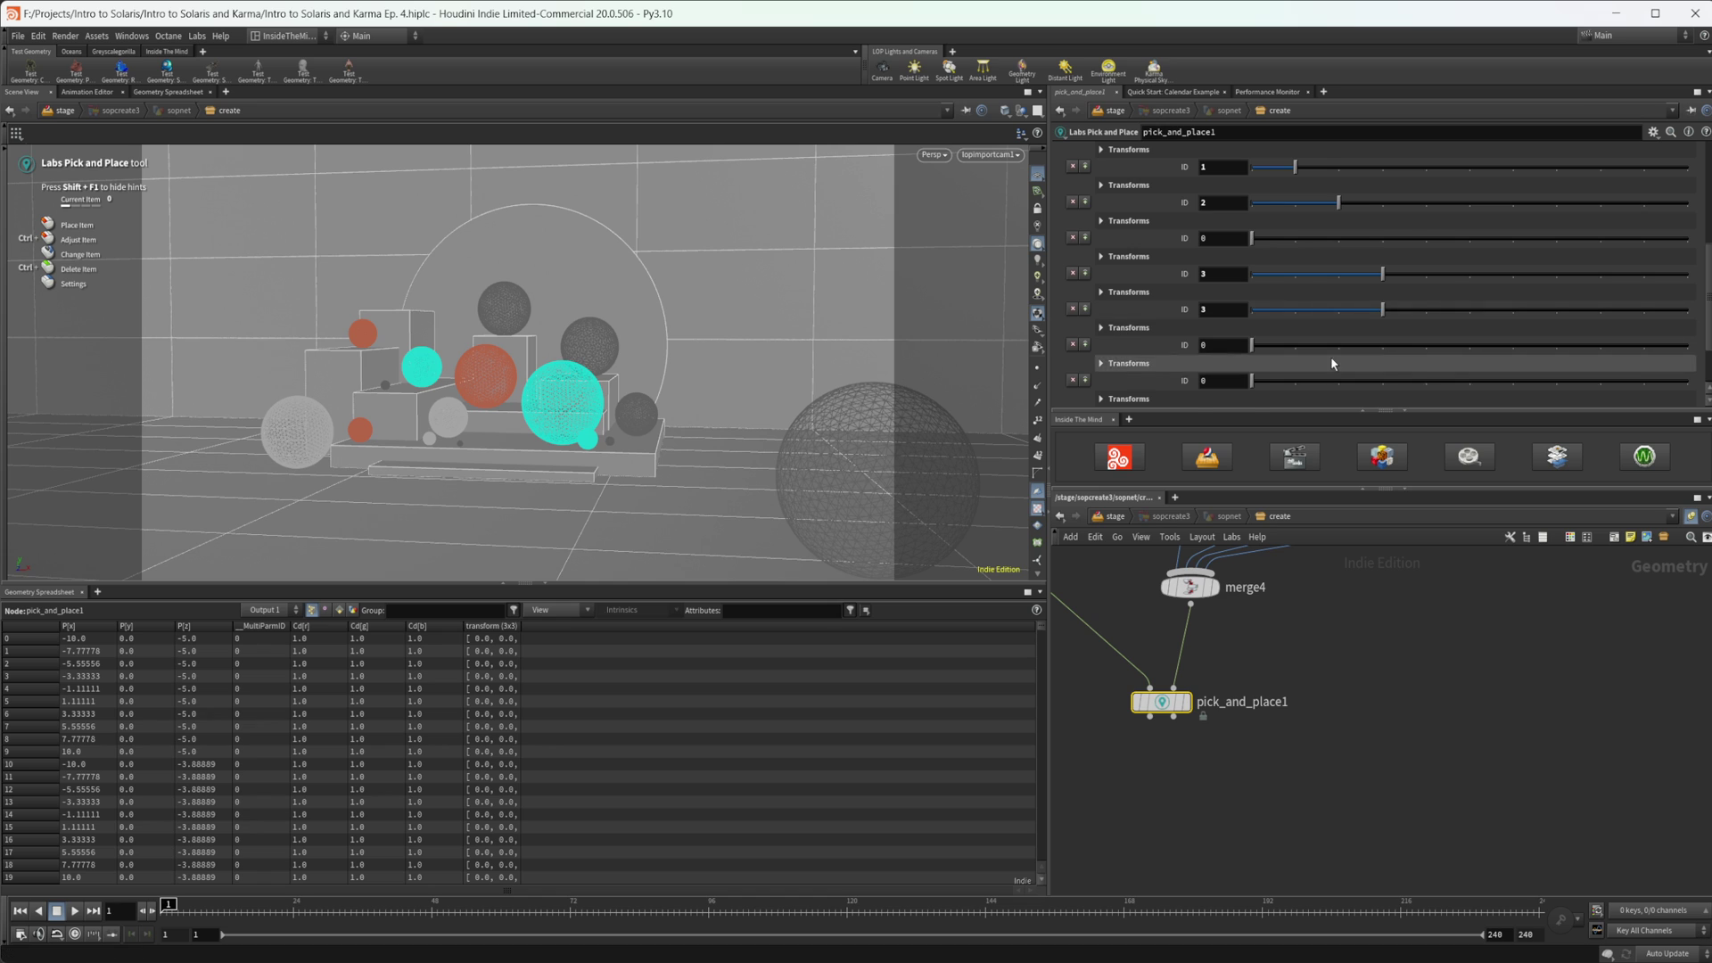
Set the fourteenth placement's ID to 1 and the fifteenth placement's ID to 3
scroll(1331, 355, down, 3)
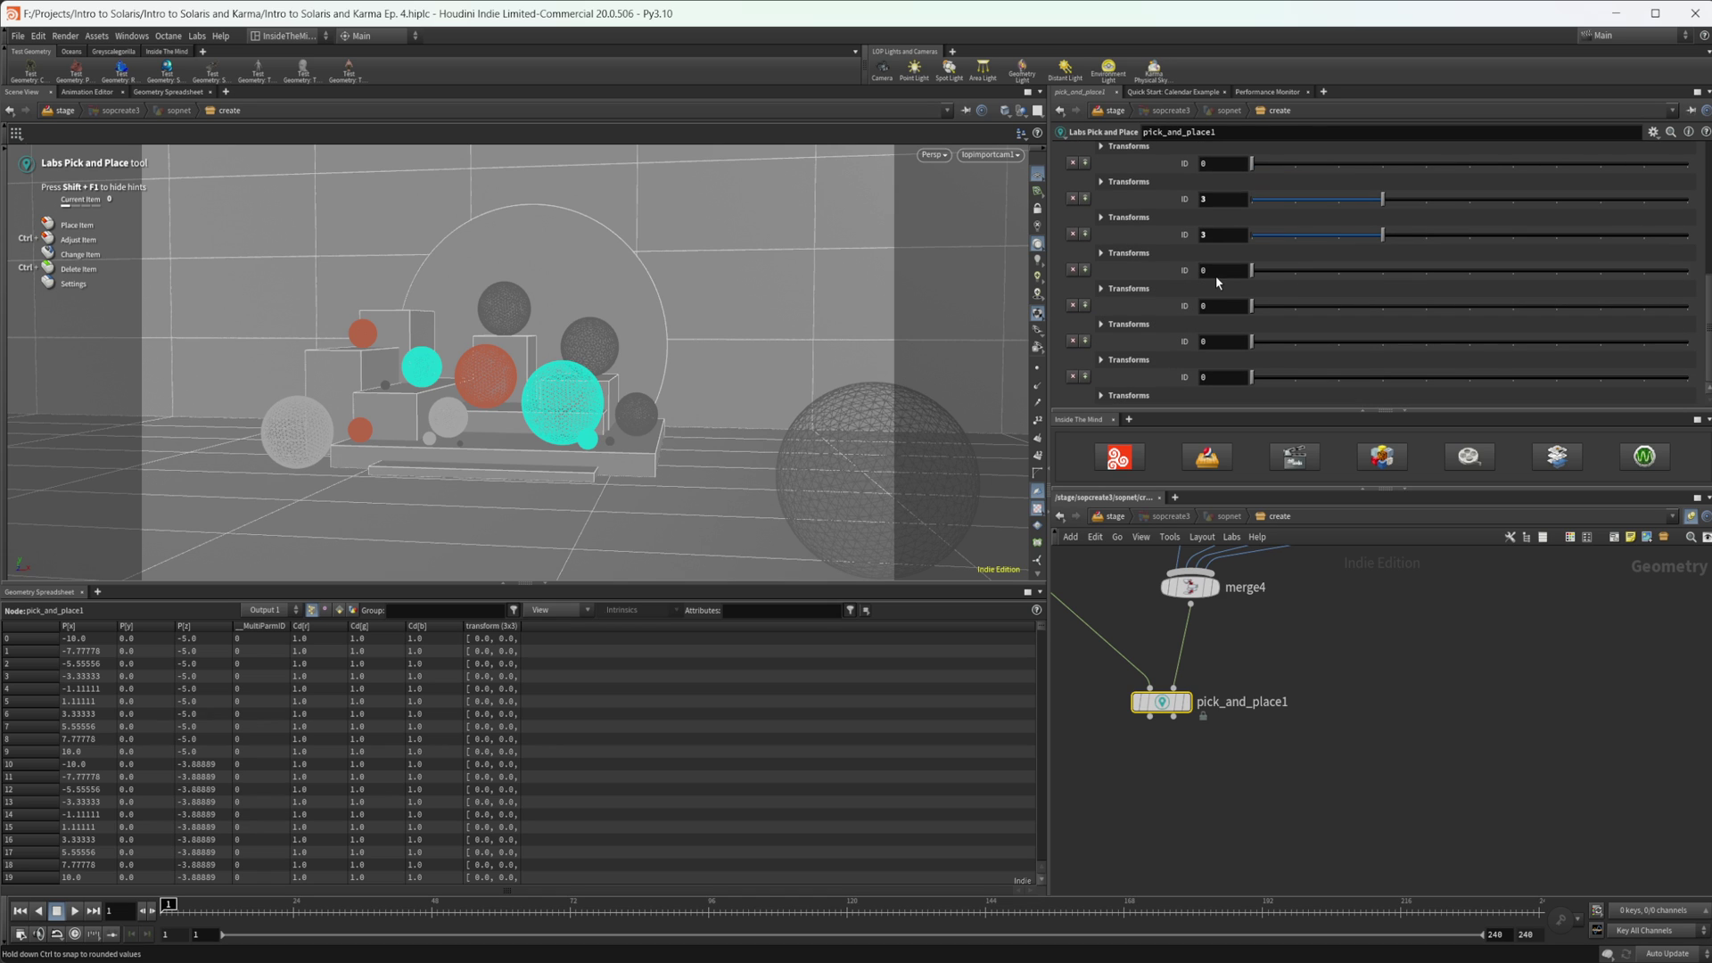
click(1293, 307)
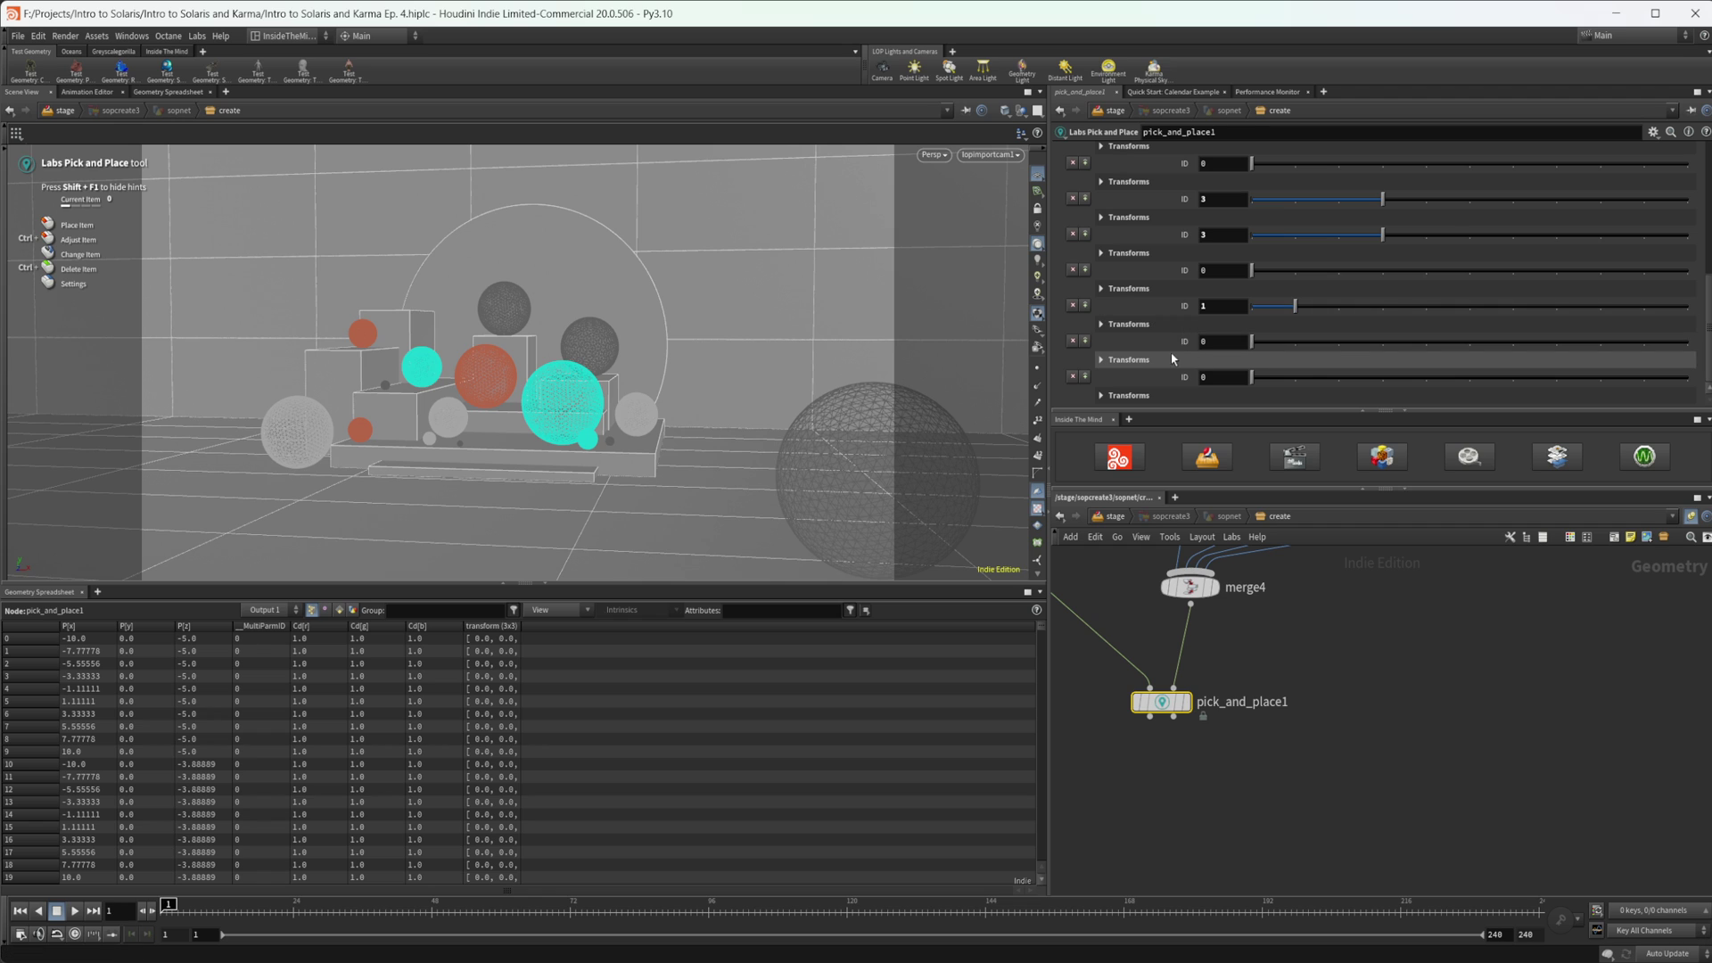
click(1294, 344)
drag(1301, 347, 1368, 347)
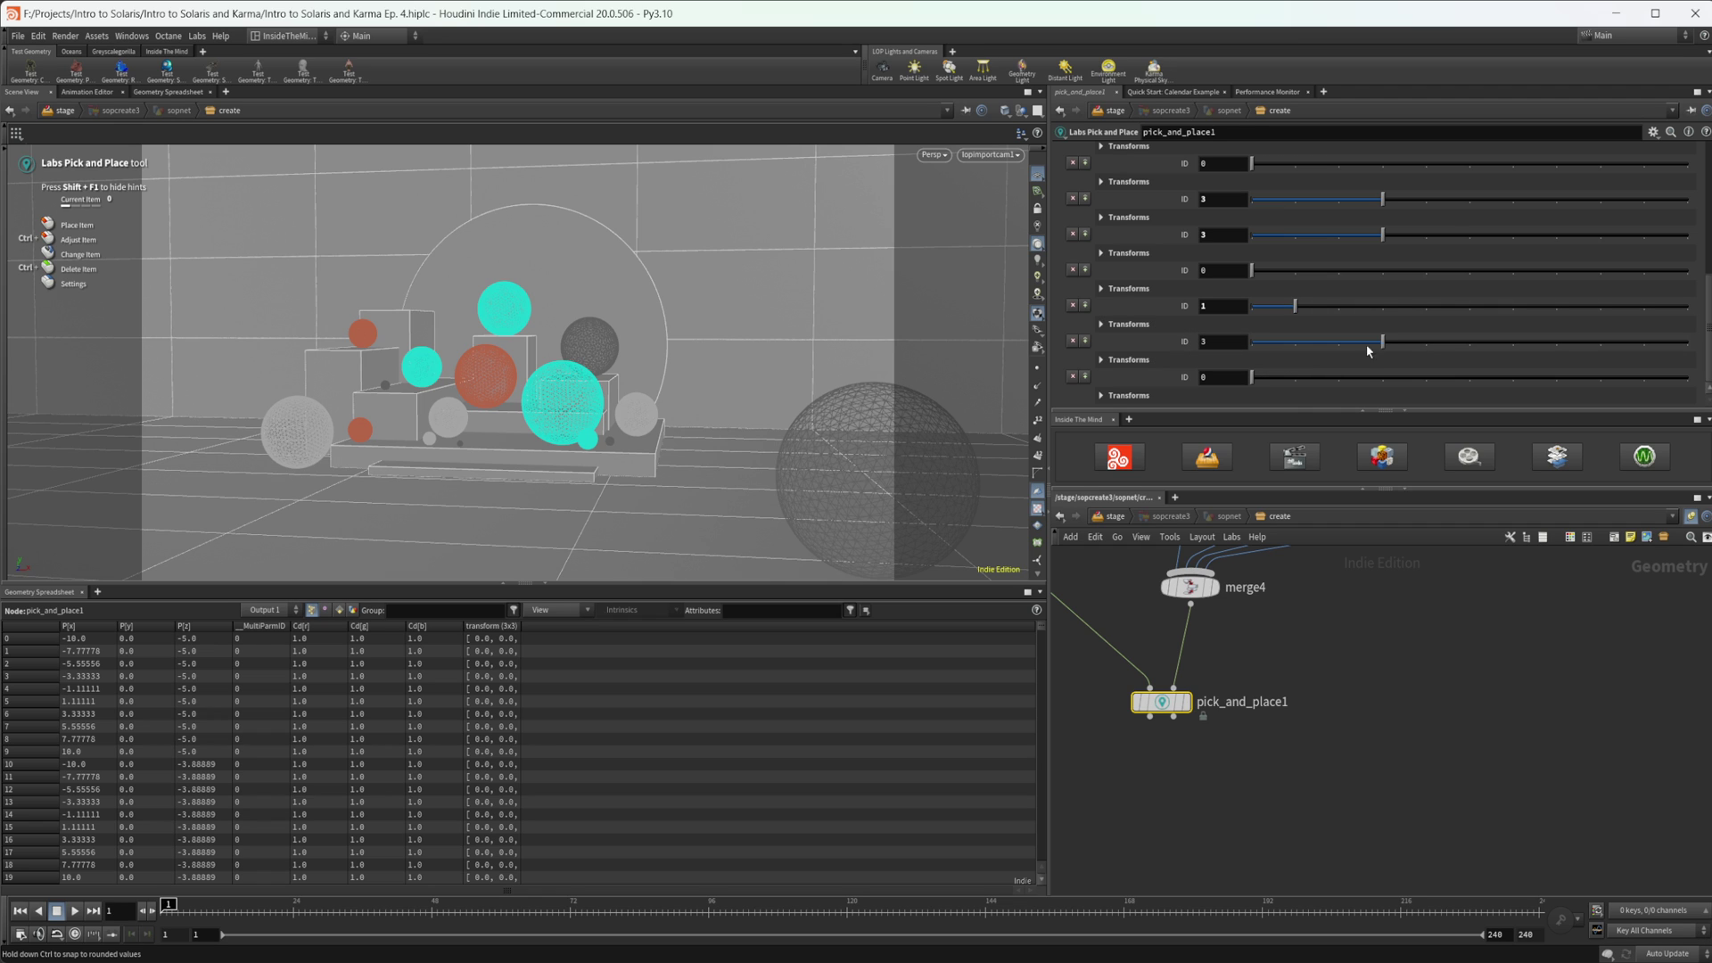
Try IDs 1 and 0 on the last placement in the list and remove that placement from pick_and_place1
click(1288, 379)
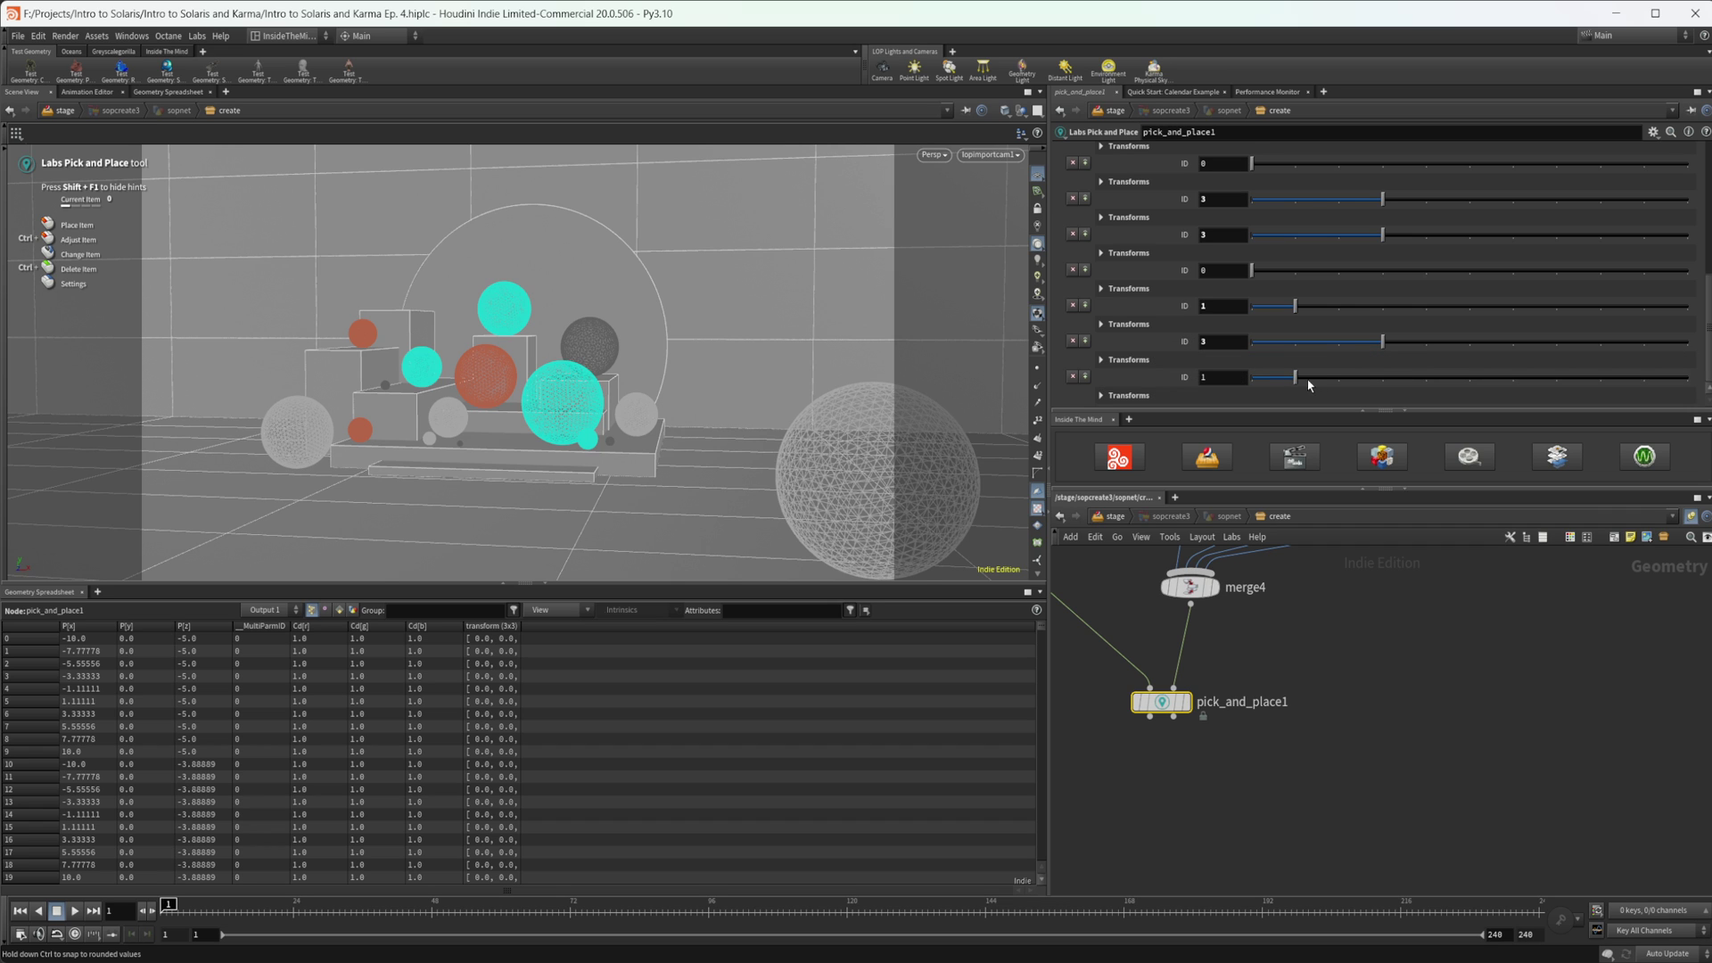
drag(1308, 380, 1258, 380)
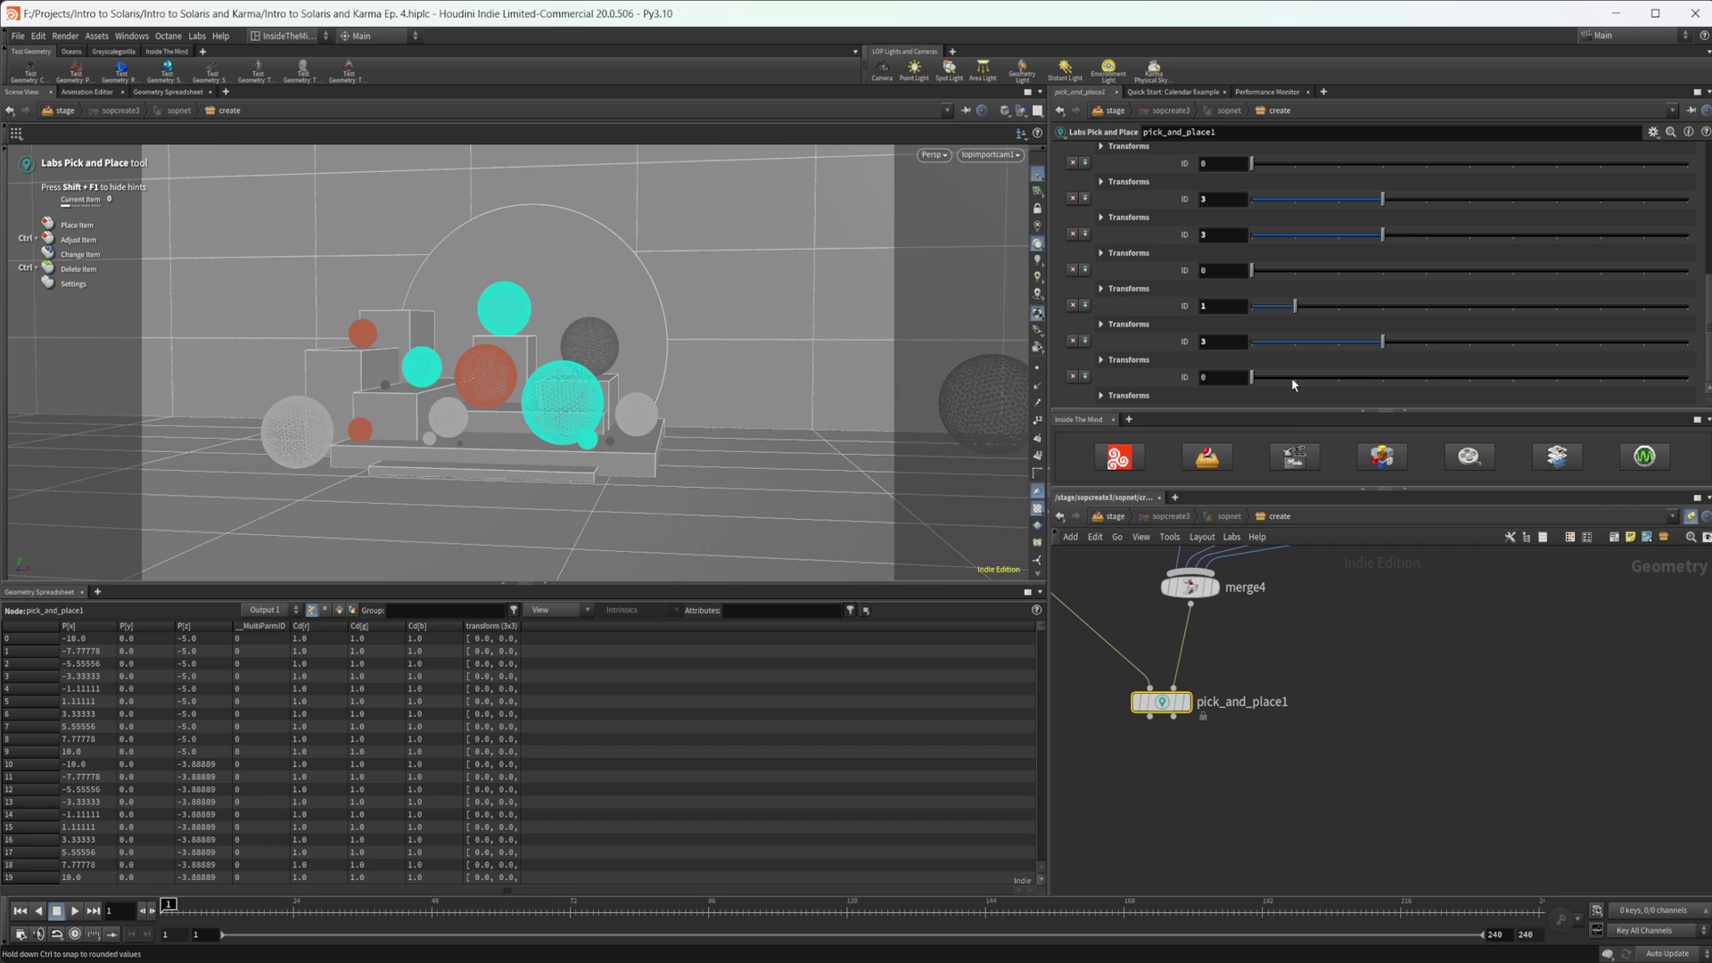
click(1293, 385)
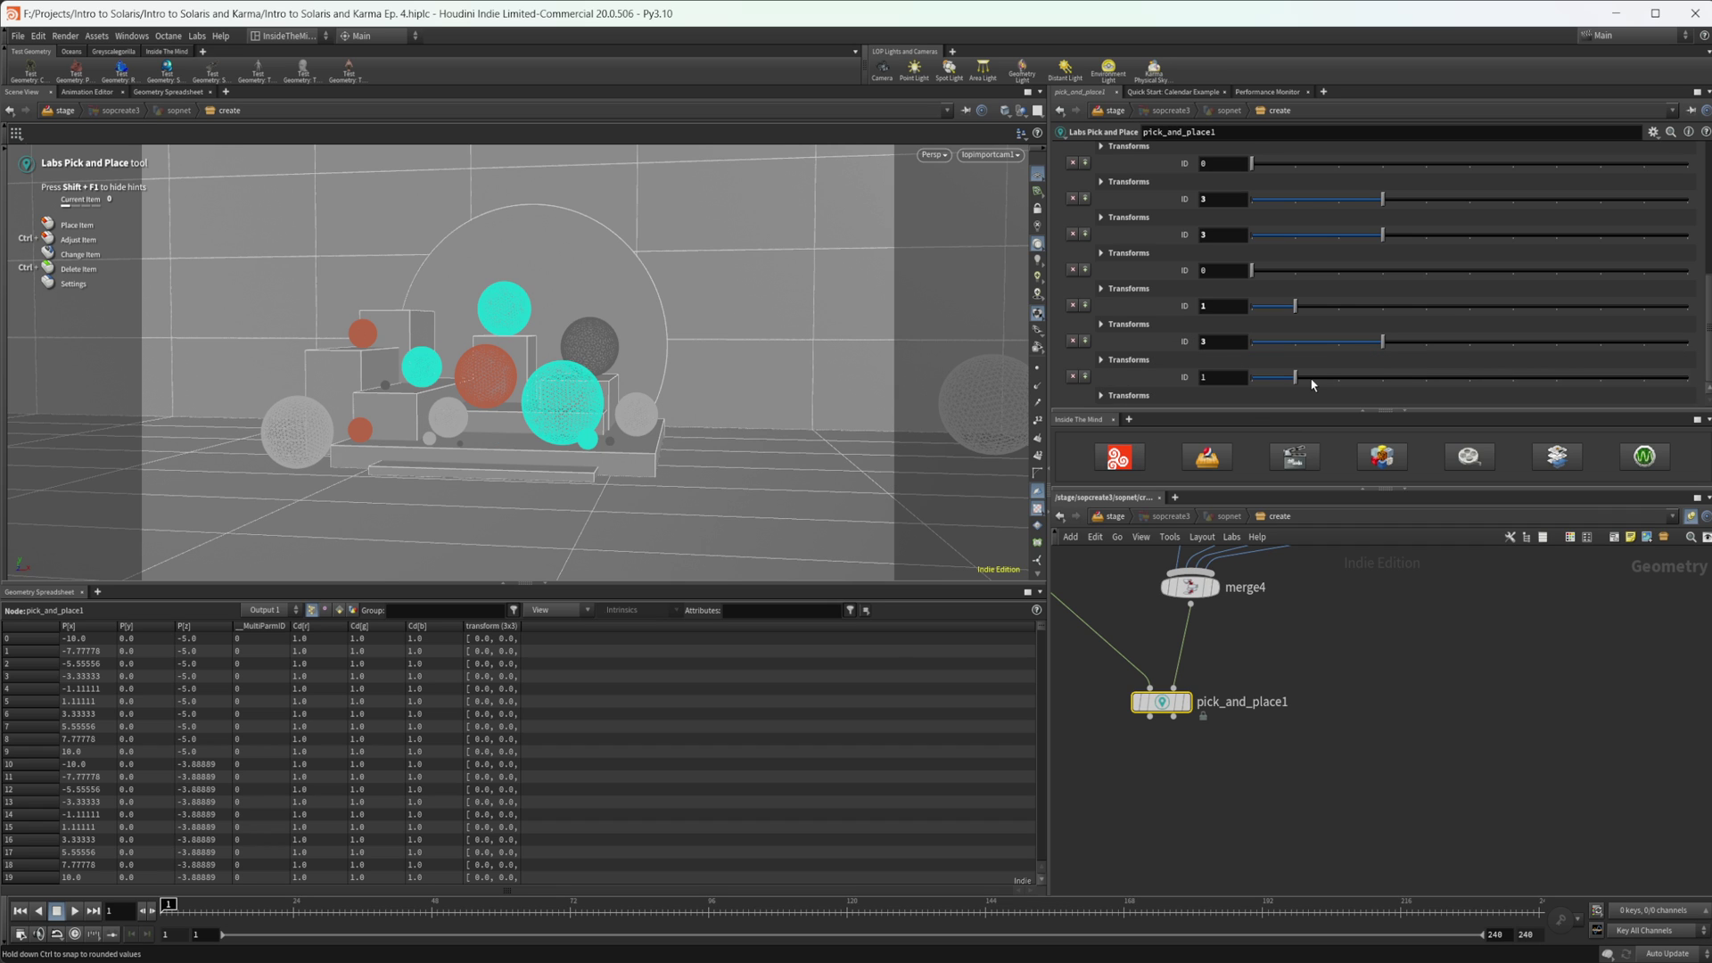
click(1071, 378)
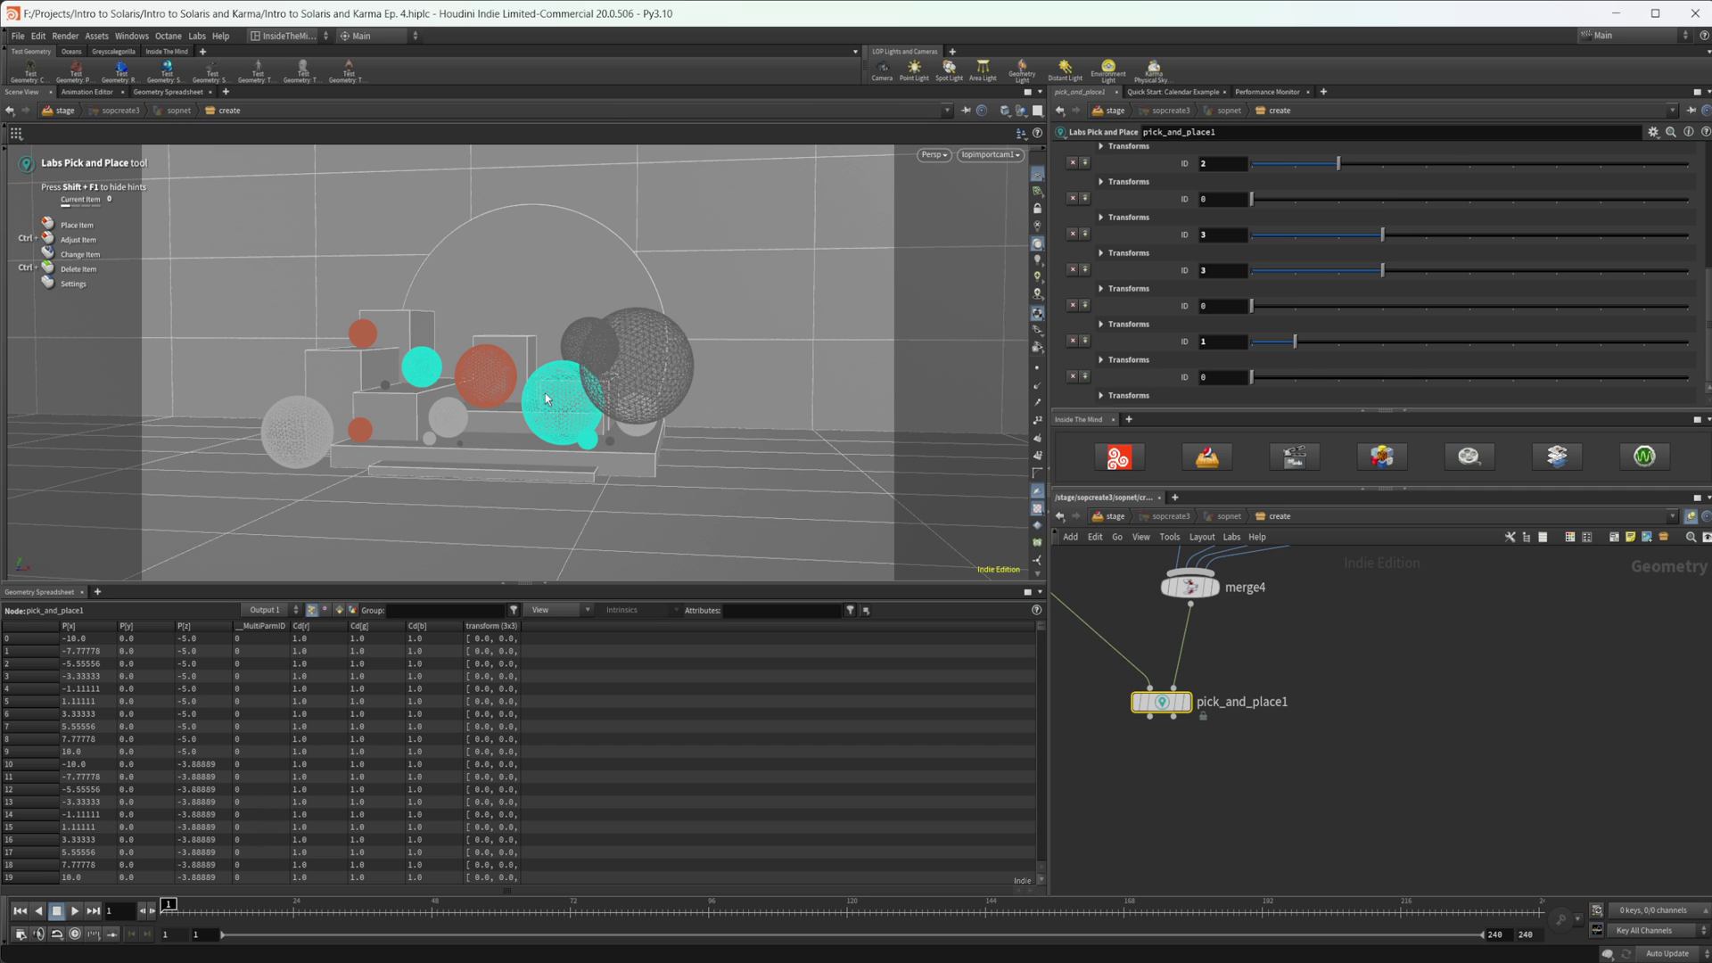
scroll(1175, 344, up, 5)
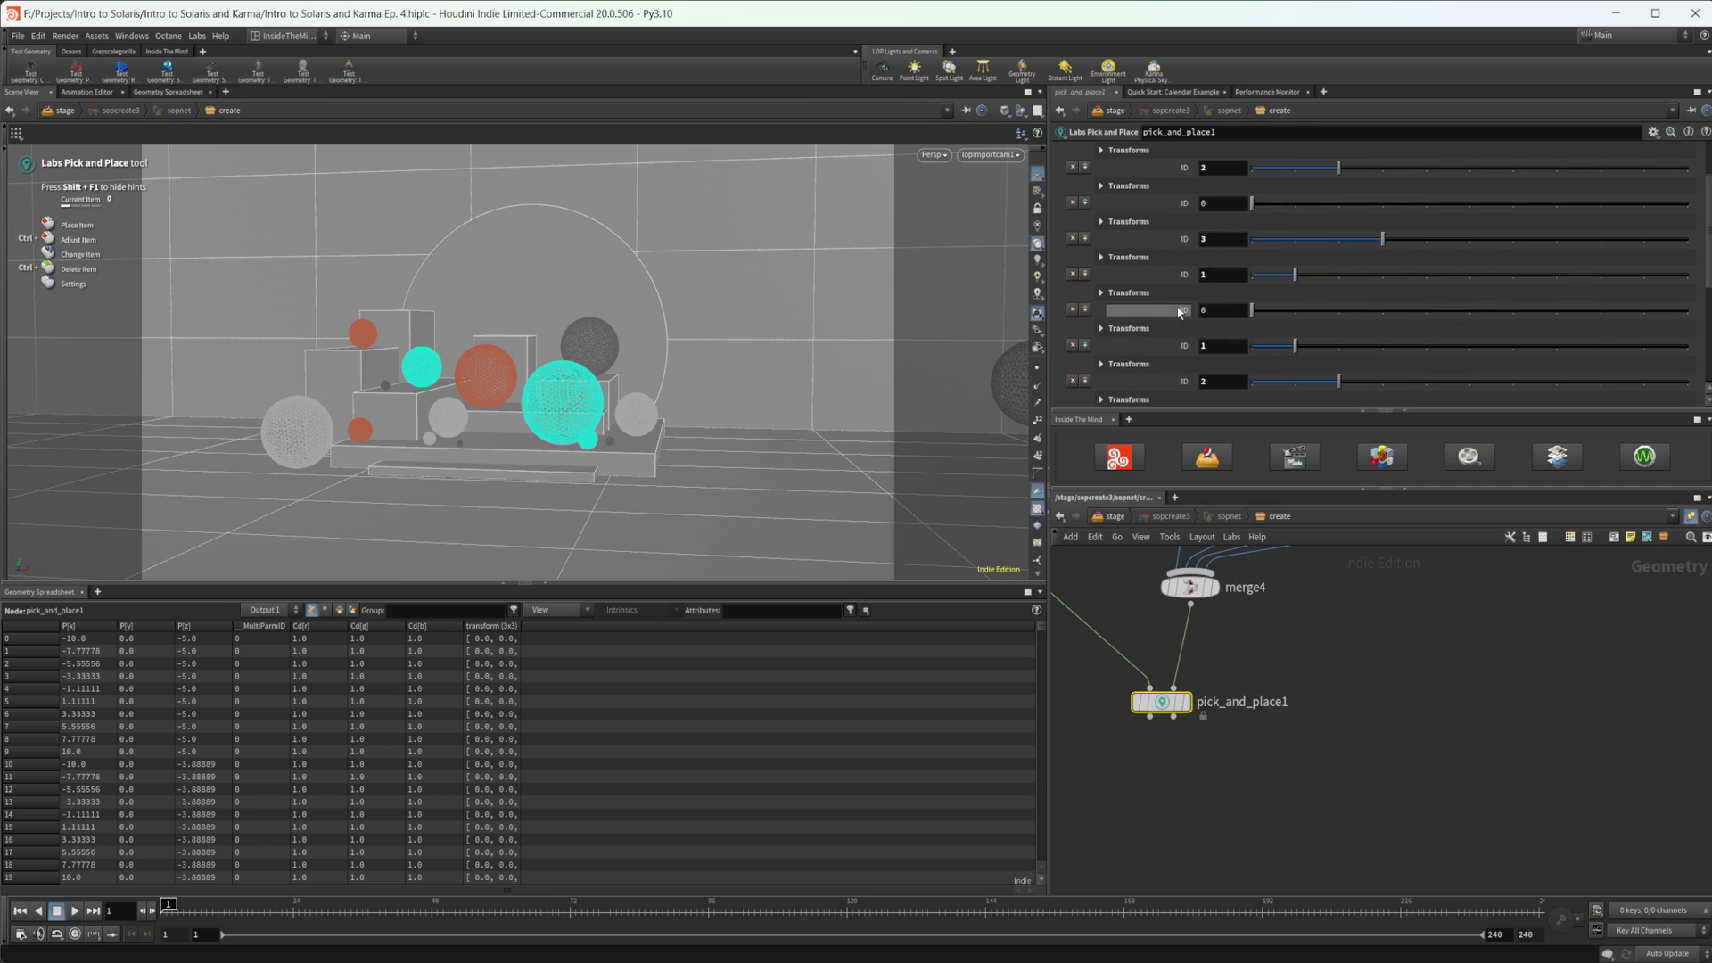
Place a Null node below pick_and_place1
middle_drag(1263, 748, 1369, 756)
middle_drag(1272, 788, 1220, 681)
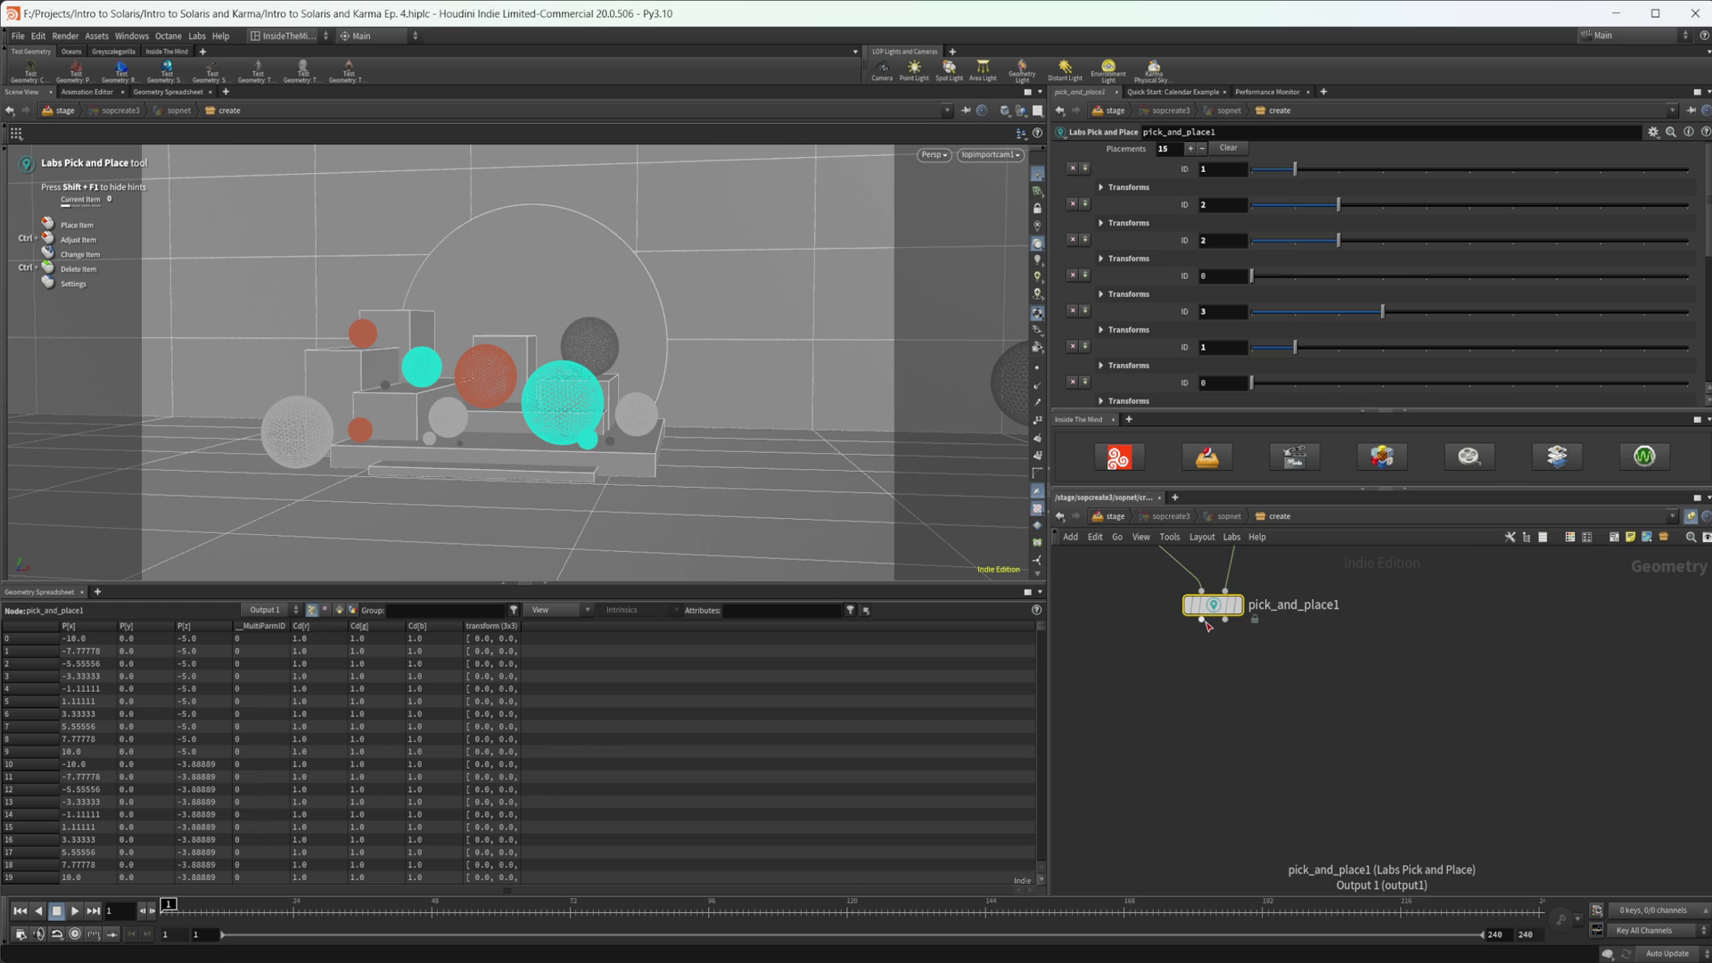
key(Tab)
text(null)
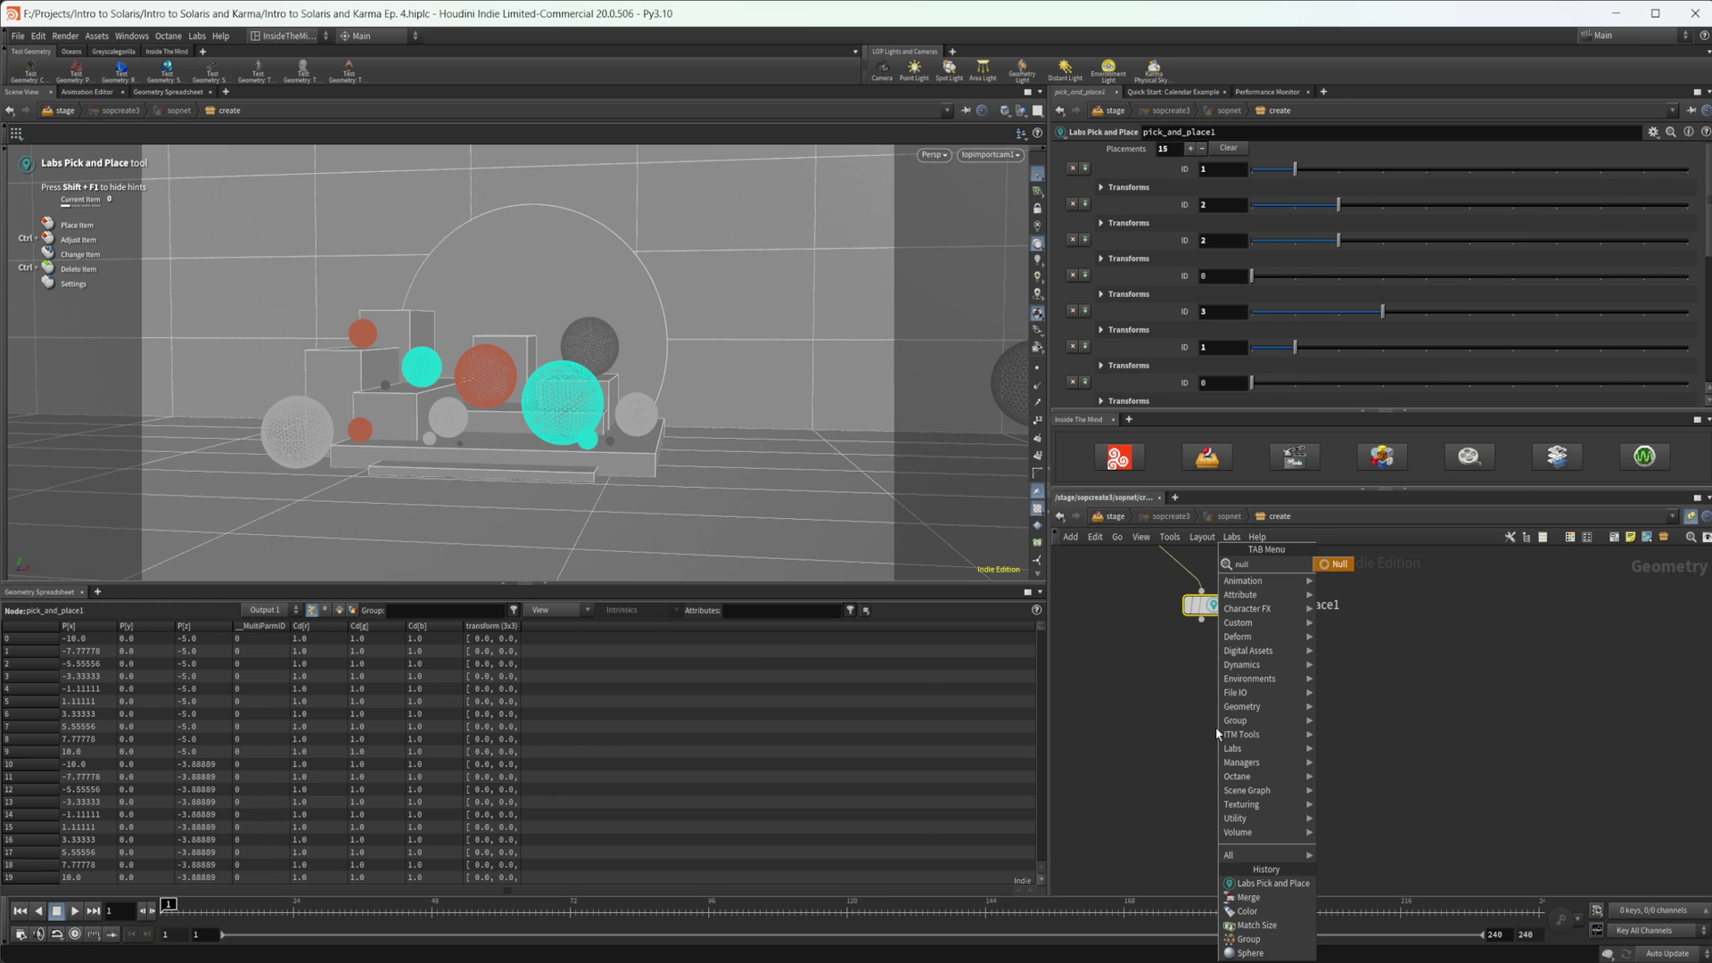
key(Return)
click(1215, 726)
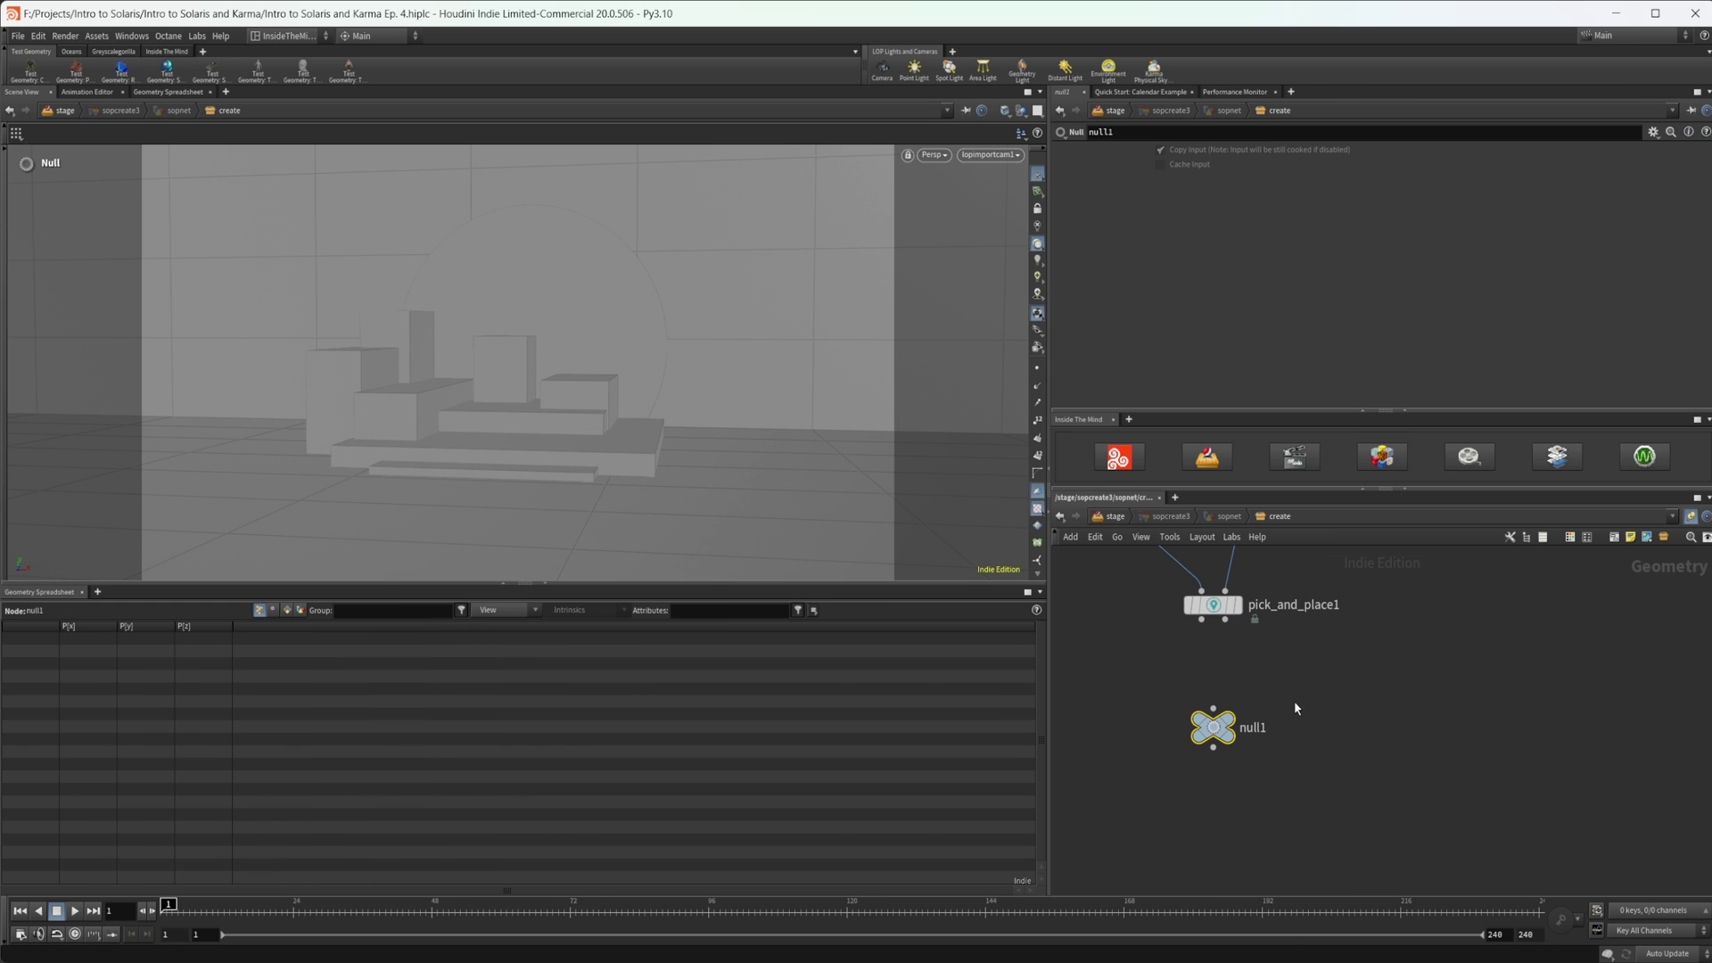
Compare both pick_and_place1 outputs through null1, leaving the second output wired in and null1 displayed
drag(1198, 620, 1213, 725)
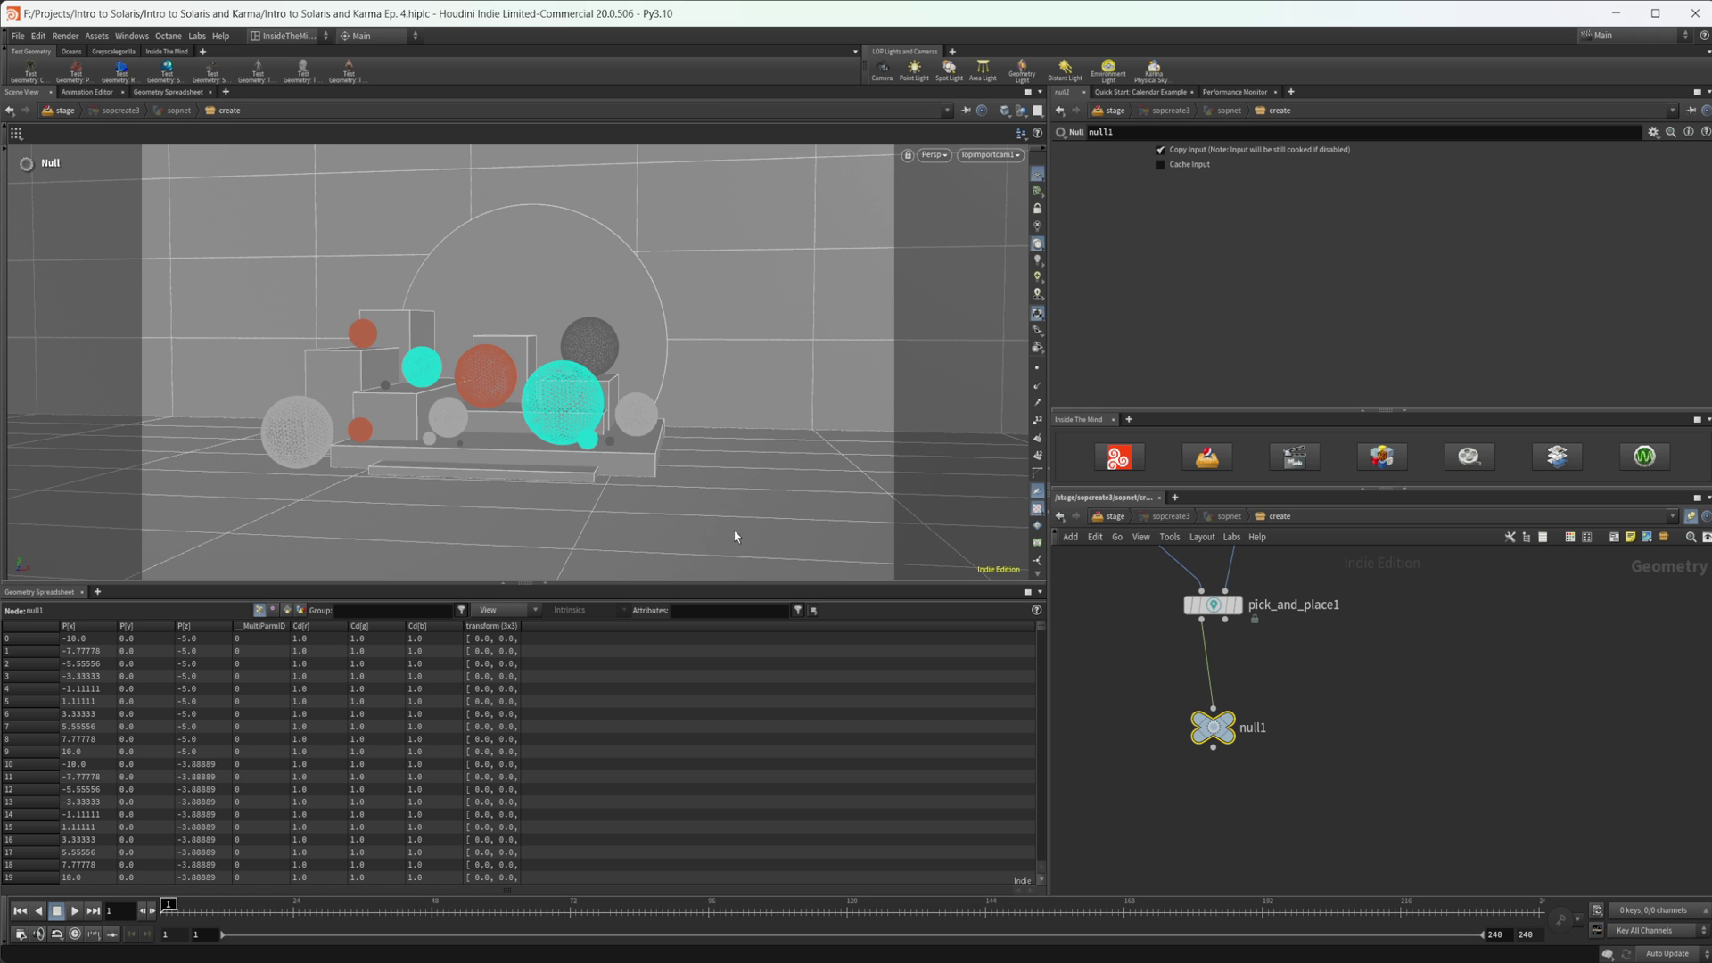
drag(1225, 619, 1211, 704)
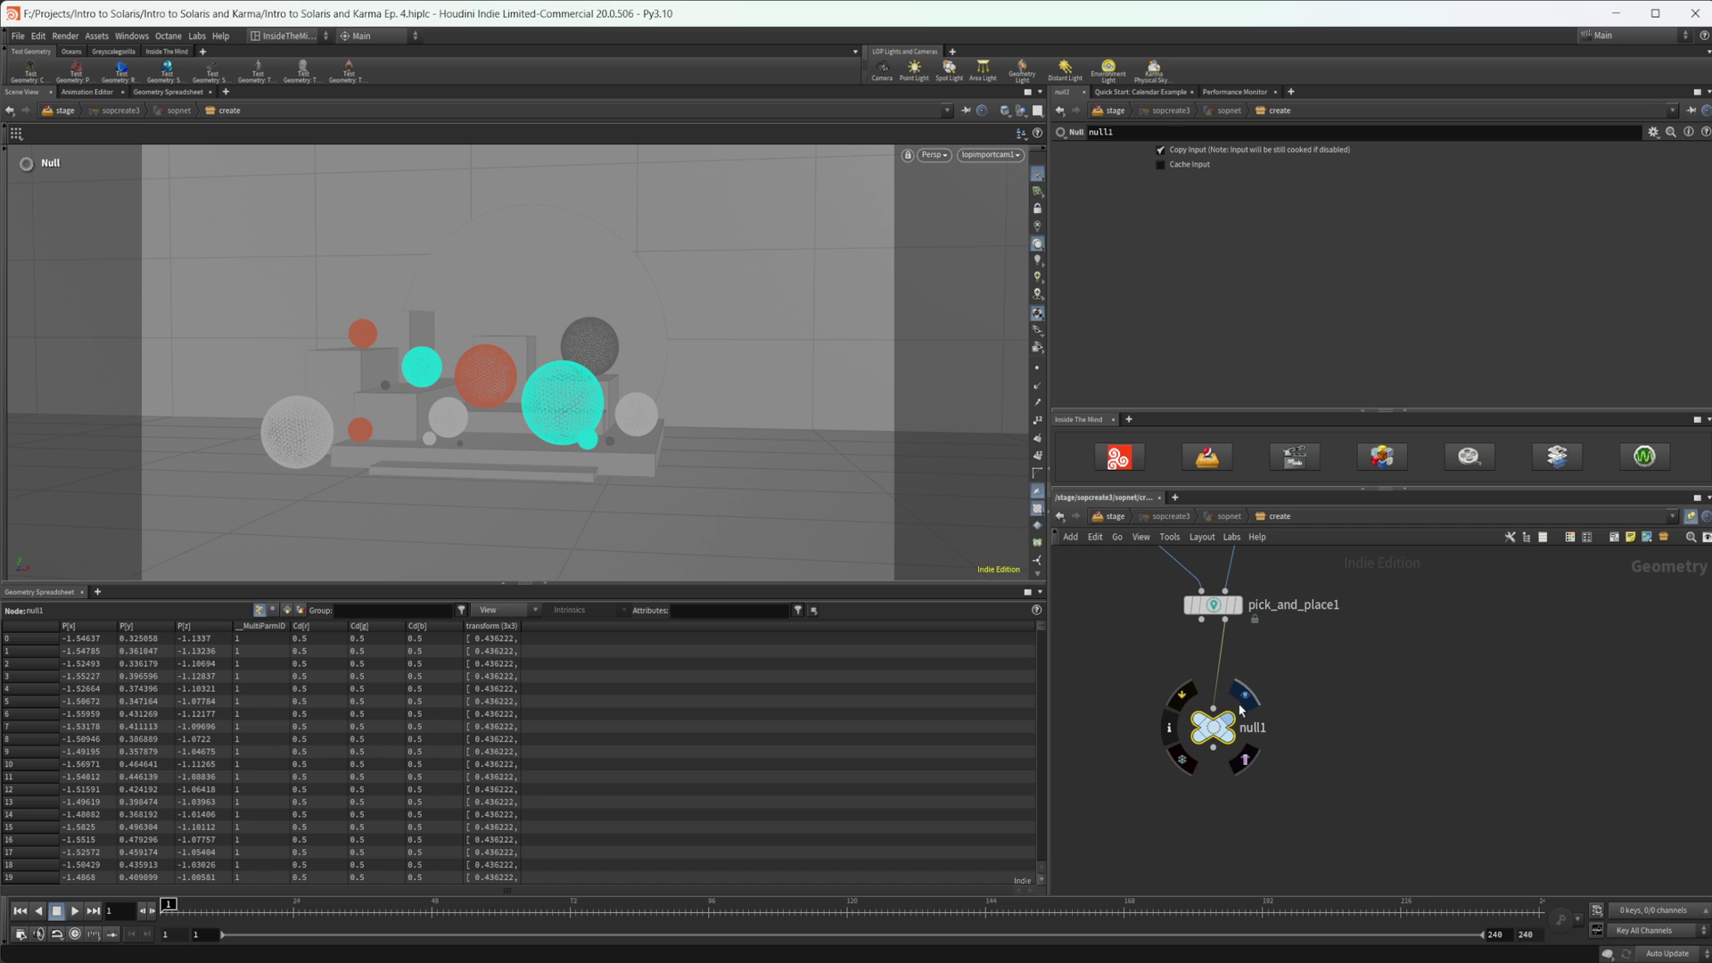
click(1243, 697)
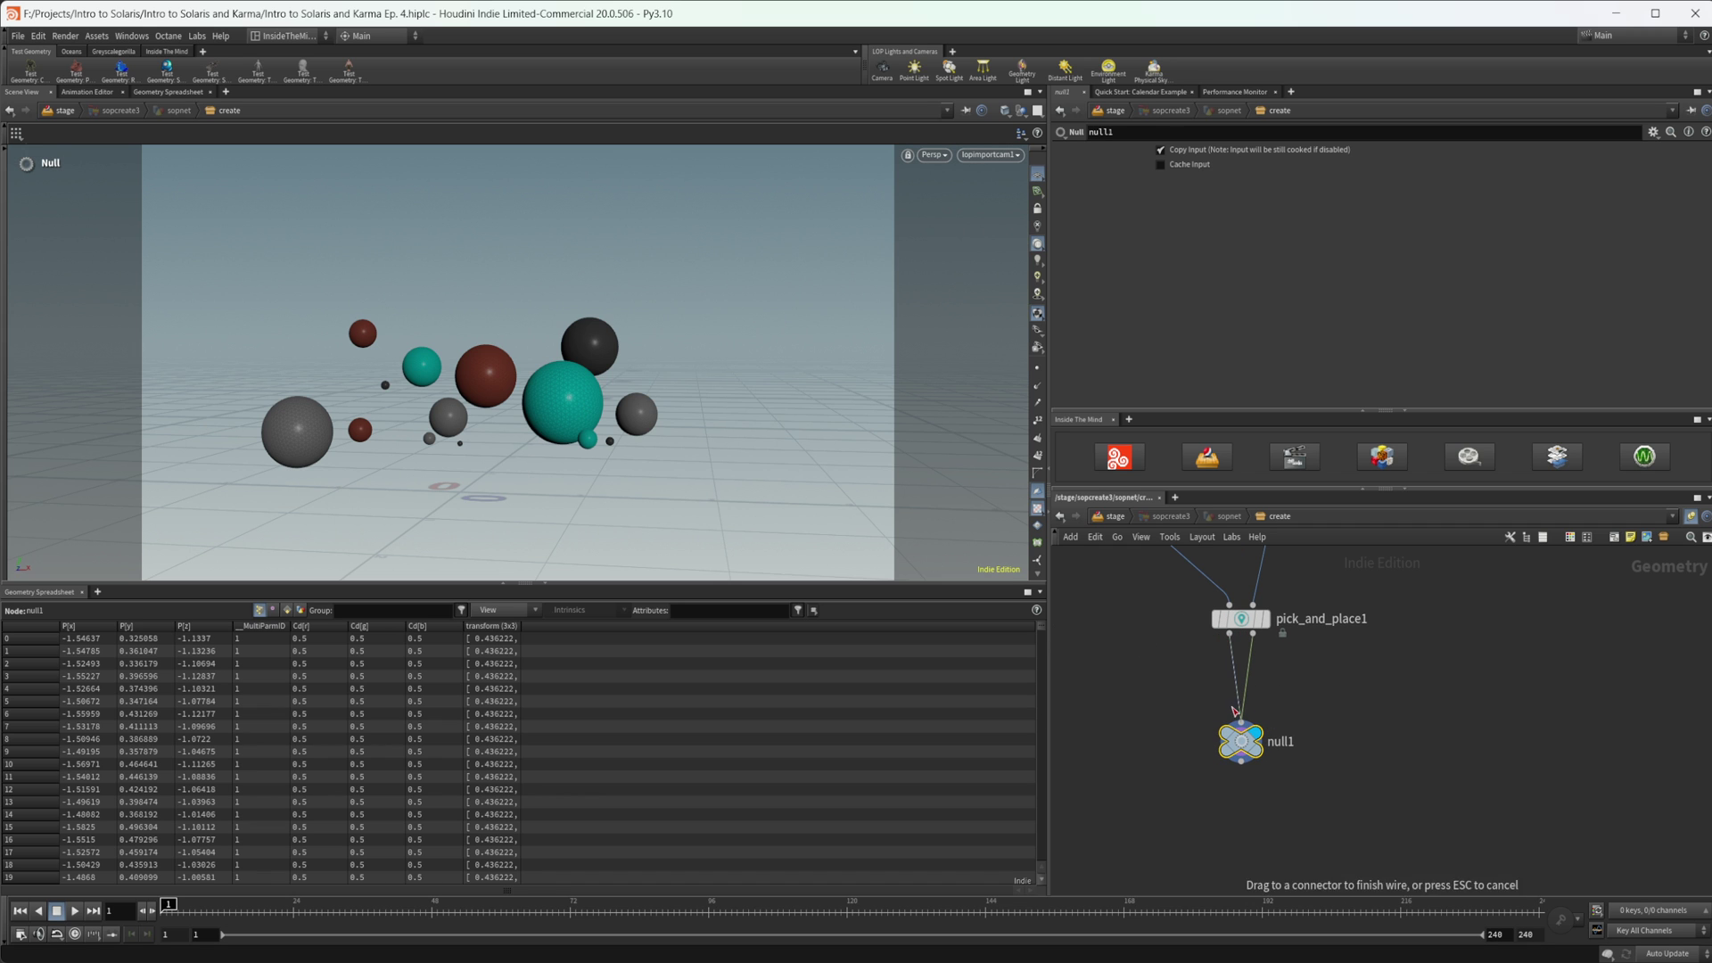
drag(1230, 634, 1240, 719)
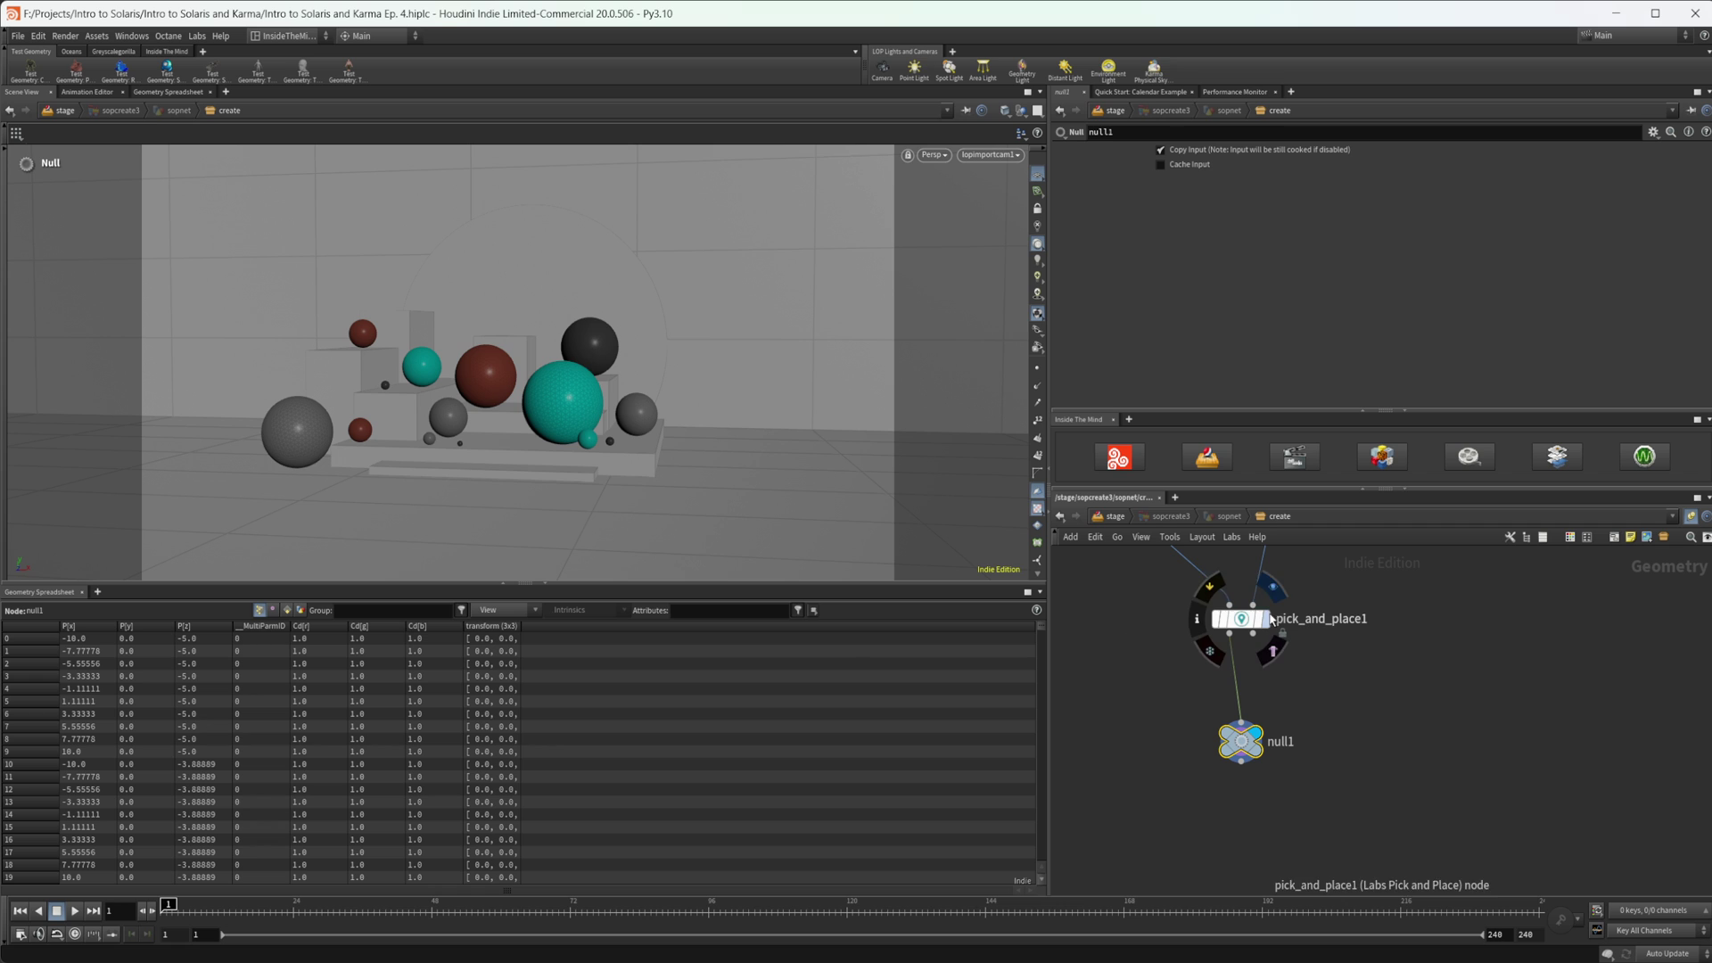
drag(1253, 634, 1240, 721)
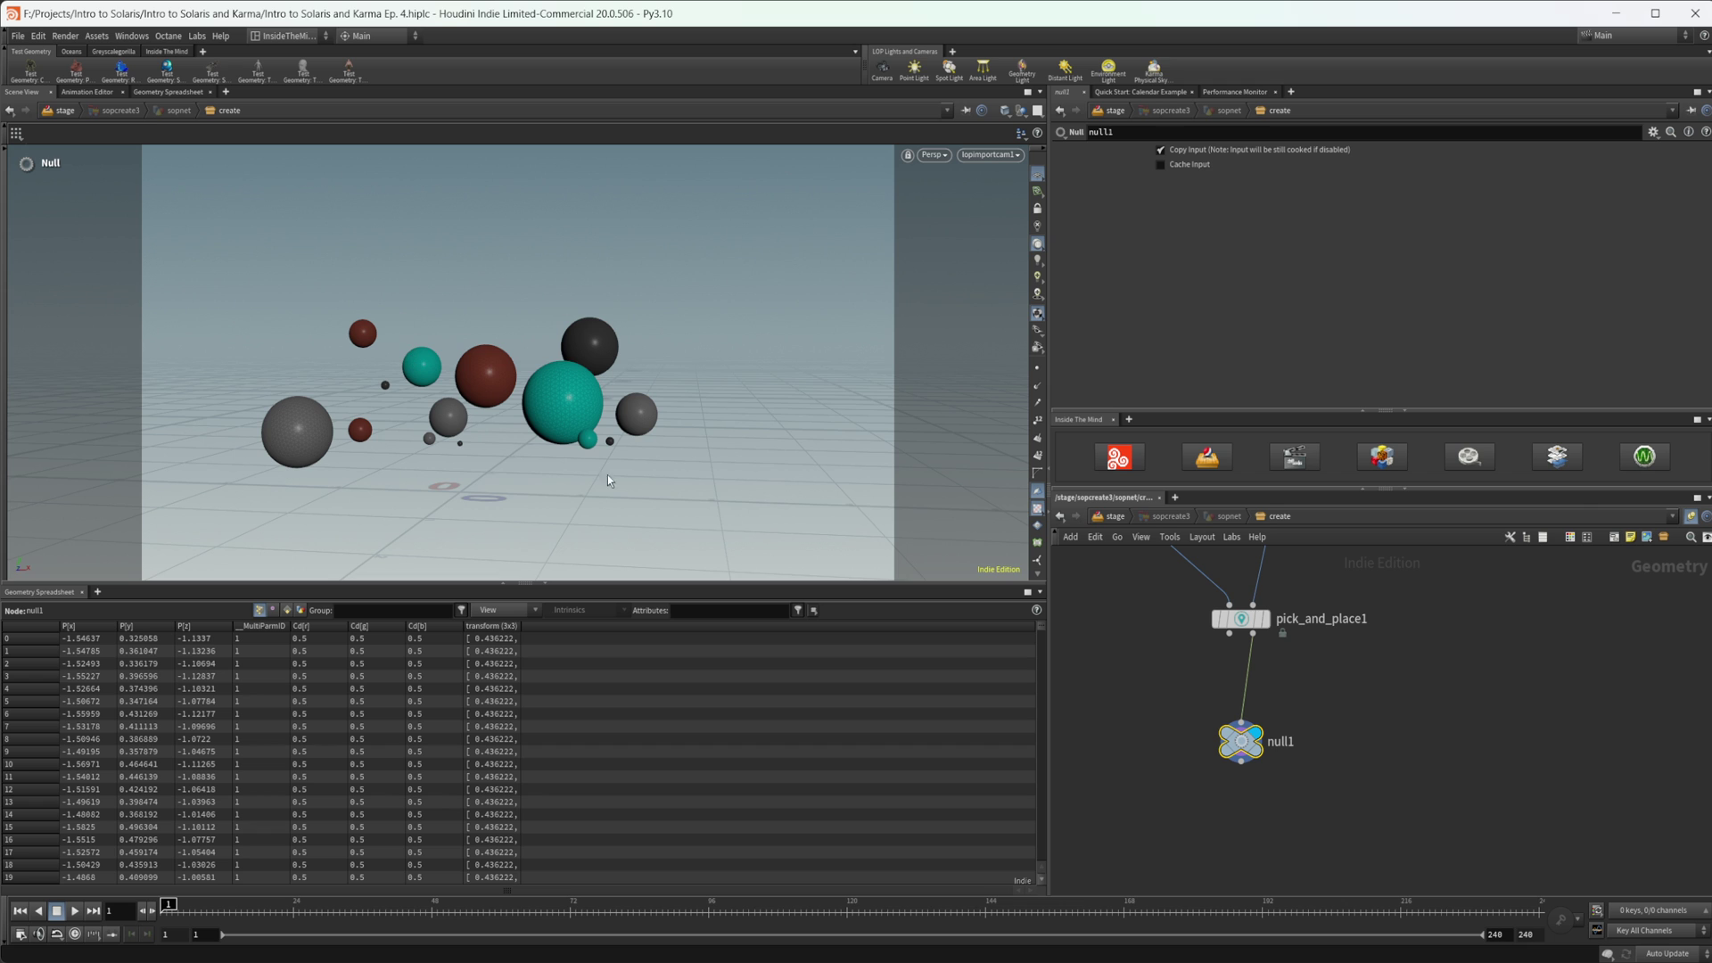
Insert a Clean node between pick_and_place1 and null1 and enable Remove Attribs with the pattern *
middle_drag(1302, 685, 1340, 653)
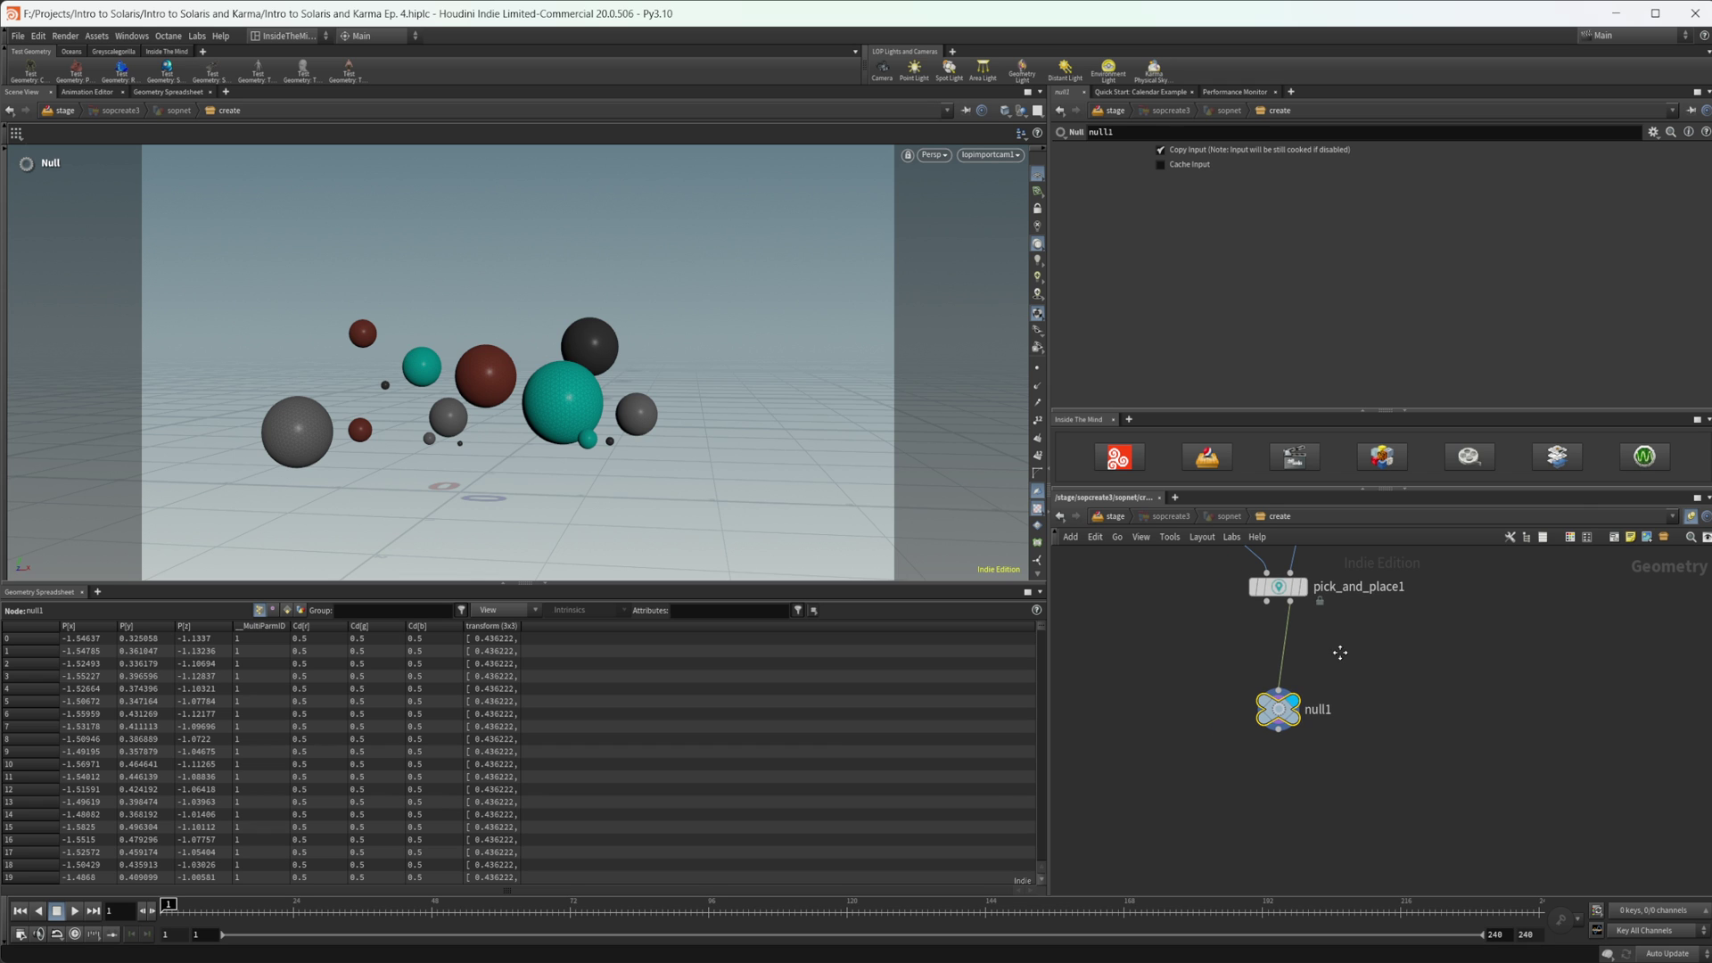
key(Tab)
text(c)
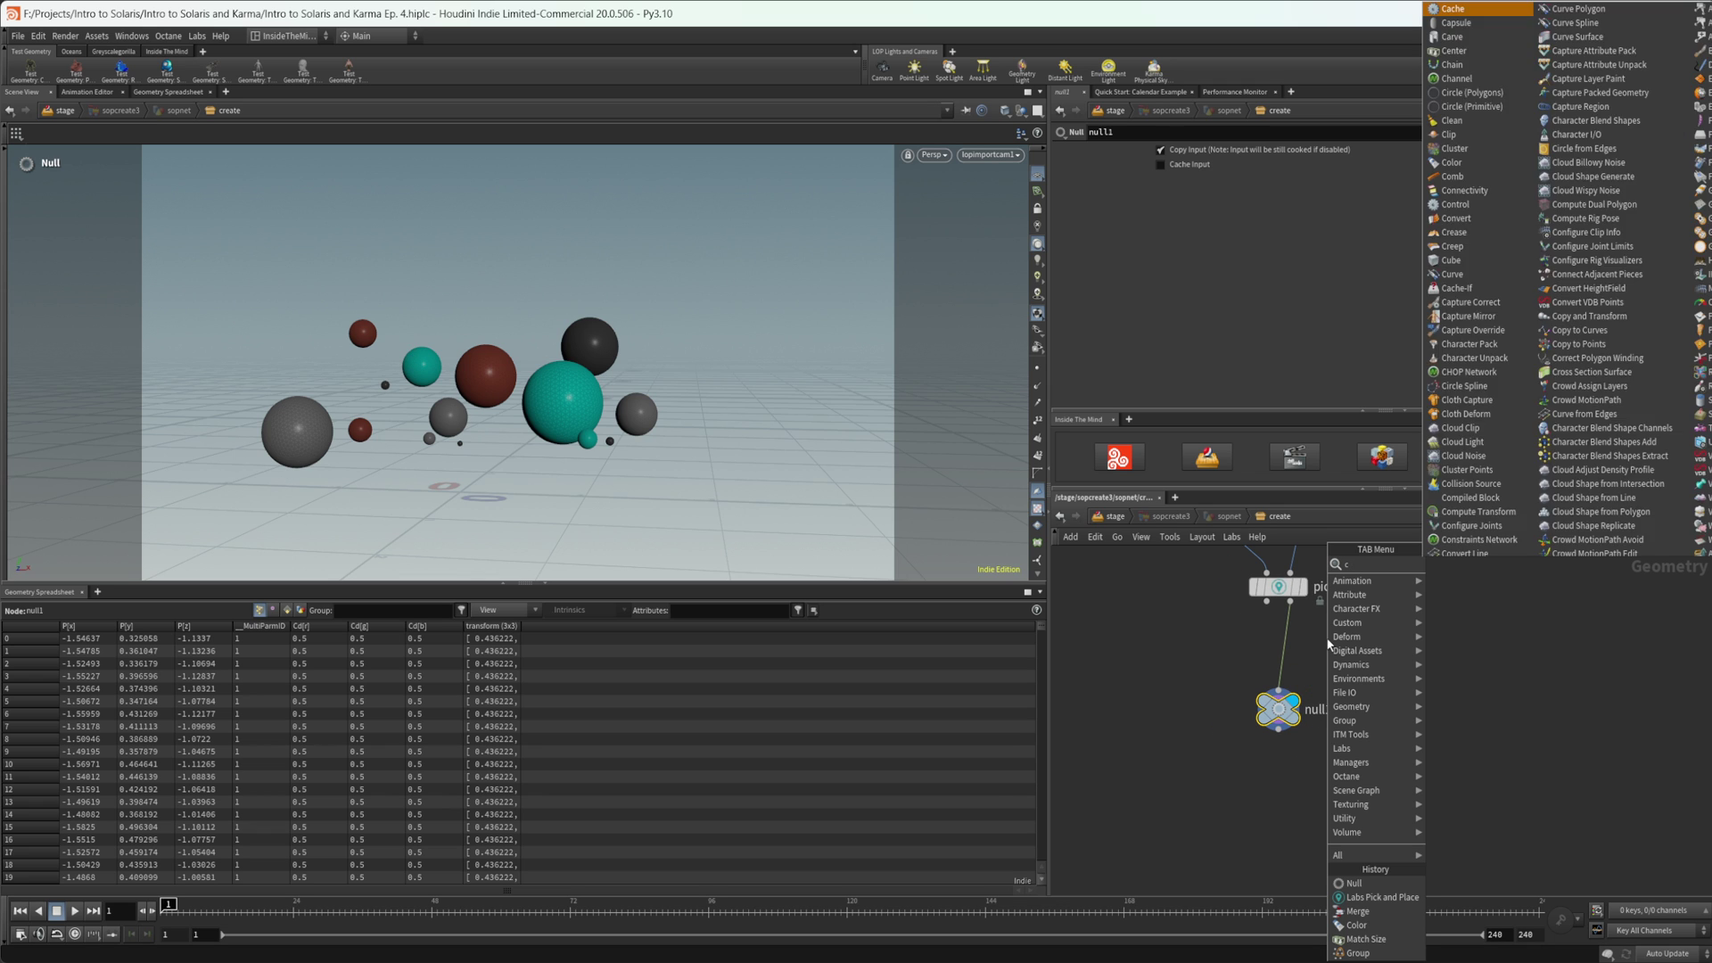
text(lean)
key(Return)
click(1314, 644)
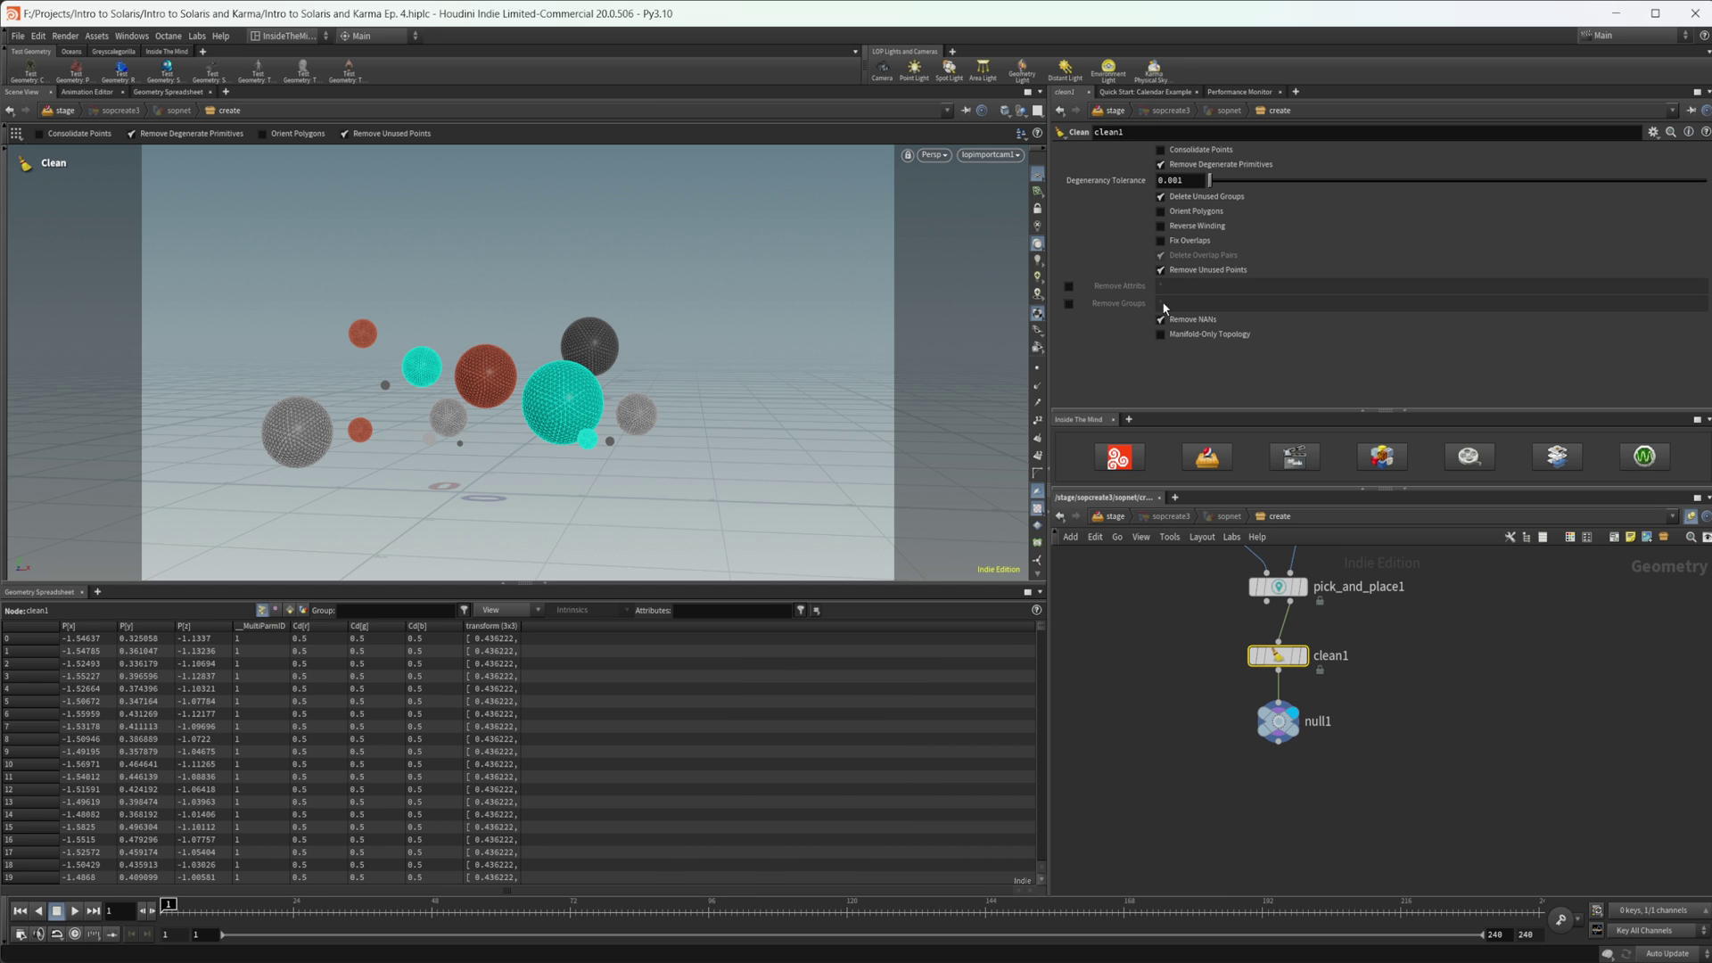
click(1068, 286)
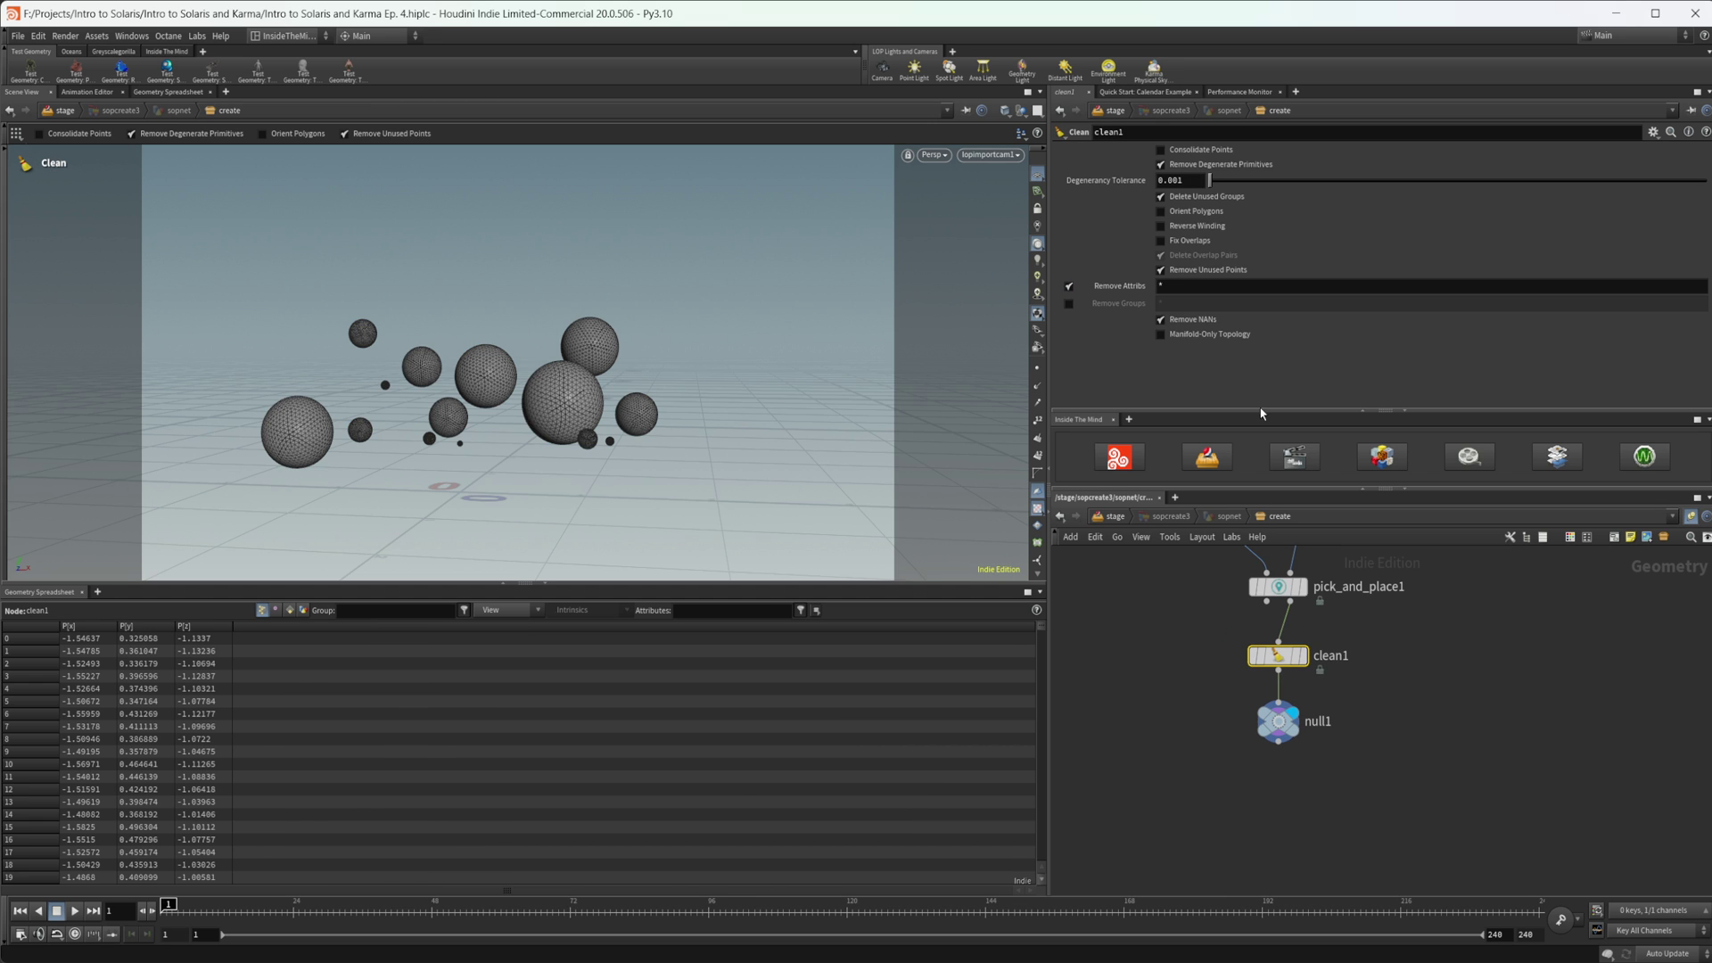
Examine the primitive group values of the cleaned spheres in the geometry spreadsheet
middle_drag(1436, 669, 1391, 681)
scroll(1384, 784, down, 3)
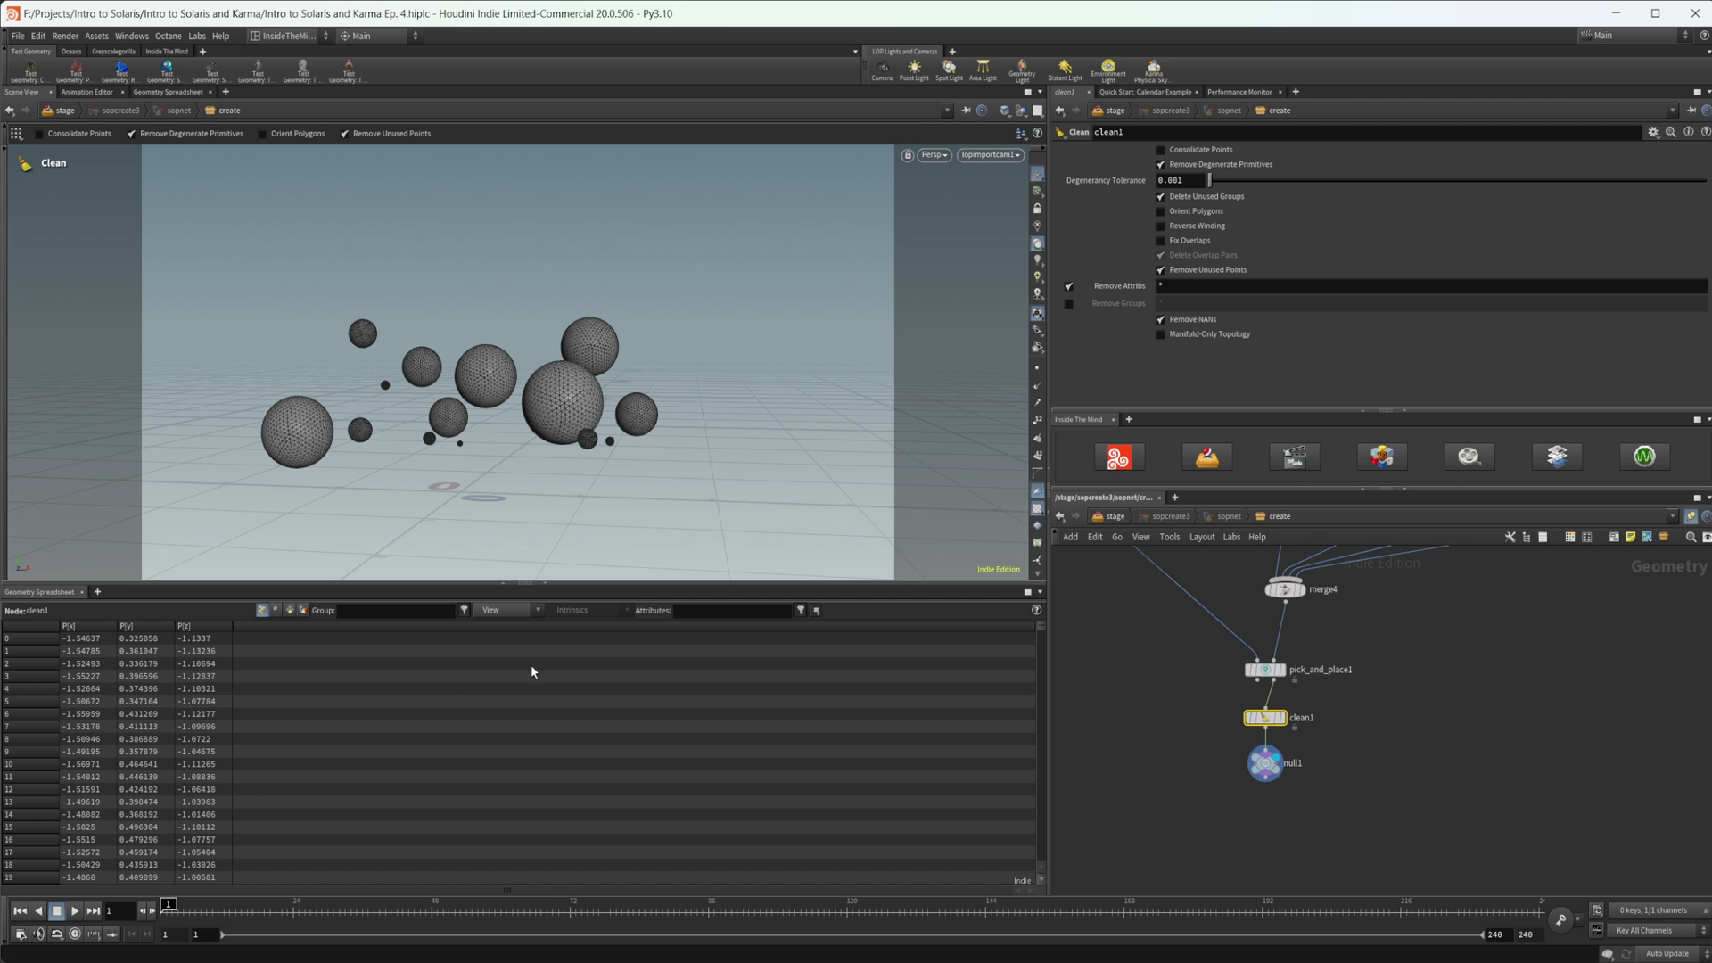
click(289, 610)
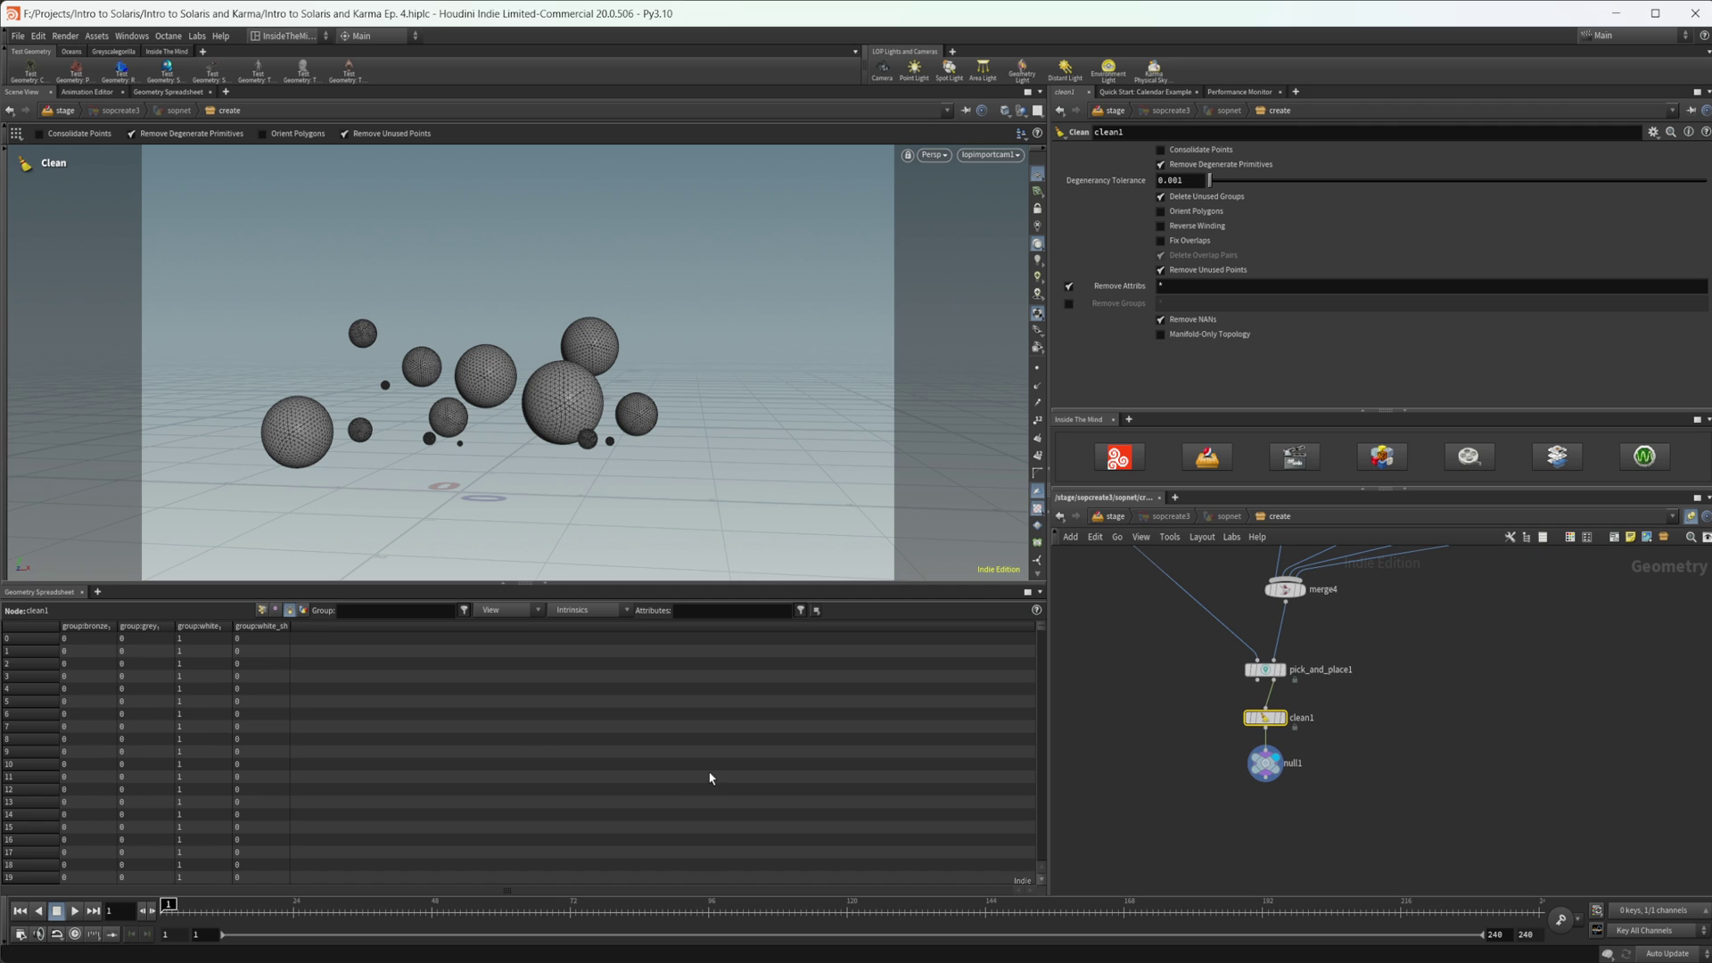
scroll(252, 673, down, 2)
drag(1045, 628, 1037, 696)
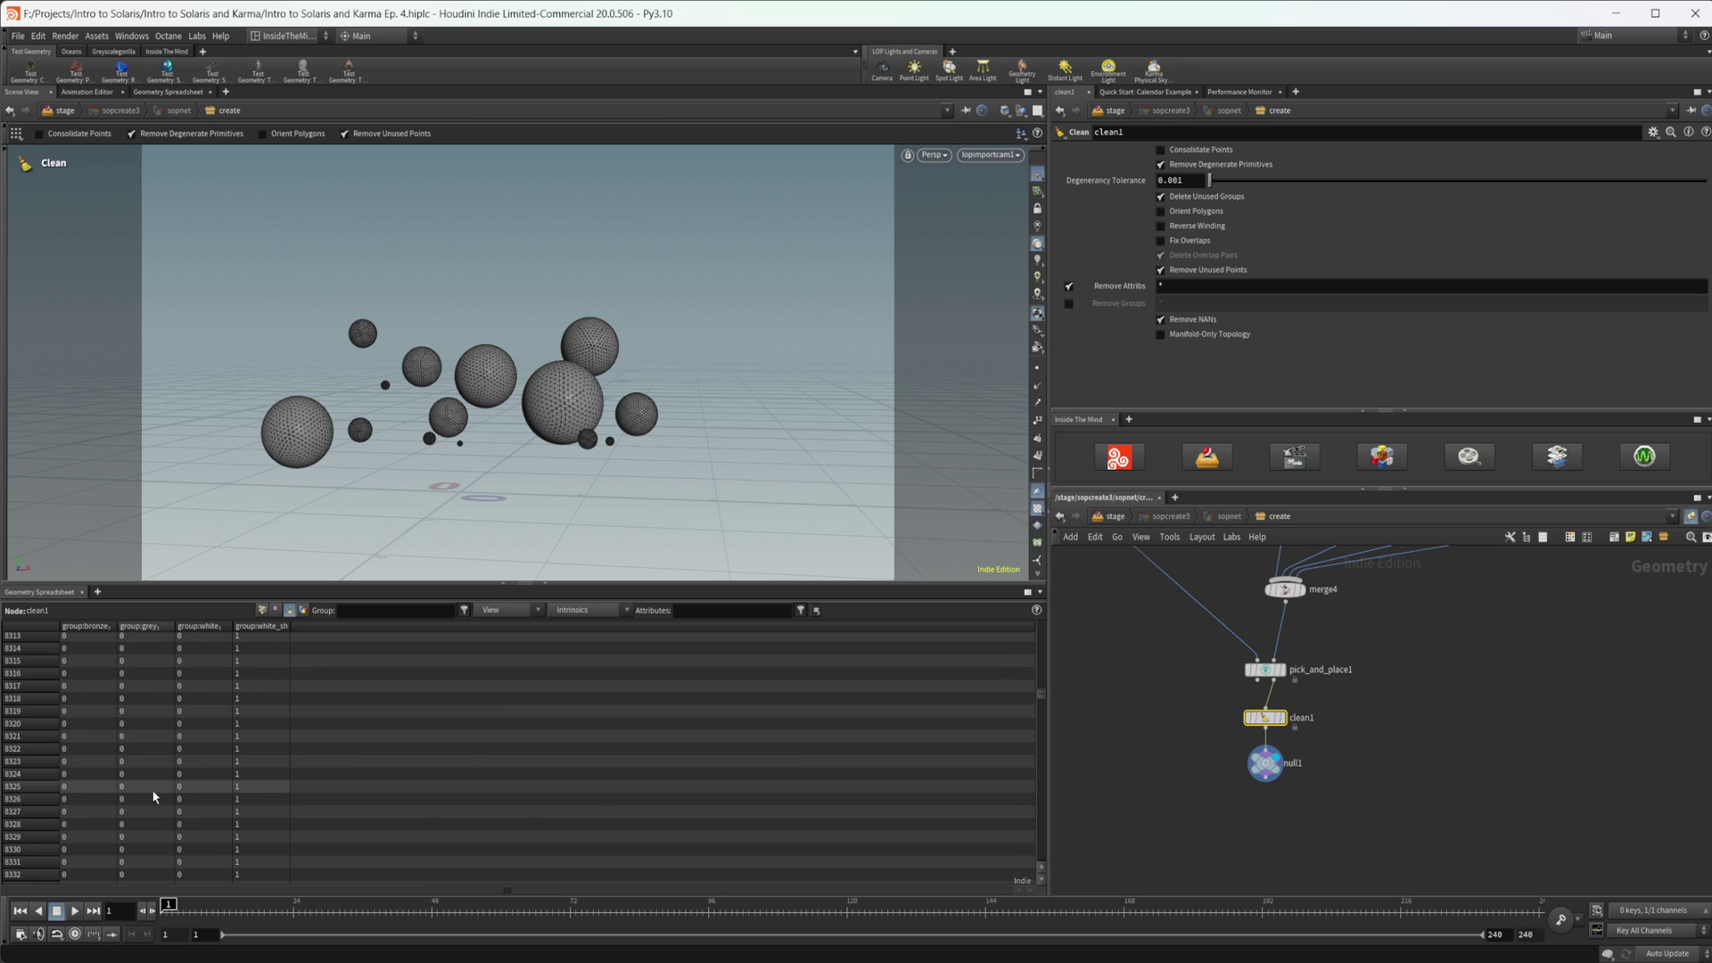
scroll(499, 756, up, 2)
Add a Merge node below the podium geometry's merge branch
scroll(1284, 802, down, 4)
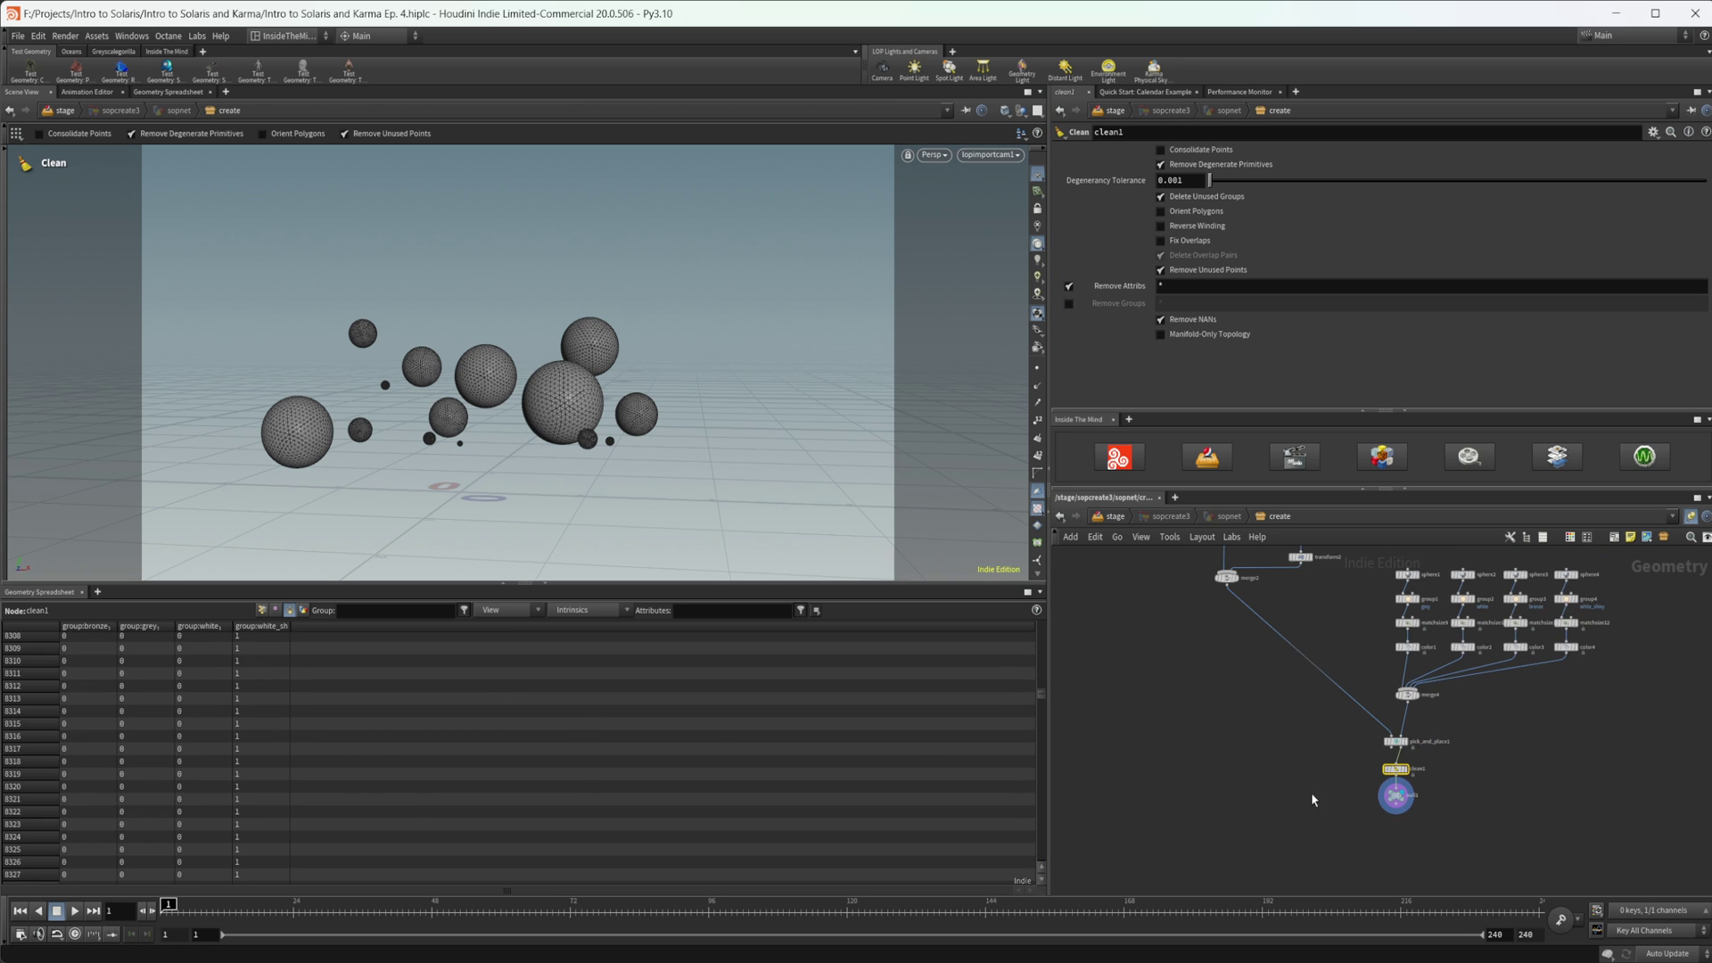
key(Tab)
text(merg)
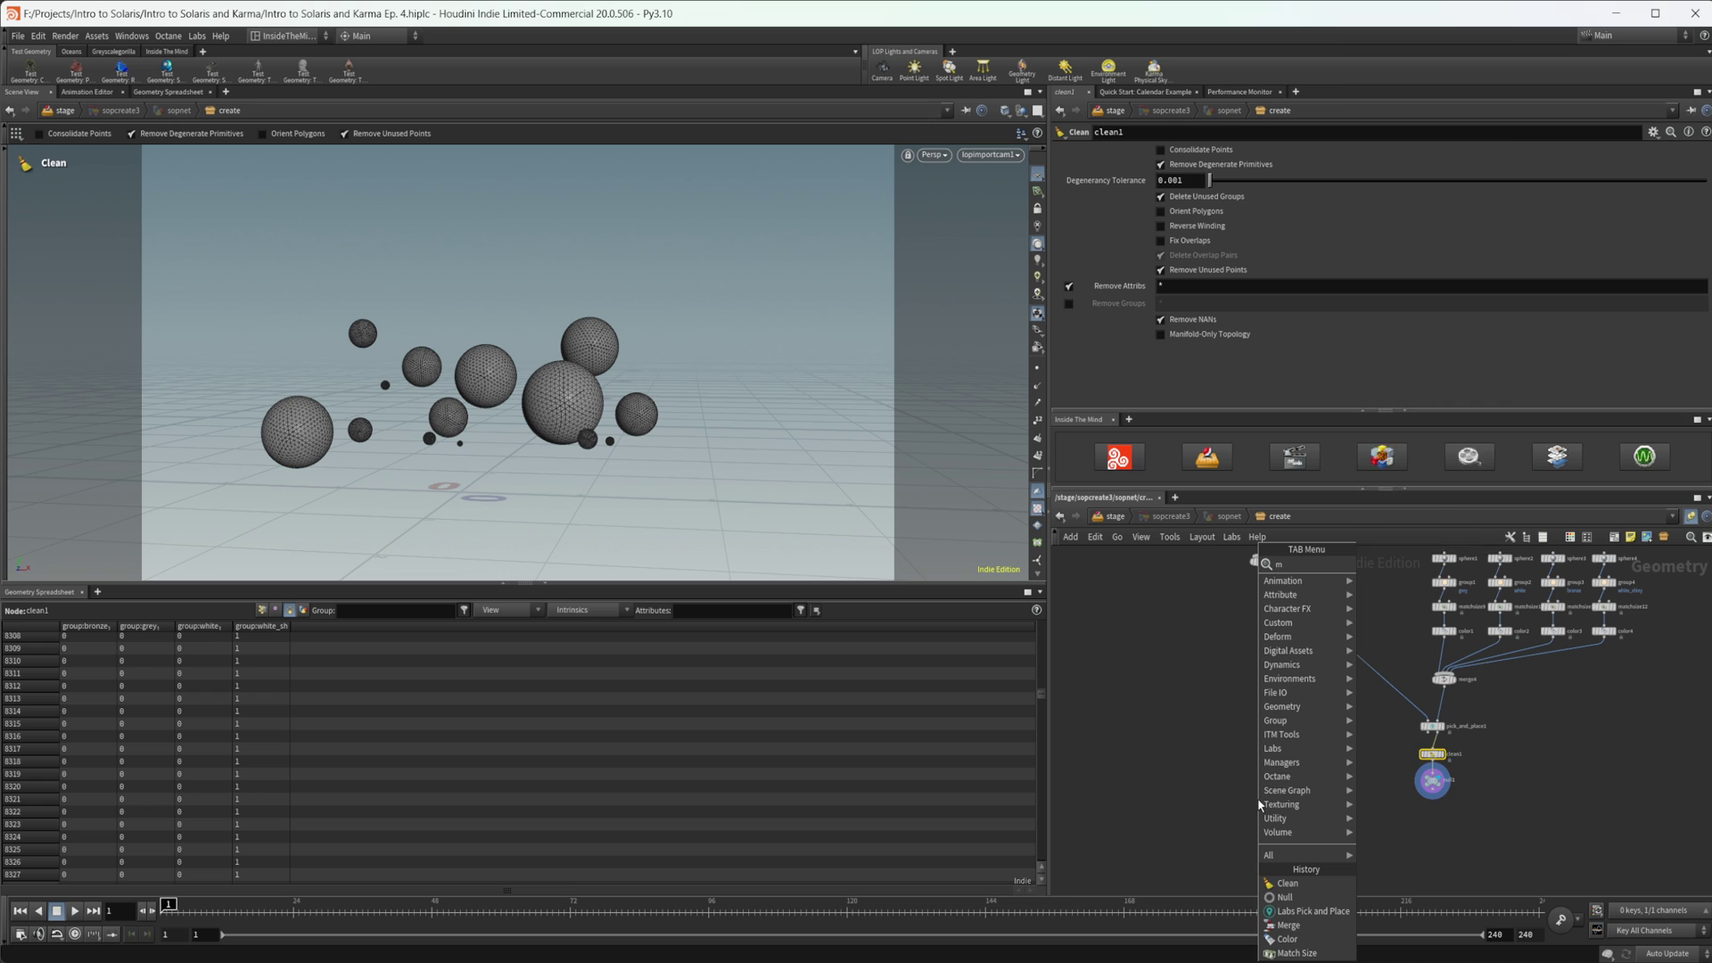
key(Return)
click(1257, 799)
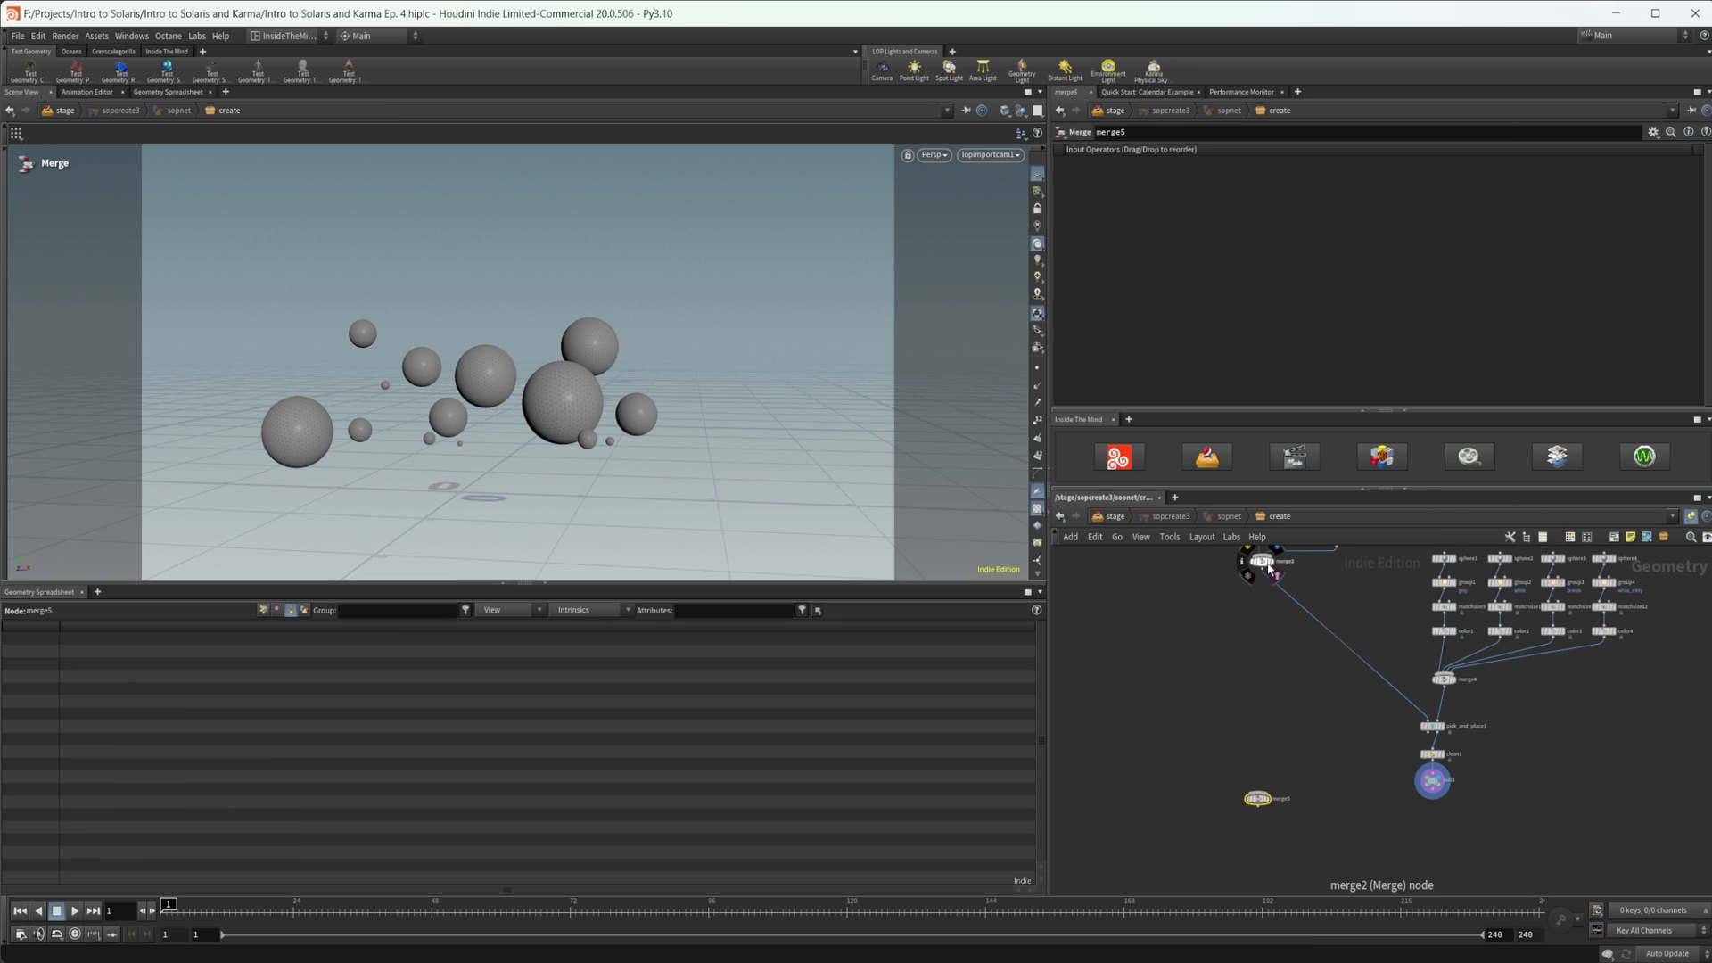
Wire the podium geometry's merge and null1 into merge5, display merge5, and return to the stage network
drag(1261, 568, 1277, 818)
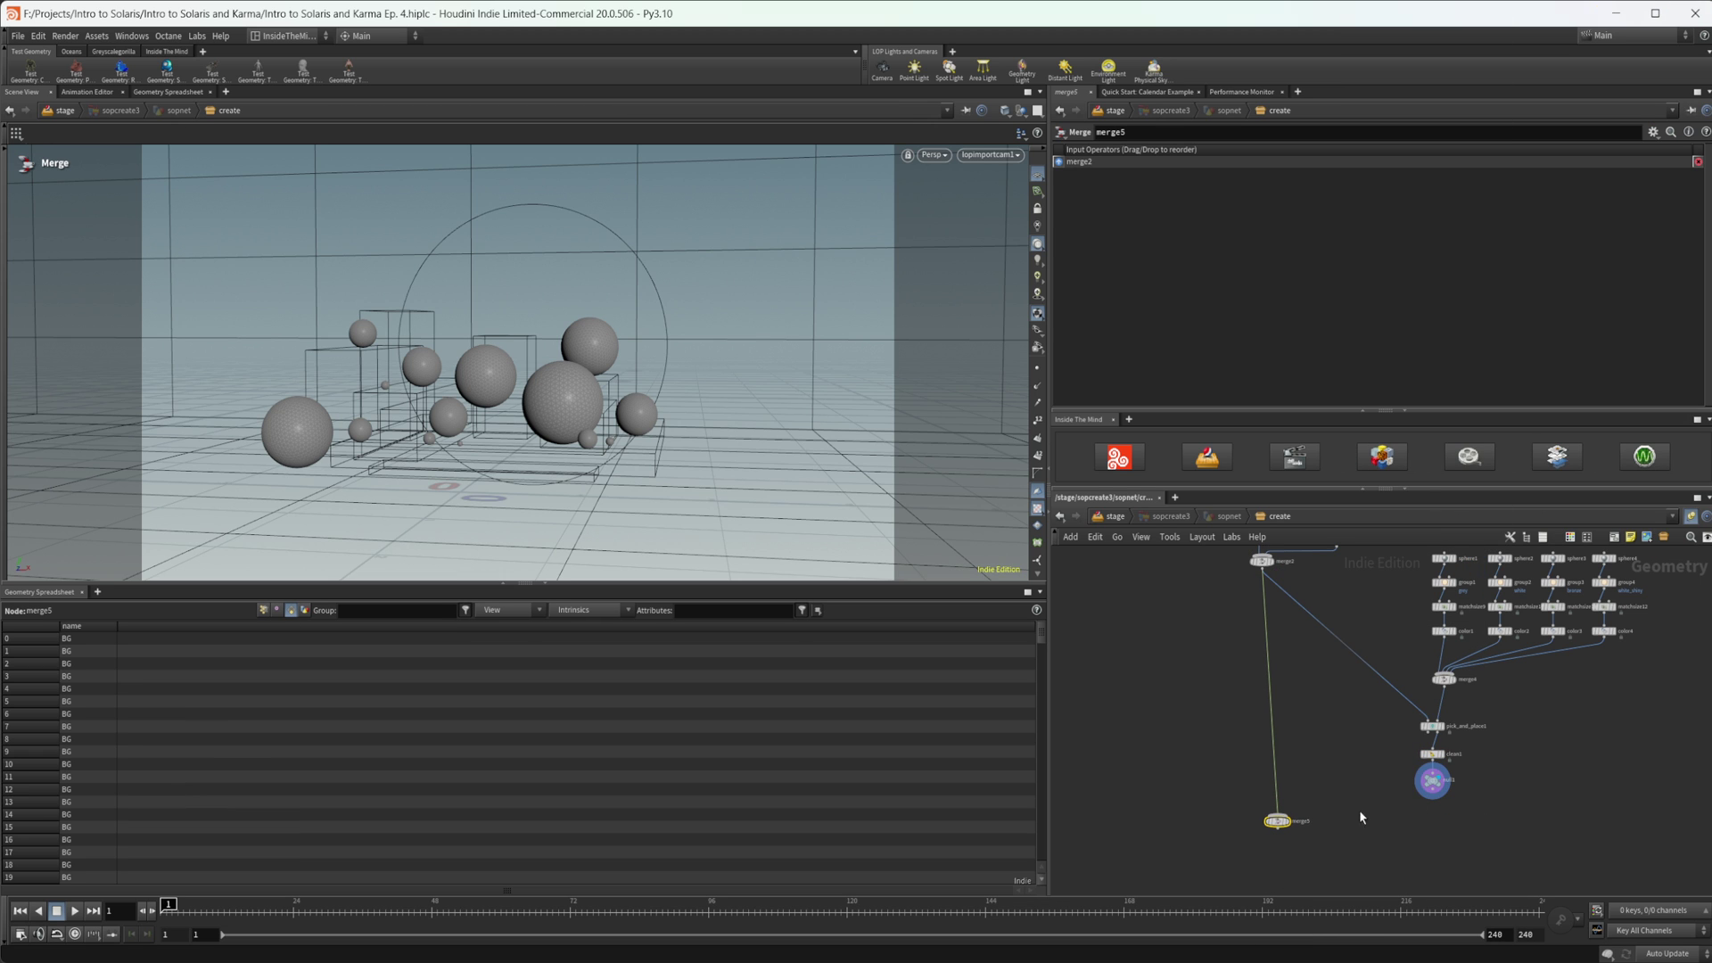
drag(1433, 799, 1281, 822)
click(1284, 820)
scroll(1332, 852, up, 3)
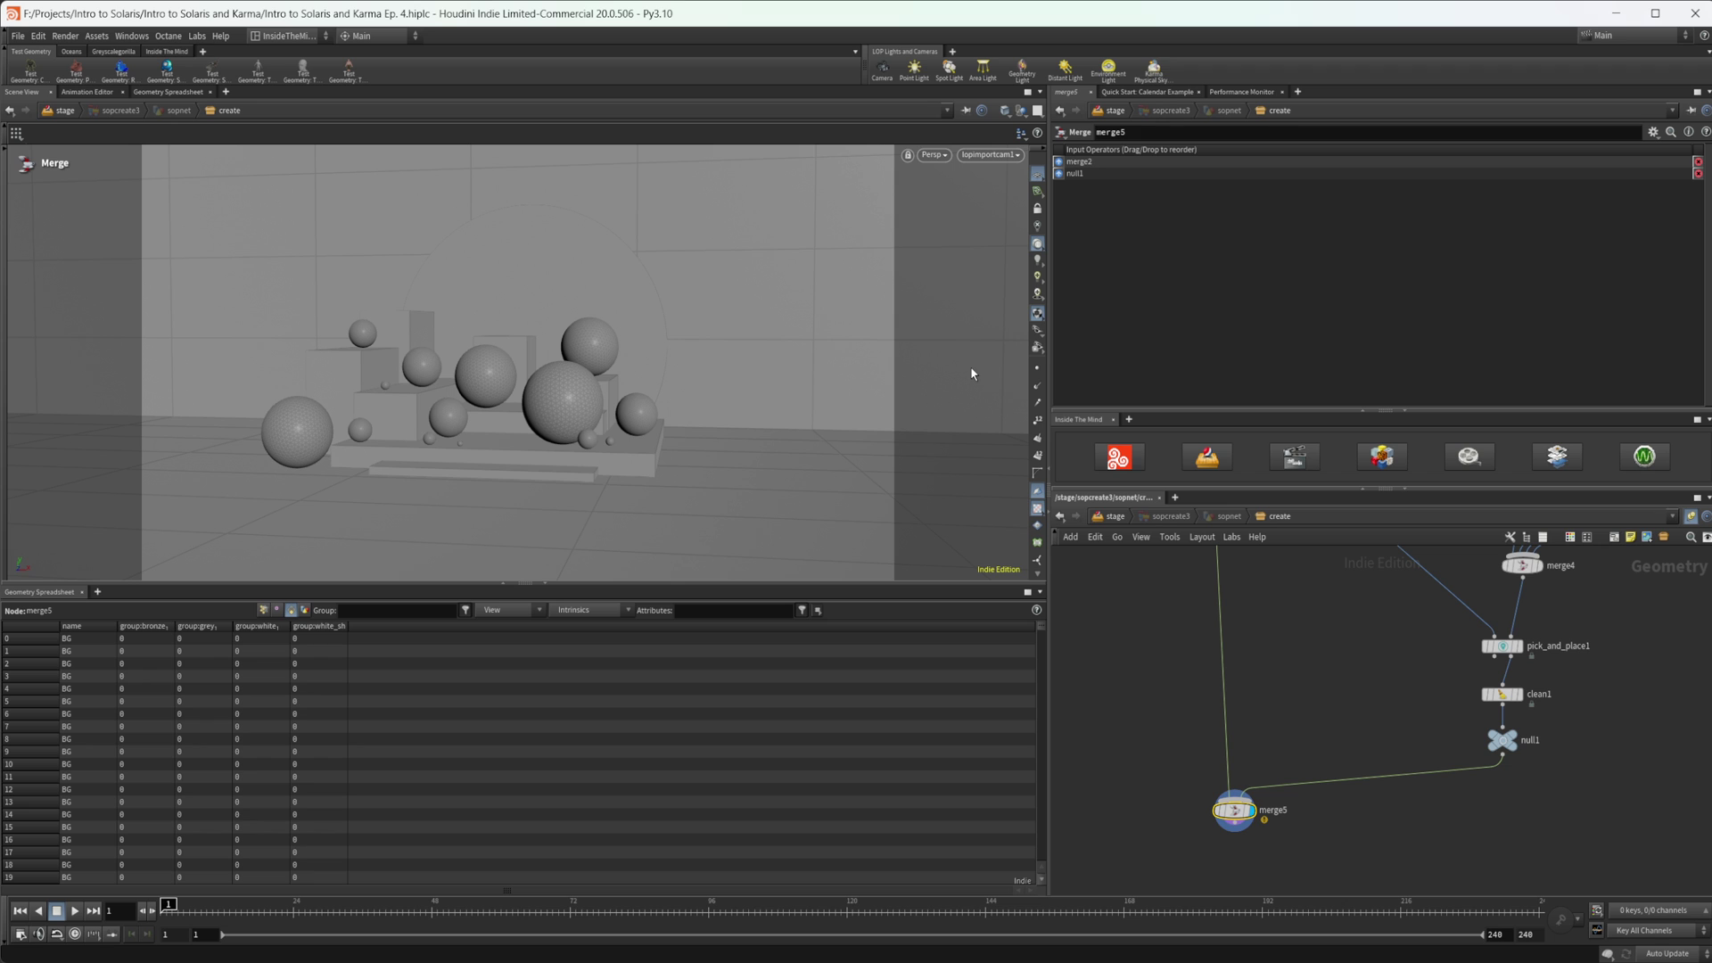
click(1116, 515)
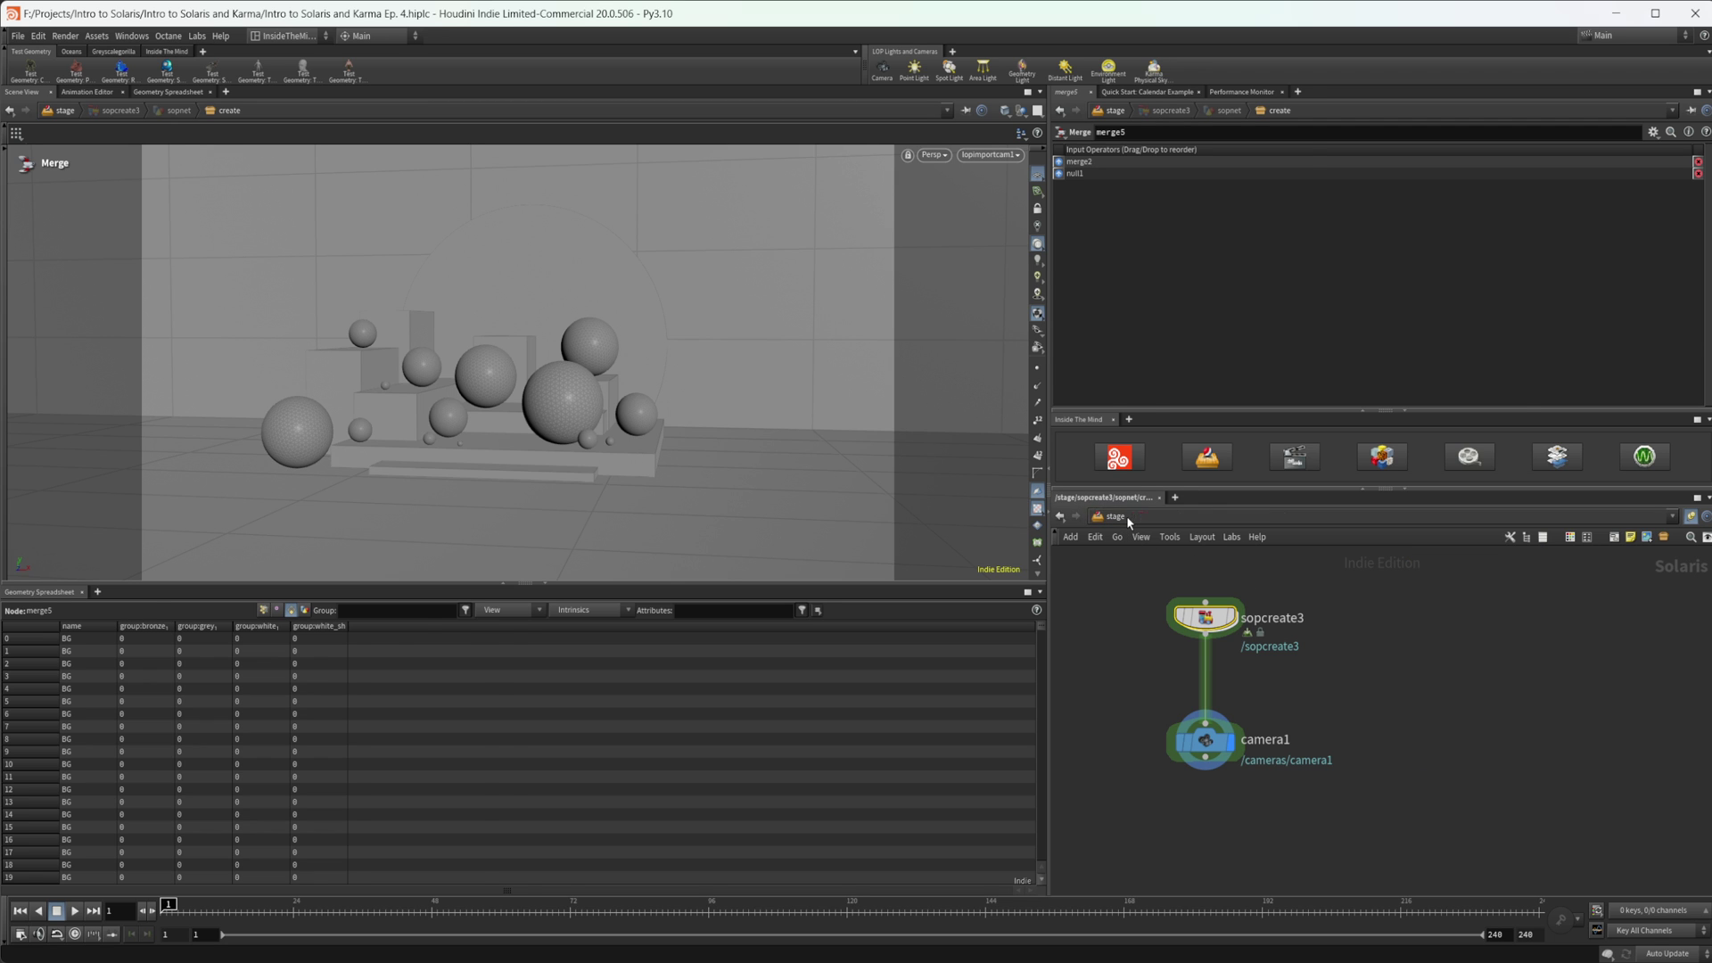
Set the stage viewport to look through /cameras/camera1
click(1004, 154)
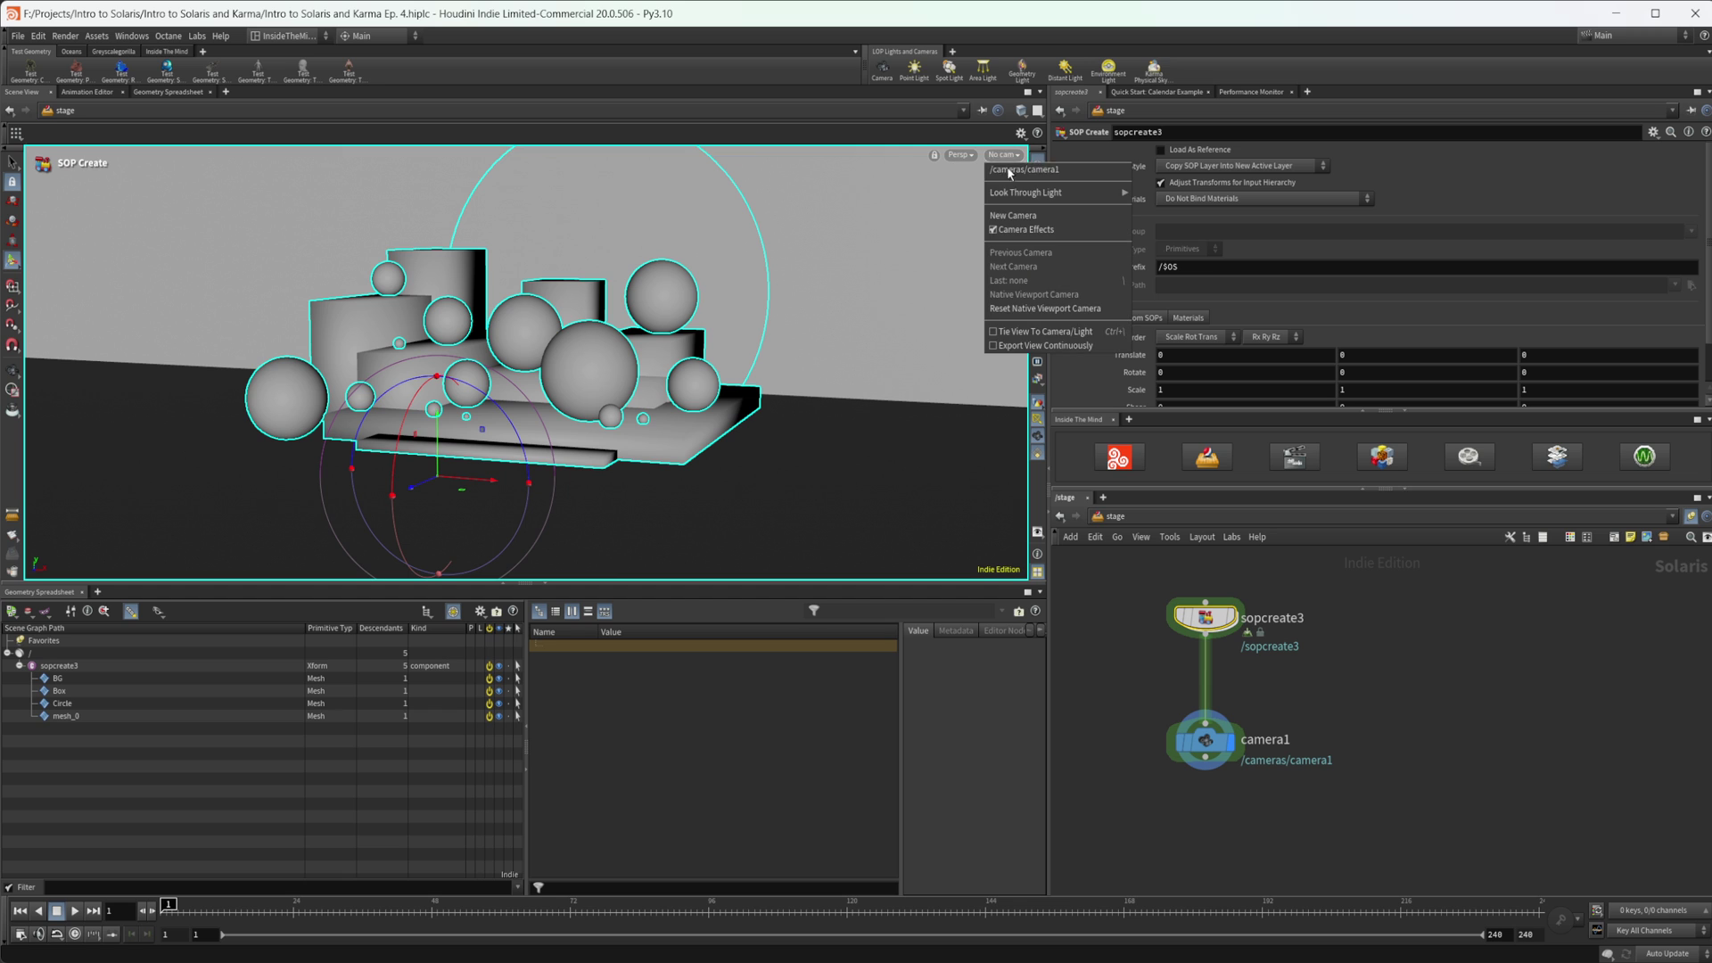
click(1026, 172)
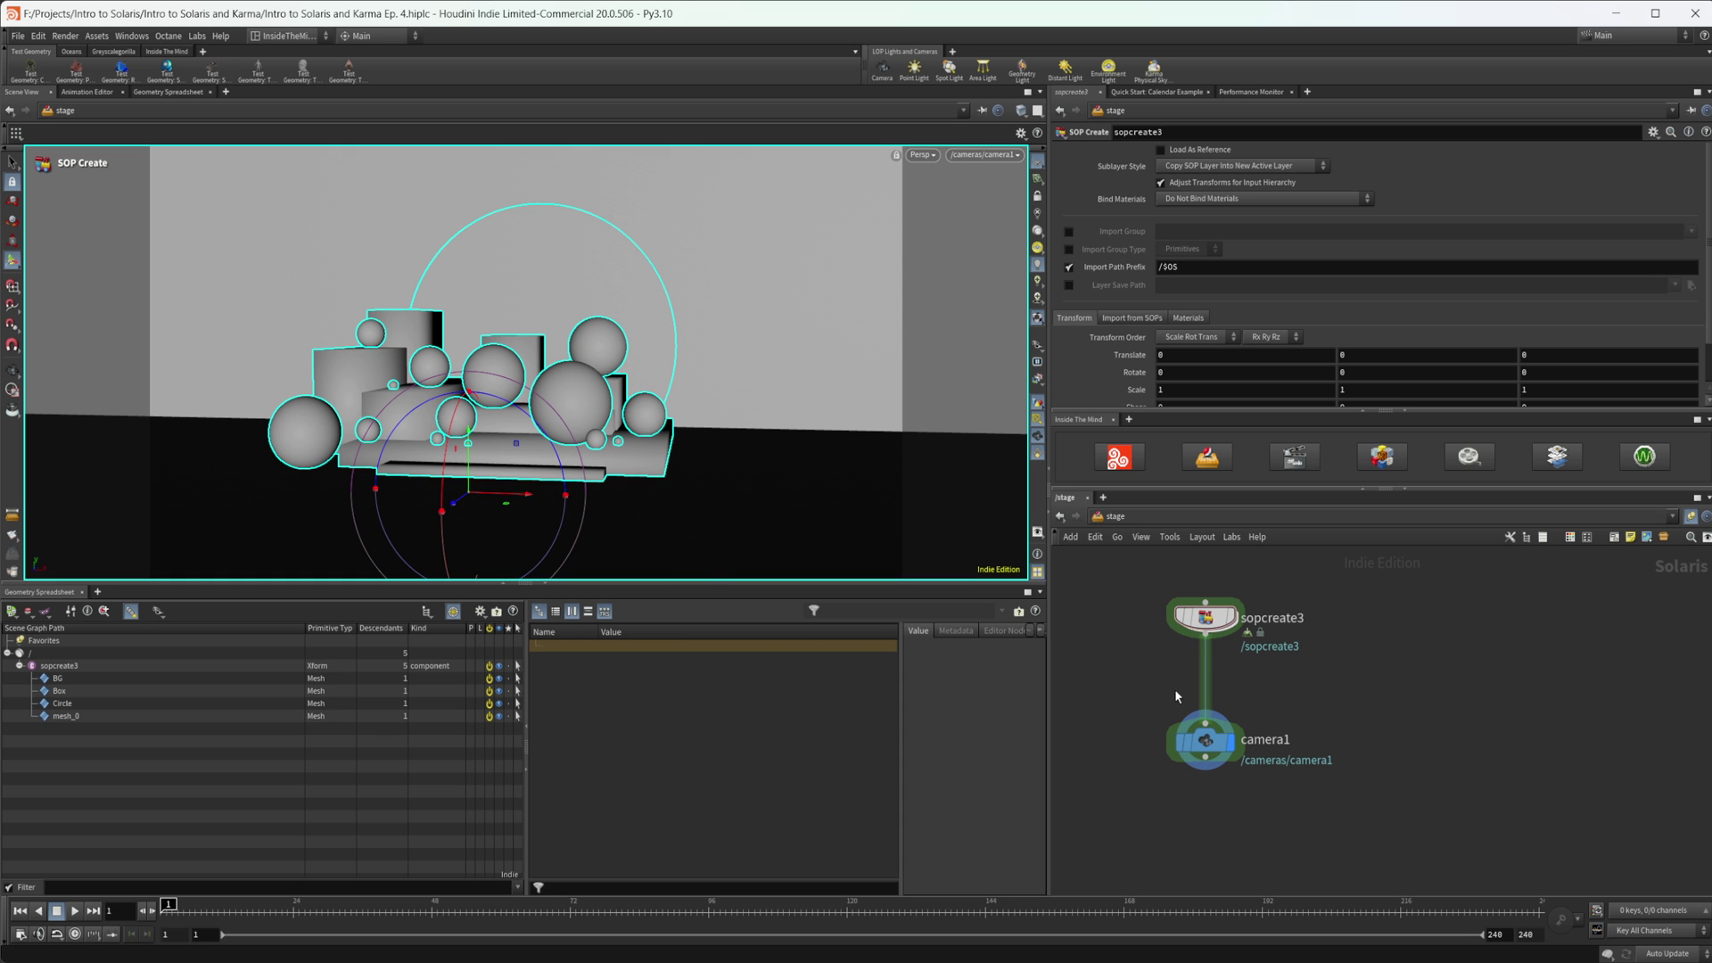
double_click(1228, 626)
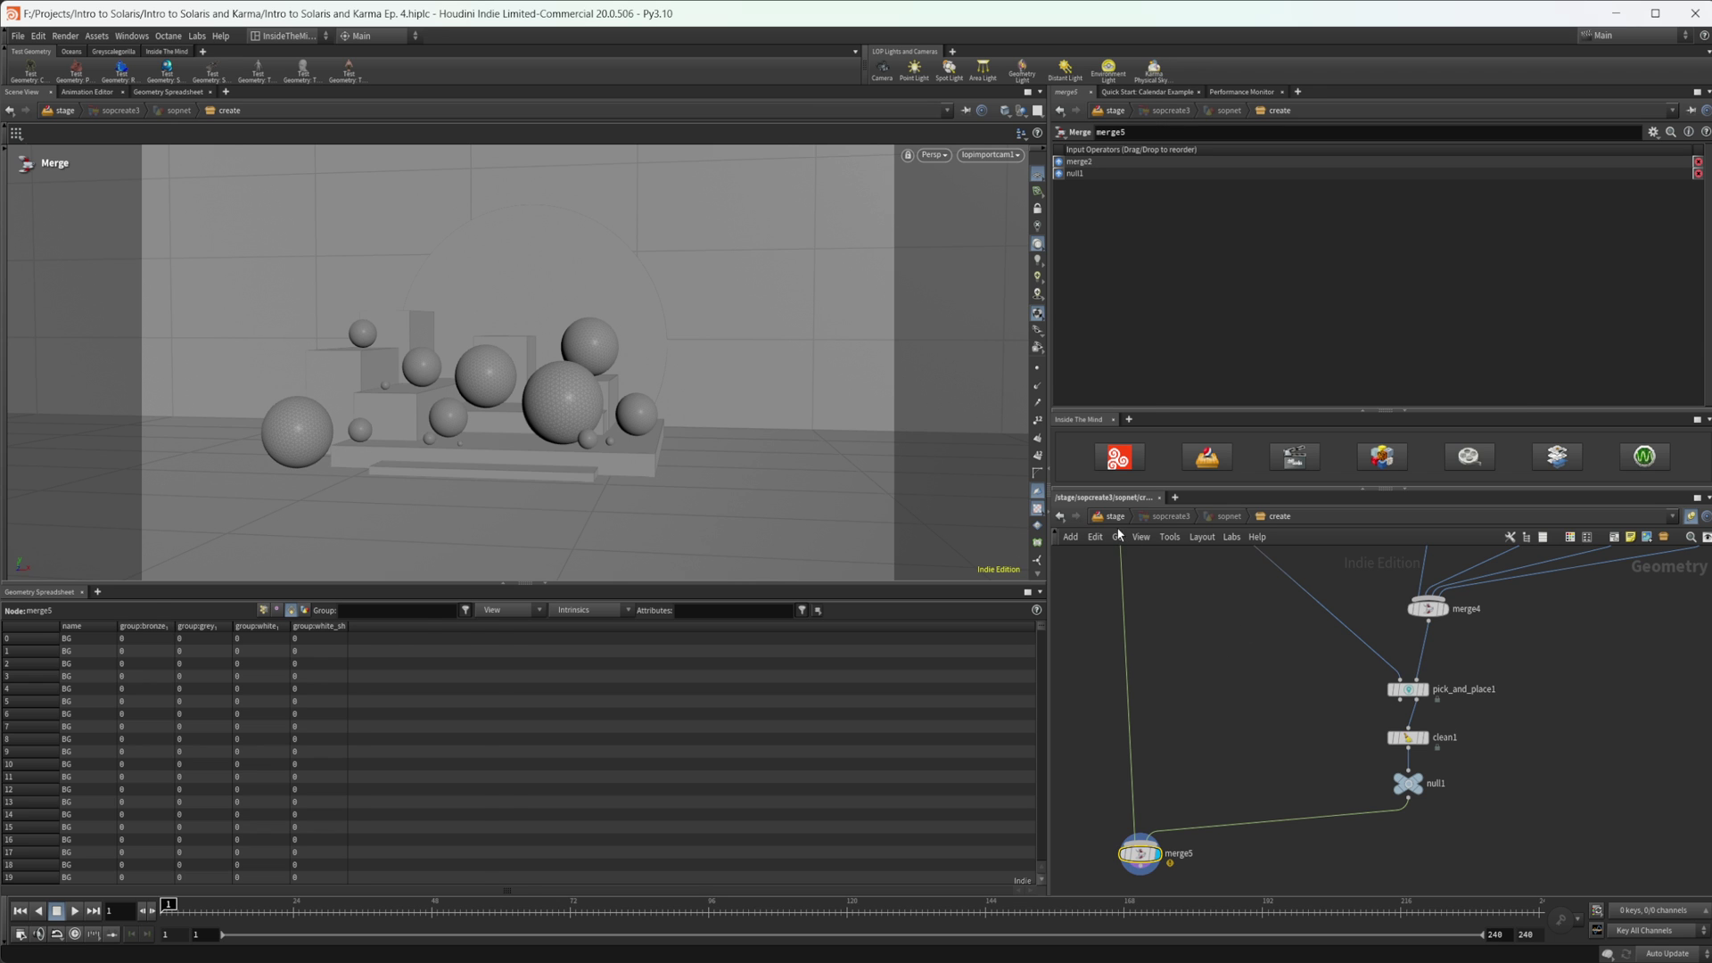
click(1114, 517)
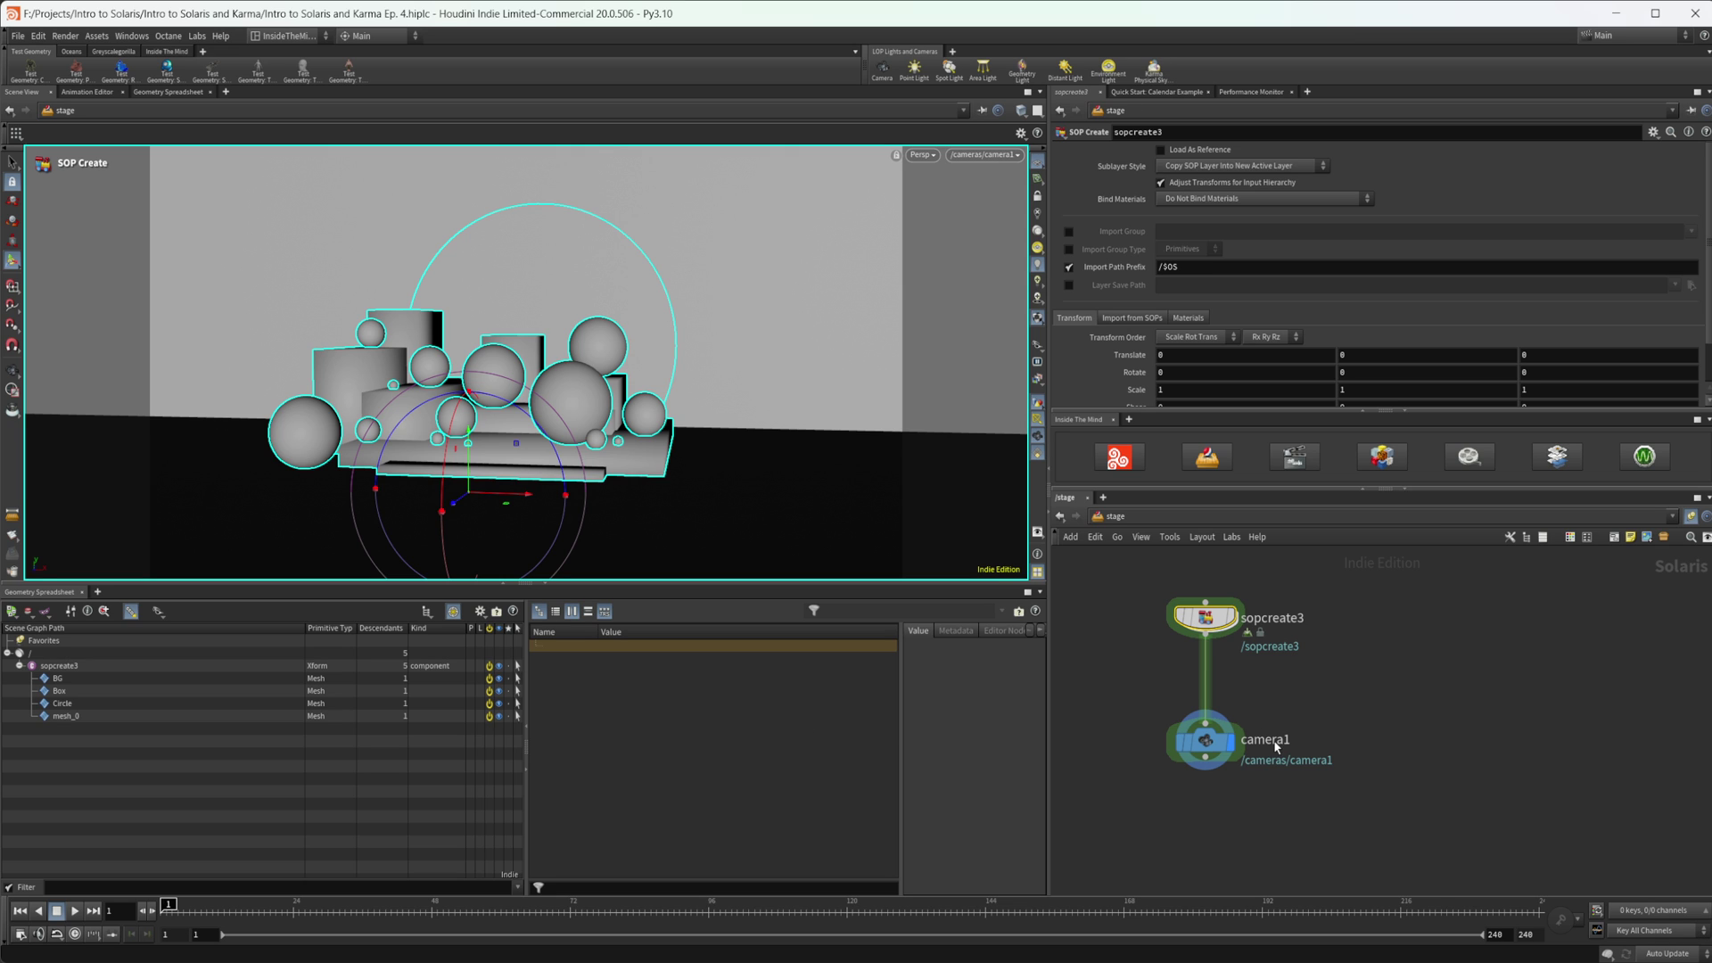
middle_drag(1348, 720, 1327, 689)
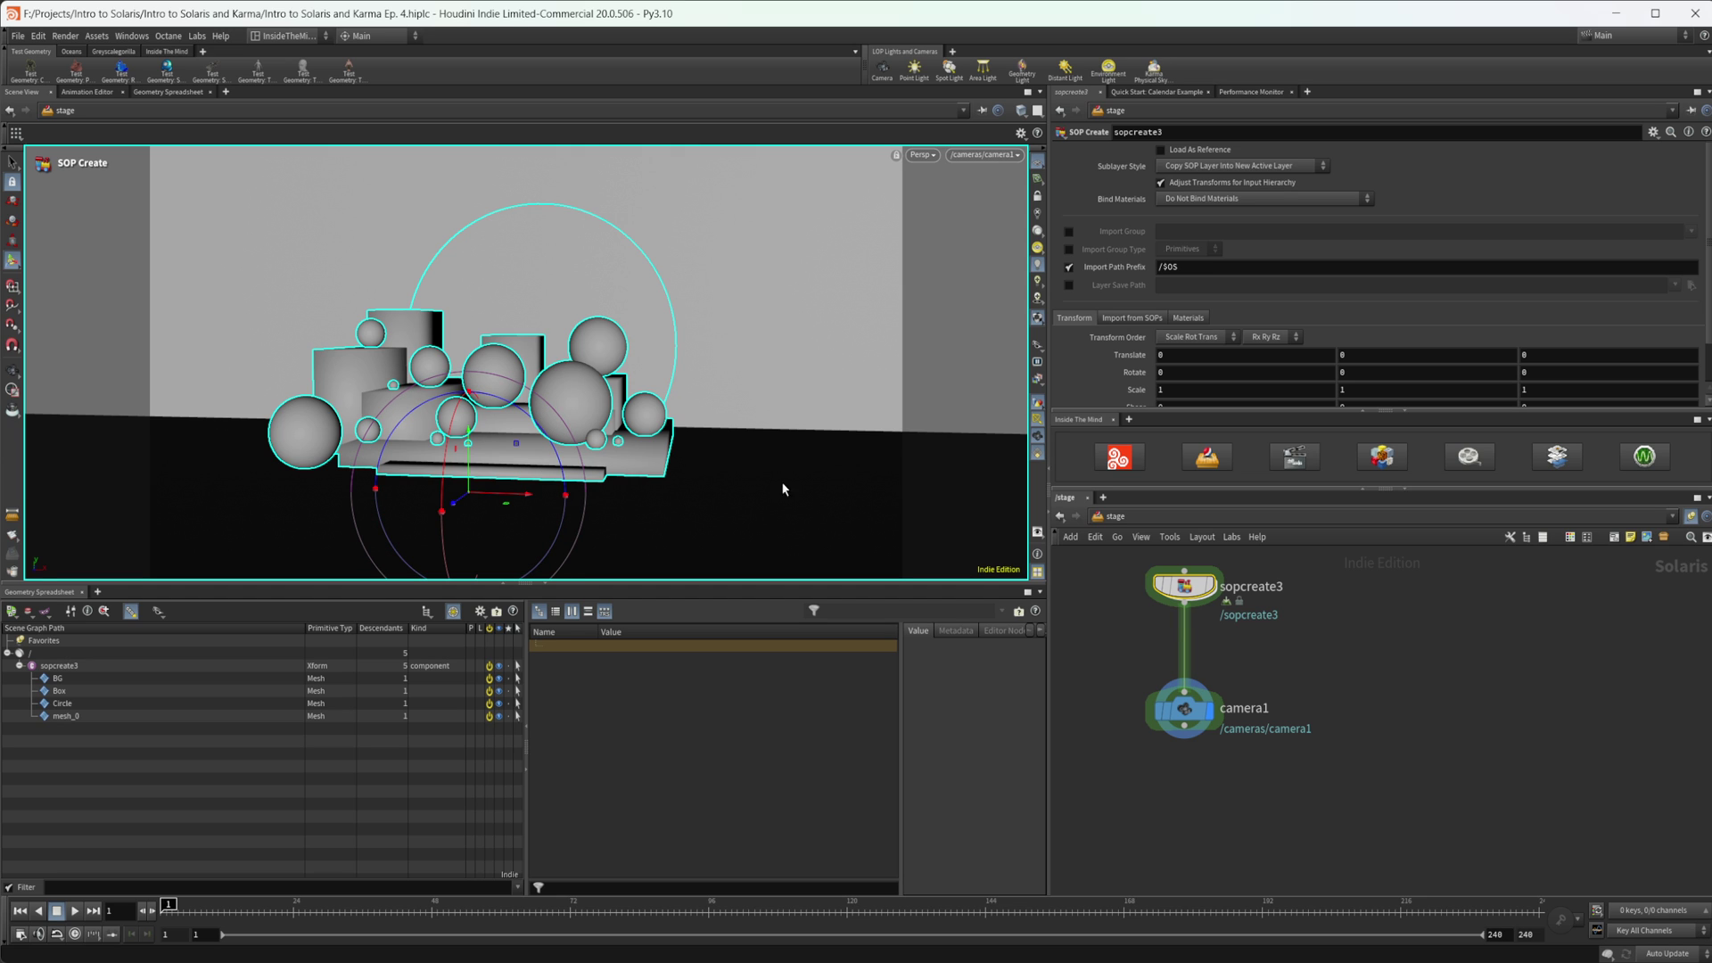
Open sopcreate3's geometry network and activate the Labs Pick and Place tool on pick_and_place1, viewing the podium blocks from above
double_click(1184, 587)
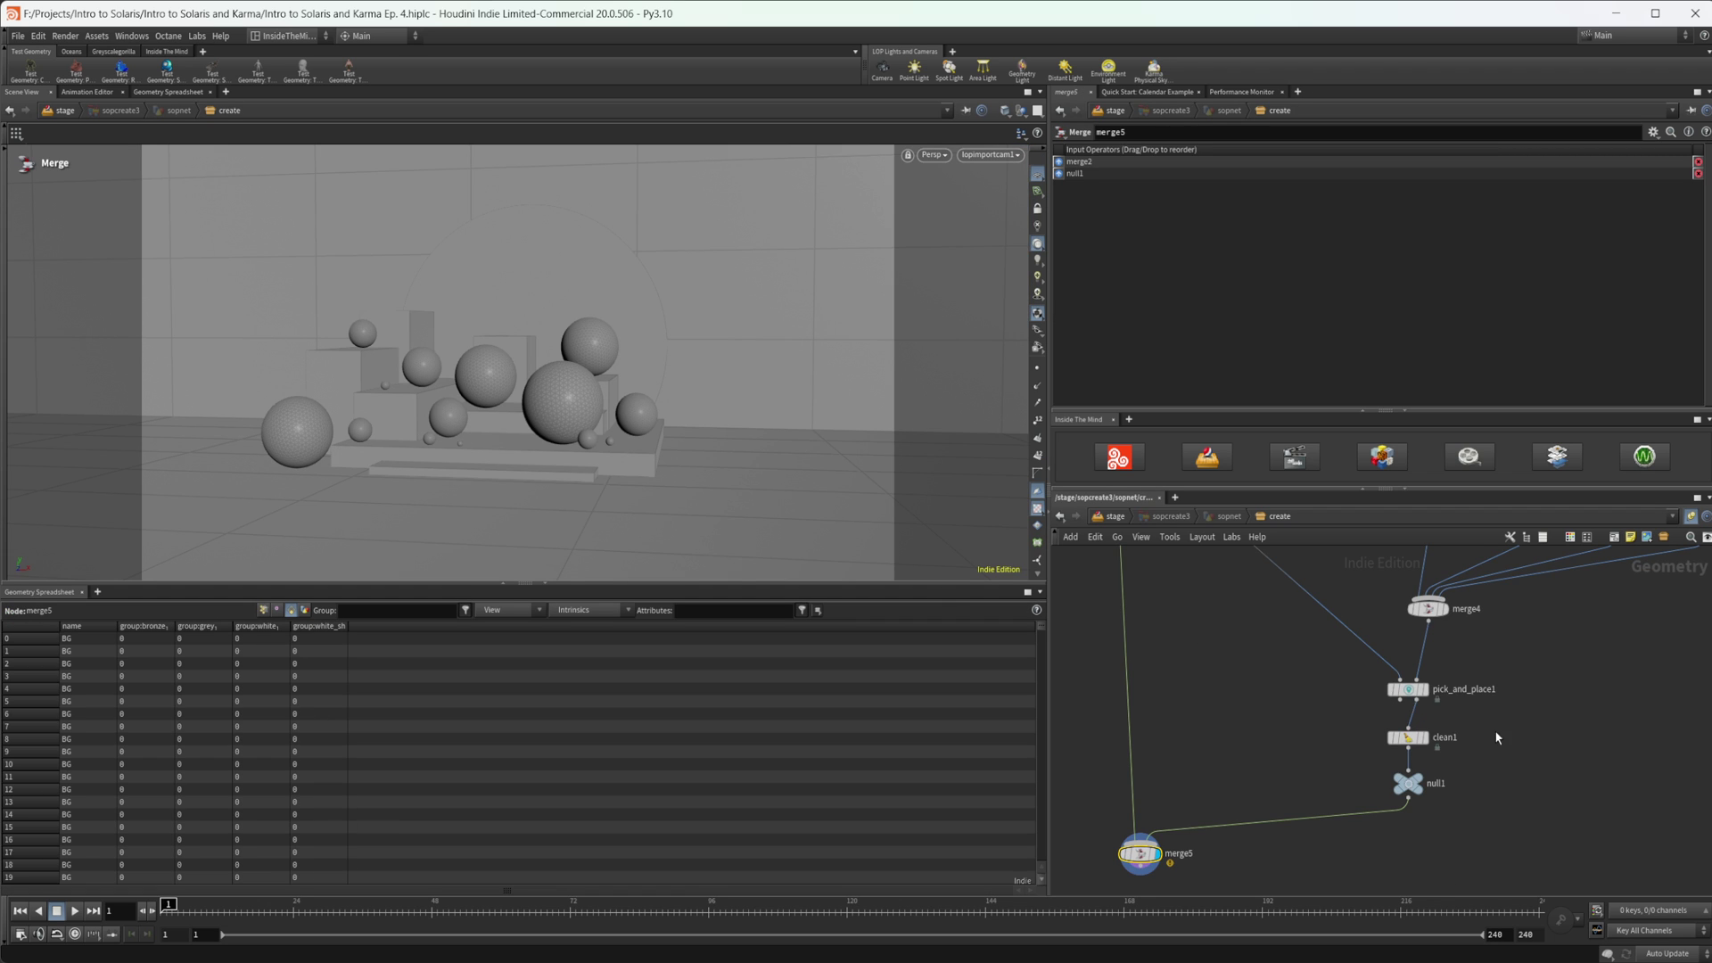
middle_drag(1496, 737, 1423, 776)
click(1350, 658)
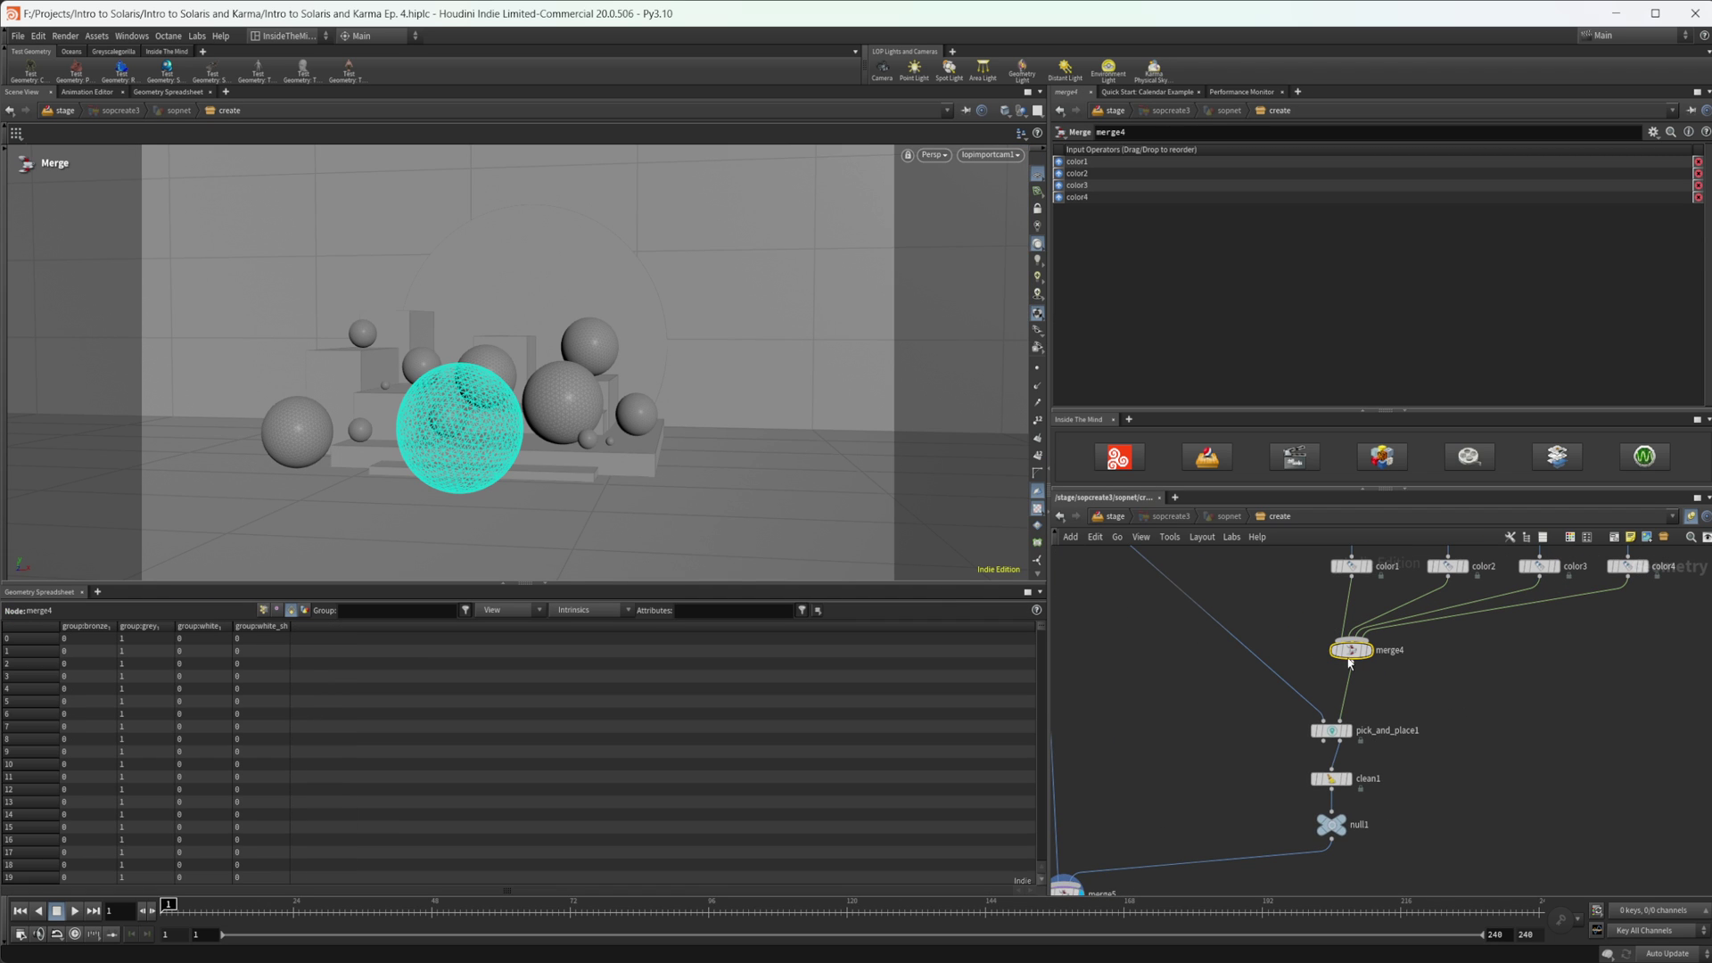
middle_drag(1529, 721, 1505, 733)
middle_drag(1536, 673, 1475, 721)
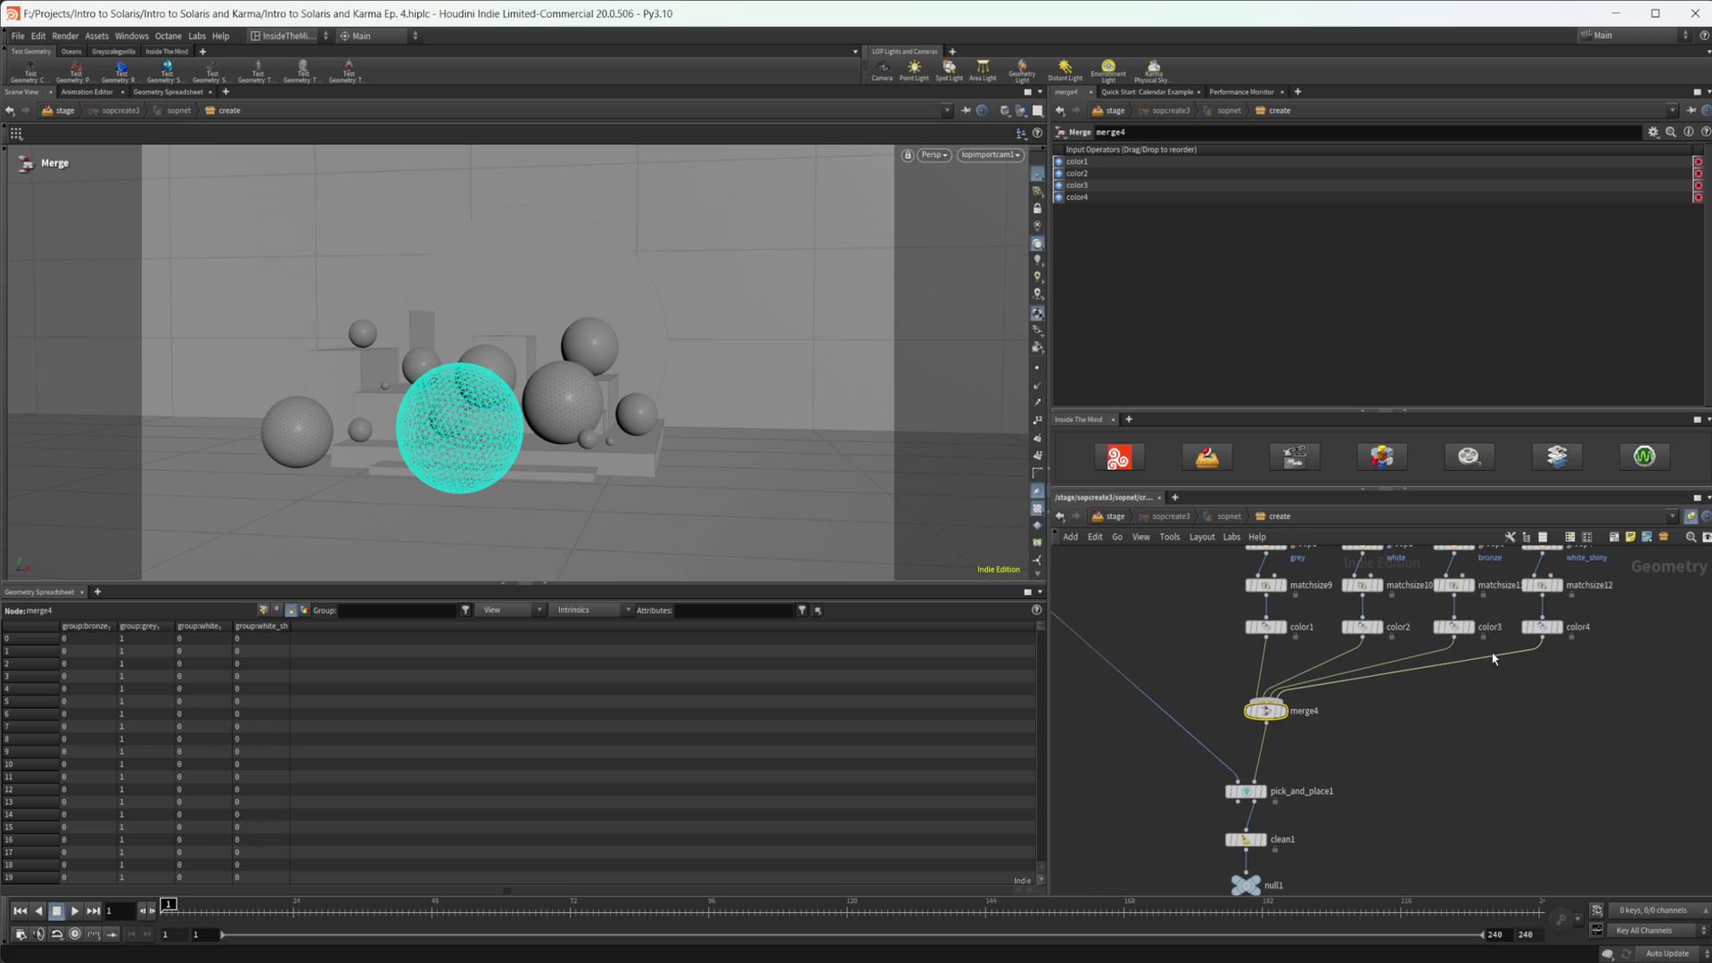
click(1246, 791)
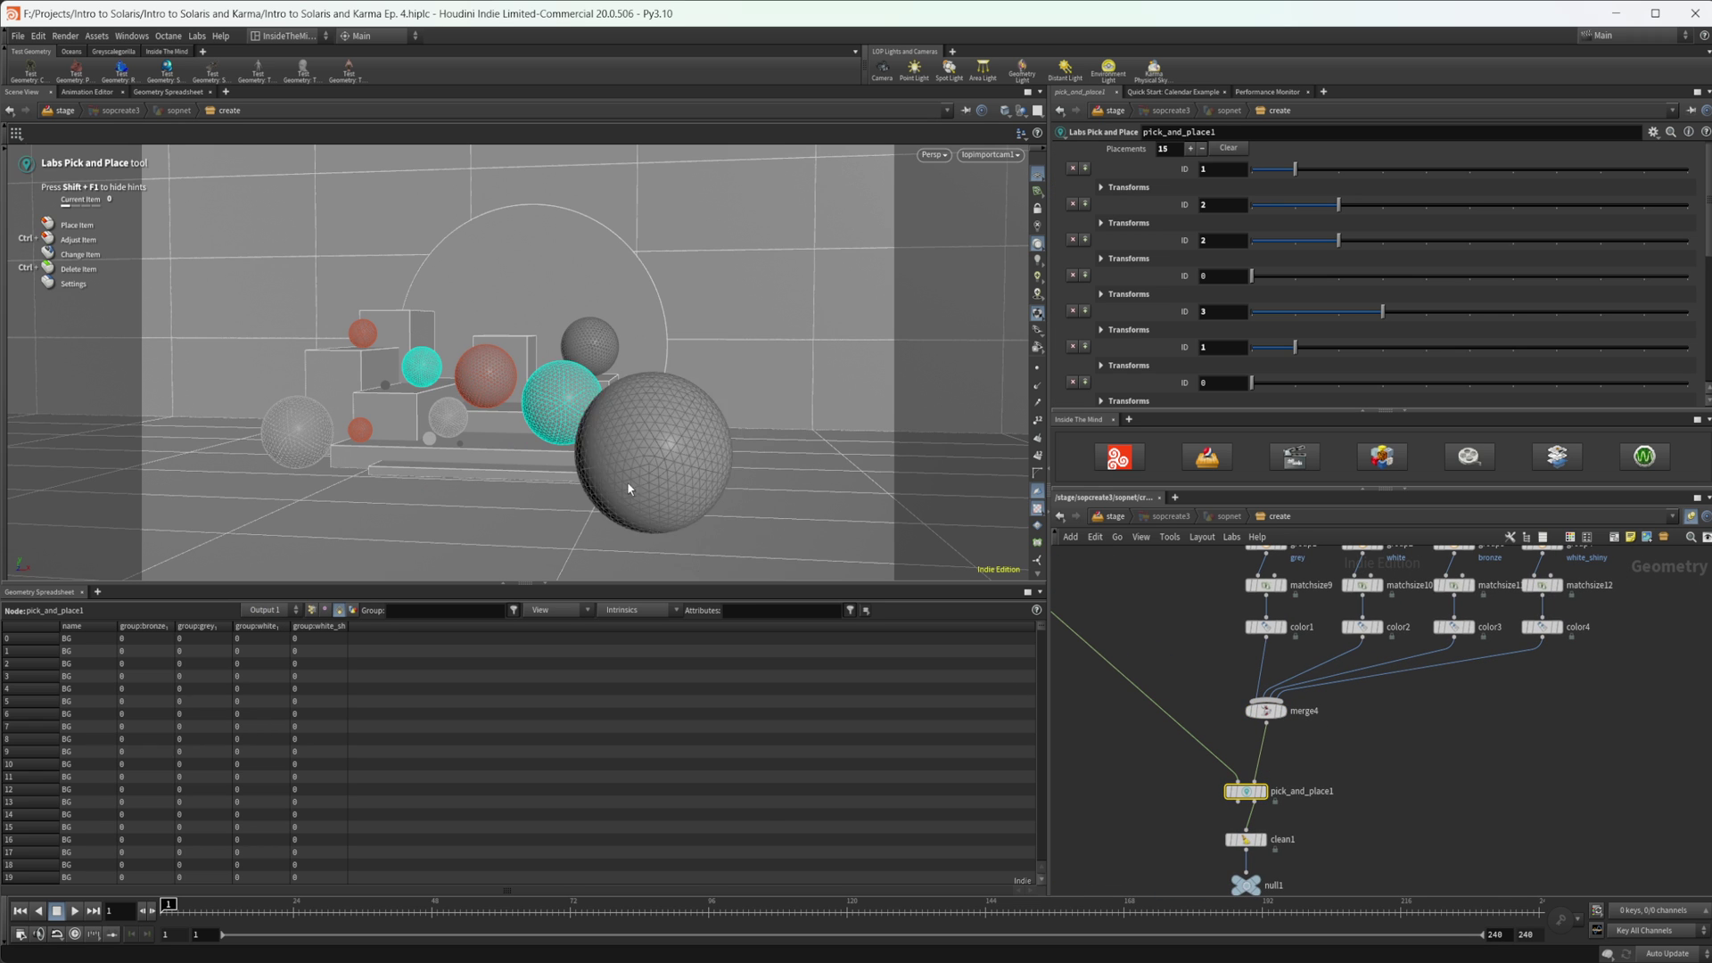
alt+drag(510, 347, 508, 383)
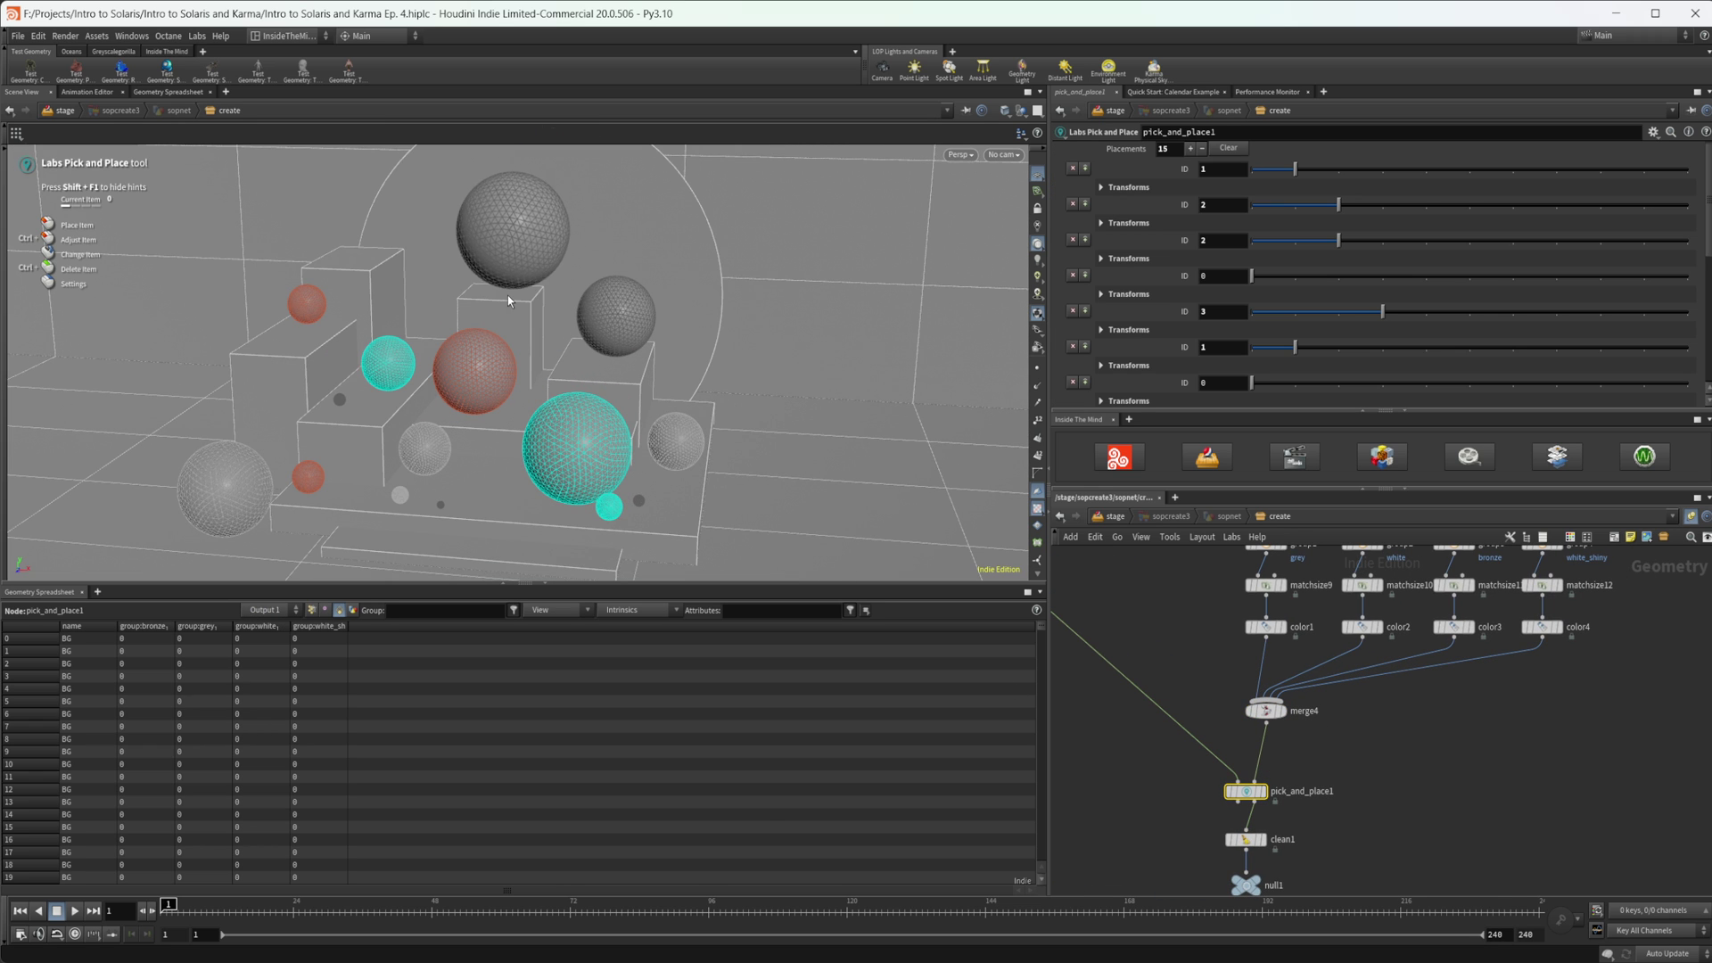
Try to place an extra sphere on the block behind the large red sphere and set its placement ID to 3
drag(506, 295, 538, 316)
click(932, 368)
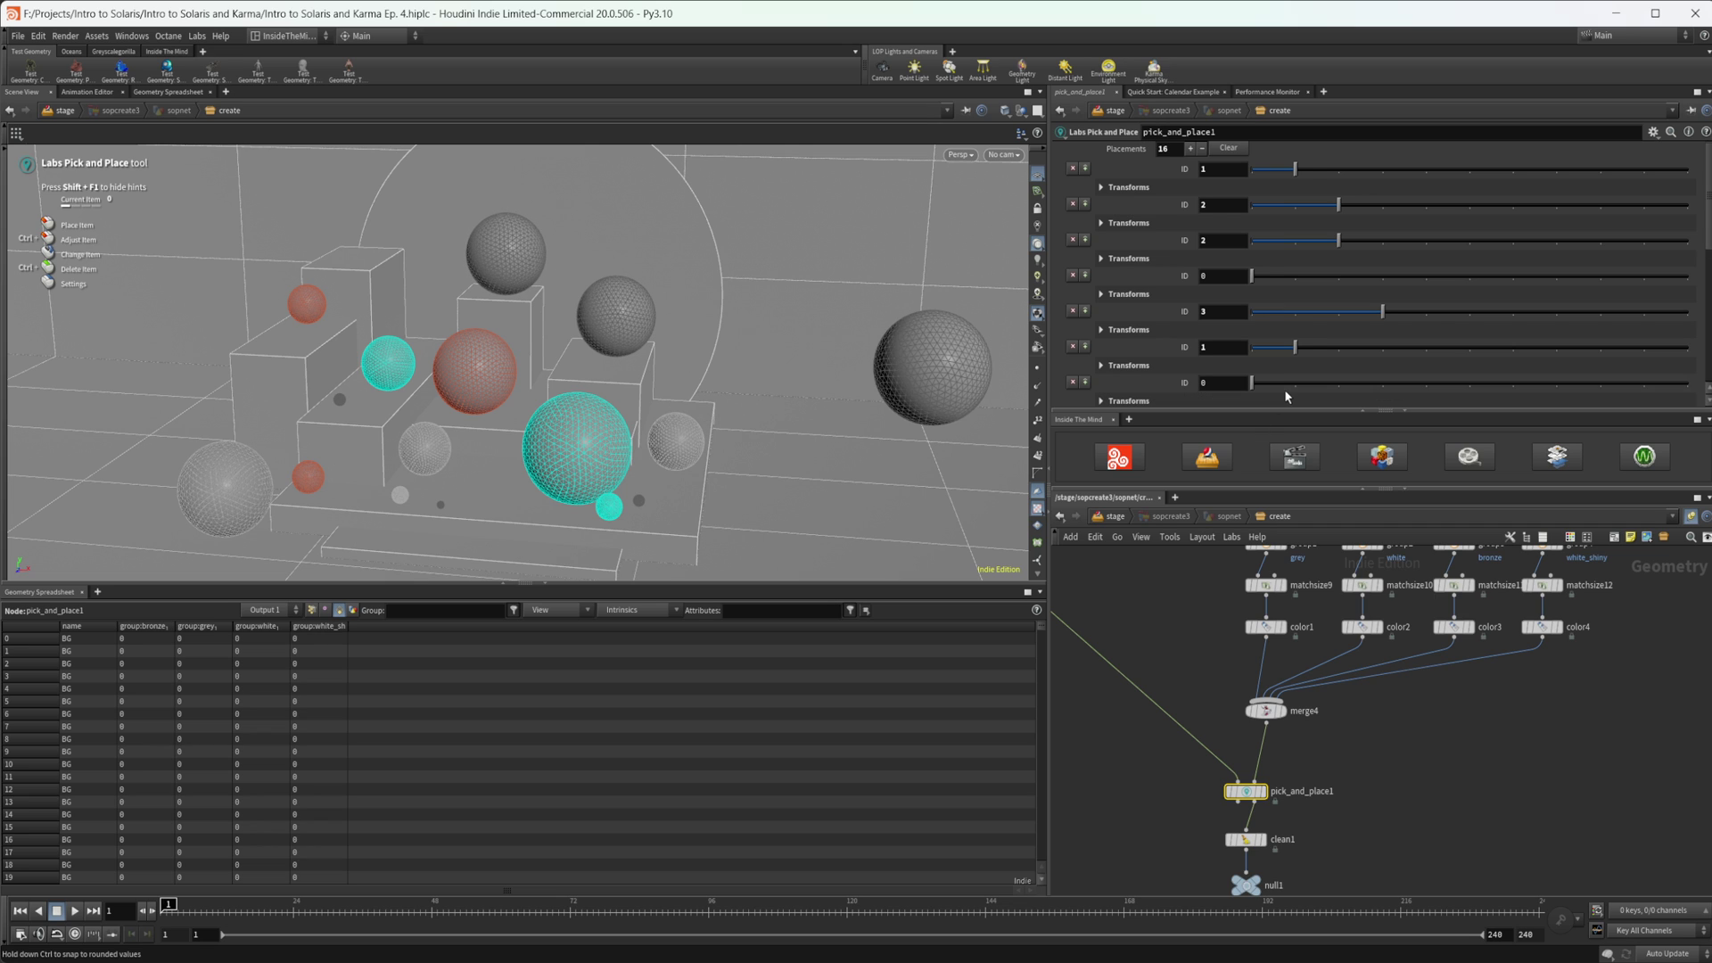
drag(1287, 395, 1420, 385)
scroll(1114, 276, down, 3)
key(ctrl+z)
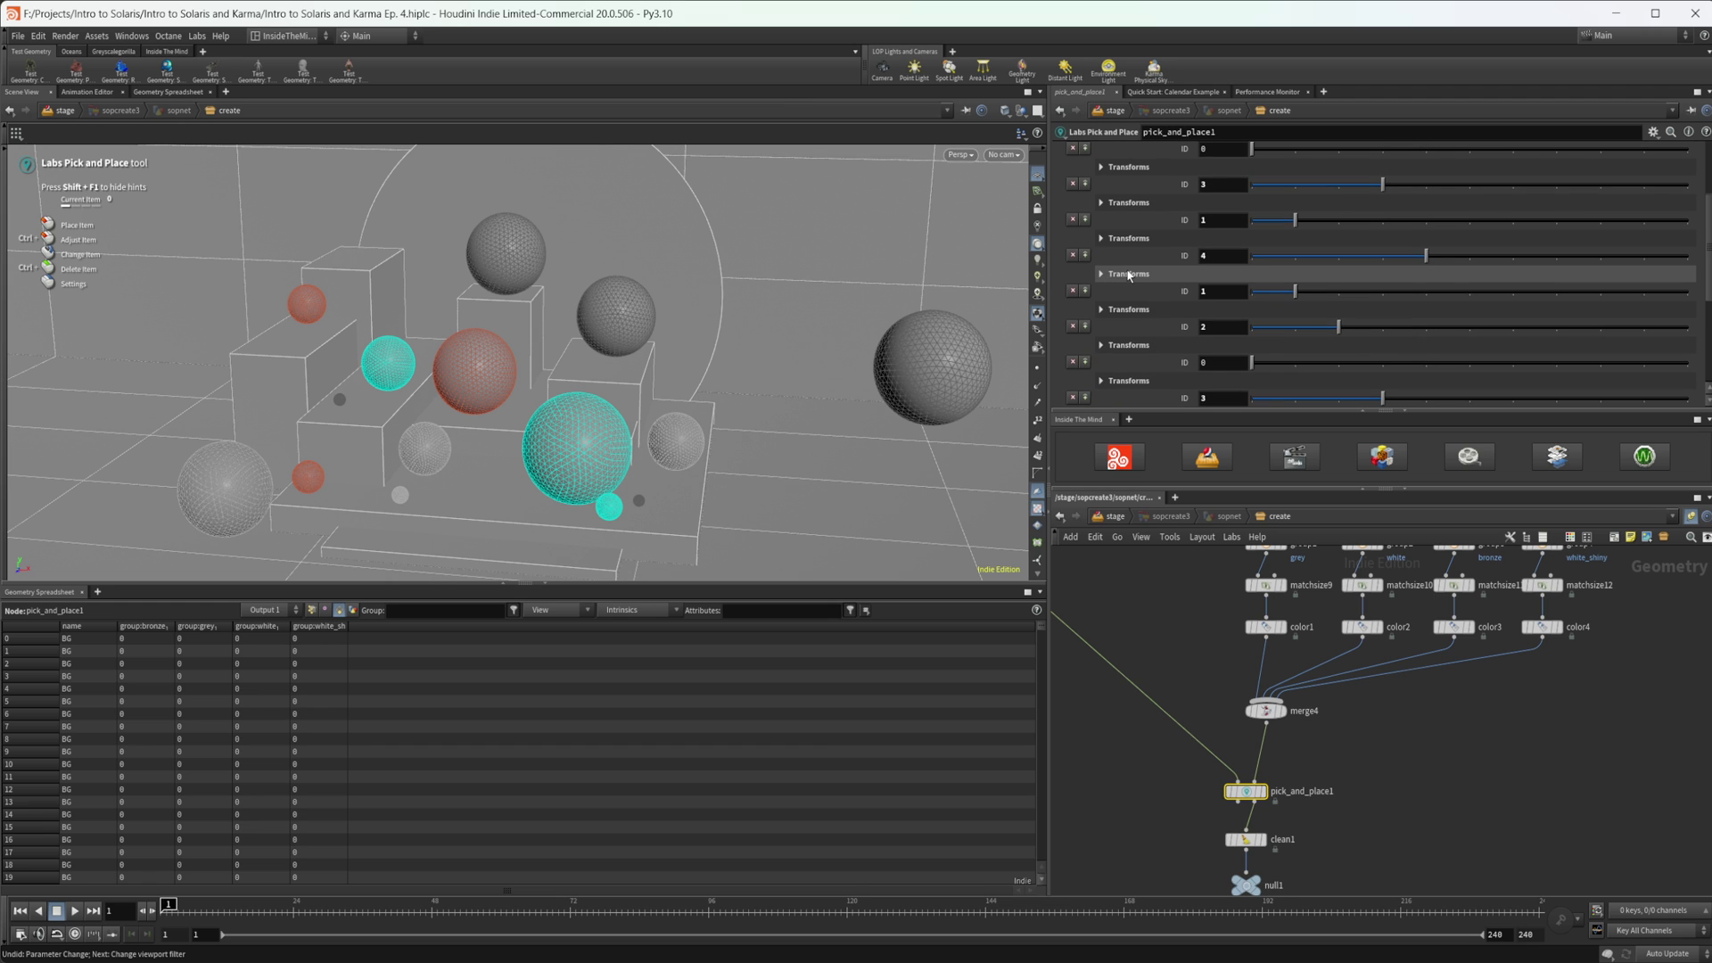
scroll(1159, 286, down, 5)
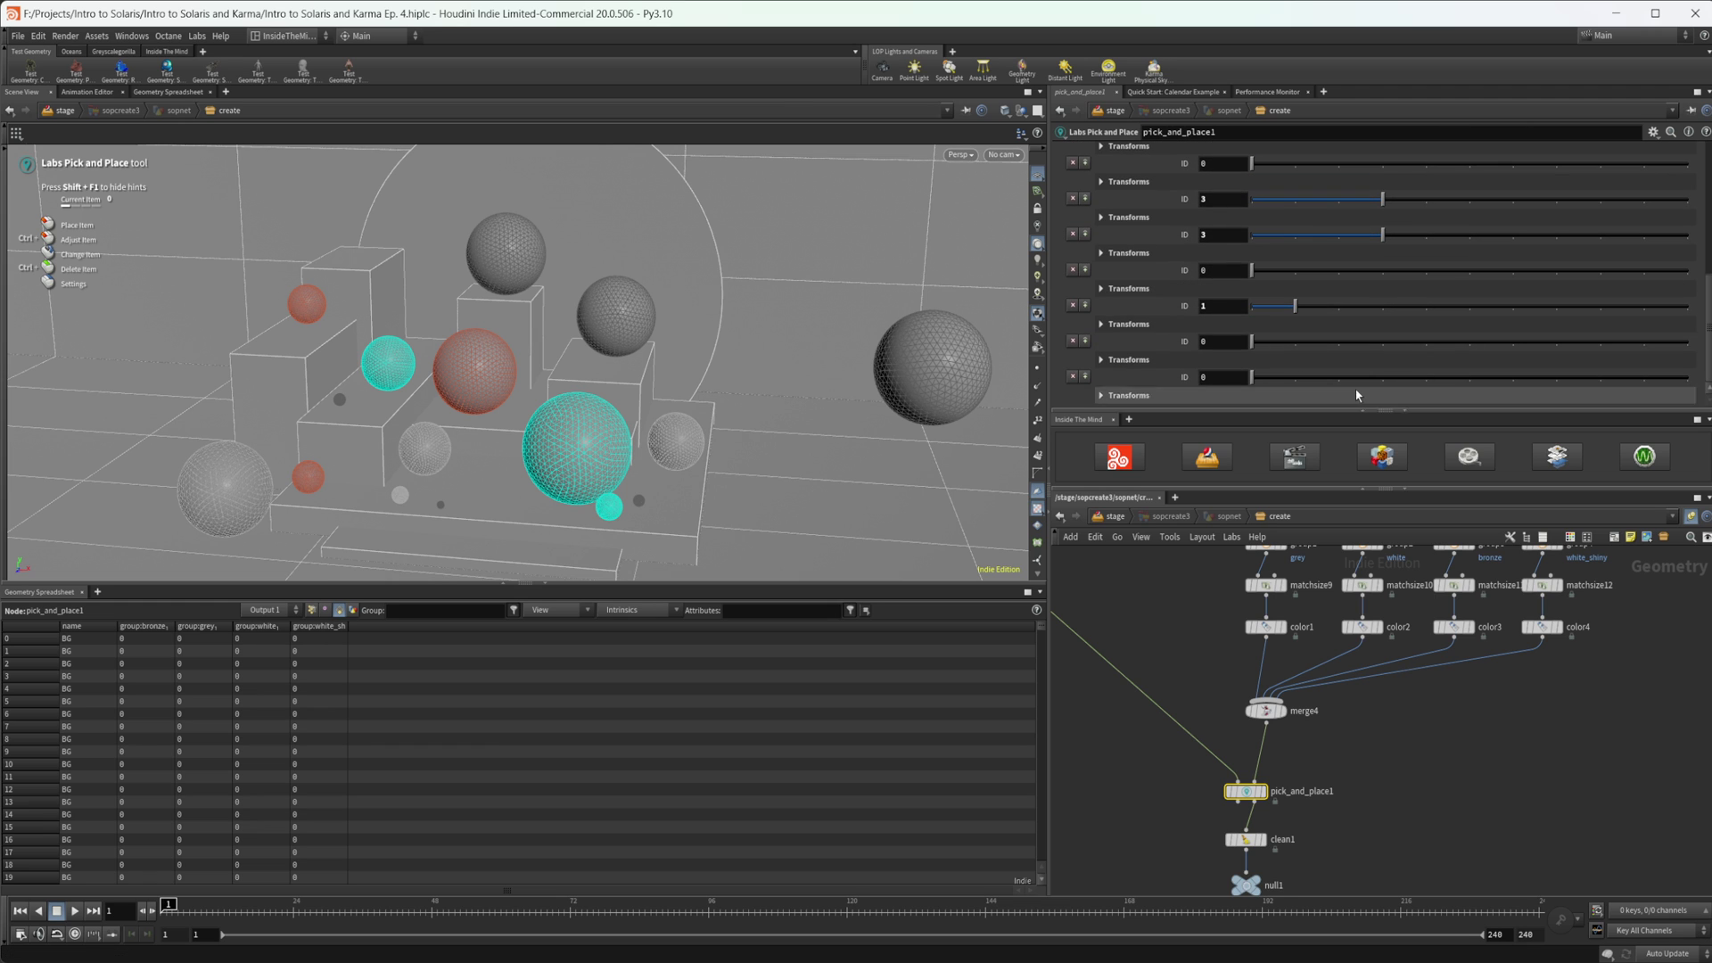
scroll(947, 340, up, 3)
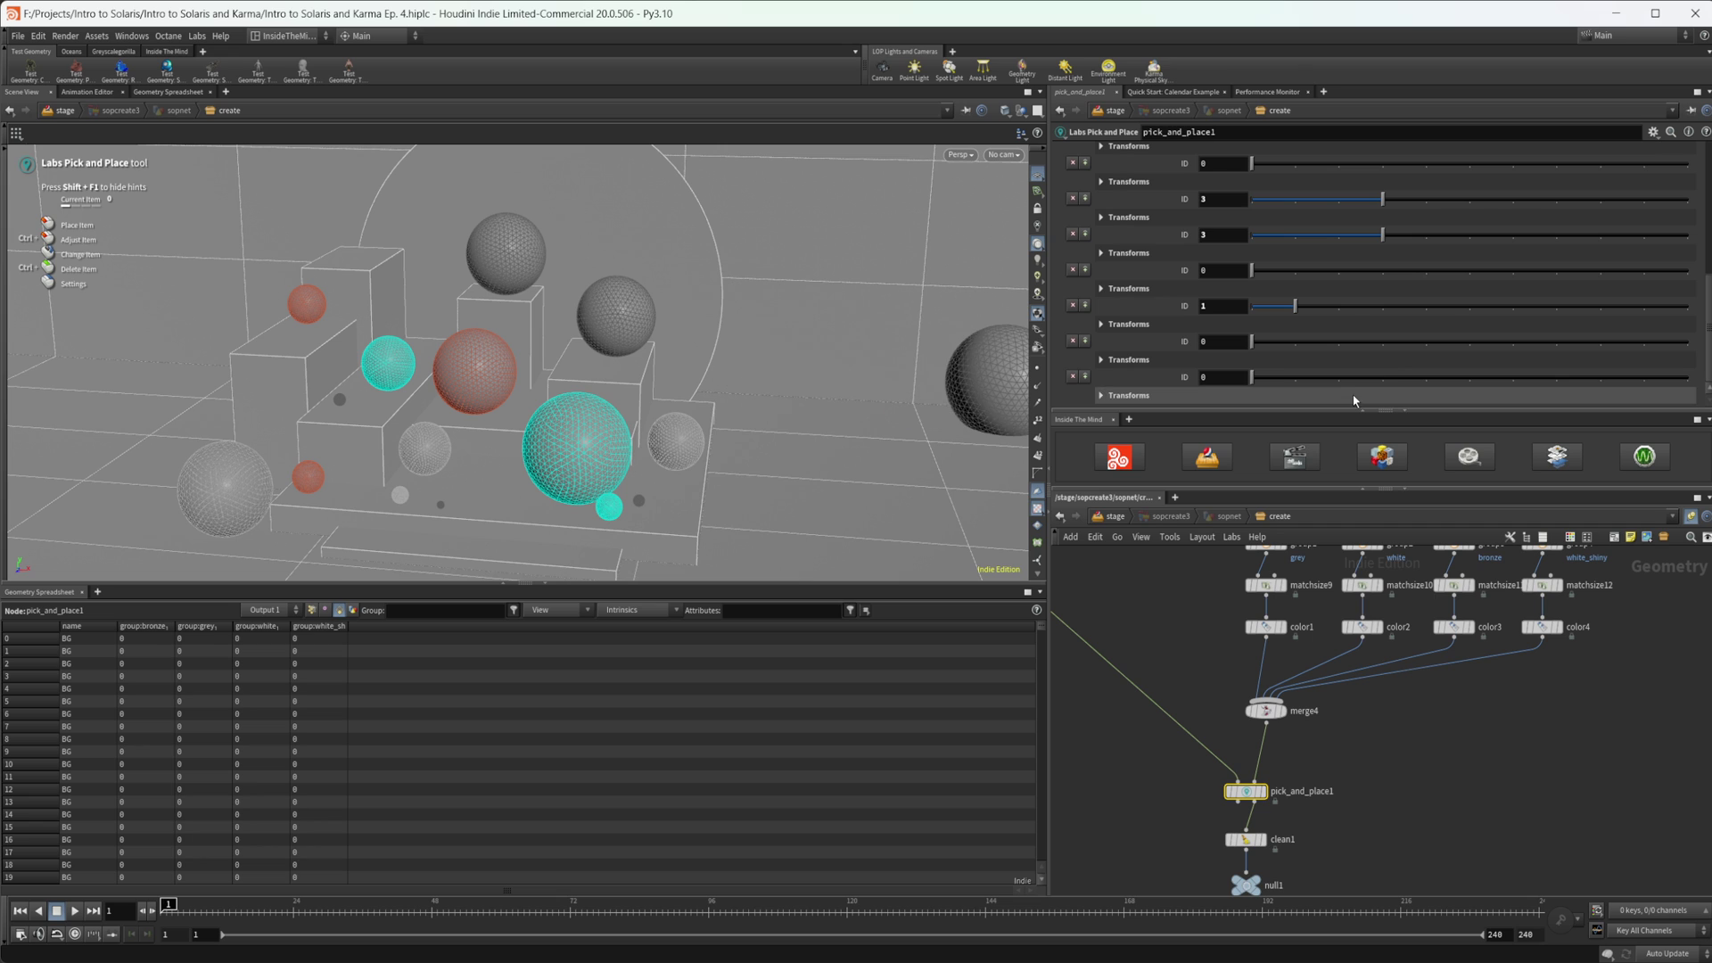
drag(1327, 345, 1382, 345)
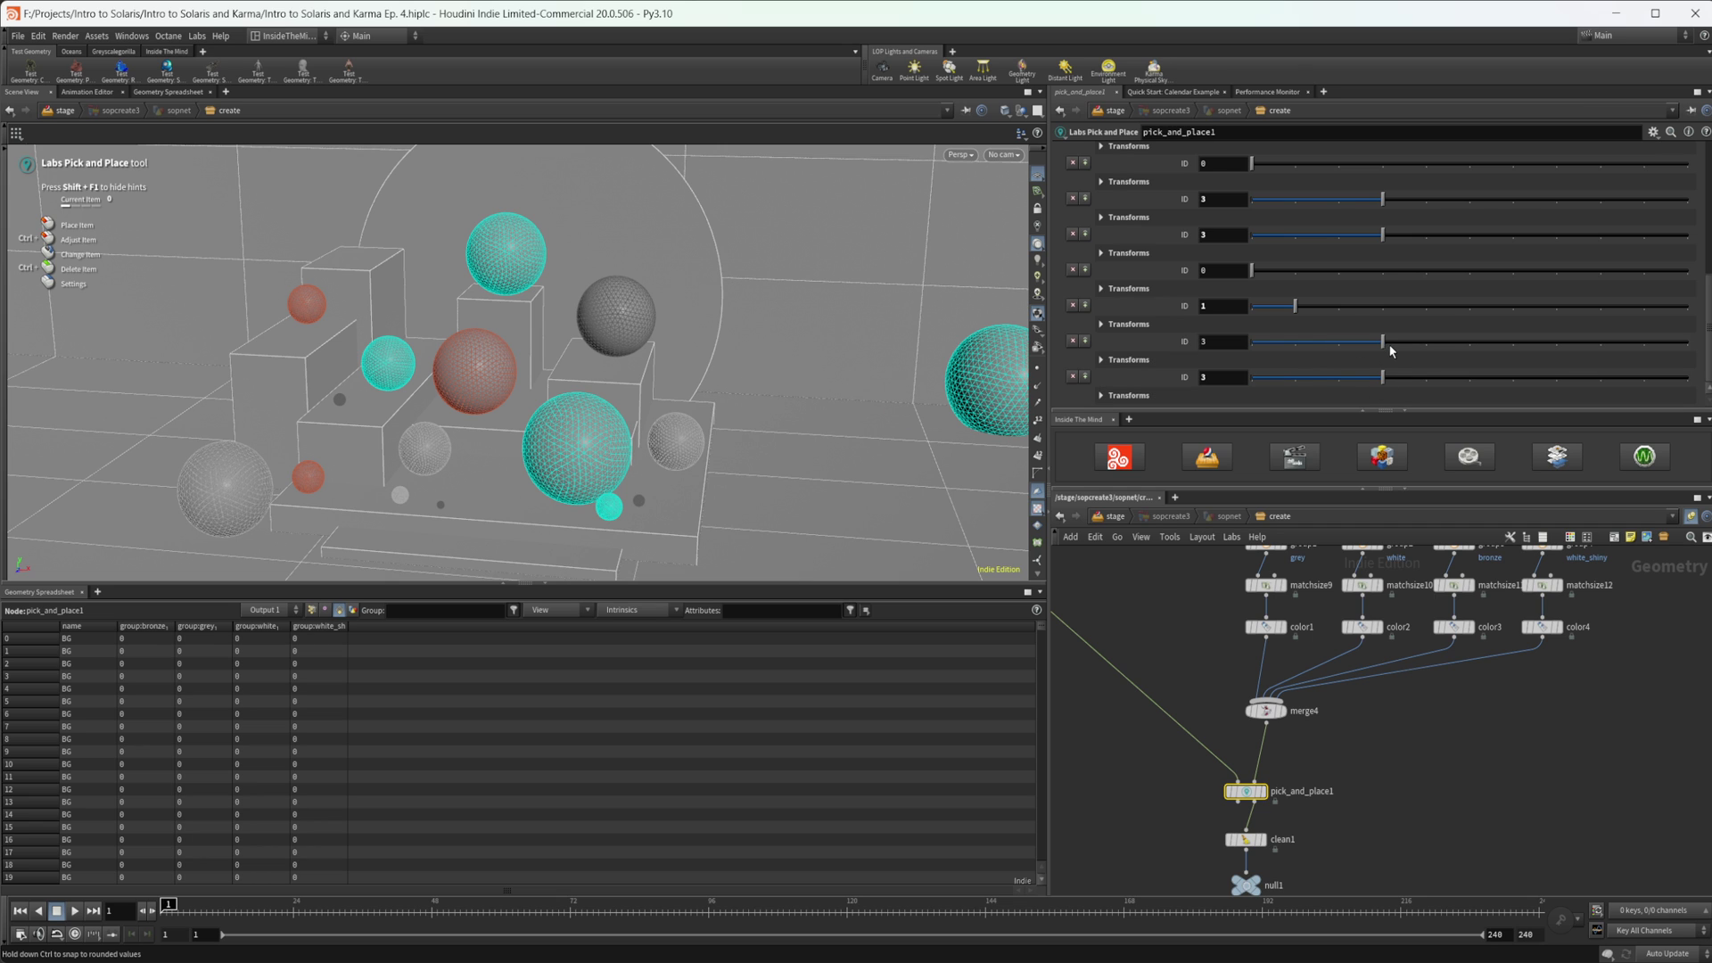
click(1073, 376)
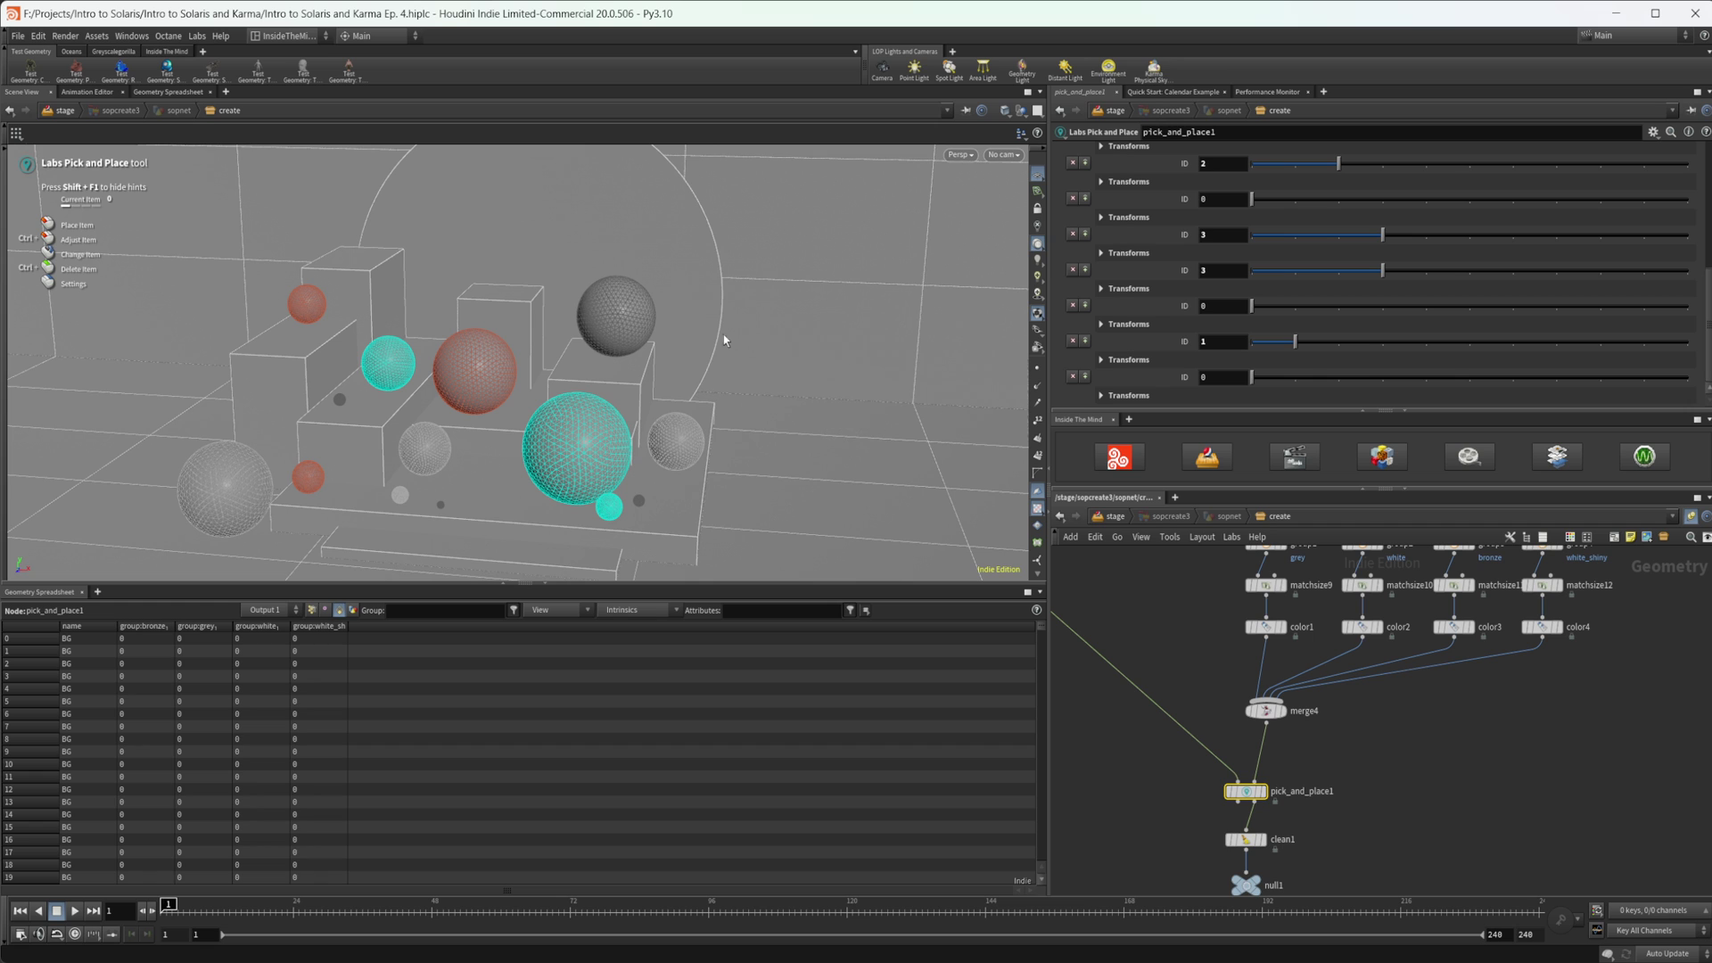
key(ctrl+z)
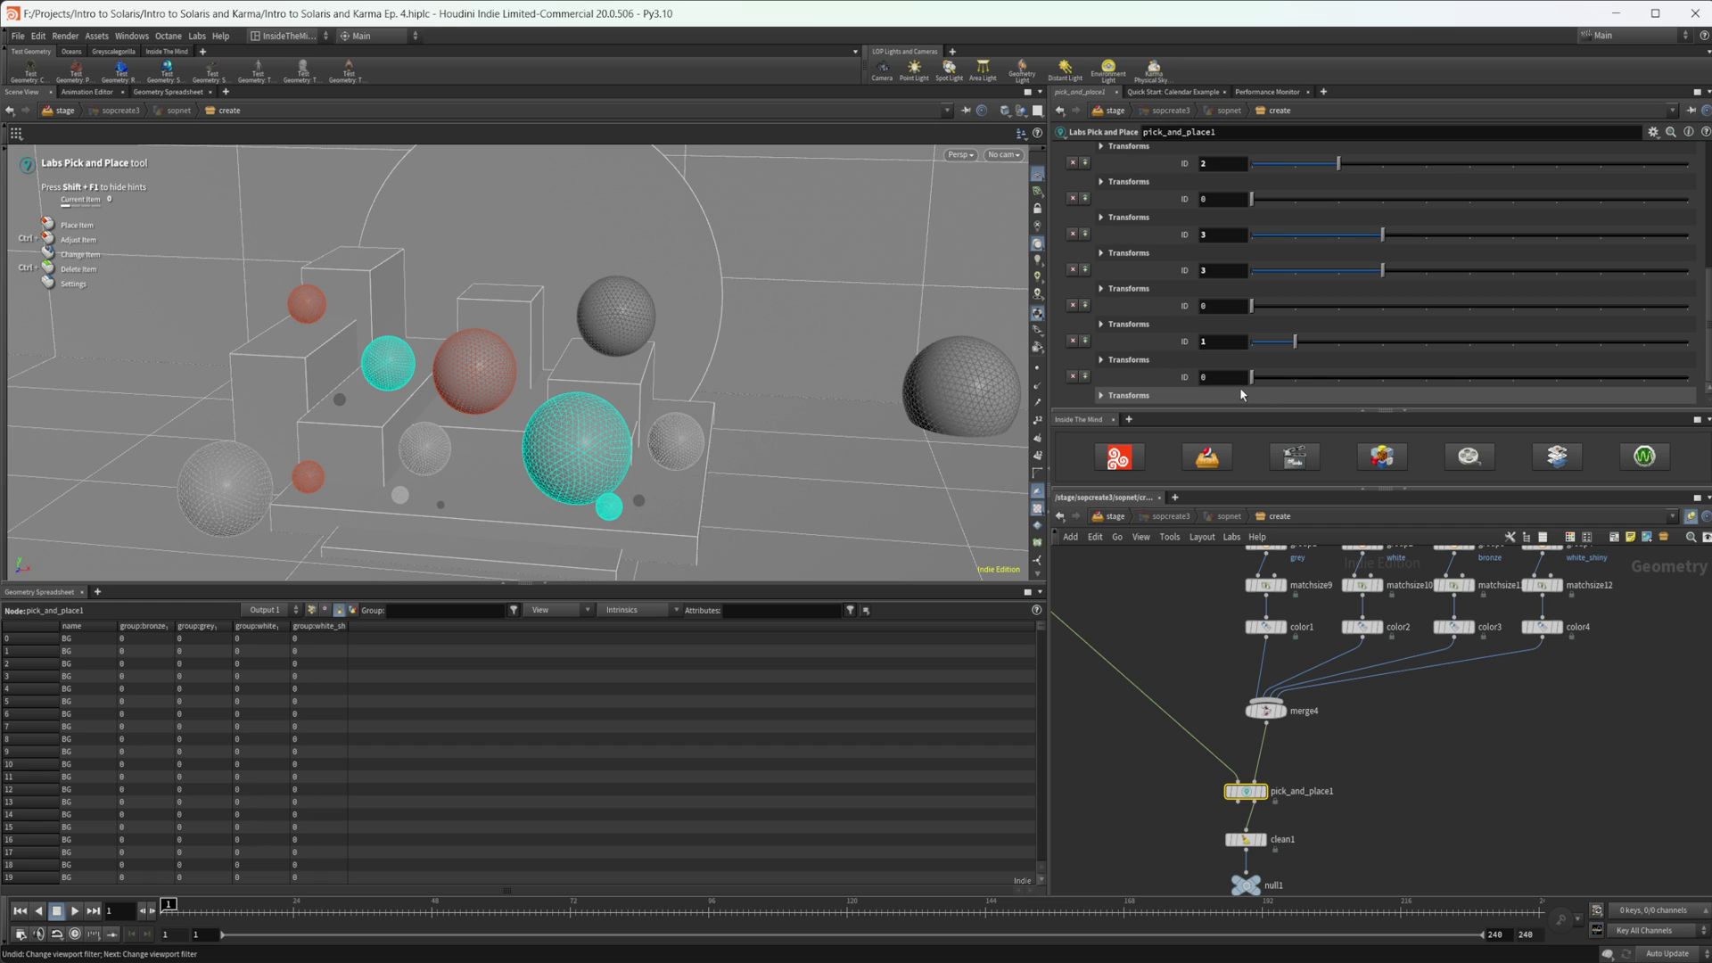
Try to place a smaller sphere on the block behind the large red sphere
click(526, 299)
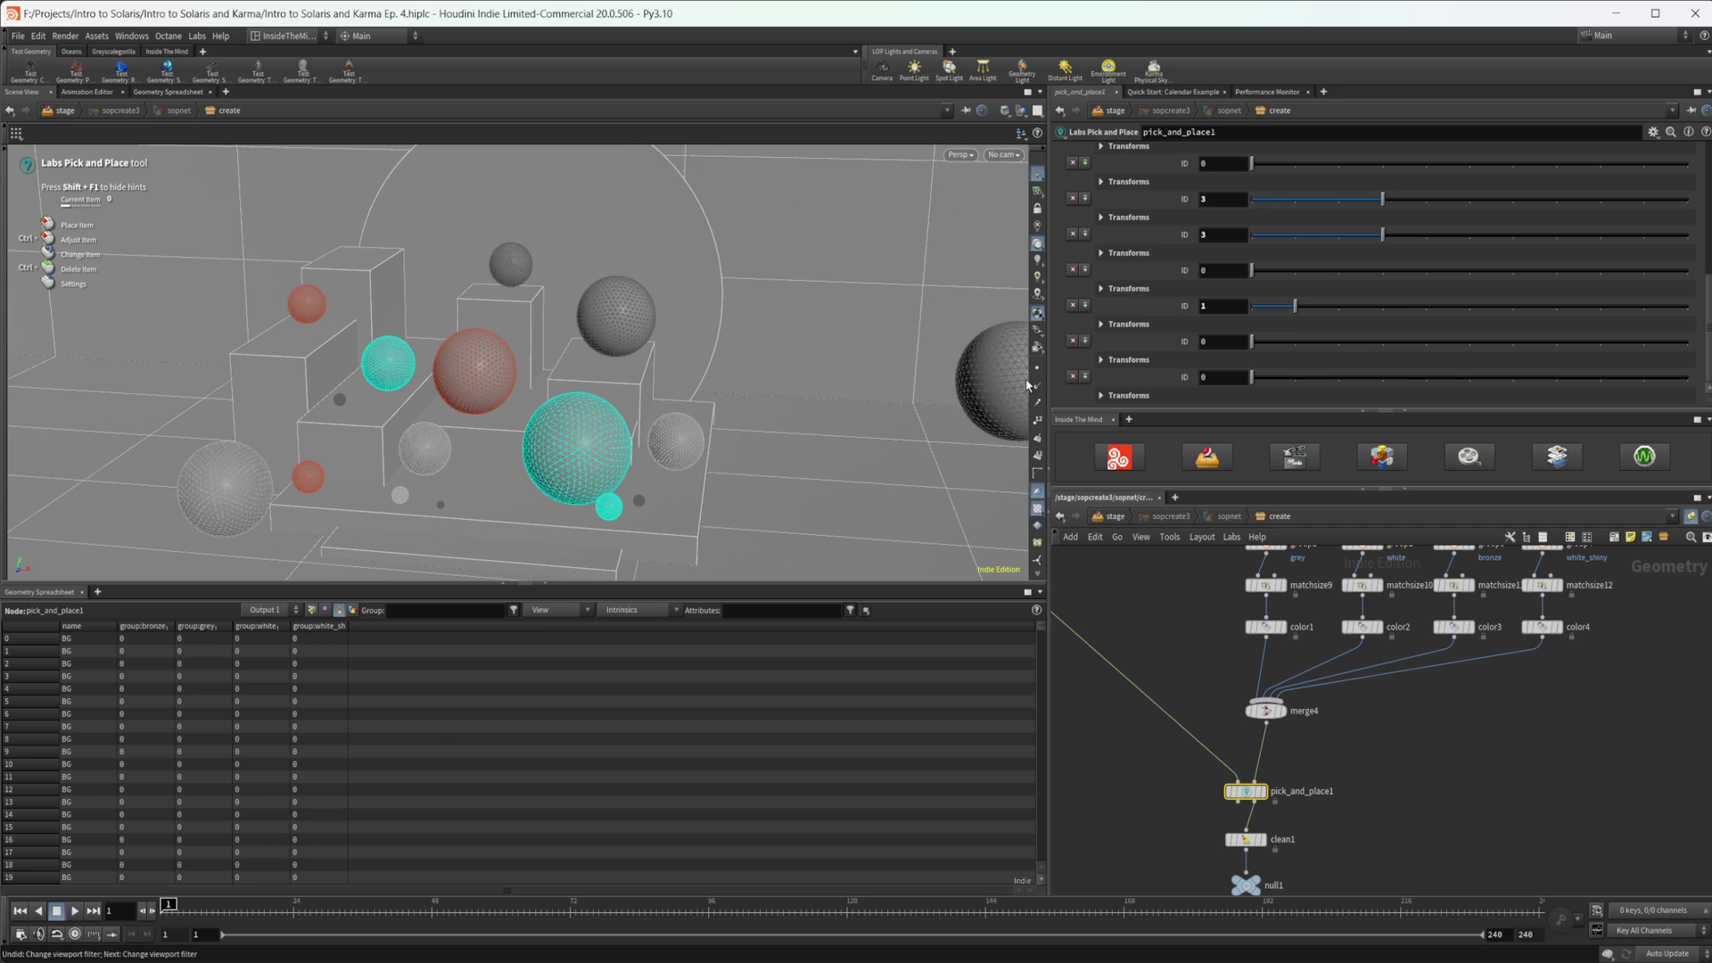
scroll(1027, 385, up, 3)
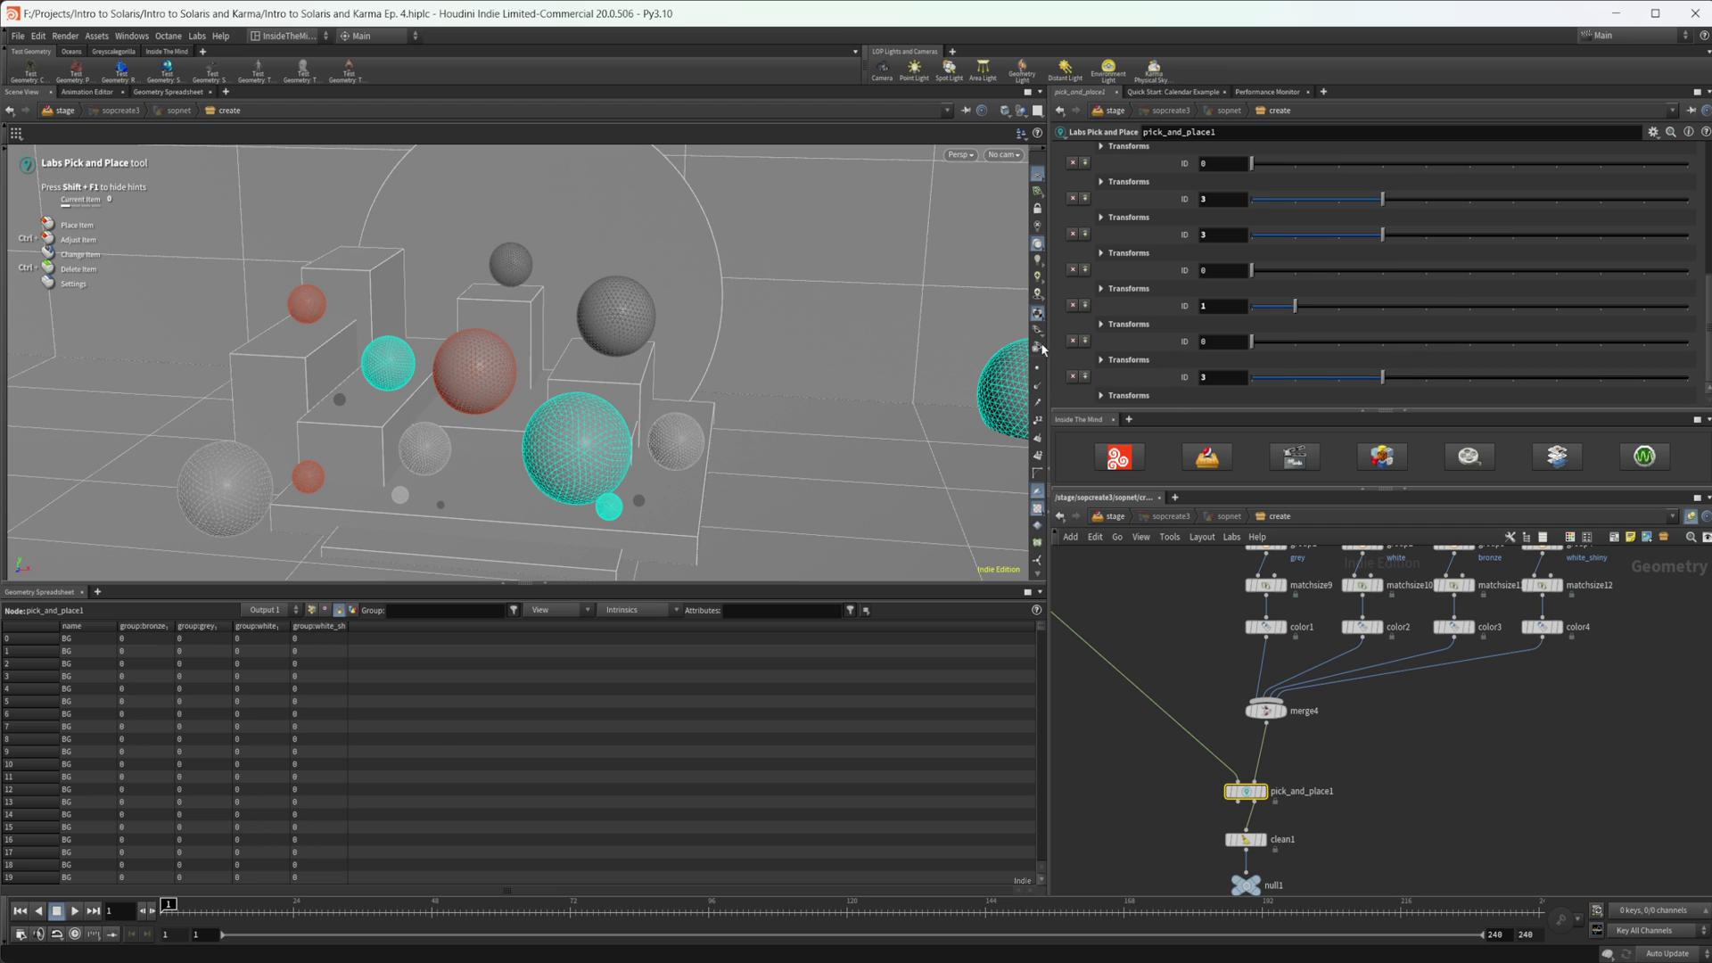
click(1073, 377)
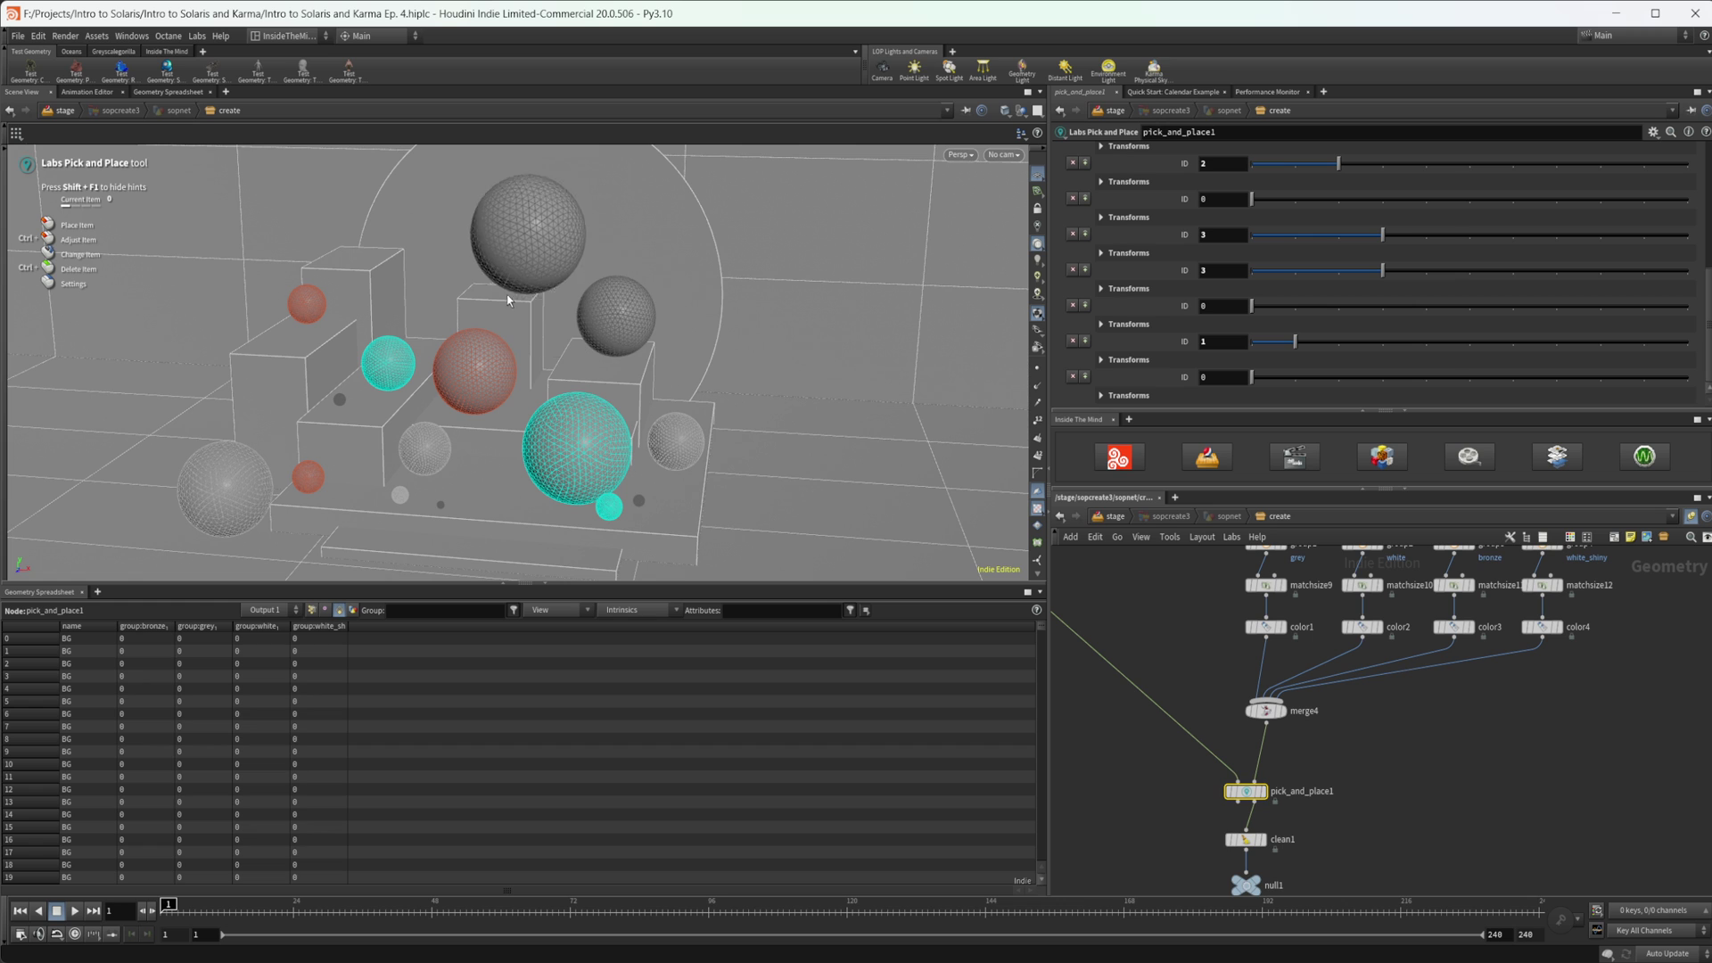
Place a sphere on the block behind the large red sphere, leave the placement tool and set the sphere's ID to 3
drag(501, 297, 552, 312)
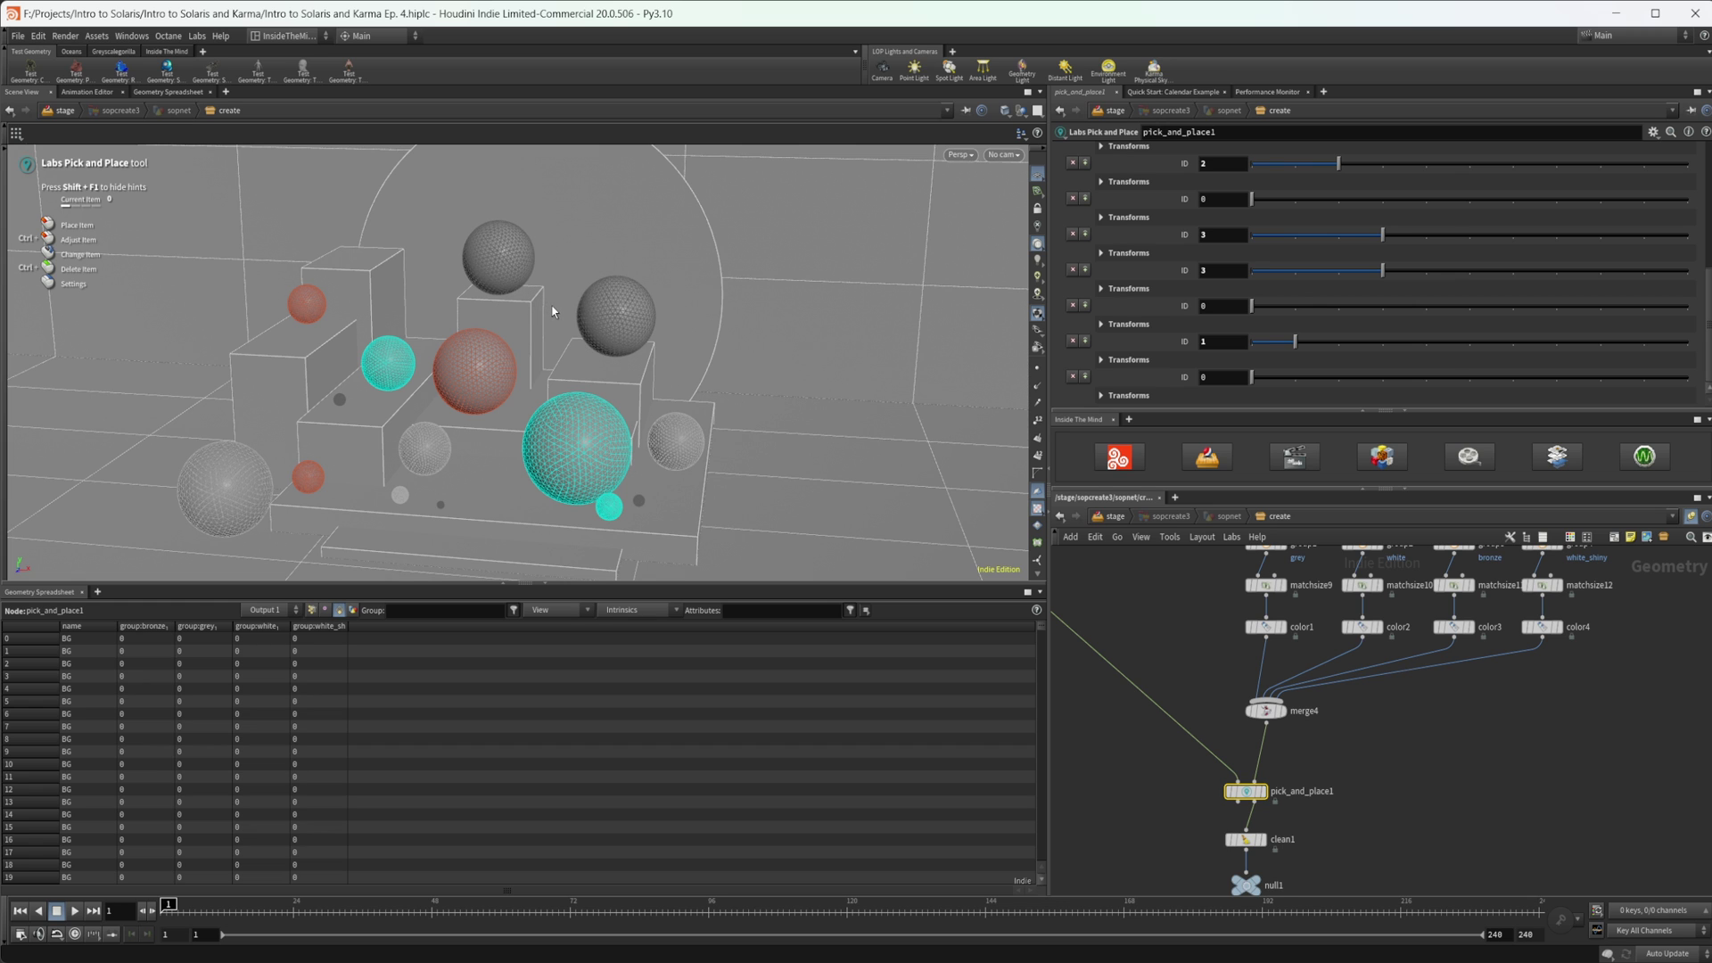
scroll(1021, 392, up, 3)
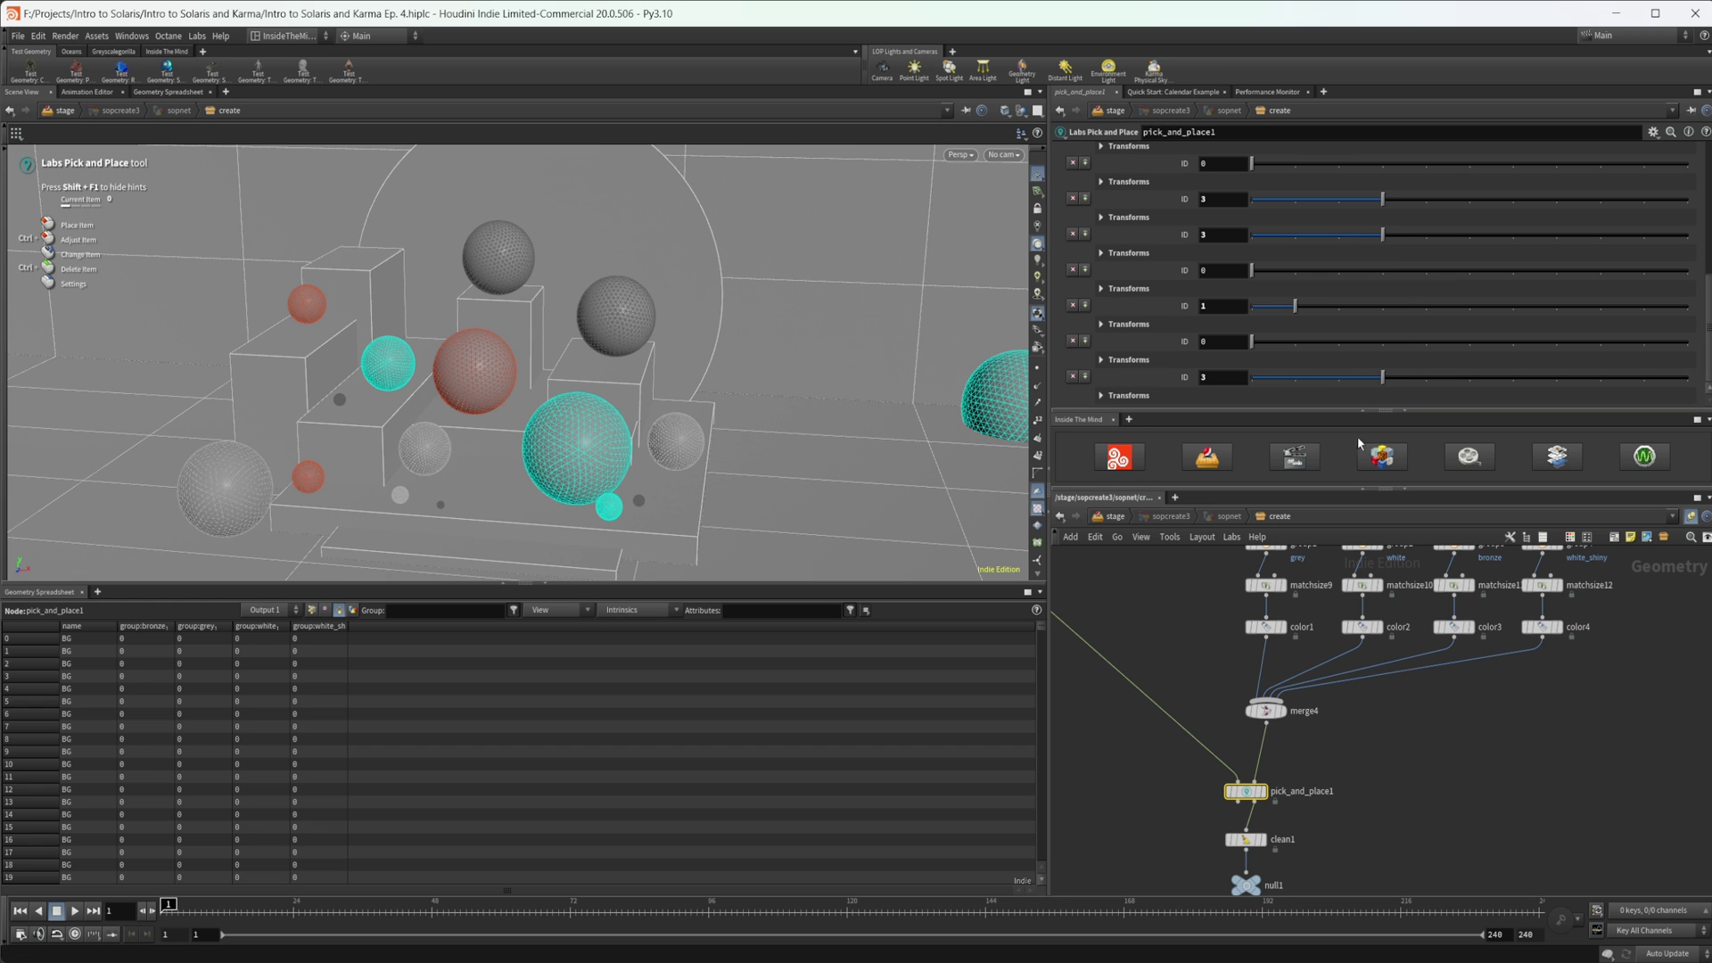
key(Escape)
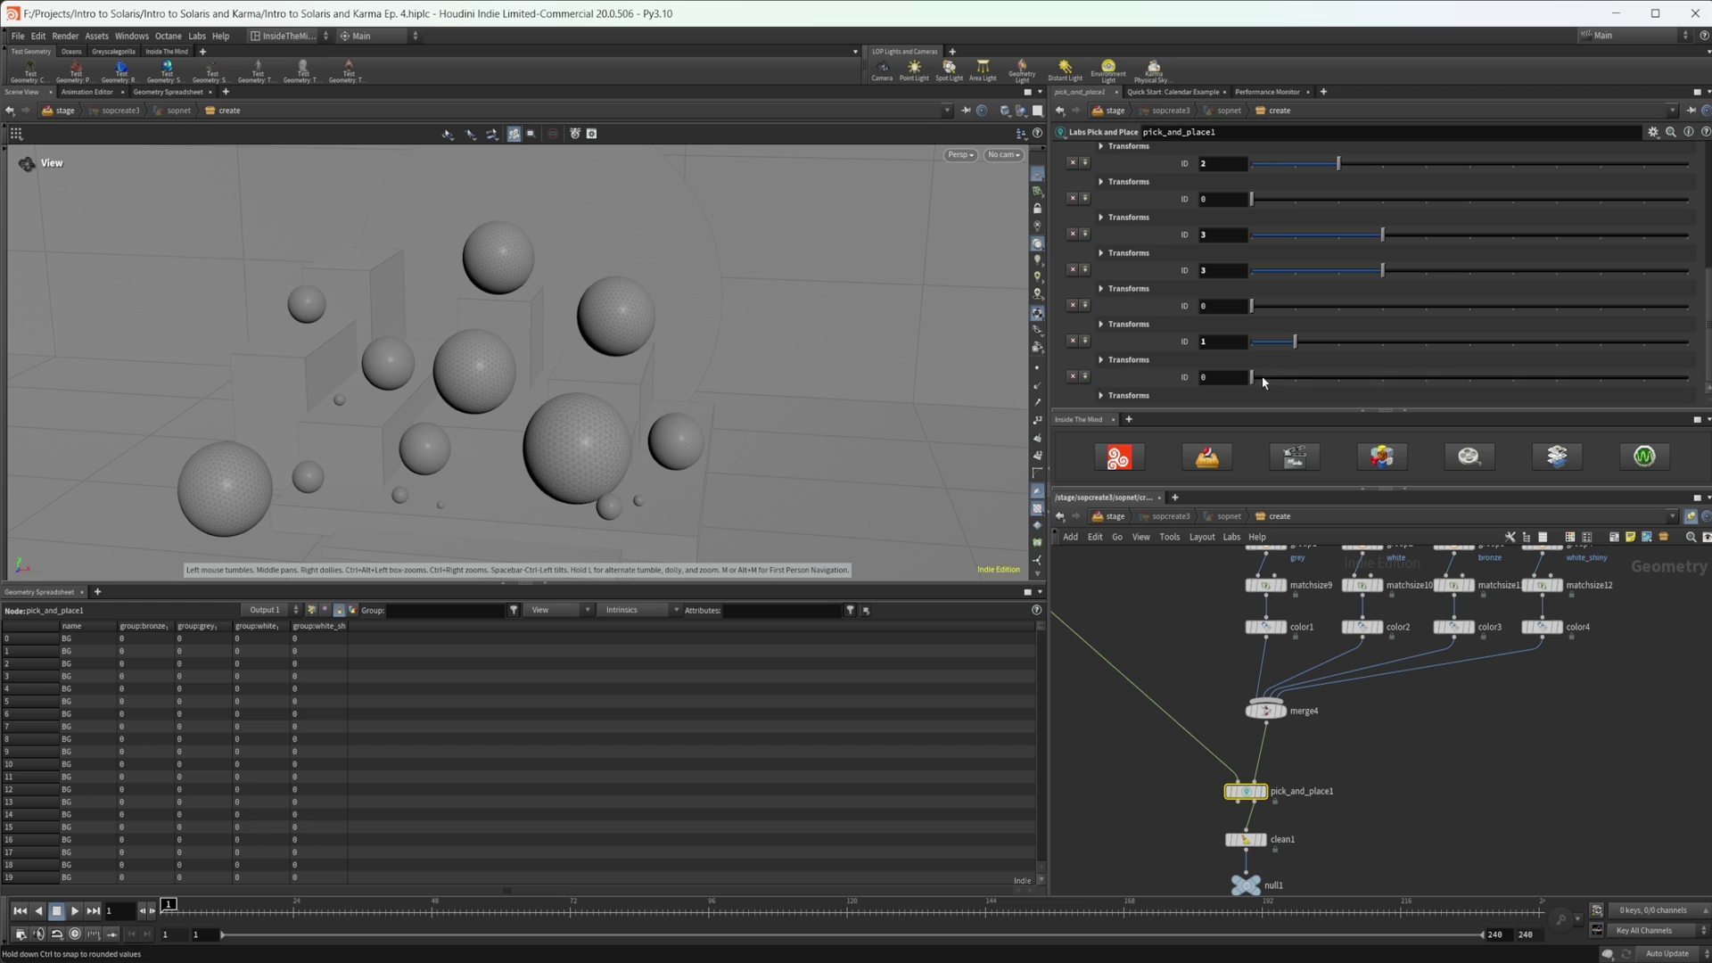
drag(1262, 382, 1370, 383)
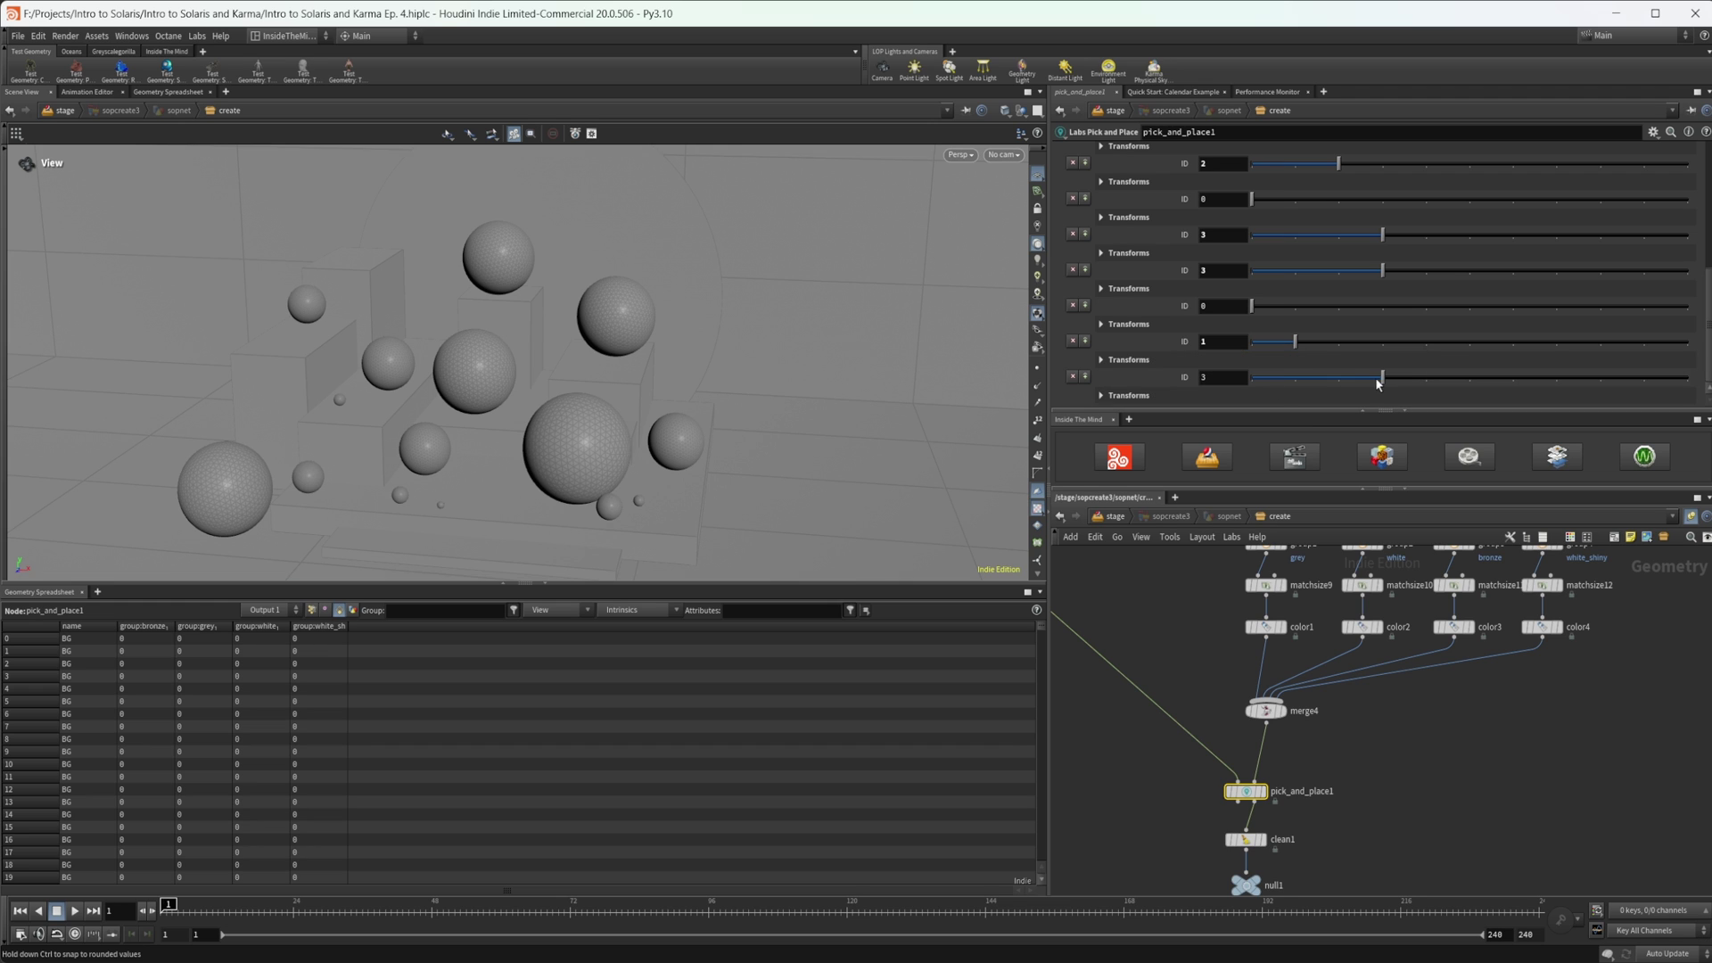
Display pick_and_place1 to check the colours of the placed spheres
middle_drag(1321, 737, 1325, 633)
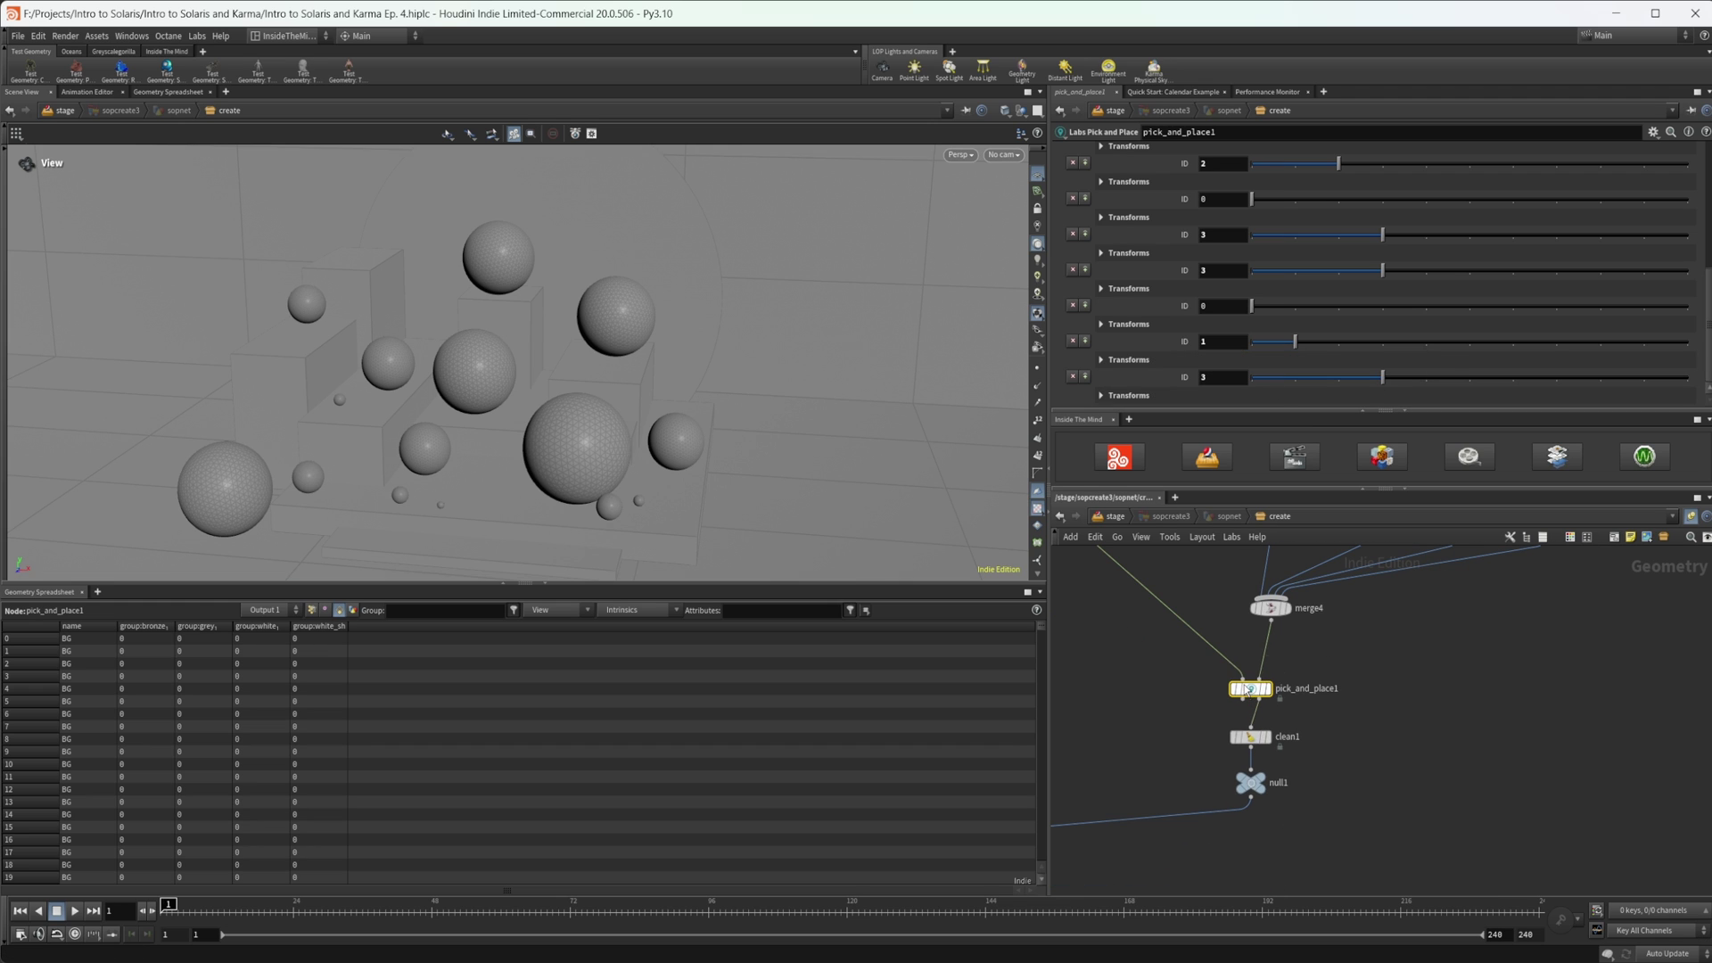
click(1269, 667)
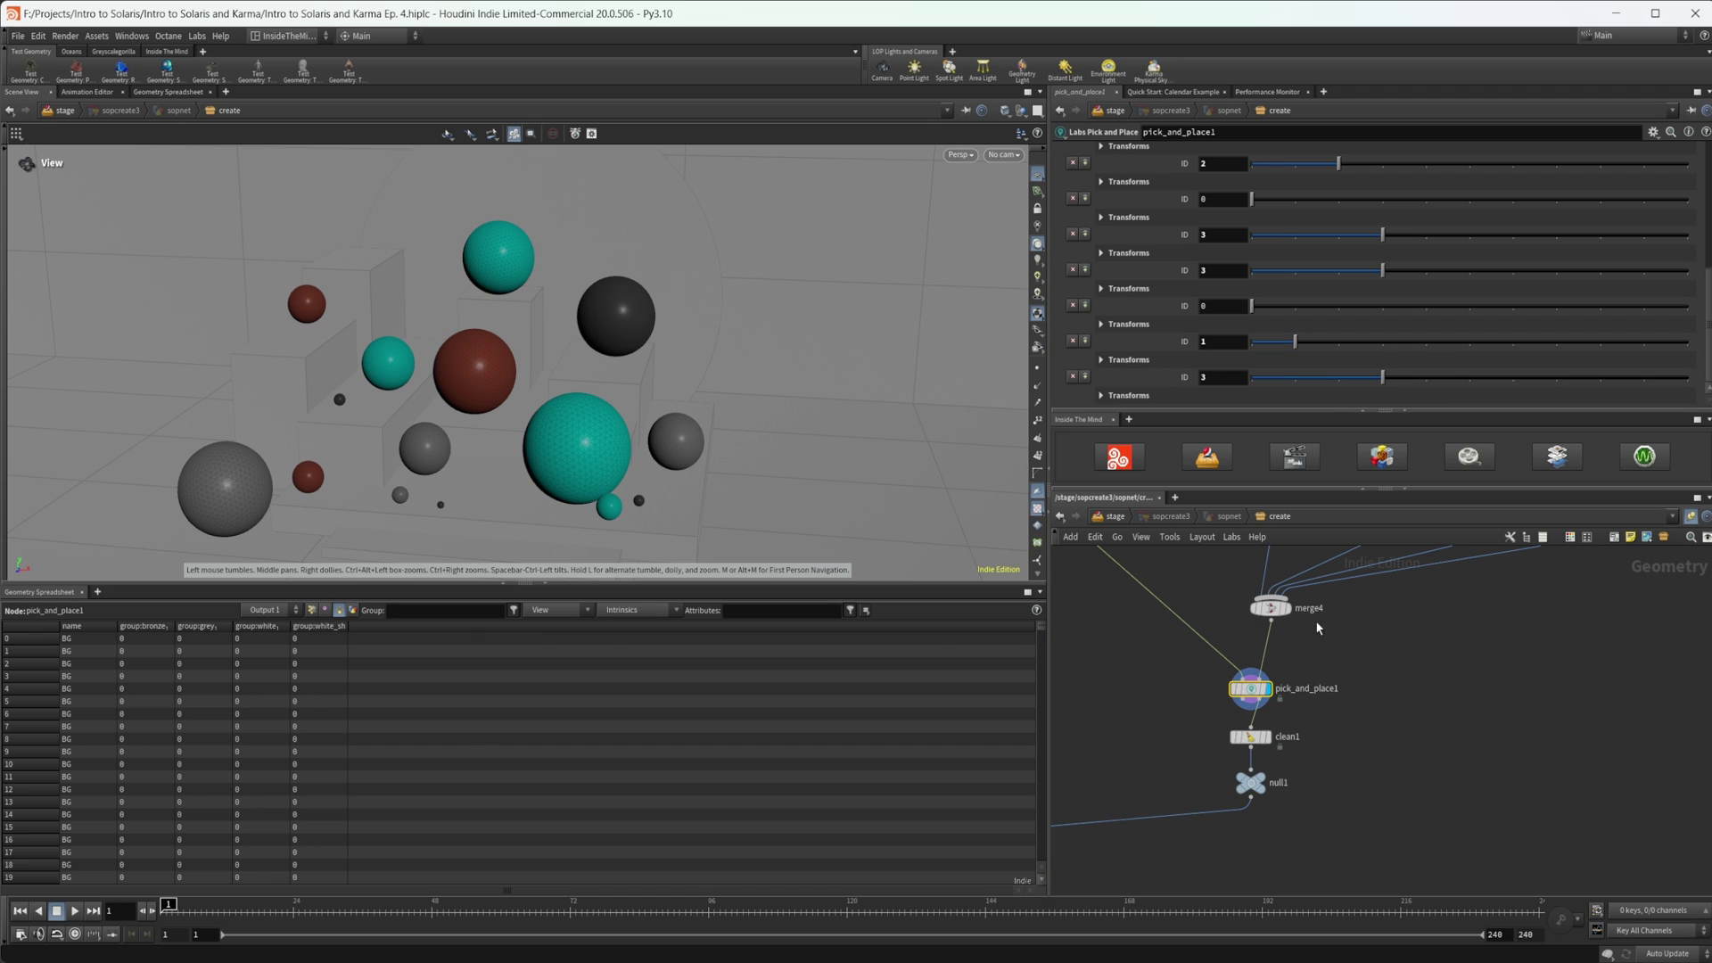
middle_drag(1330, 837, 1391, 720)
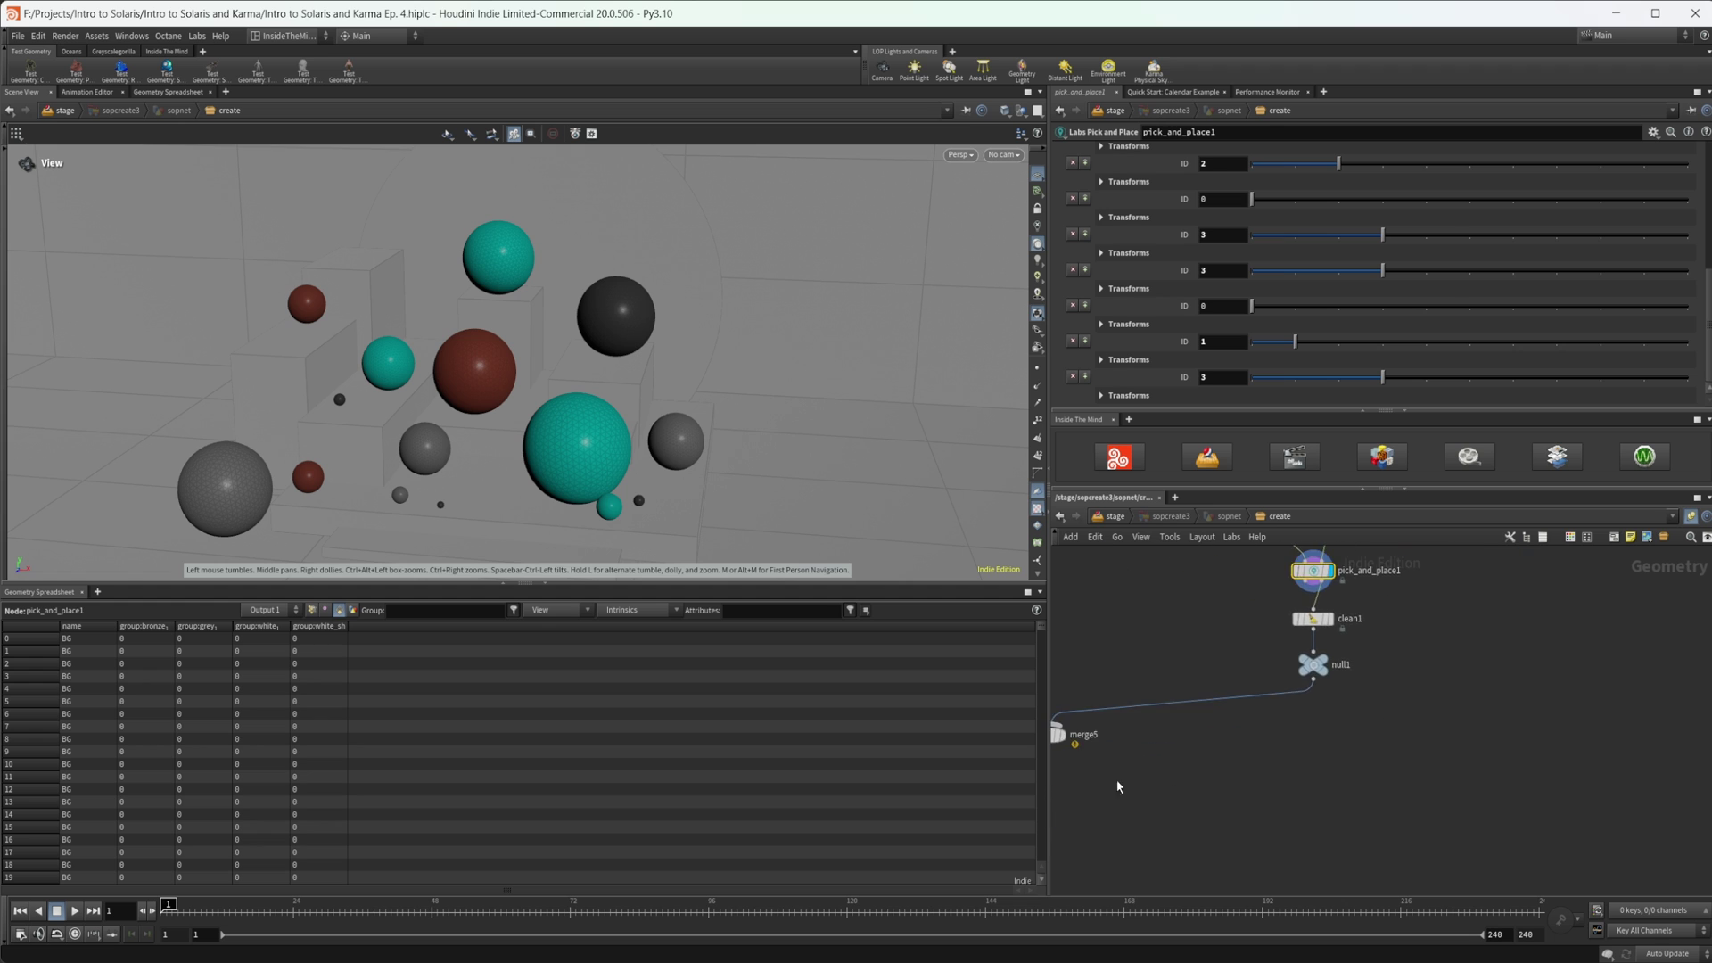
Display merge5 and return to the stage network
middle_drag(1116, 783, 1295, 791)
click(1227, 750)
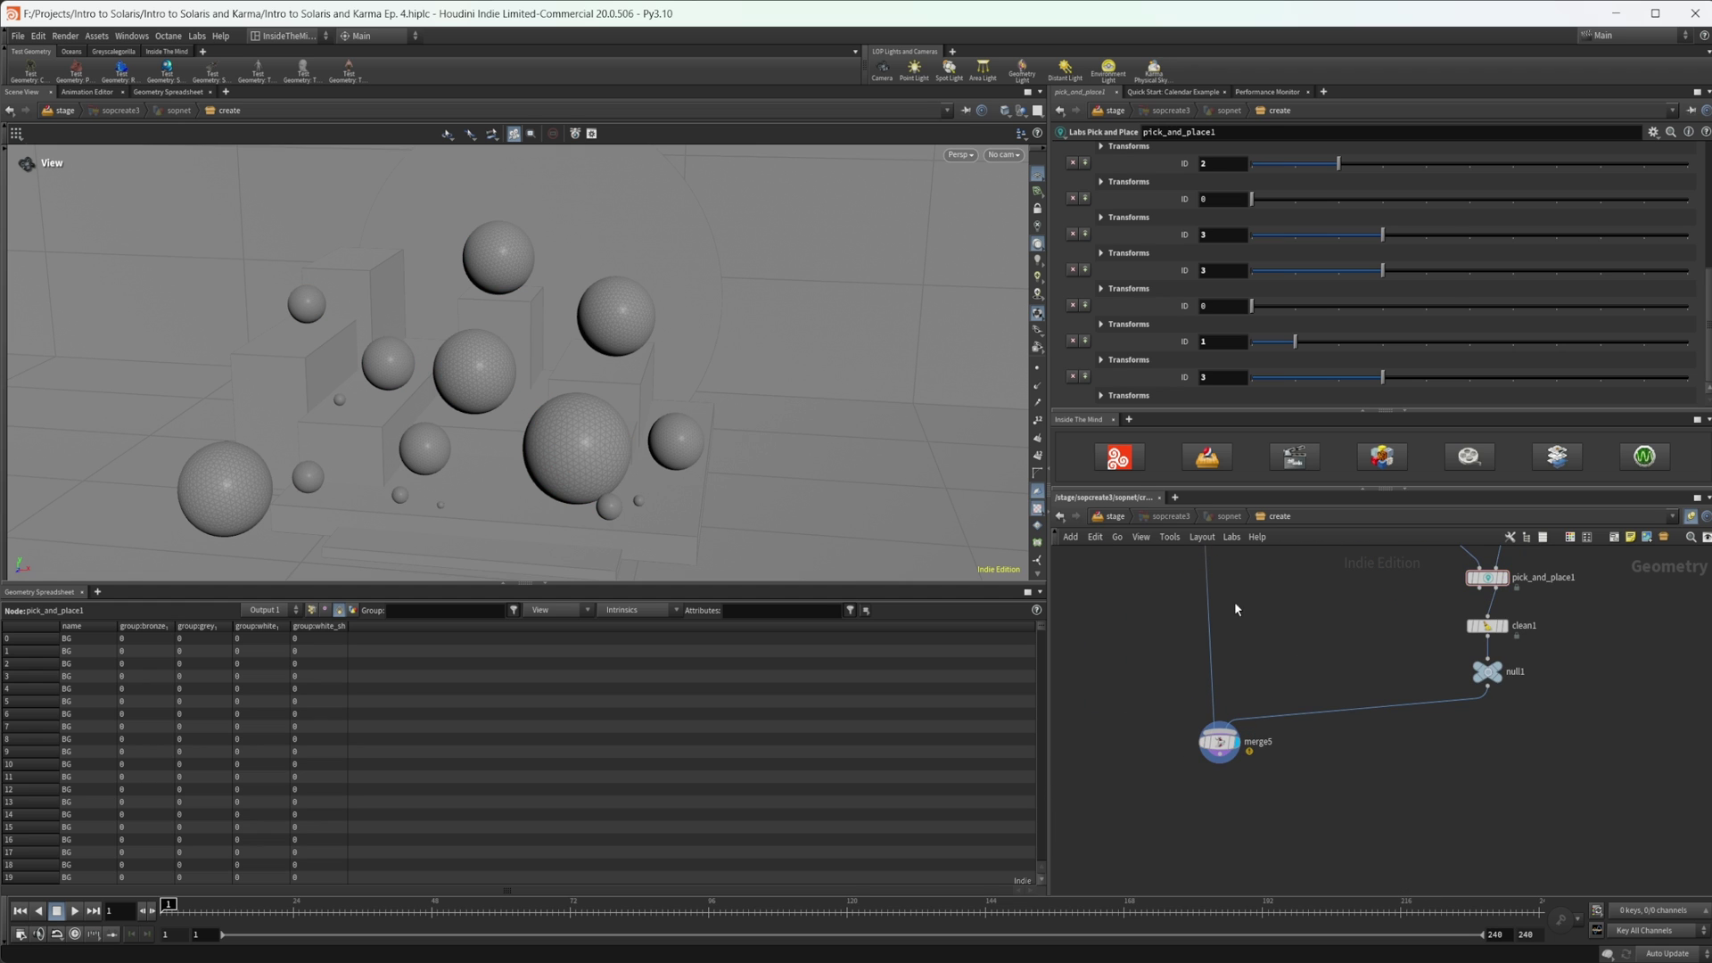
click(1116, 517)
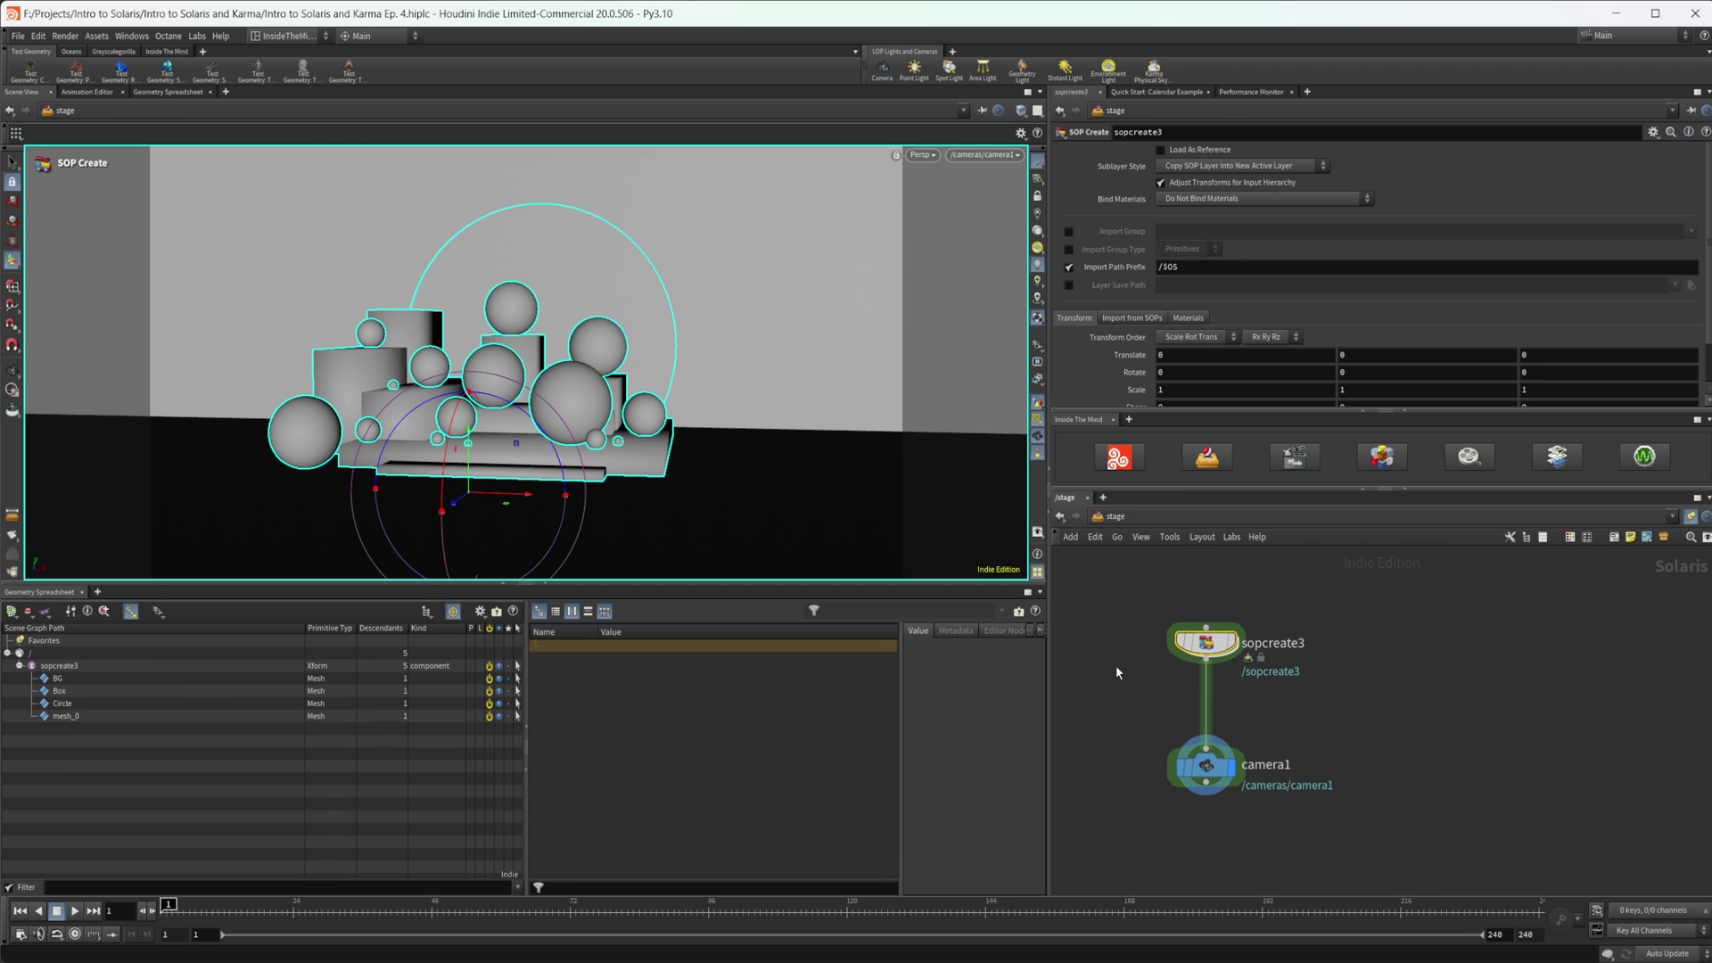